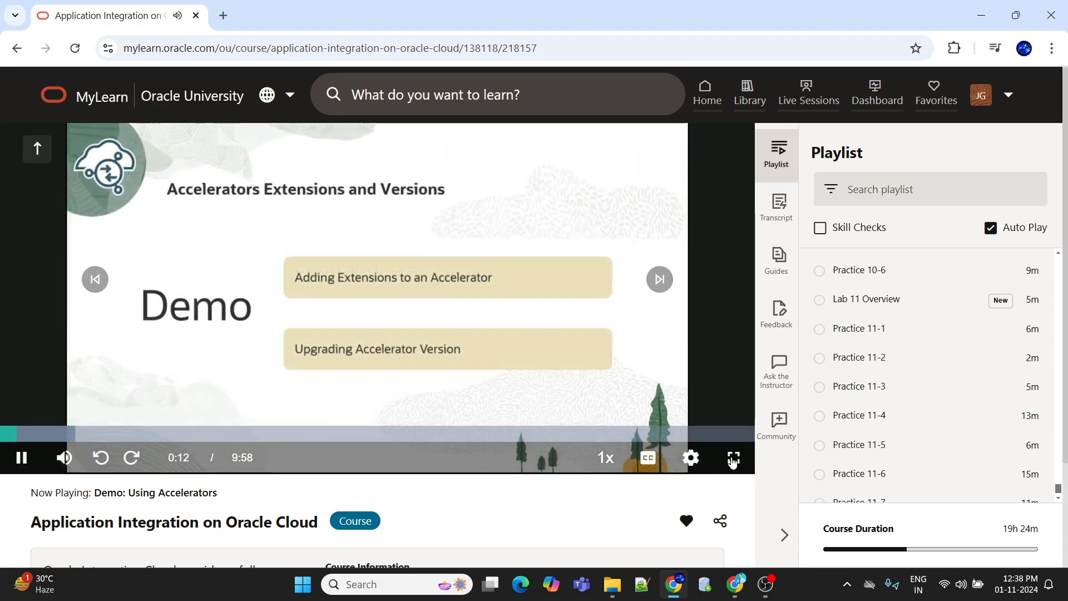
Show the course demo video in full screen and set its playback quality to 1080p
left_click(733, 457)
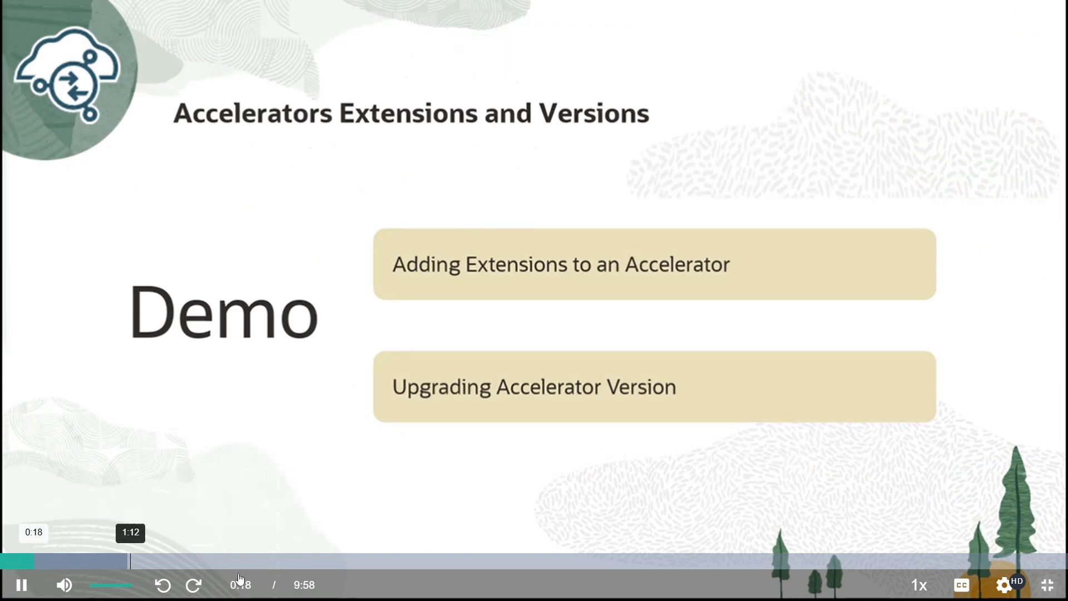
mouse_move(1010, 588)
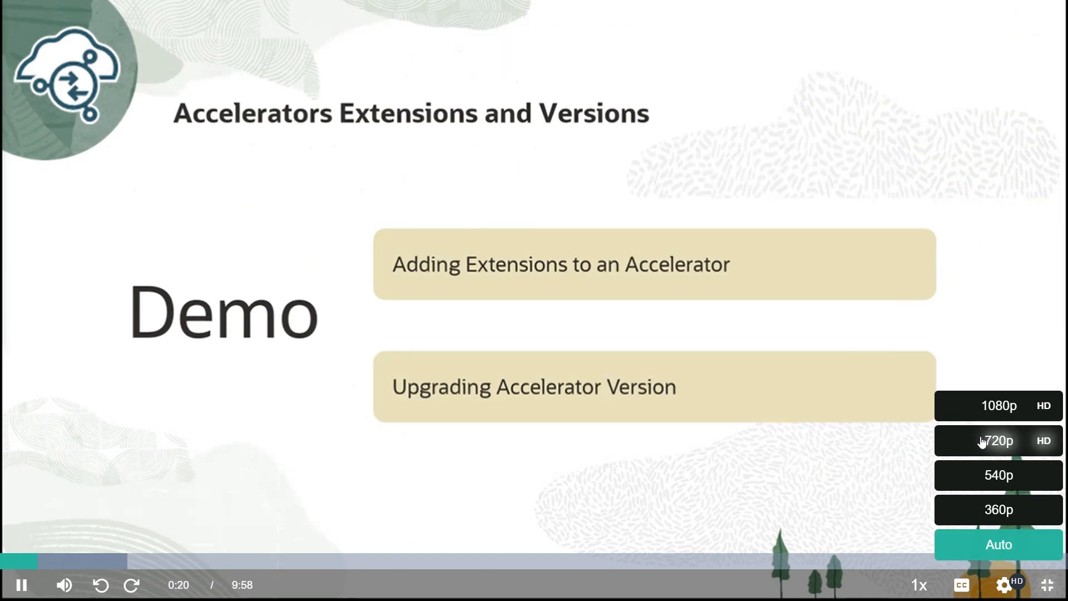
left_click(996, 406)
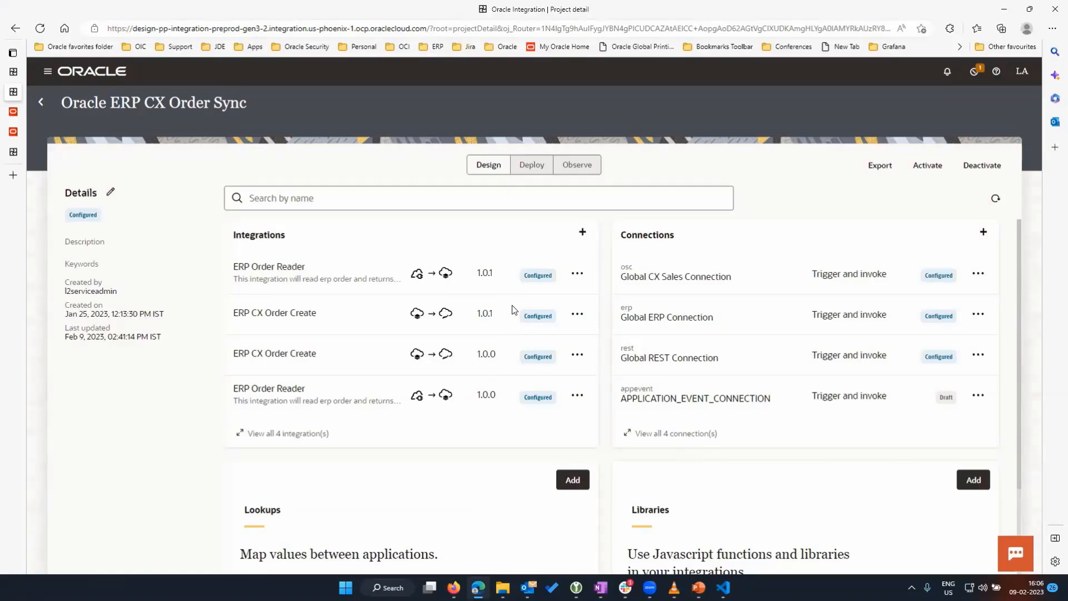
Review the project's deployments and the options for exporting it as an Accelerator, closing the form without exporting
left_click(529, 165)
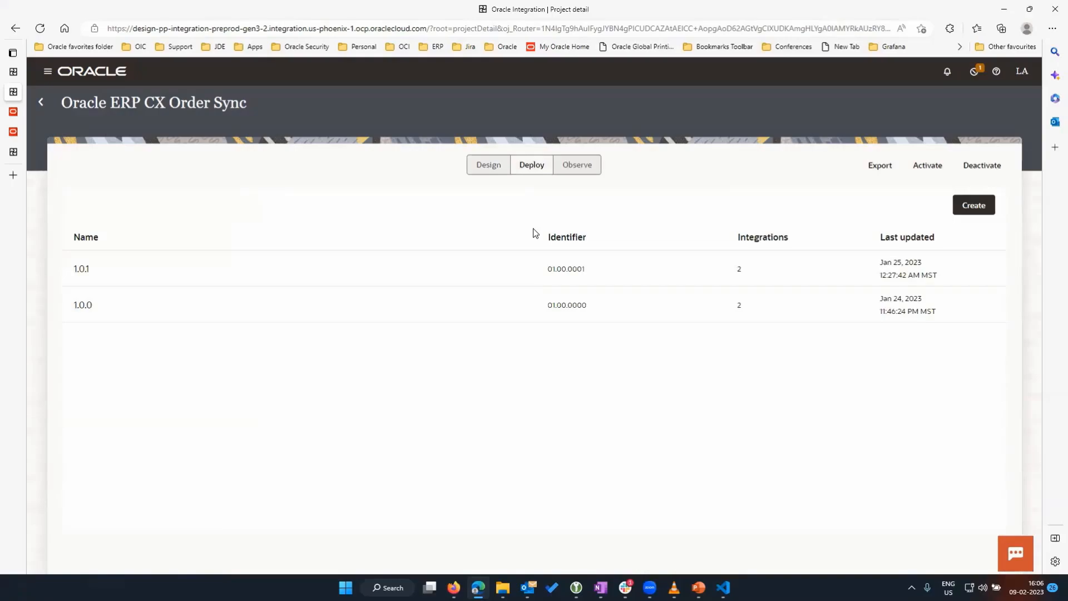
left_click(878, 165)
left_click(880, 169)
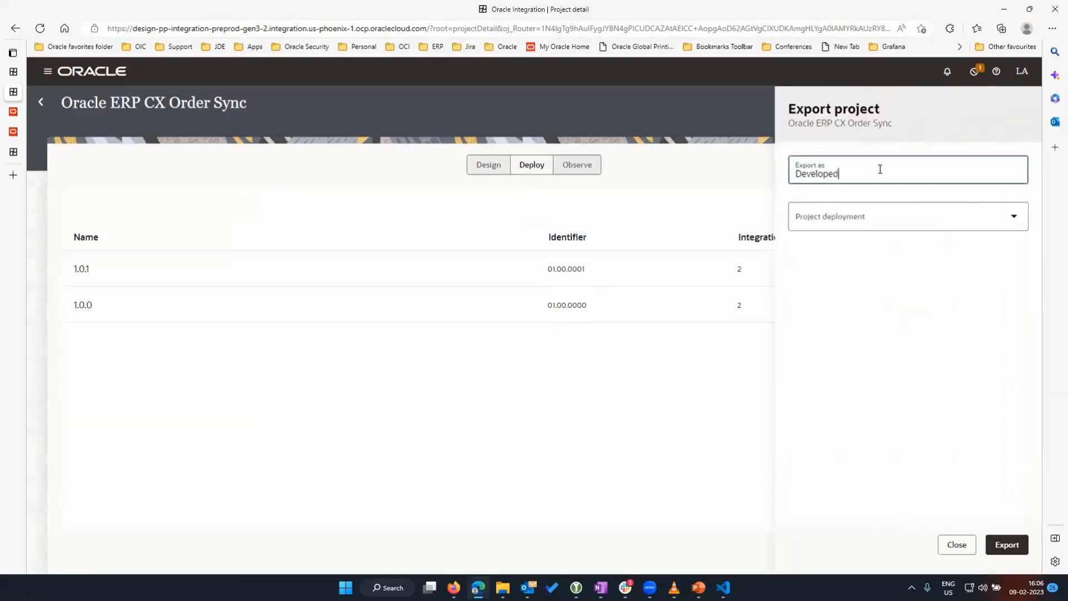
left_click(862, 212)
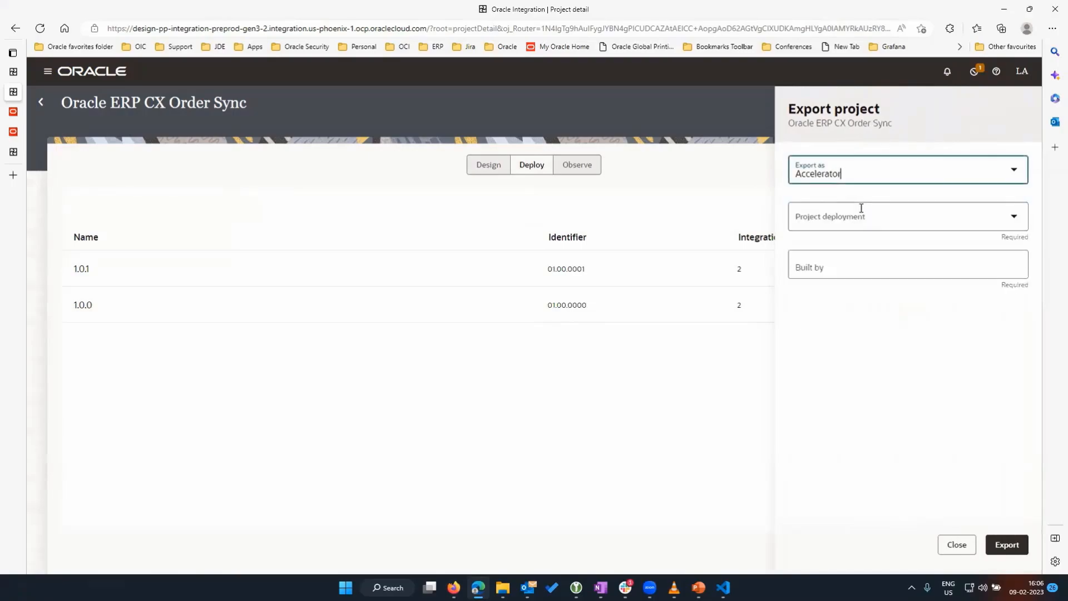
left_click(950, 543)
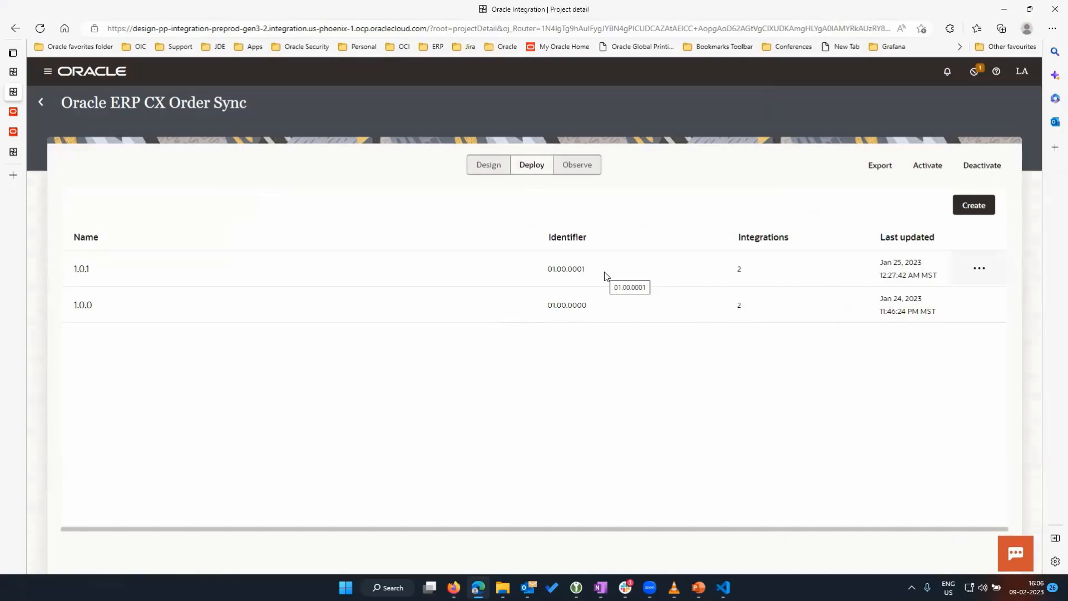
Install version 1.0.0 of the Test ERP CX Sales Order Sync BA Project accelerator from Recipes and accelerators
left_click(14, 71)
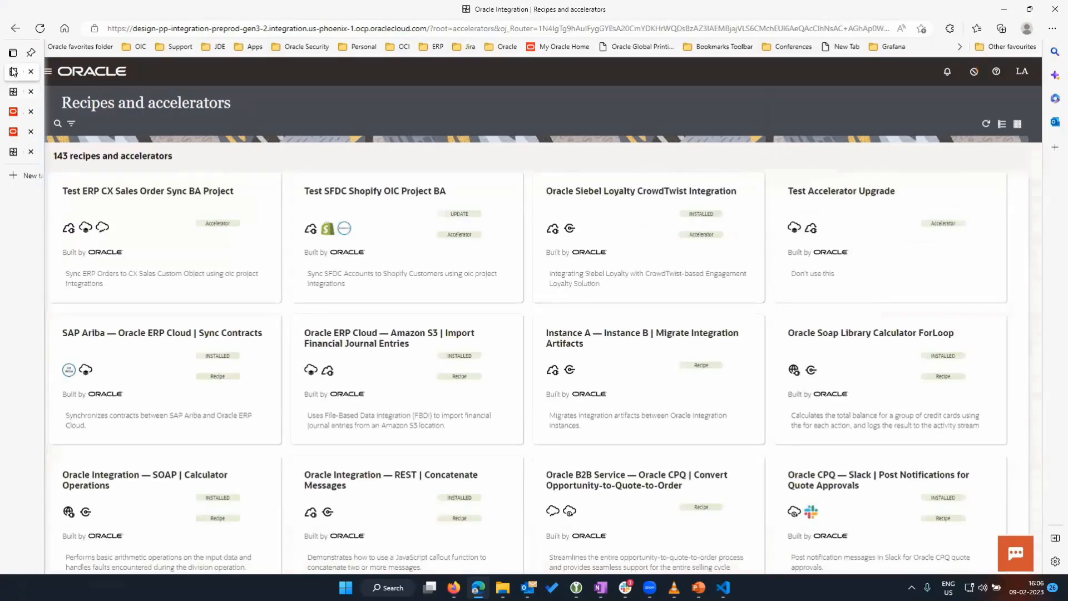
mouse_move(159, 211)
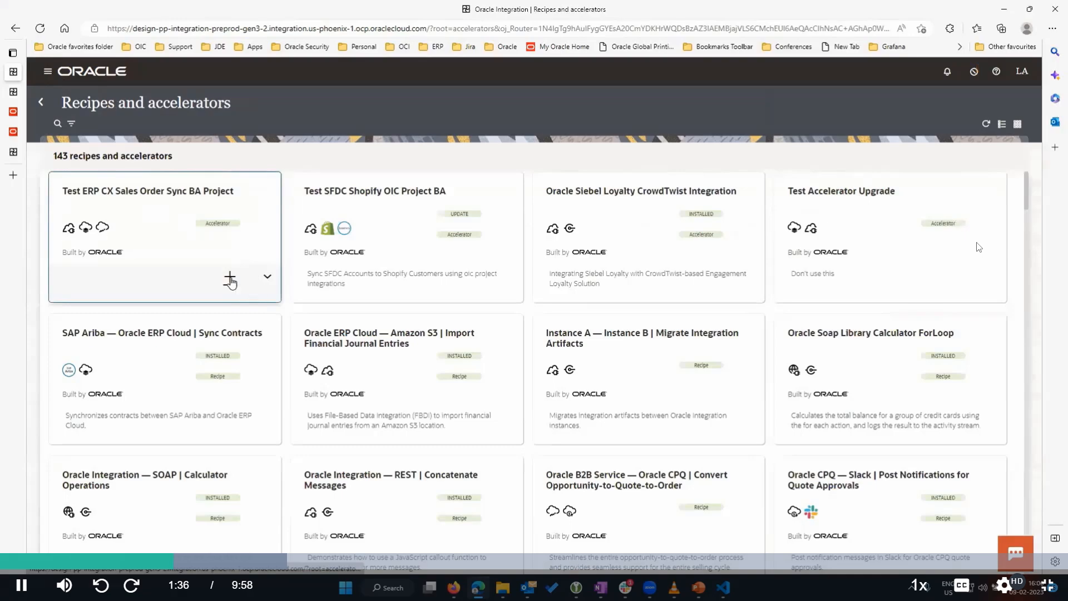
left_click(230, 278)
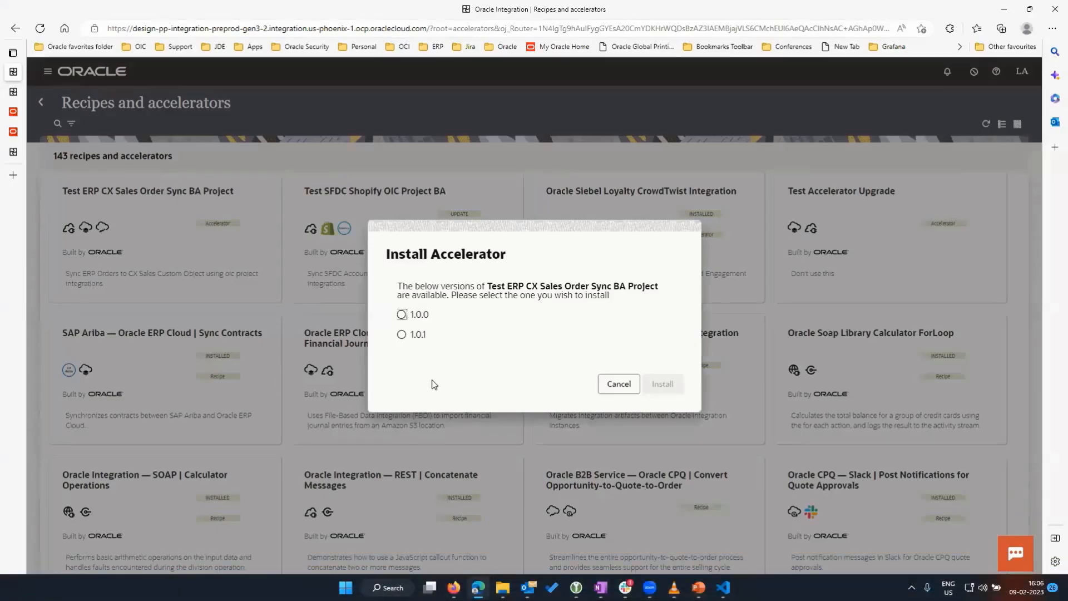
left_click(402, 314)
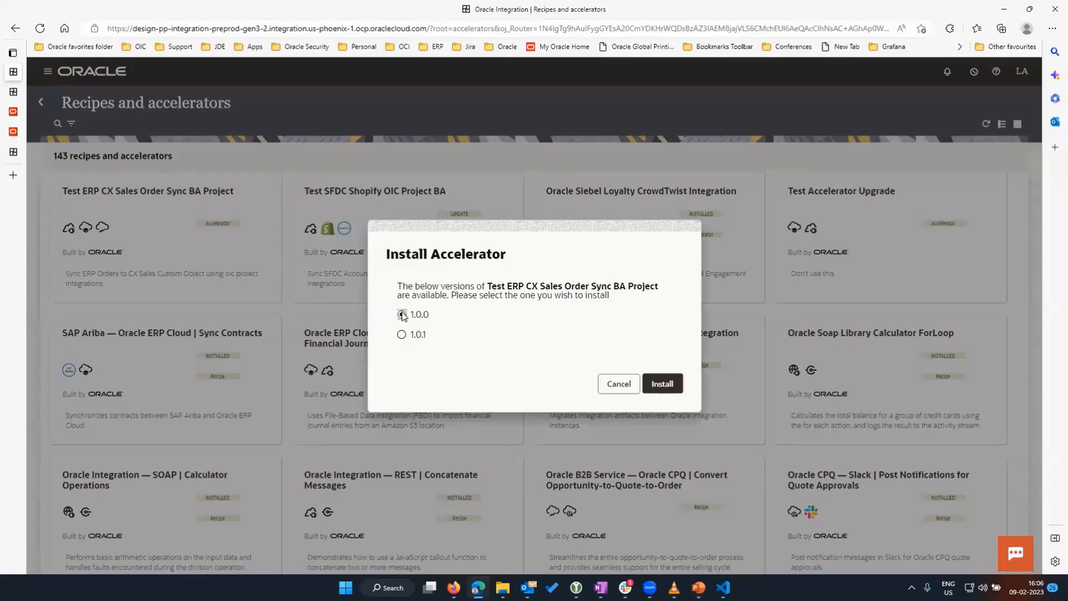
left_click(665, 384)
left_click(1018, 142)
Open the installed accelerator project for configuration and start extending its ERP CX Order Create integration
mouse_move(167, 245)
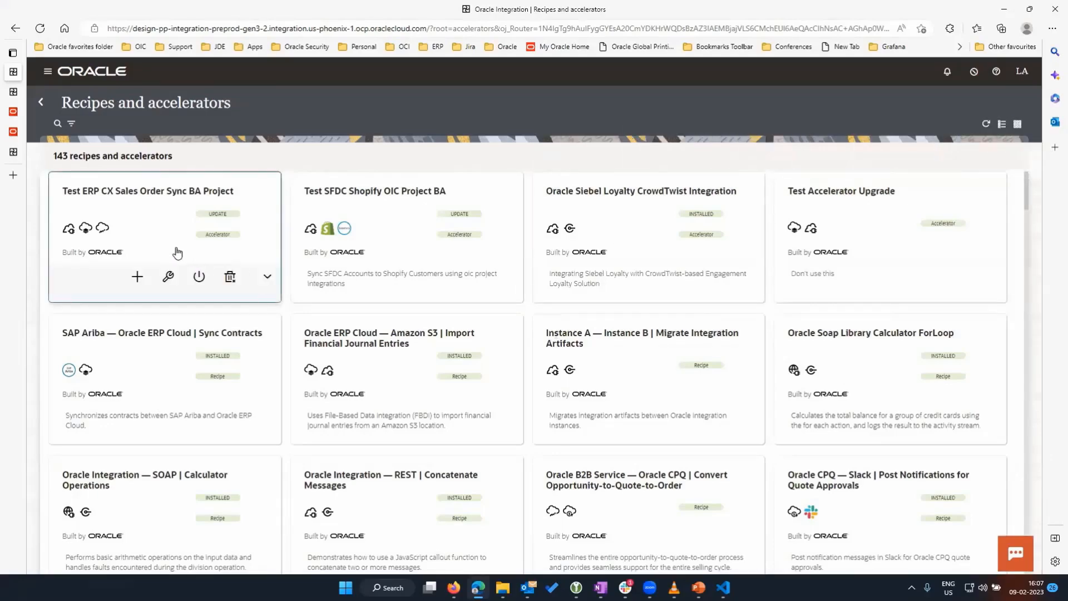
left_click(167, 278)
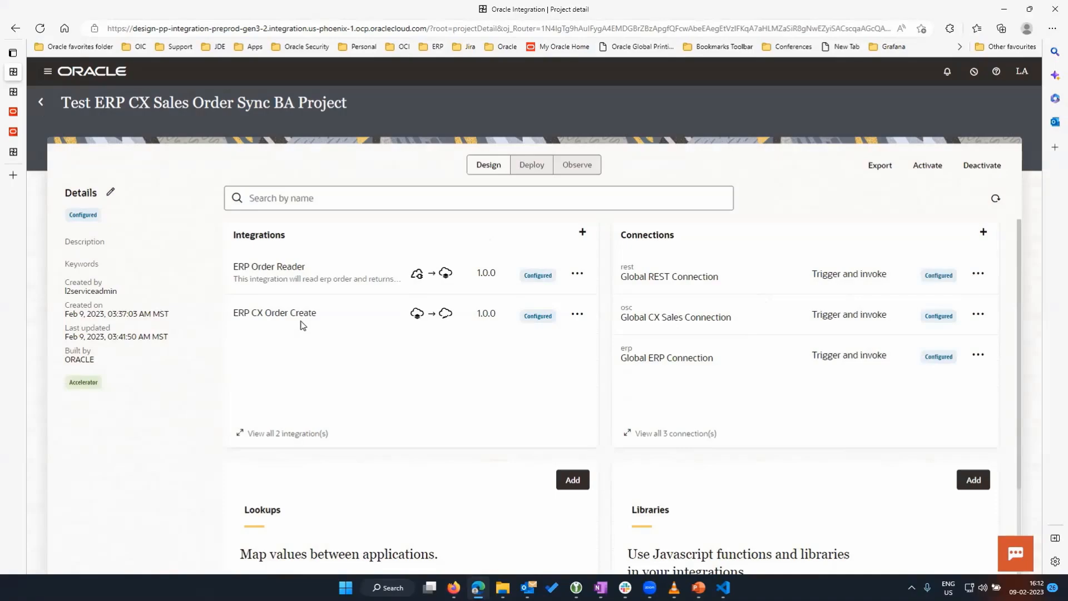
left_click(577, 314)
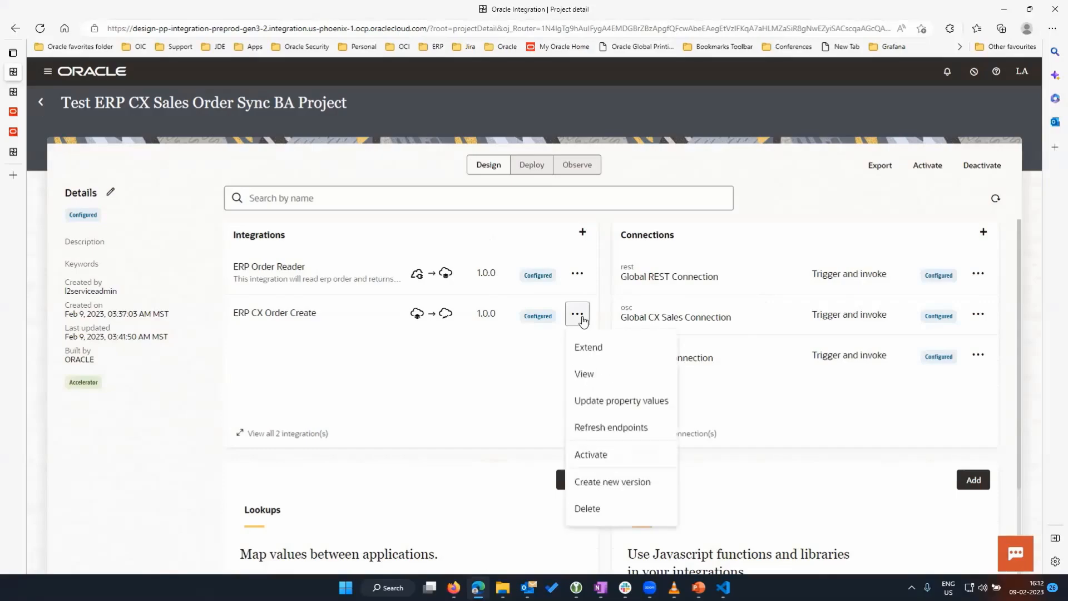
left_click(586, 347)
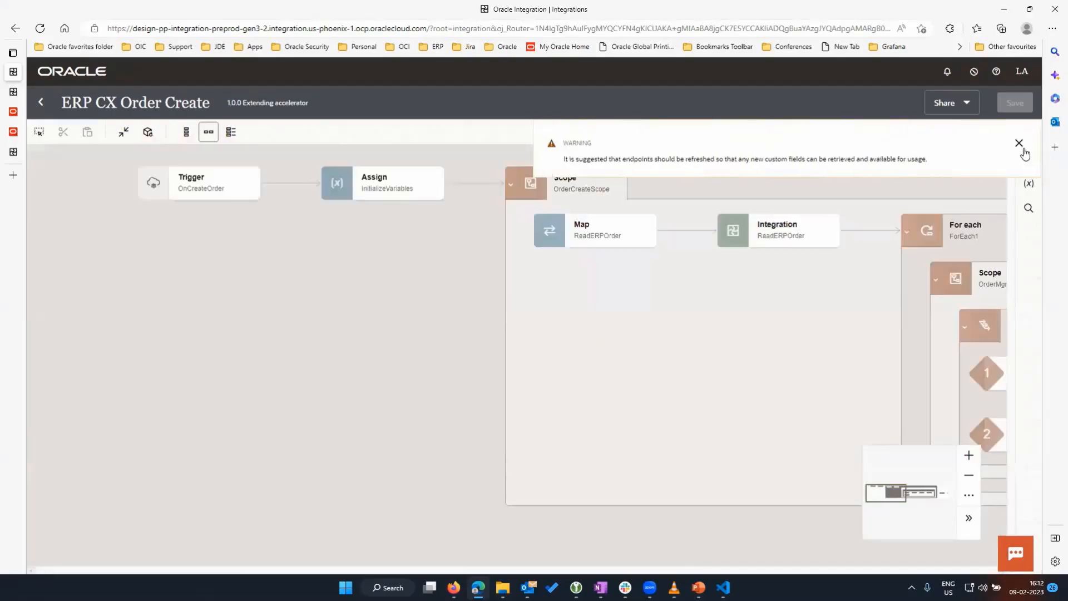
left_click(1020, 144)
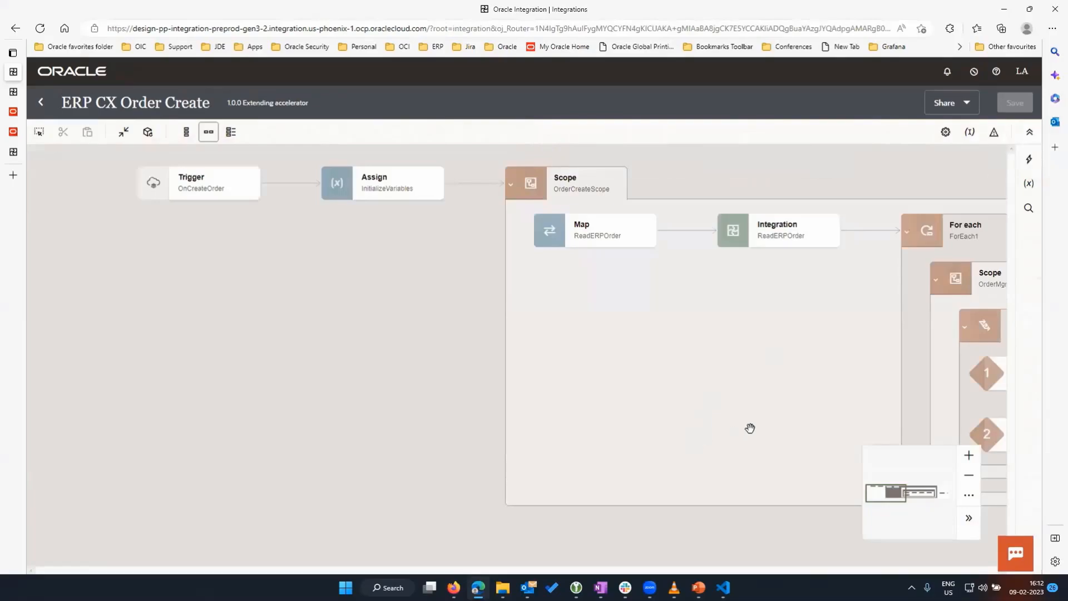
Insert an Extension Group between the Map and Invoke actions in Route 1 of the For each loop's switch
left_click_drag(750, 427, 347, 408)
left_click_drag(838, 397, 536, 397)
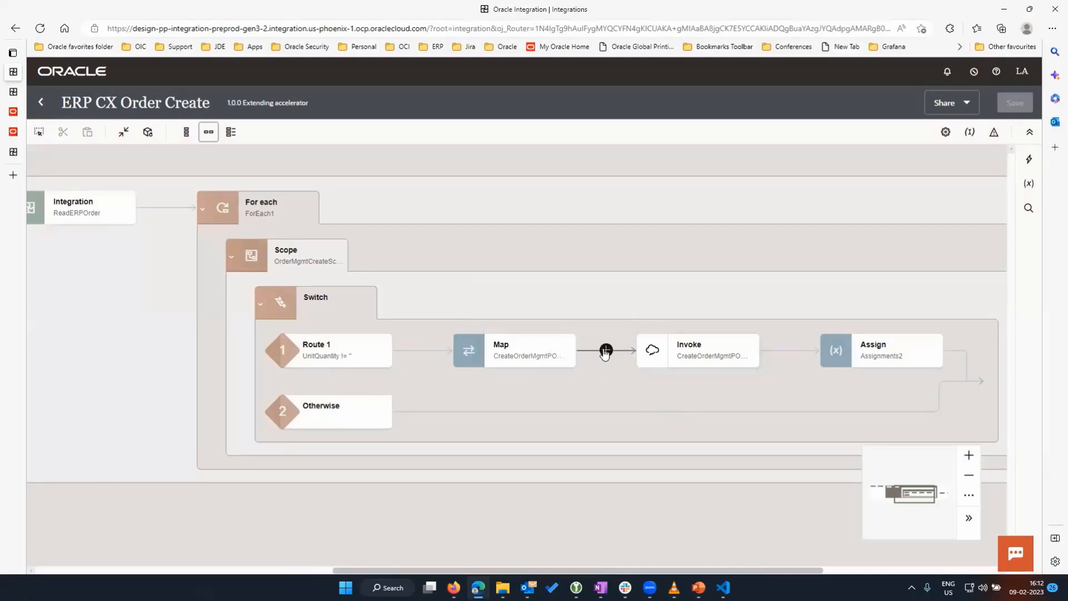
left_click(606, 351)
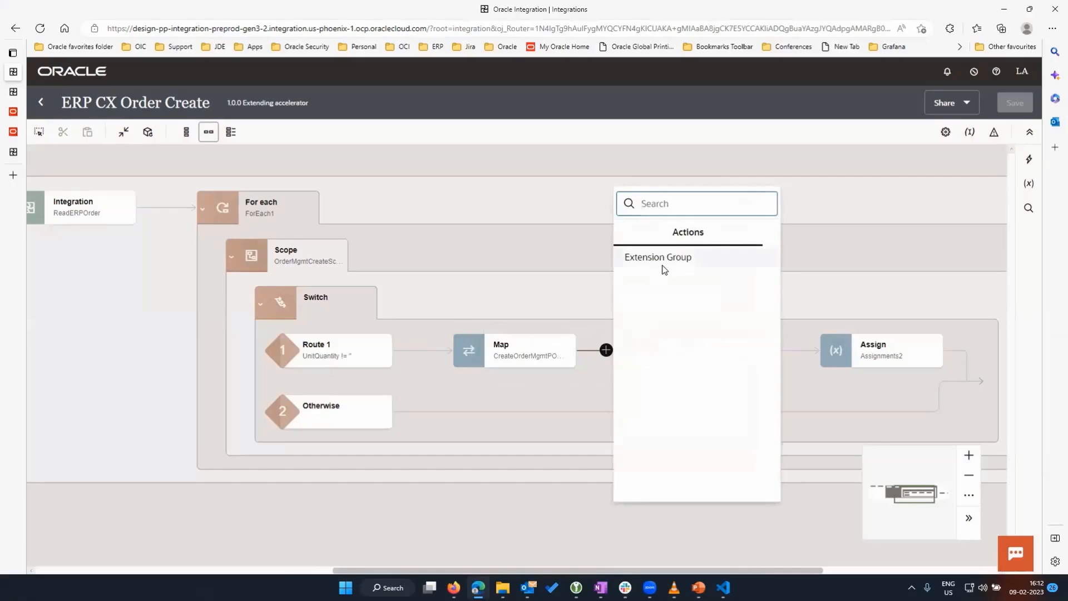
left_click(662, 264)
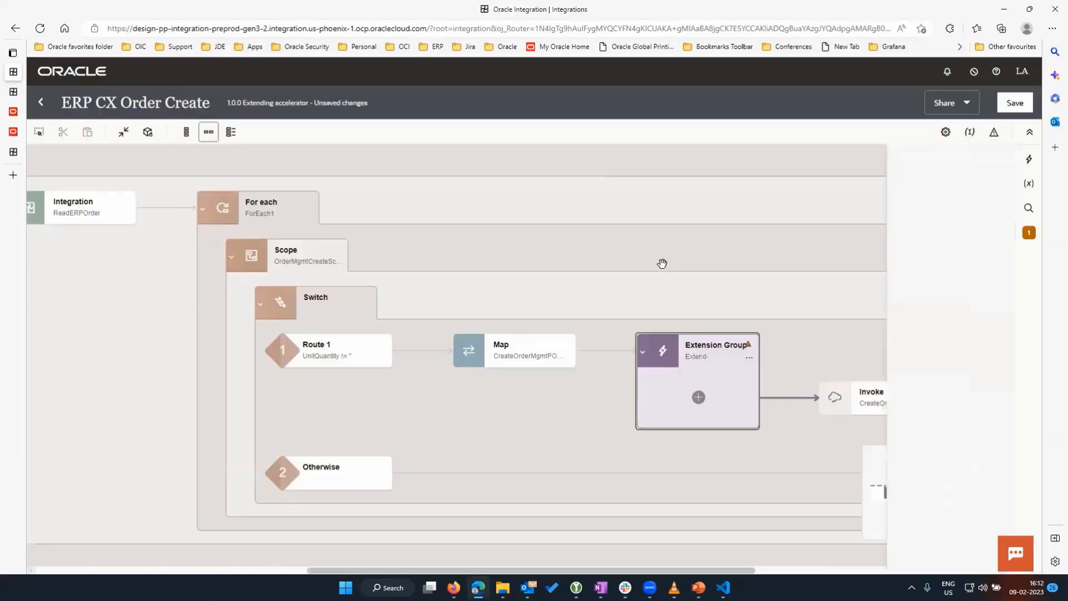
Rename the extension group as Extension1 and leave its description empty
left_click(999, 183)
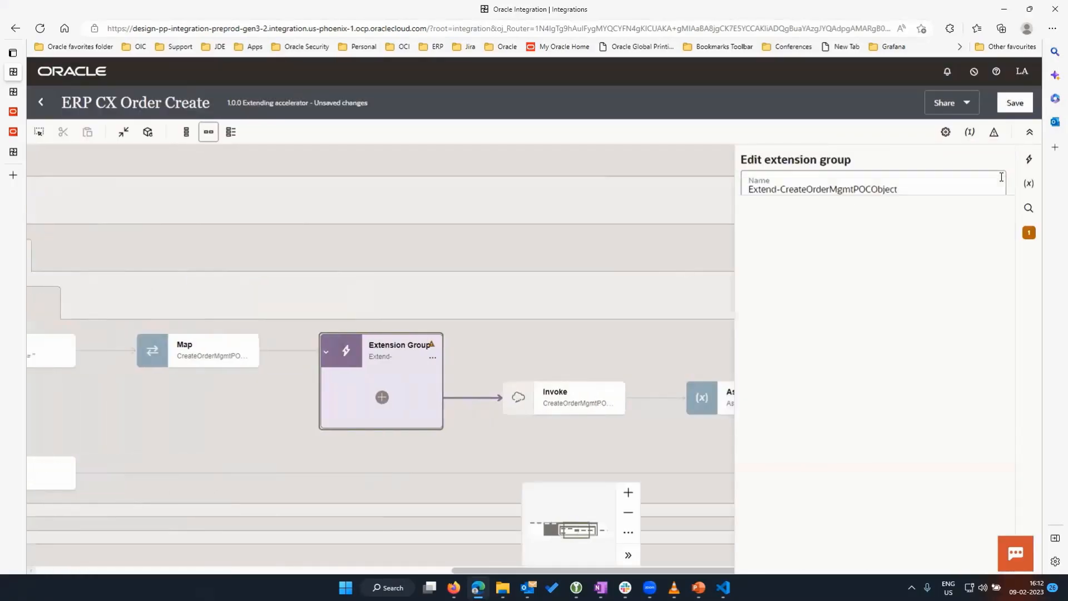
key("ctrl+a")
type("Extension1")
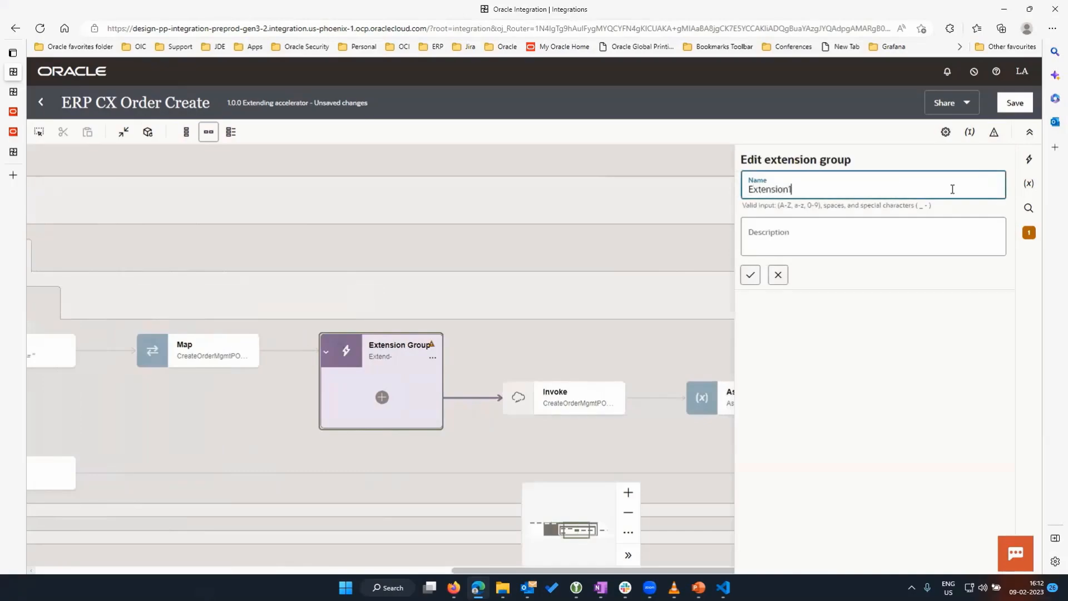
key("Tab")
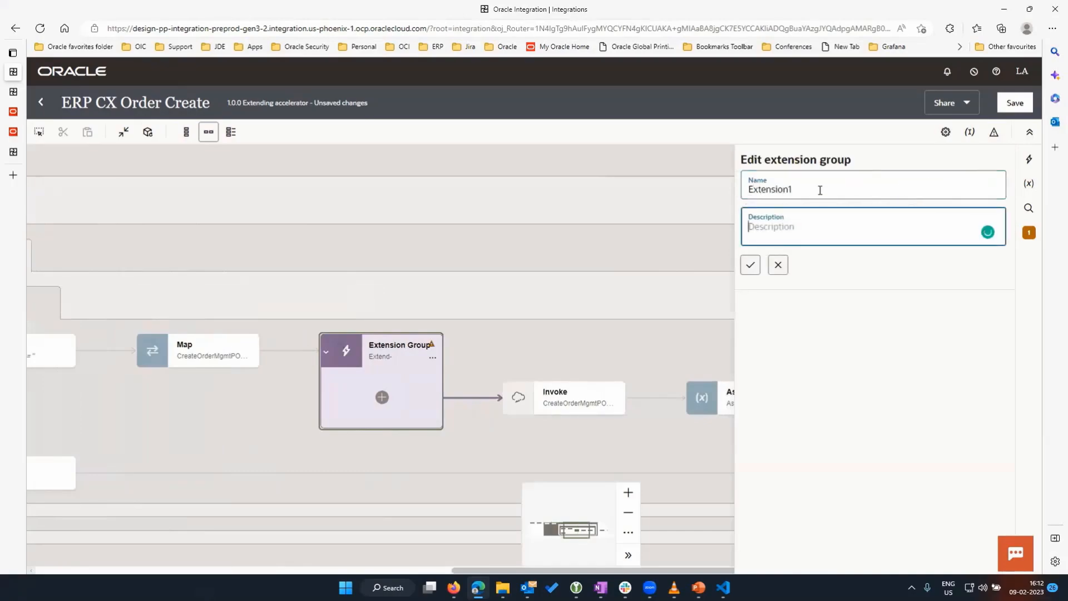
left_click(751, 274)
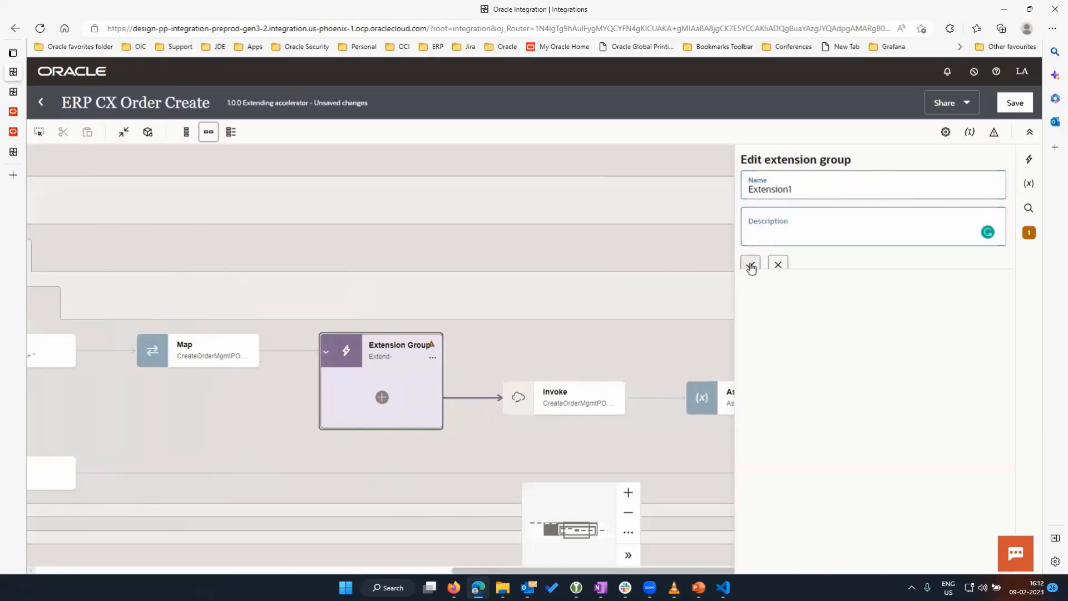
Add a Stitch action inside the extension group, using OrderStatus_c from the $CreateOrderMgmtPOCObject_REQUEST create payload as its variable
left_click(382, 397)
left_click(457, 307)
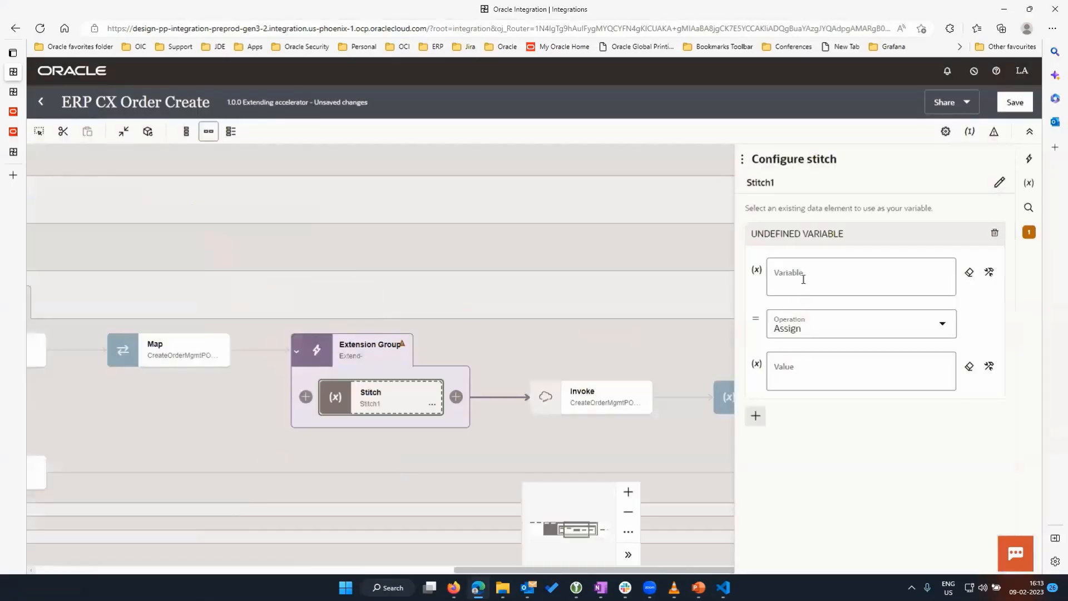
left_click(801, 275)
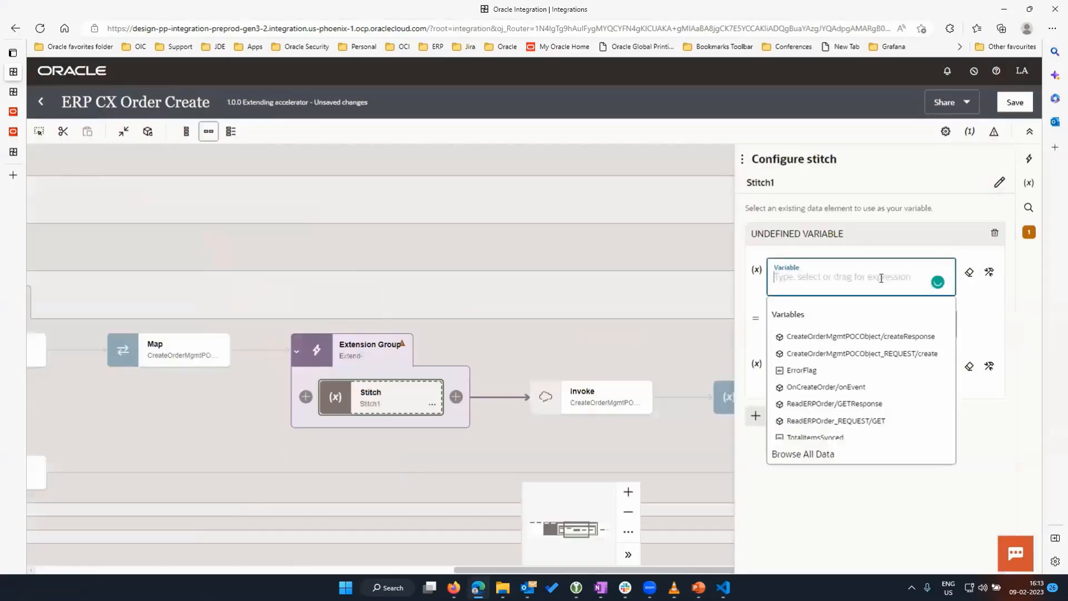
left_click(989, 272)
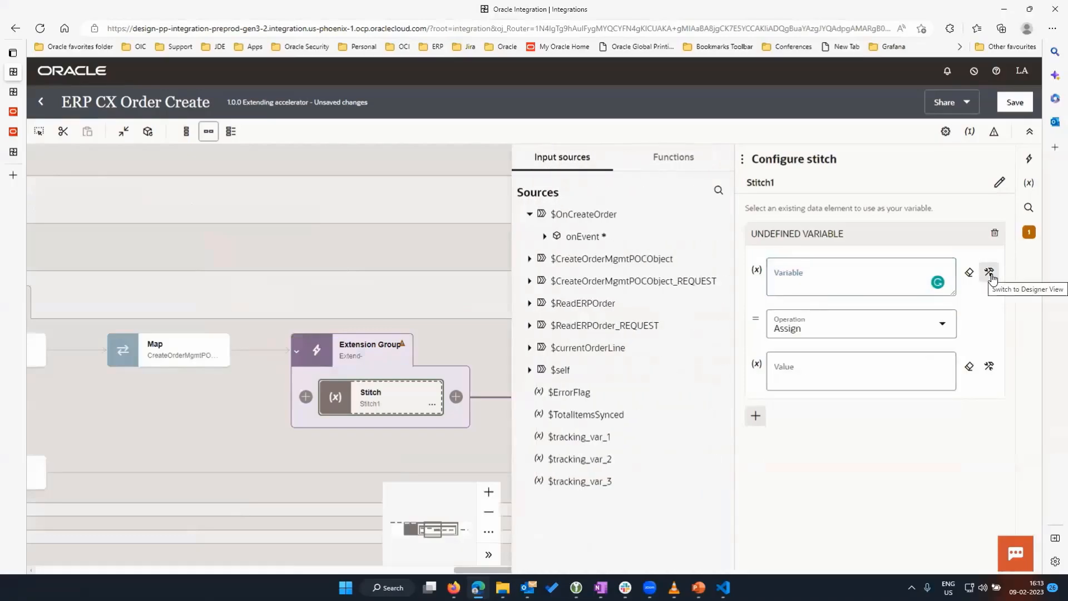
left_click(529, 281)
left_click(544, 303)
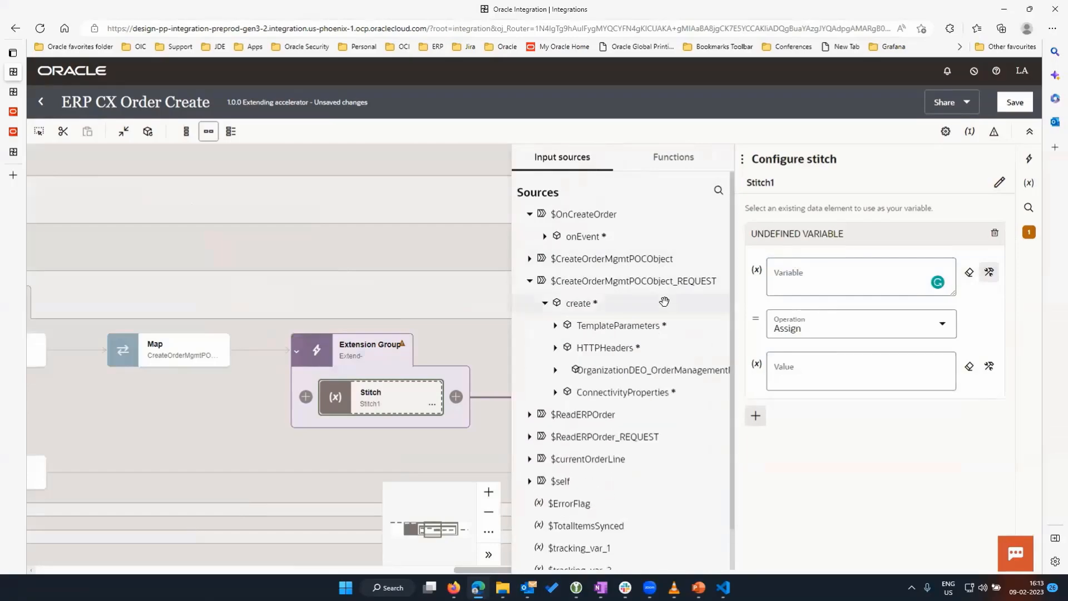
scroll(640, 312, "down", 1)
left_click(559, 321)
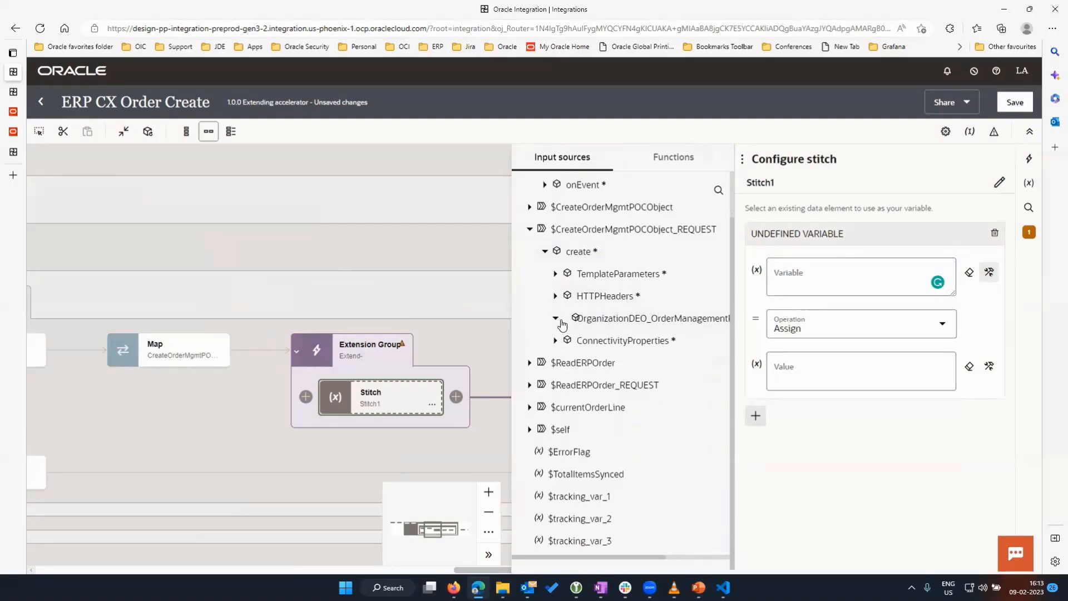
scroll(562, 323, "down", 5)
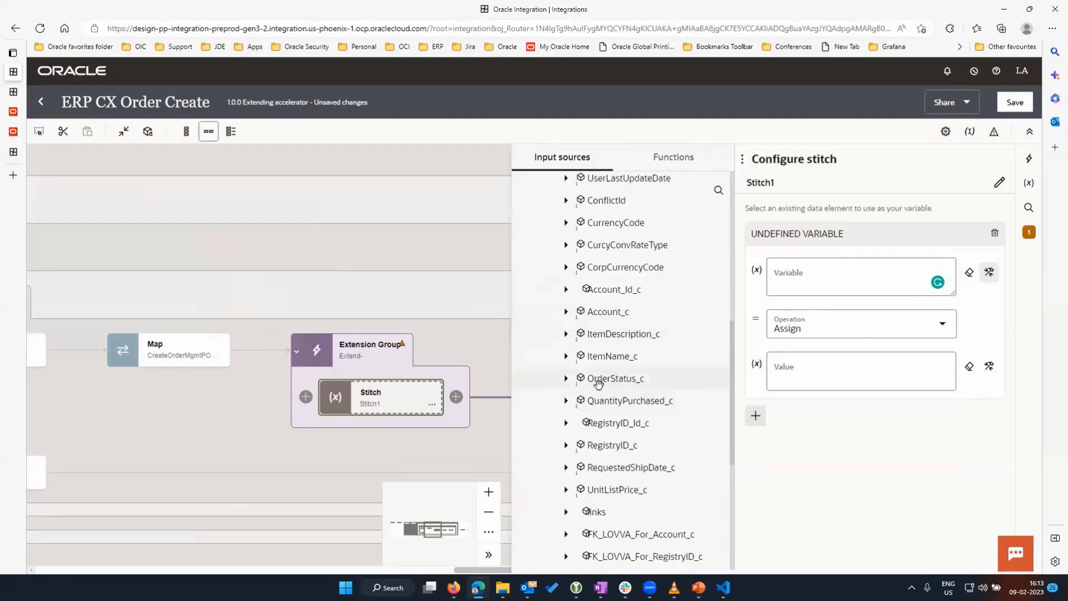
left_click_drag(594, 381, 797, 290)
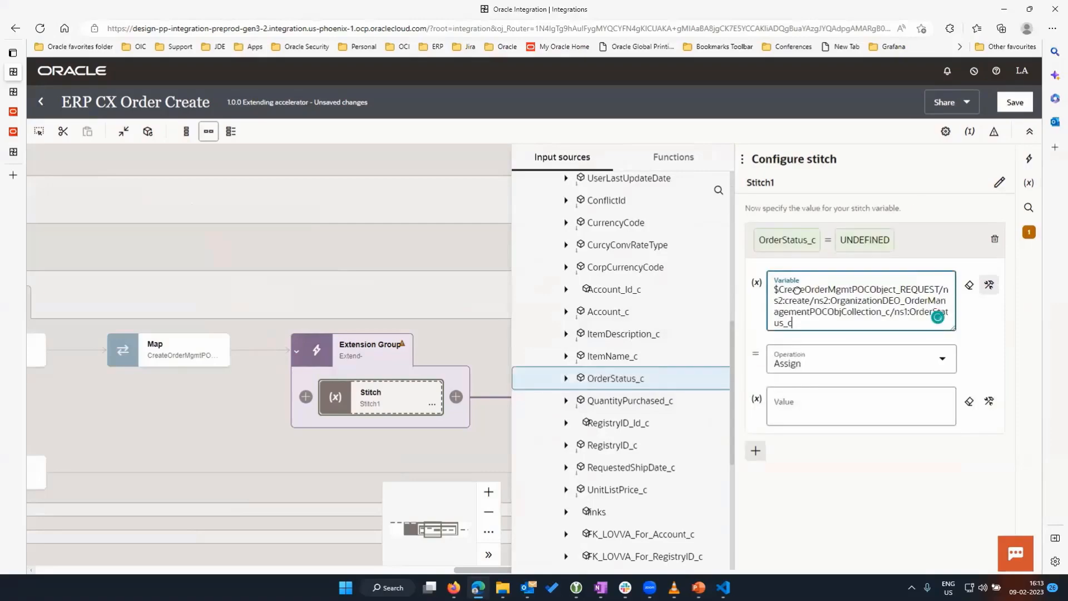
Assign the value 'In Sync' to the stitch's OrderStatus_c variable and save the integration
left_click(834, 408)
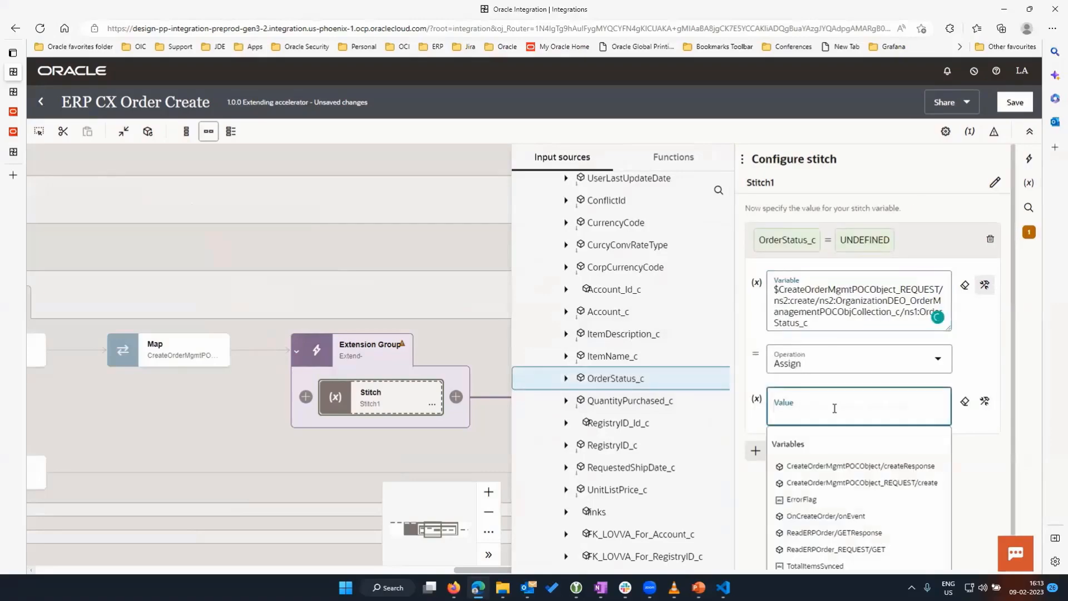
type("'In")
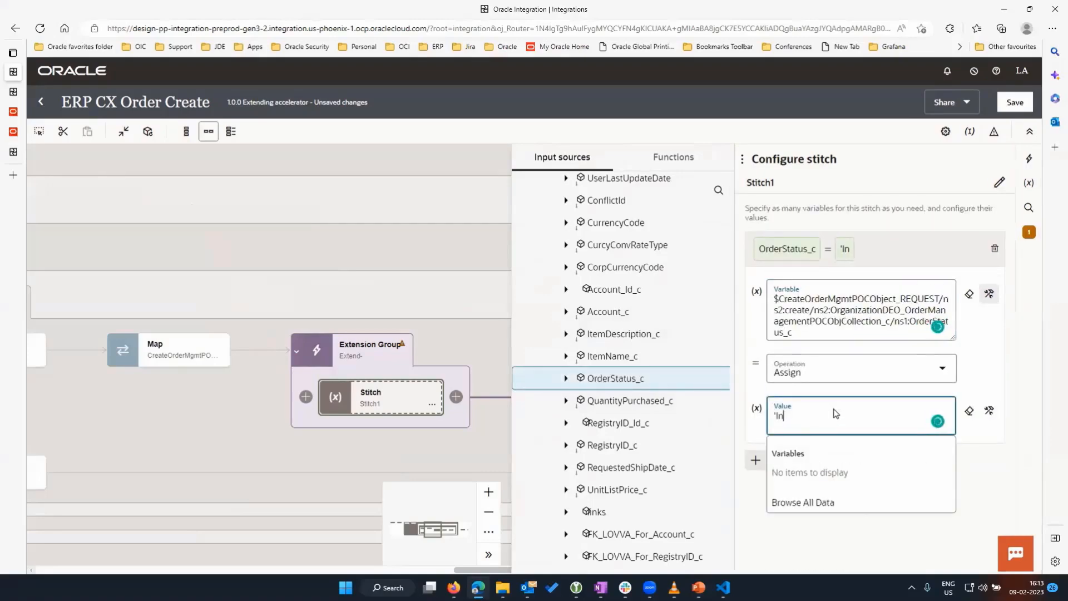
type(" Sync'")
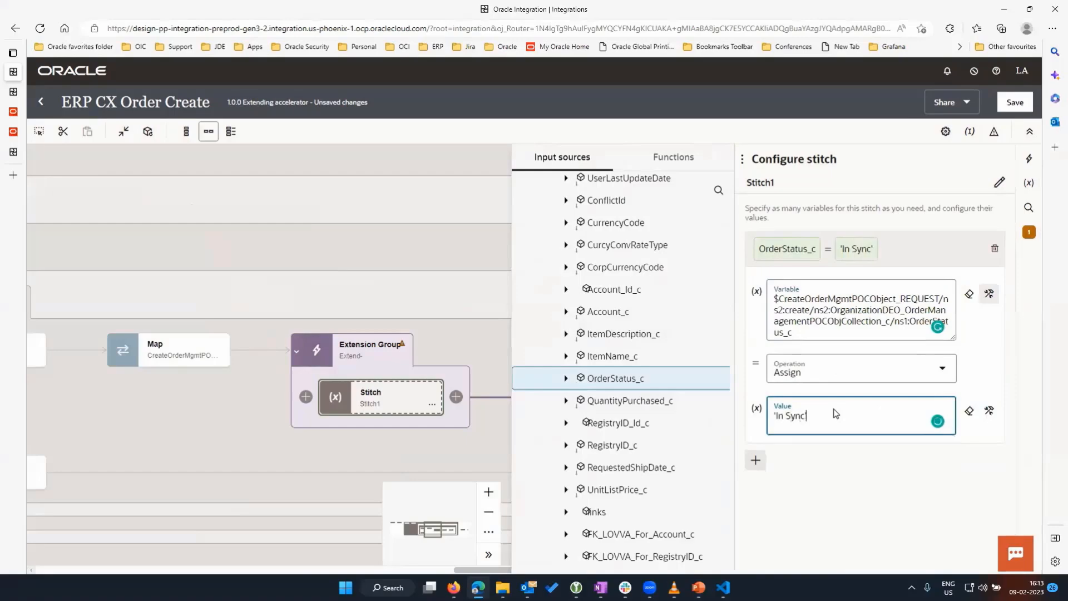
left_click(435, 275)
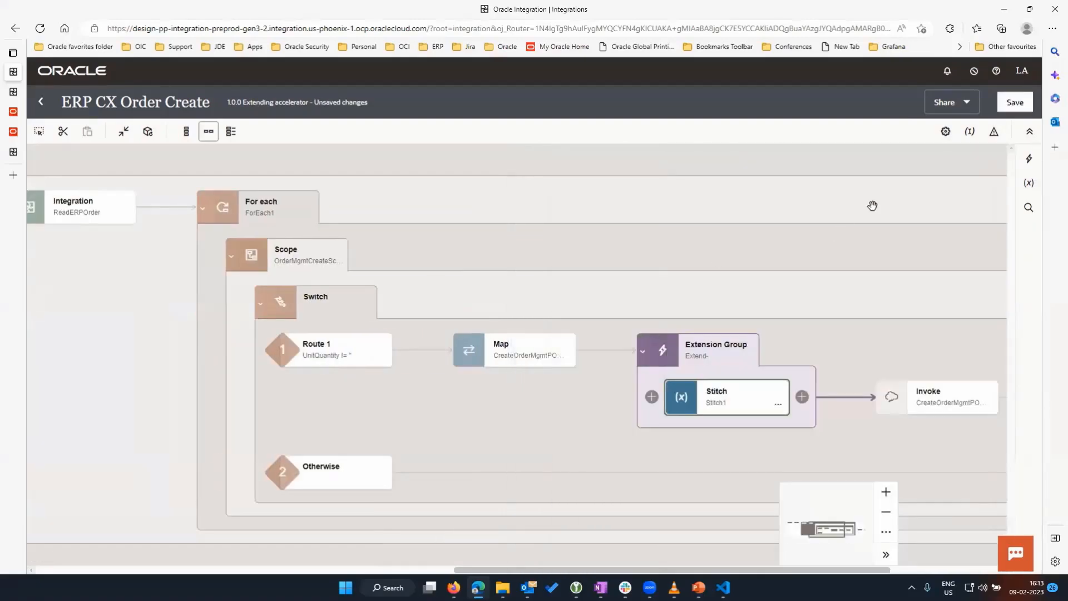
left_click(1007, 108)
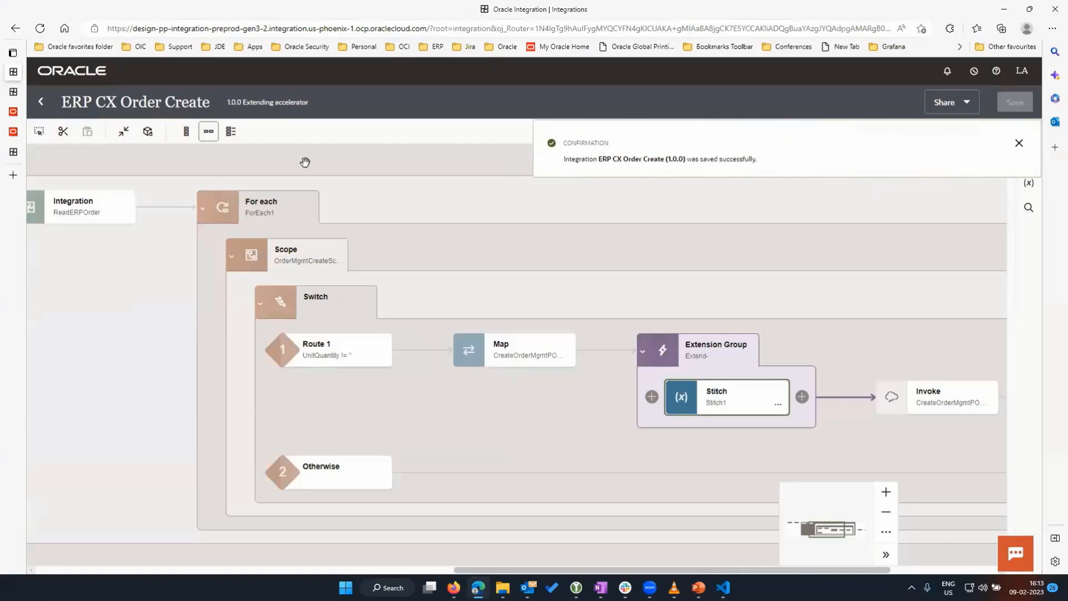
Leave the integration editor and activate the Test ERP CX Sales Order Sync BA Project with deployment 1.0.0 and Production tracing
left_click(40, 111)
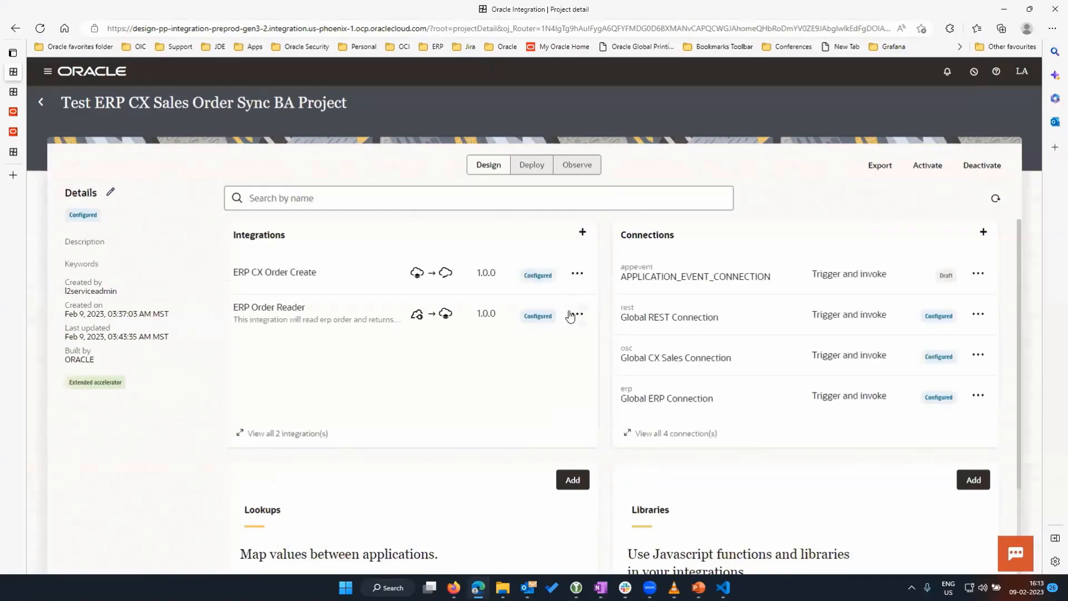
left_click(926, 168)
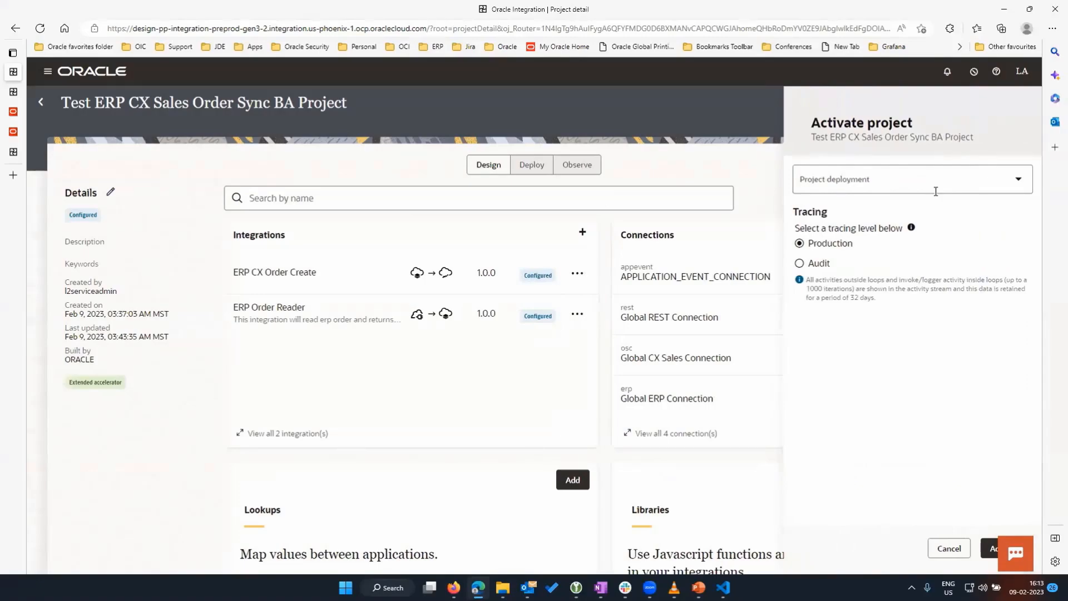
left_click(934, 188)
left_click(928, 225)
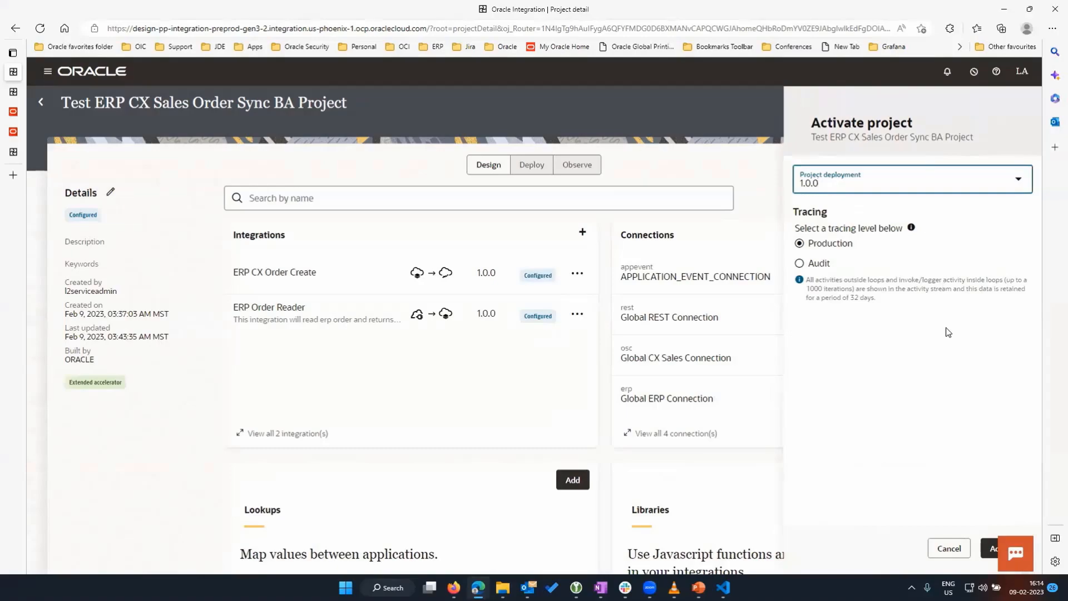
left_click(988, 552)
left_click(996, 201)
In Order Management's new order, set the customer to Computer Service and Rentals, the business unit to AU Council Business Unit, and choose the bill-to account
left_click(14, 132)
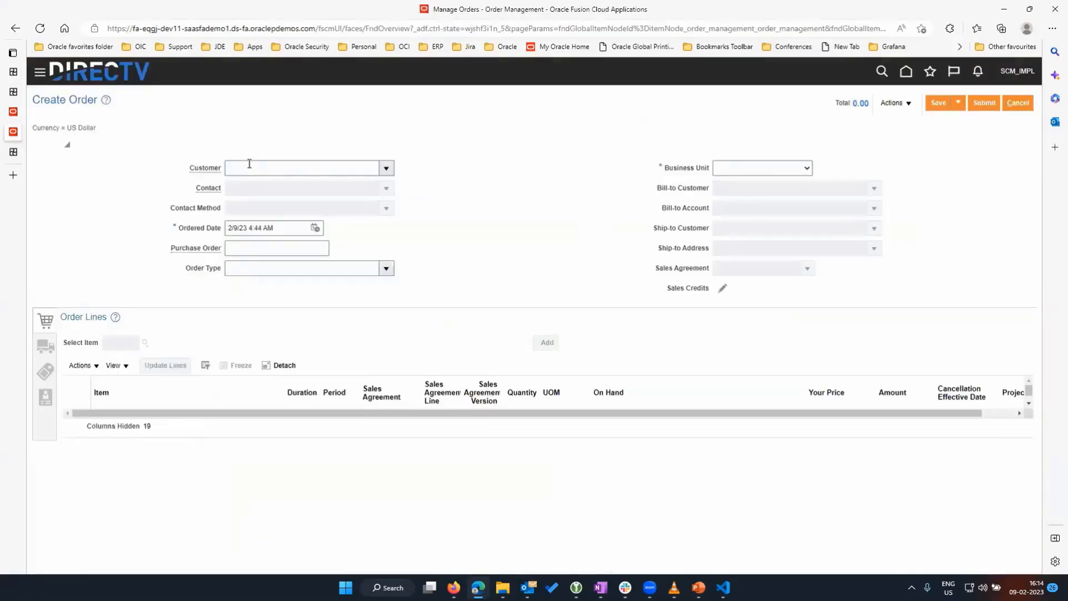
left_click(249, 164)
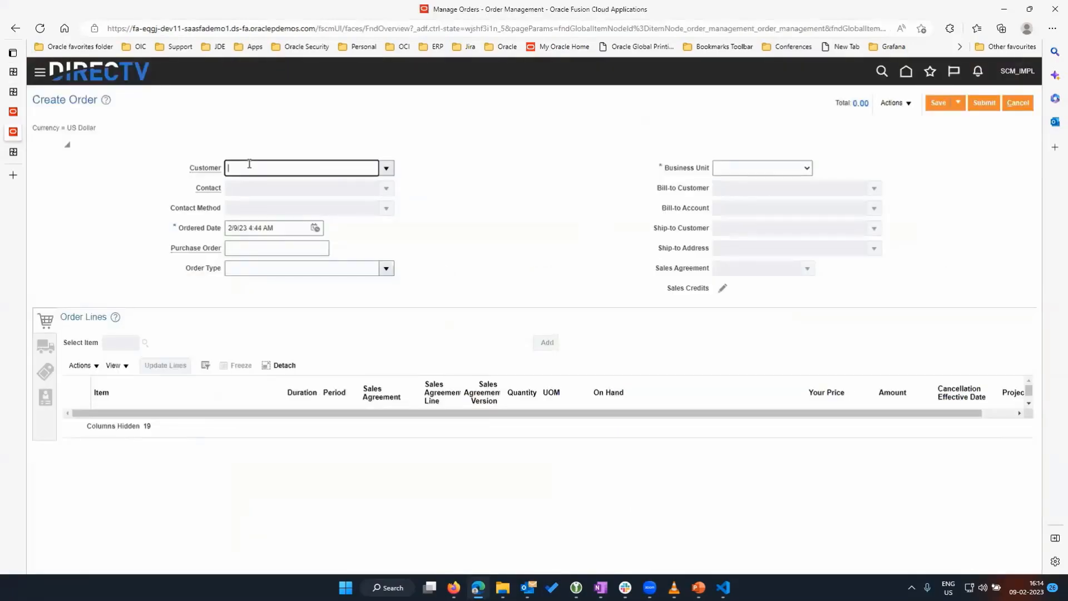
type("Computer Servic")
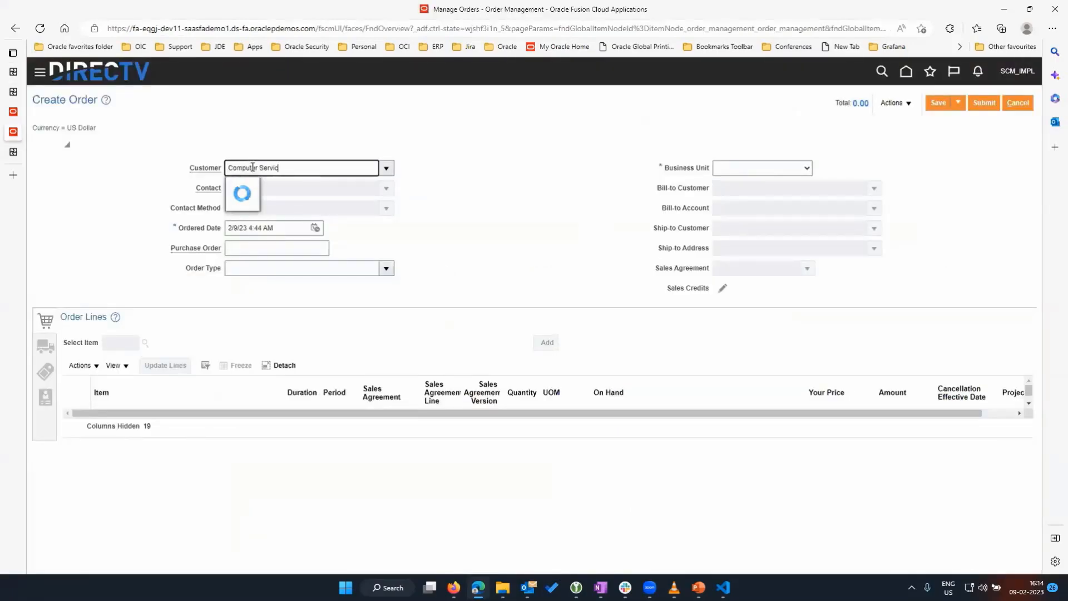
left_click(264, 189)
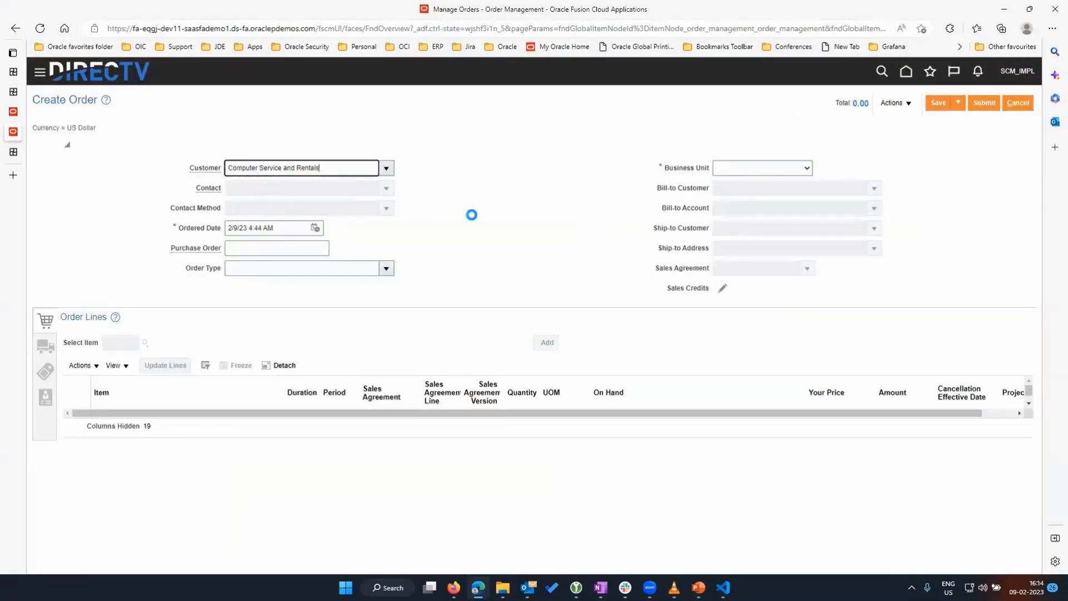
left_click(807, 169)
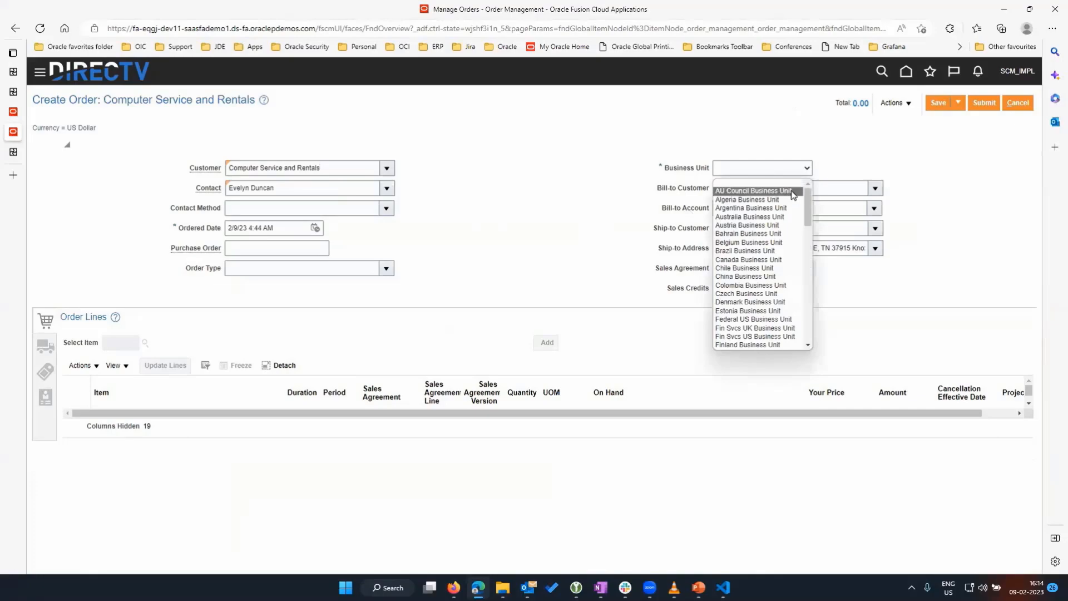
left_click(793, 190)
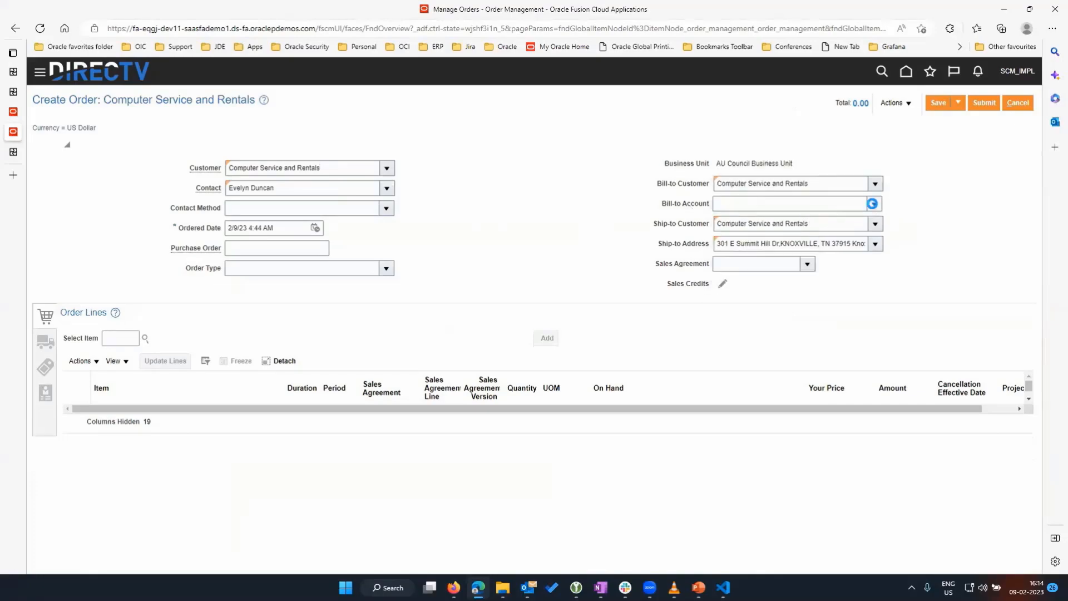
left_click(875, 204)
left_click(822, 221)
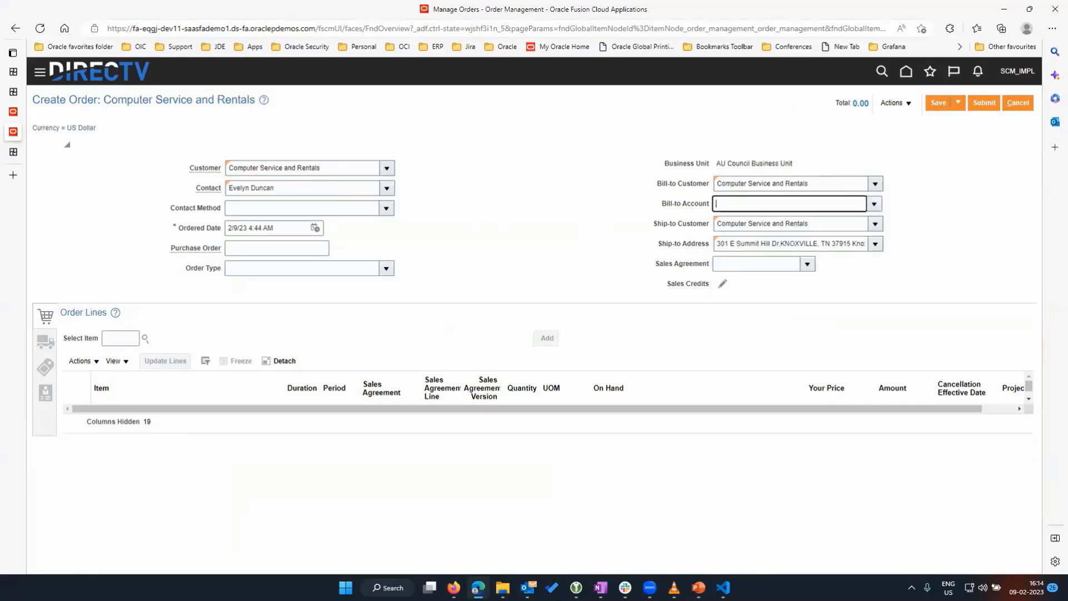
Add one AS46337 Vario 6500 Tablet to the order lines and submit the sales order
key("alt+Tab")
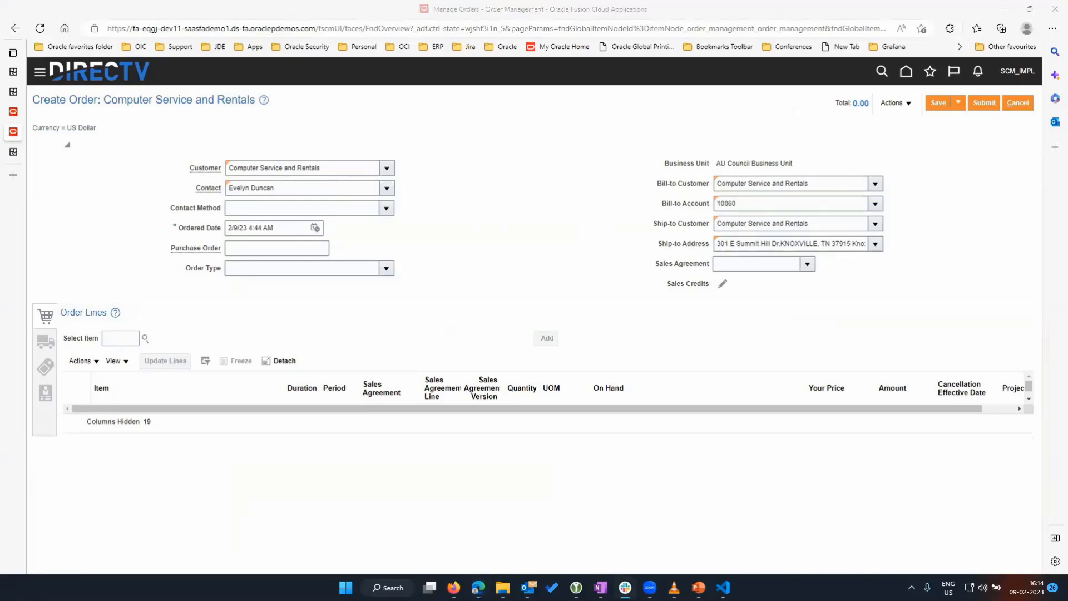
left_click(115, 339)
type("AS56337")
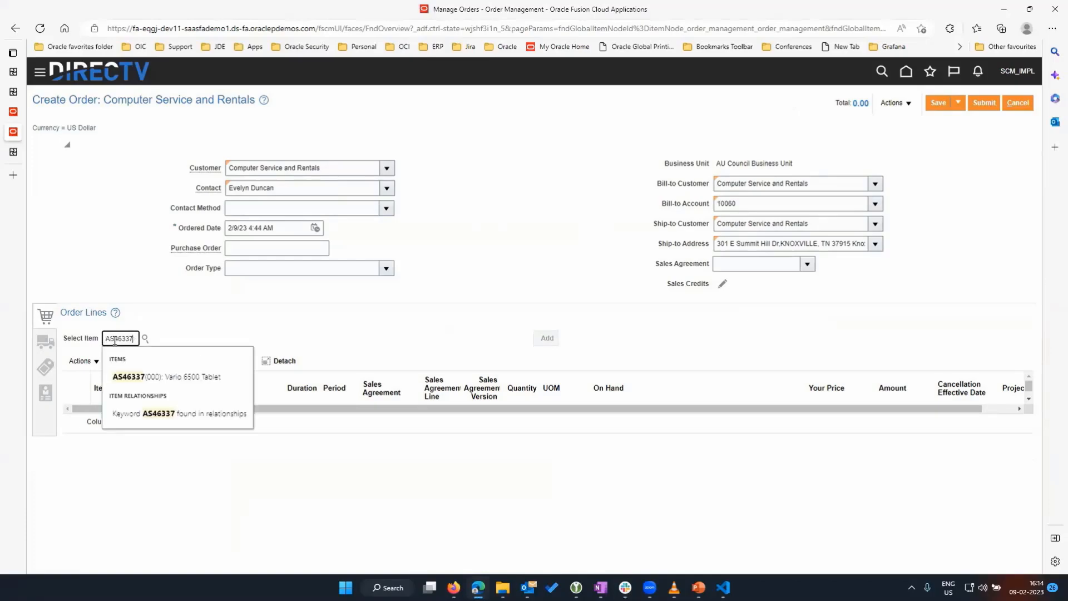
left_click(125, 375)
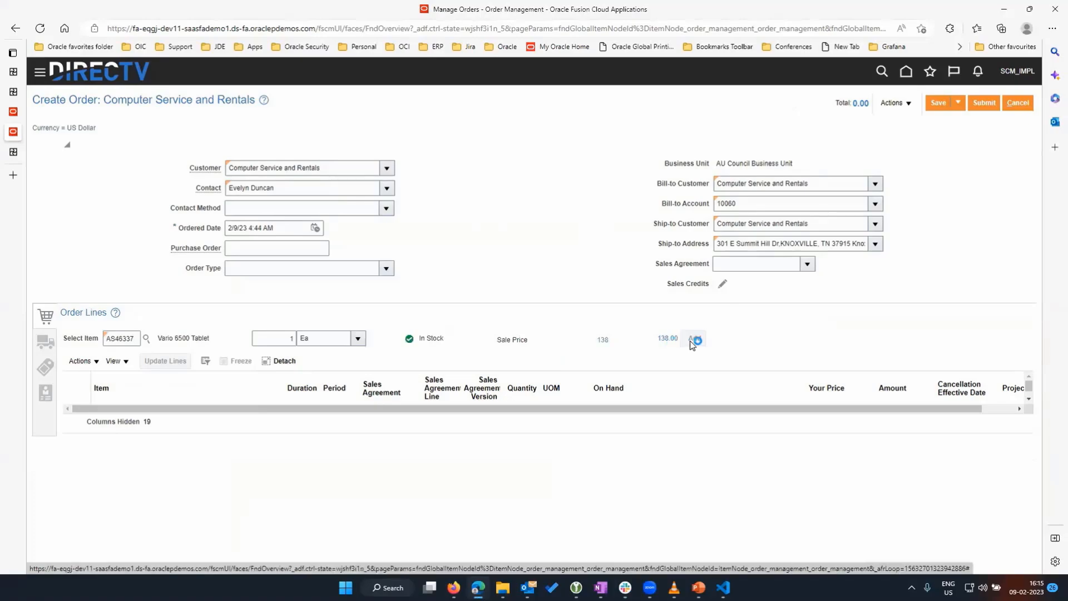
left_click(694, 340)
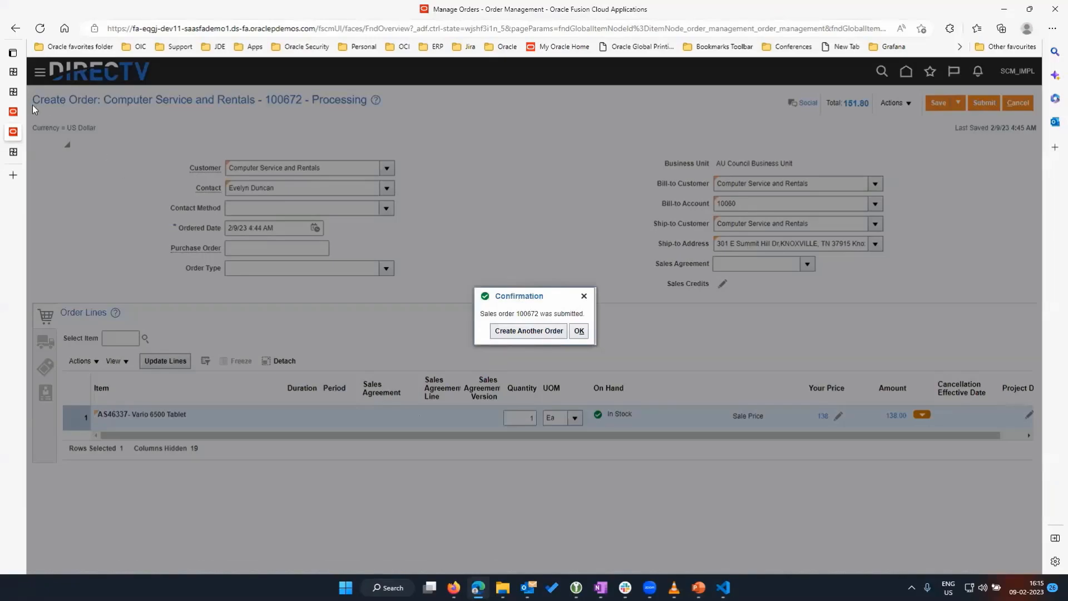
Return to the Oracle Integration project and refresh its observed instances to check the runs for the submitted order
left_click(11, 77)
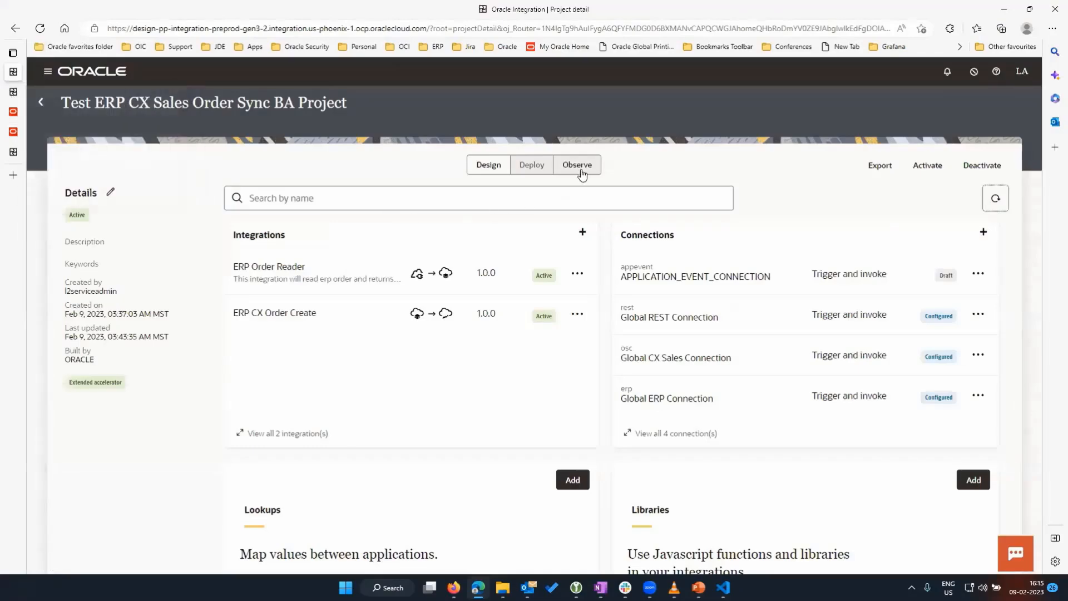
left_click(581, 168)
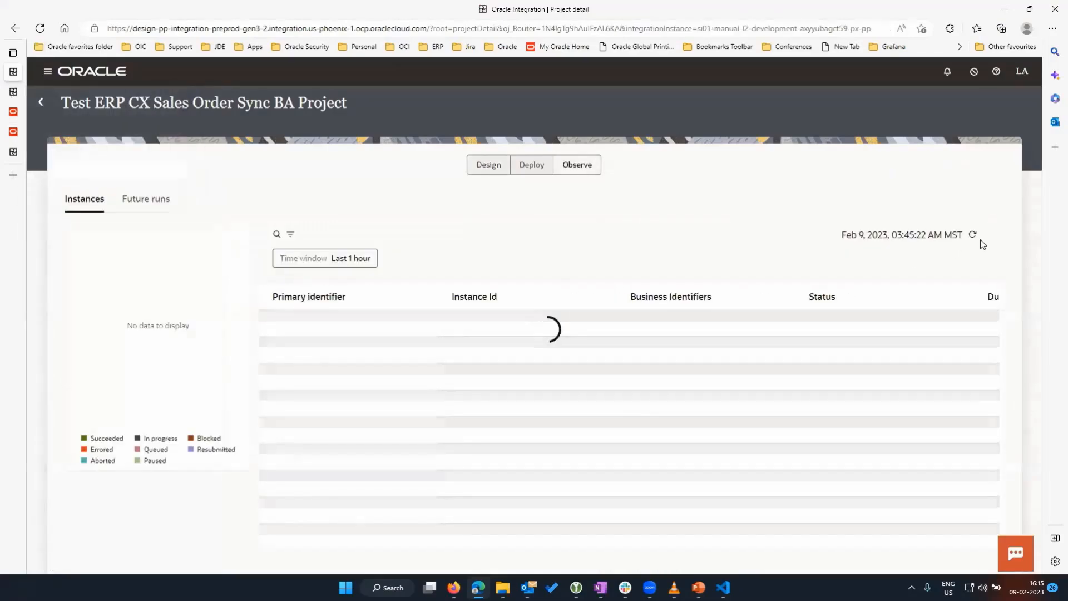
left_click(973, 237)
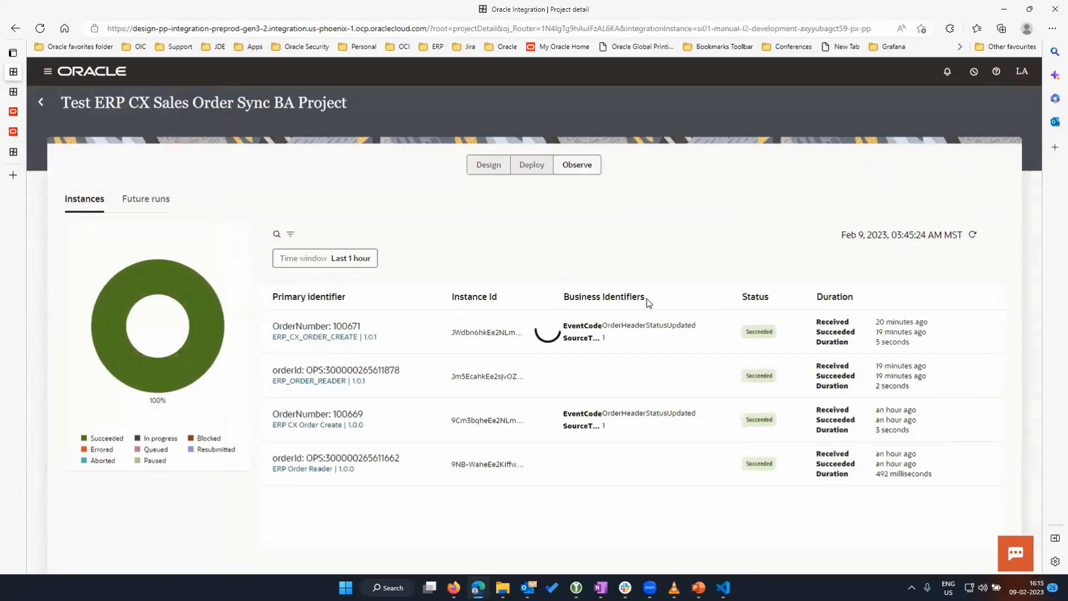
left_click(973, 235)
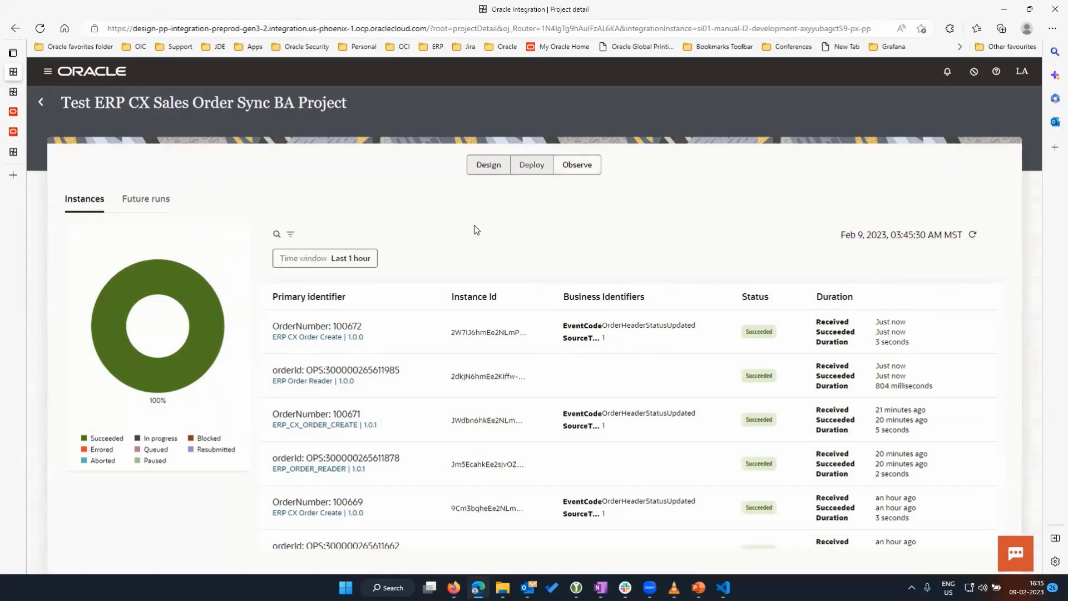
In the Computer Service and Rentals account, search the OrderManagementPOCObj records again and check the new order's Order Status
left_click(12, 132)
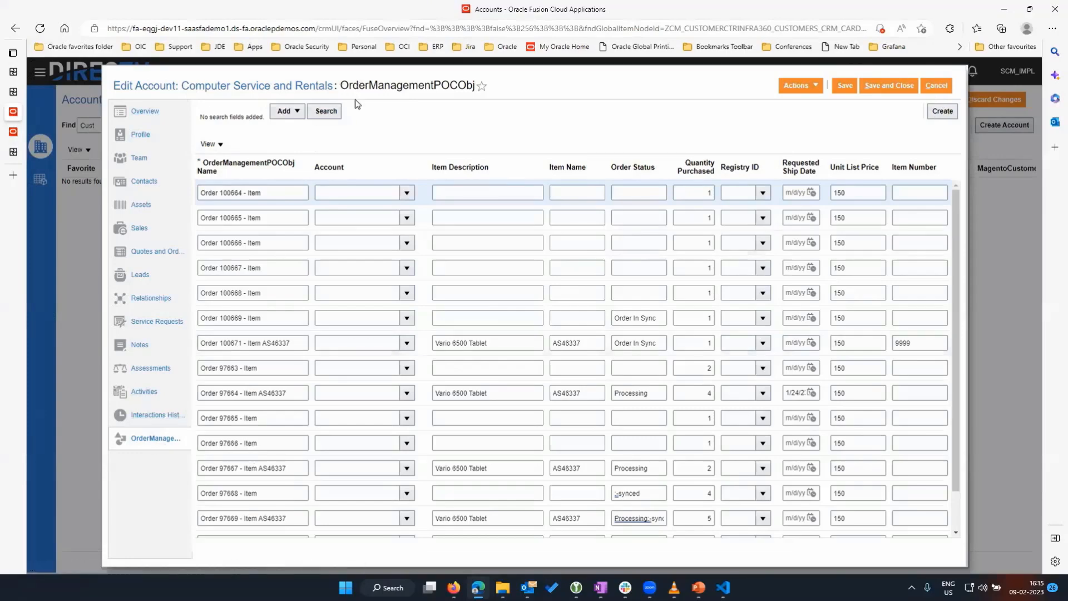
left_click(333, 114)
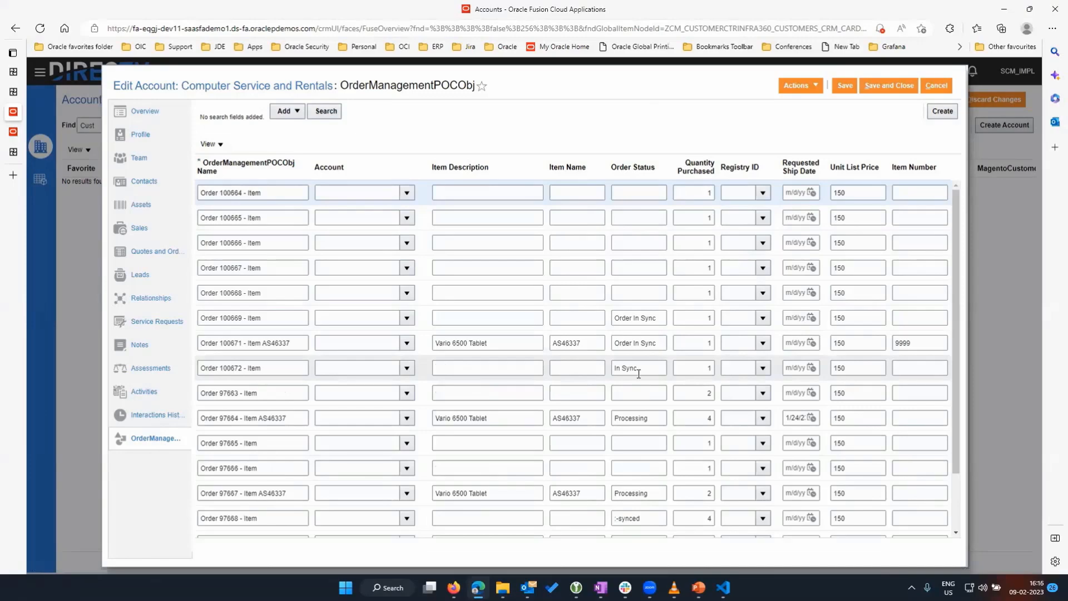
double_click(623, 367)
left_click_drag(622, 367, 606, 366)
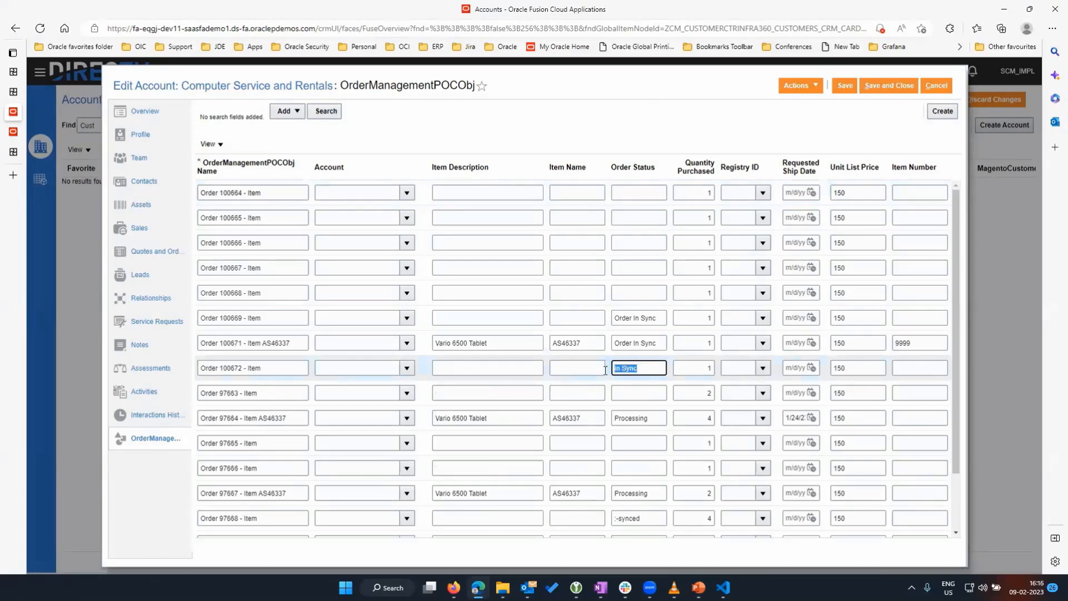
left_click(647, 369)
Return to Oracle Integration, leave the project, and open the full list of recipes and accelerators from the home page
left_click(14, 71)
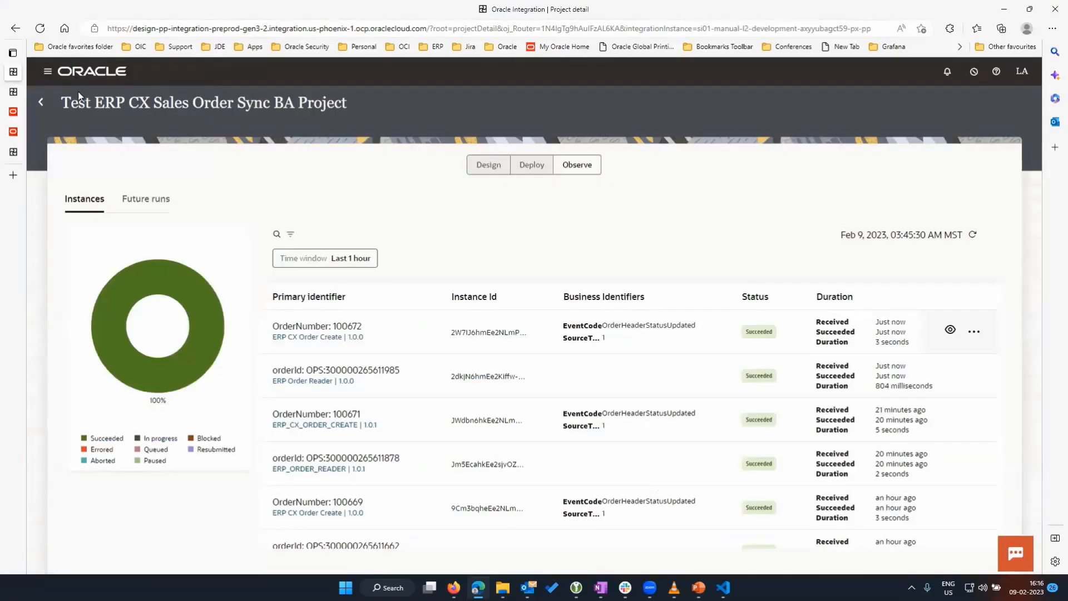
left_click(43, 104)
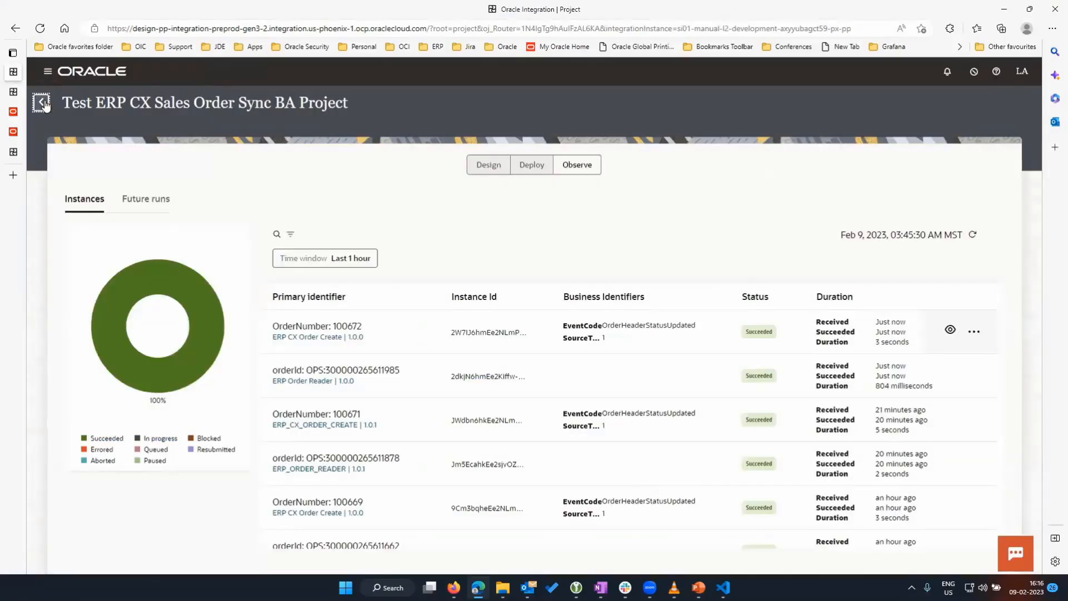
left_click(48, 73)
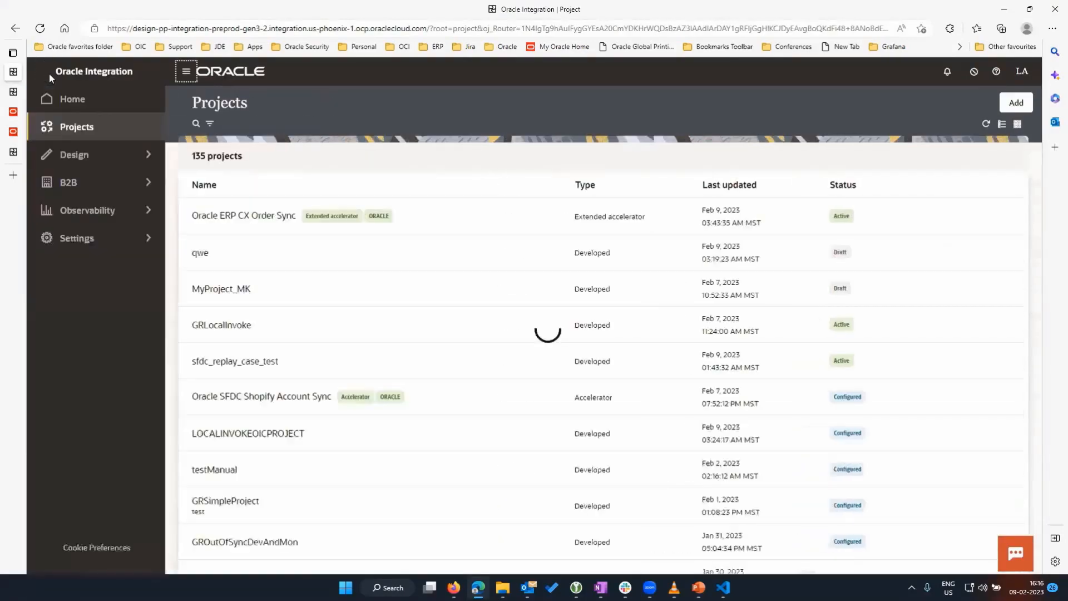
left_click(65, 100)
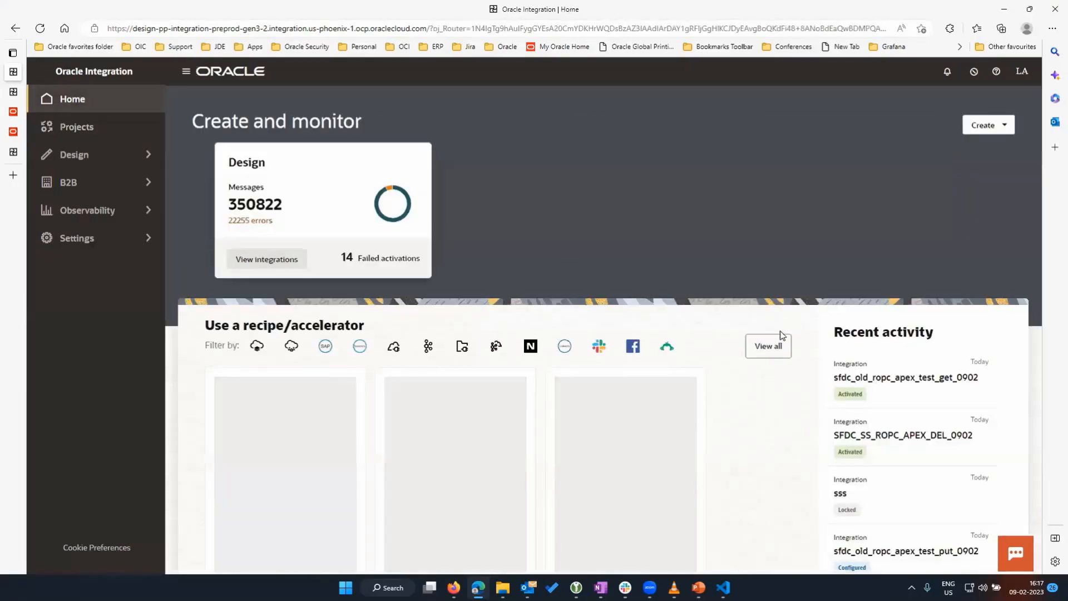
left_click(765, 349)
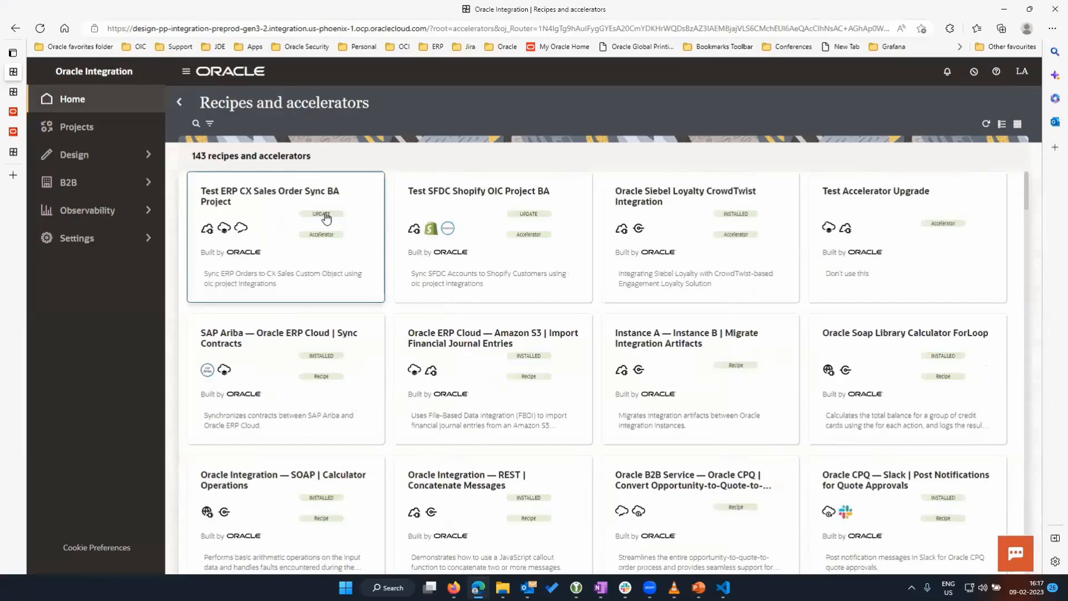
Install version 1.0.1 of the Test ERP CX Sales Order Sync BA Project accelerator and dismiss the confirmation
mouse_move(300, 259)
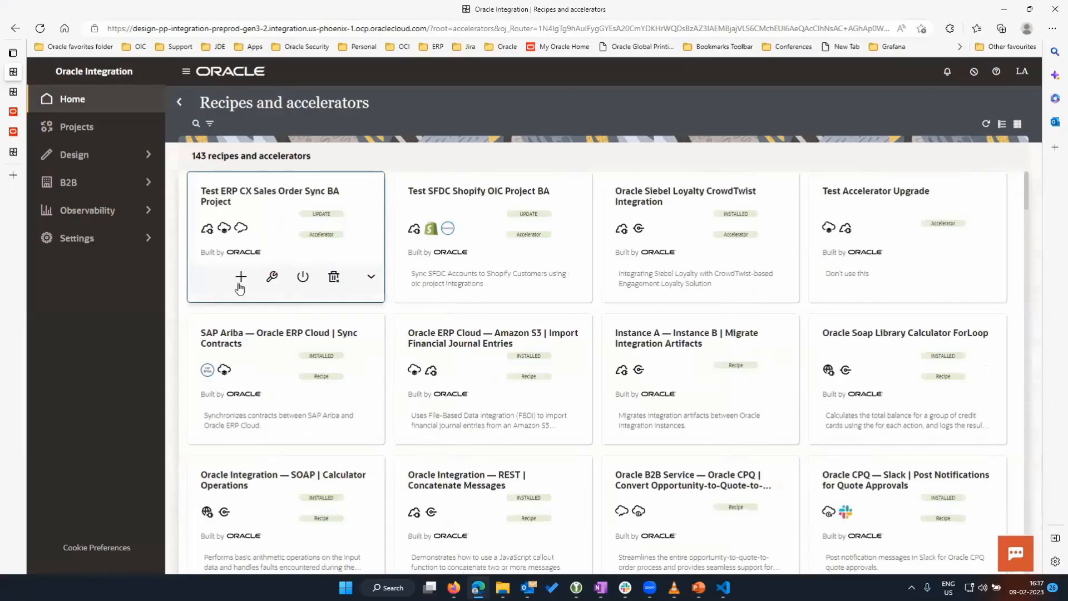
left_click(240, 276)
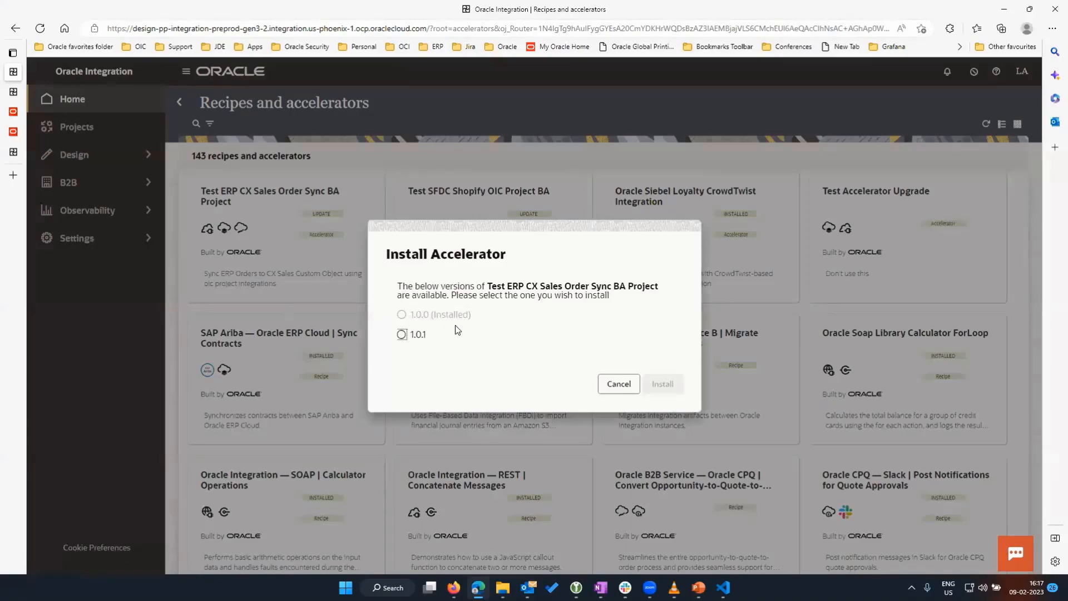
left_click(400, 335)
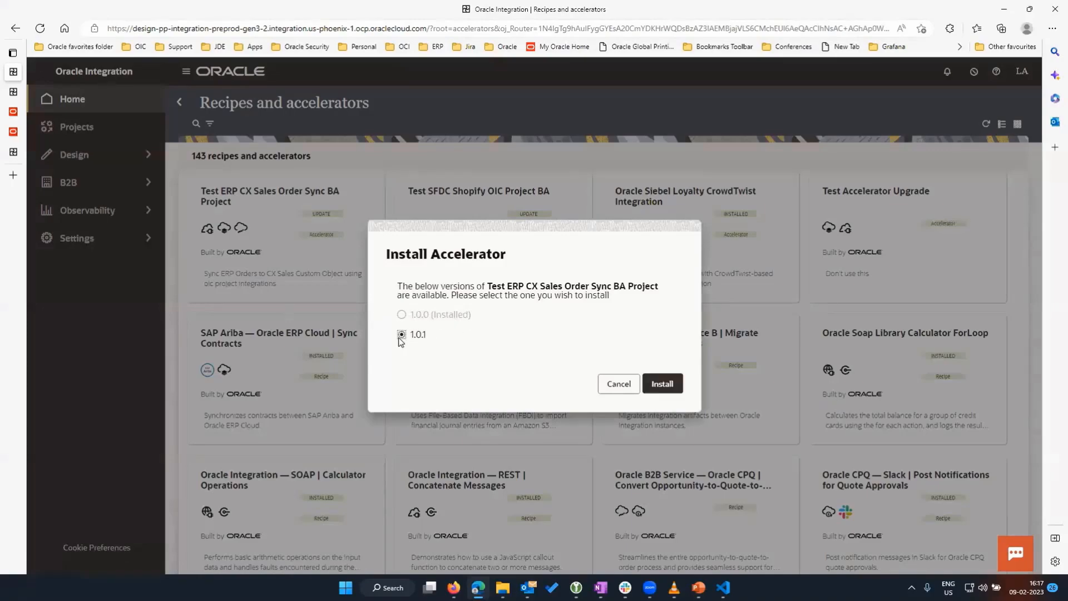
left_click(662, 383)
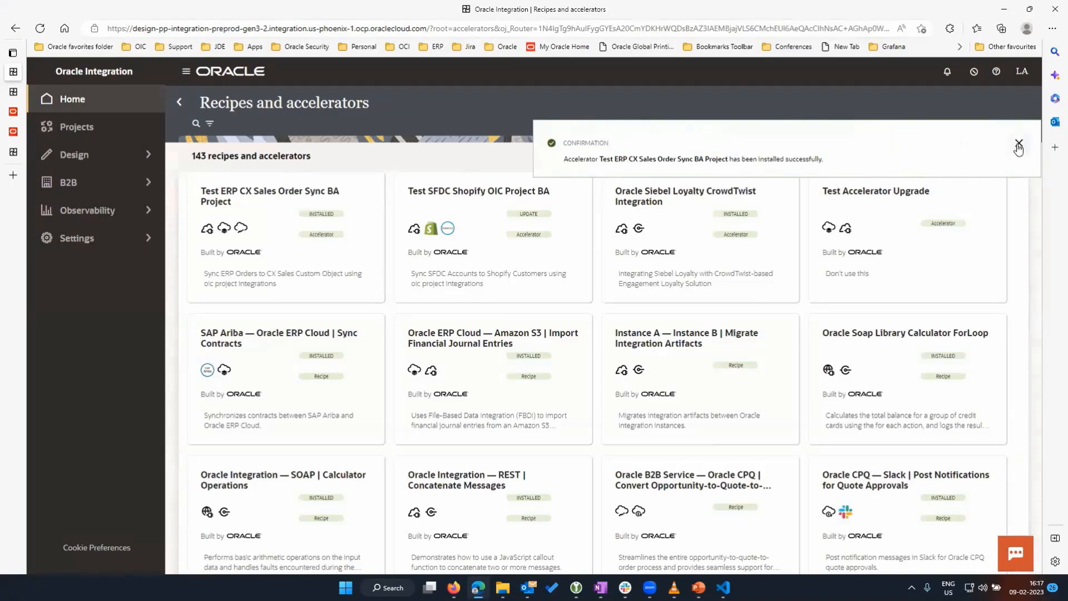
left_click(1018, 146)
Open the installed accelerator's project and refresh the Global CX Sales Connection endpoint for the ERP CX Order Create 1.0.1 integration, reloading the project status
mouse_move(289, 245)
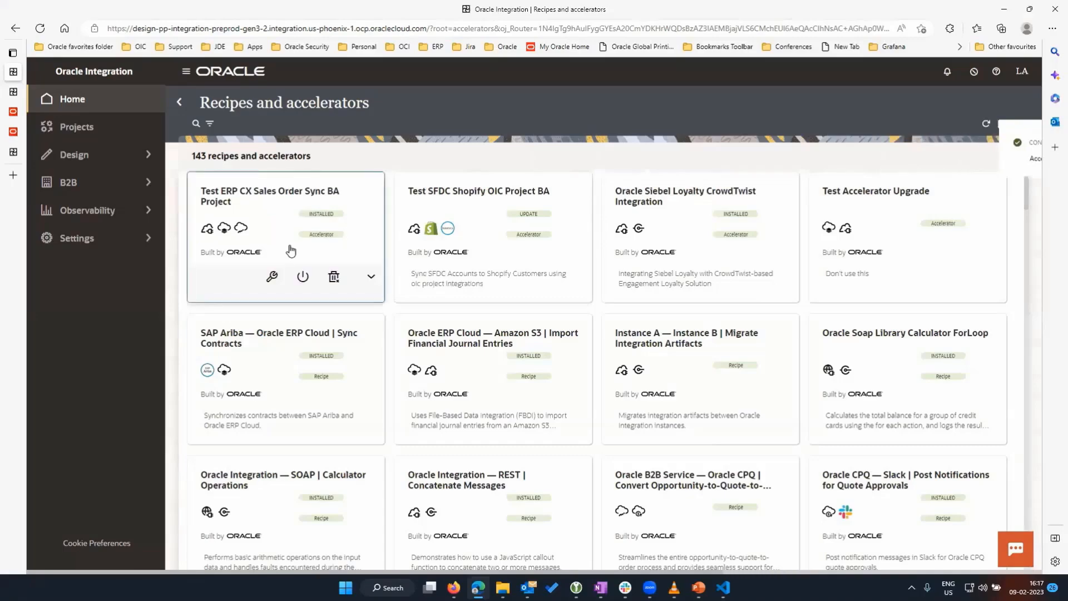
left_click(272, 277)
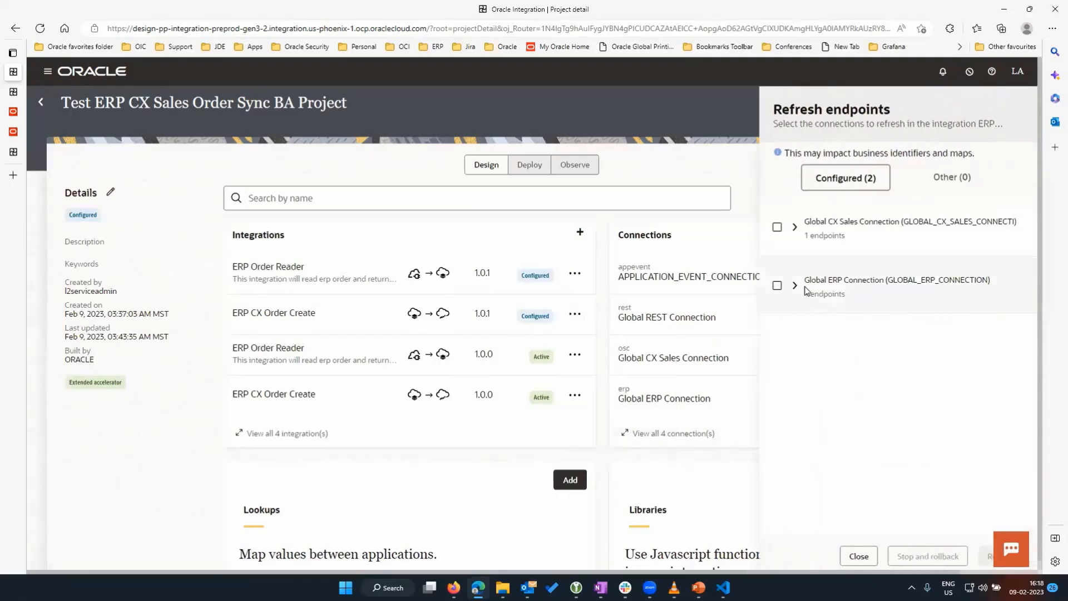
left_click(795, 286)
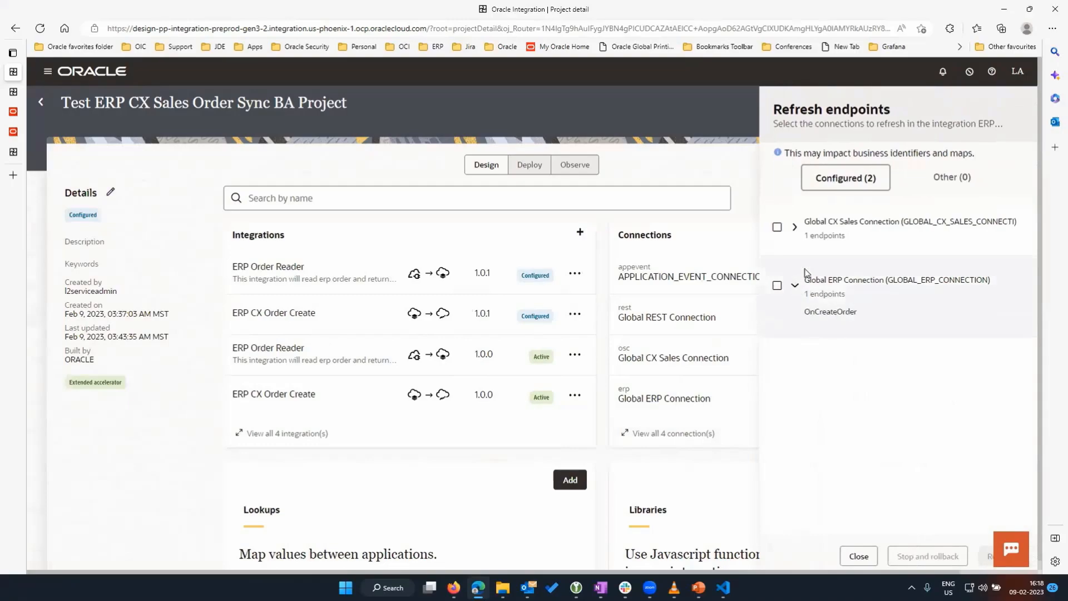
left_click(793, 227)
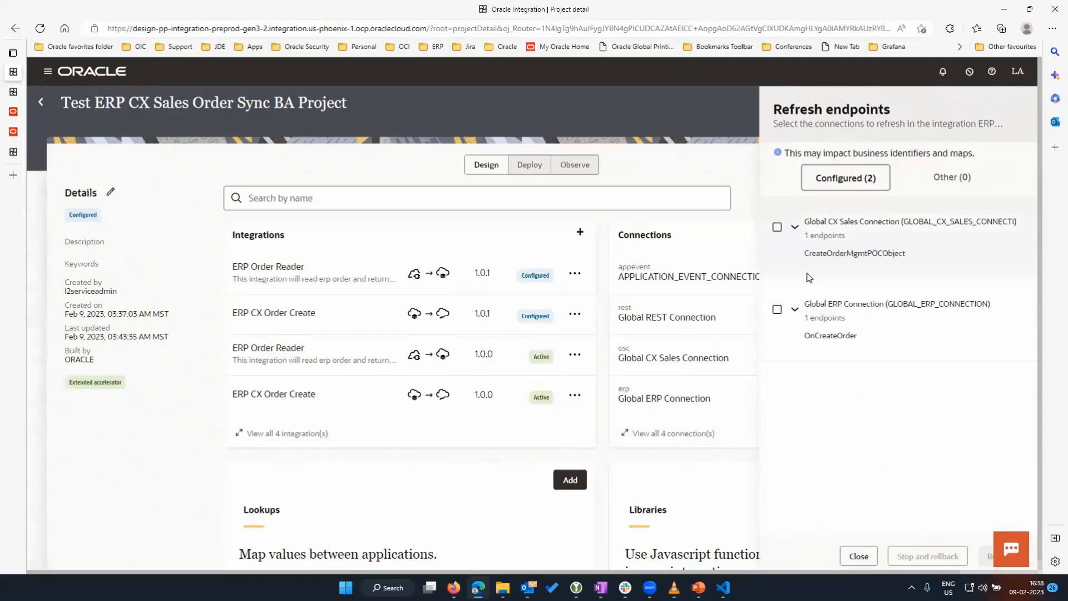
left_click(777, 227)
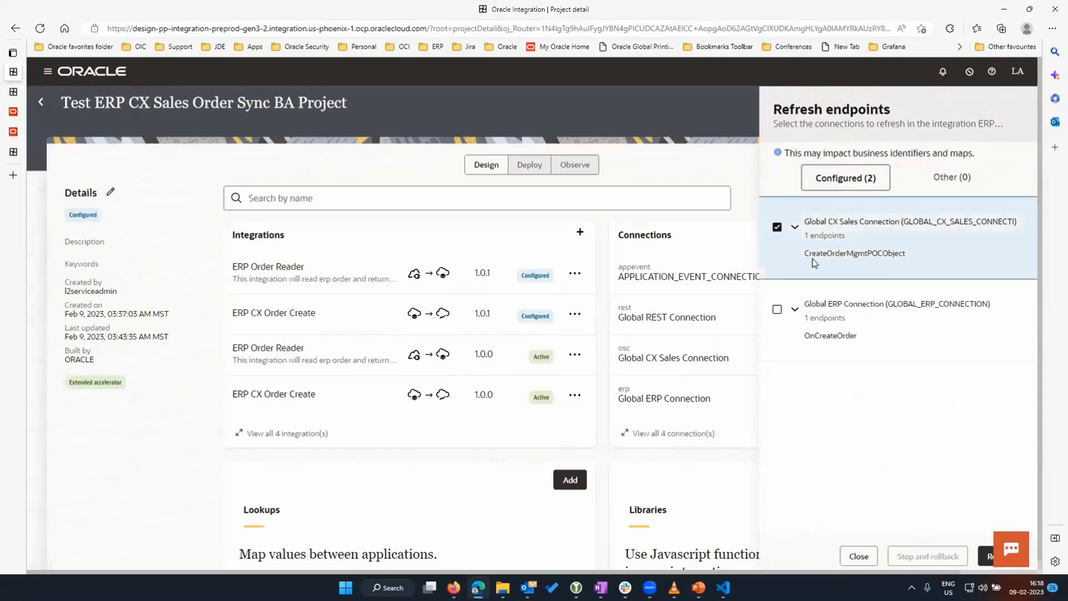
left_click(986, 558)
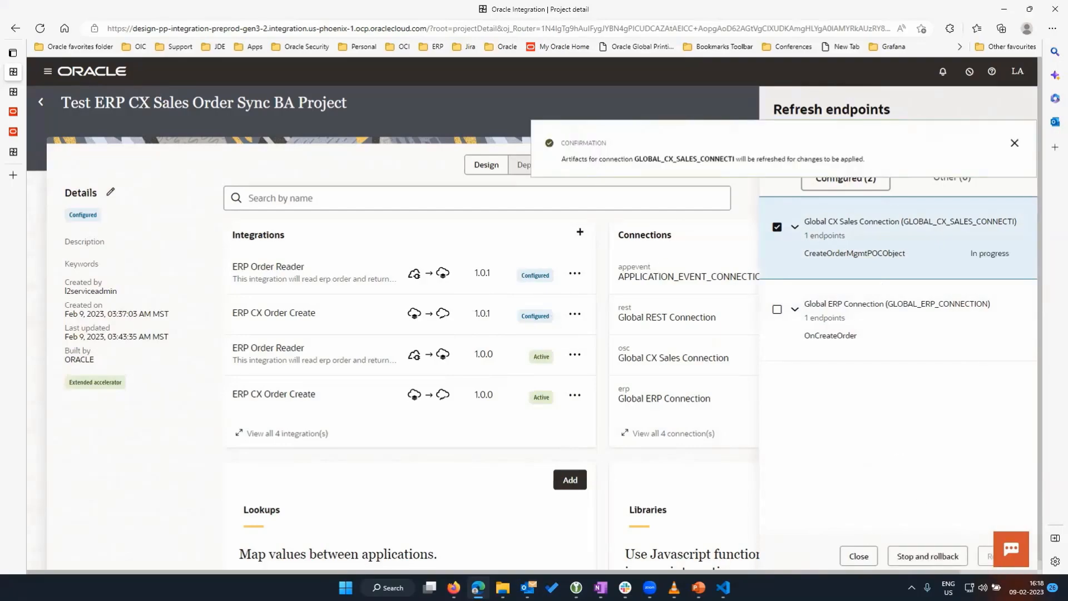
left_click(858, 556)
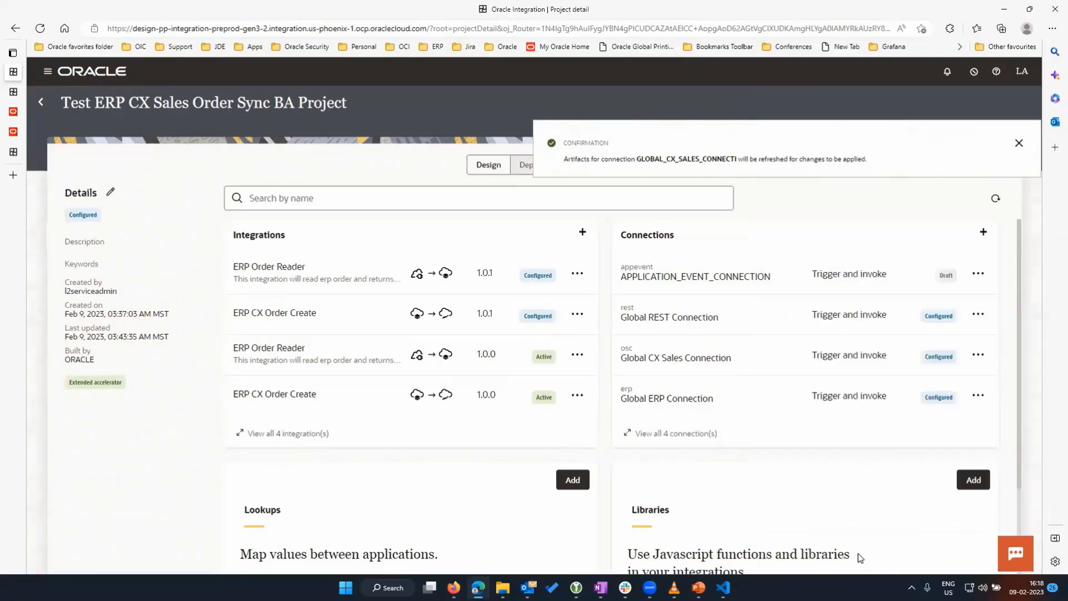
left_click(995, 201)
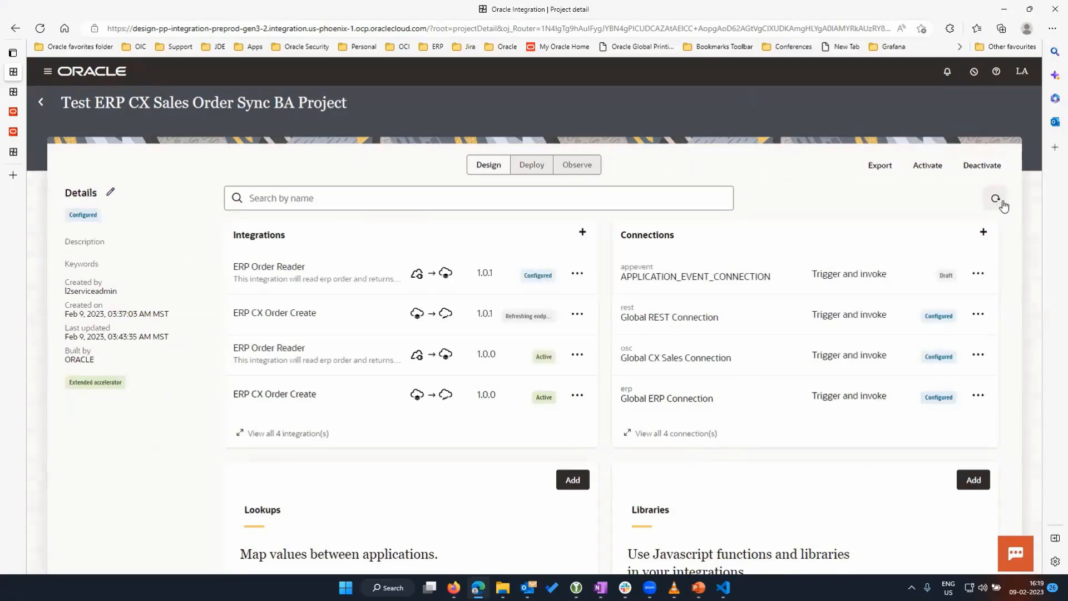
left_click(995, 200)
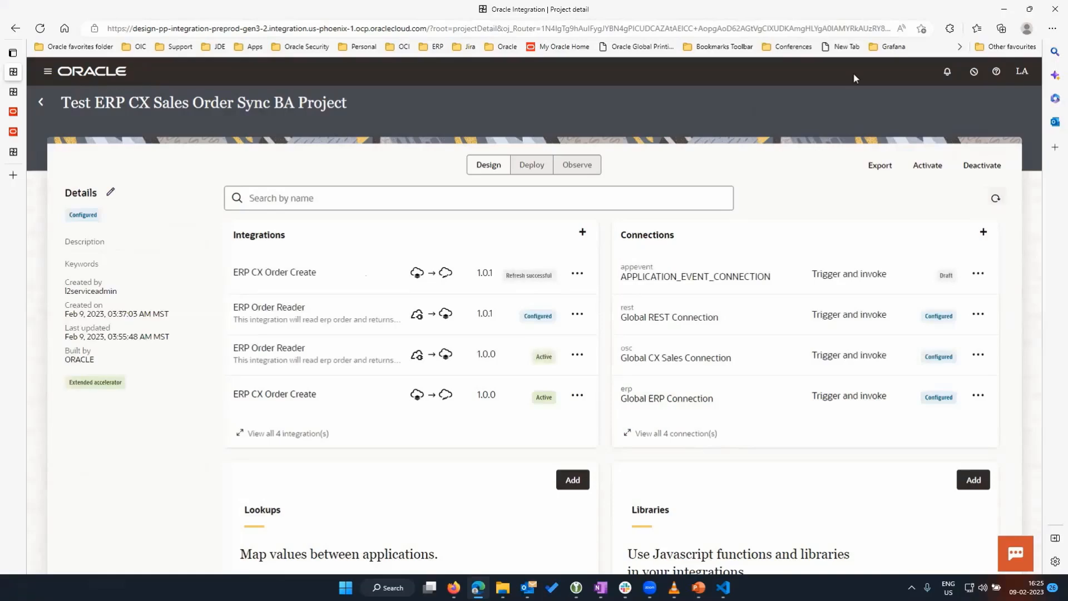
Extend ERP CX Order Create 1.0.1 by merging in version 1.0.0, switch the canvas to horizontal layout, and dismiss the warning
left_click(575, 275)
left_click(593, 306)
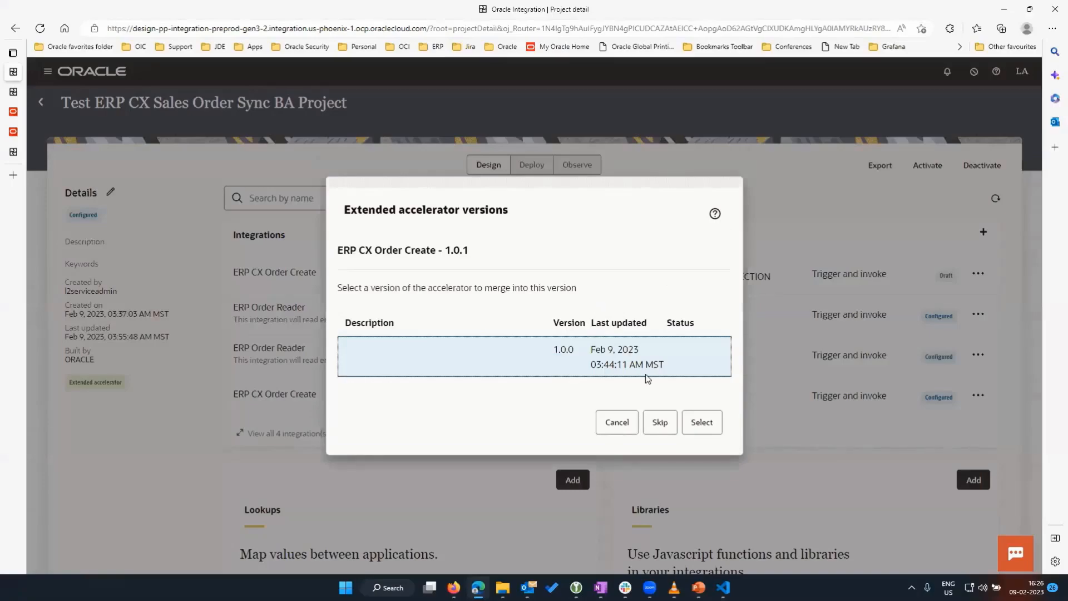
left_click(702, 424)
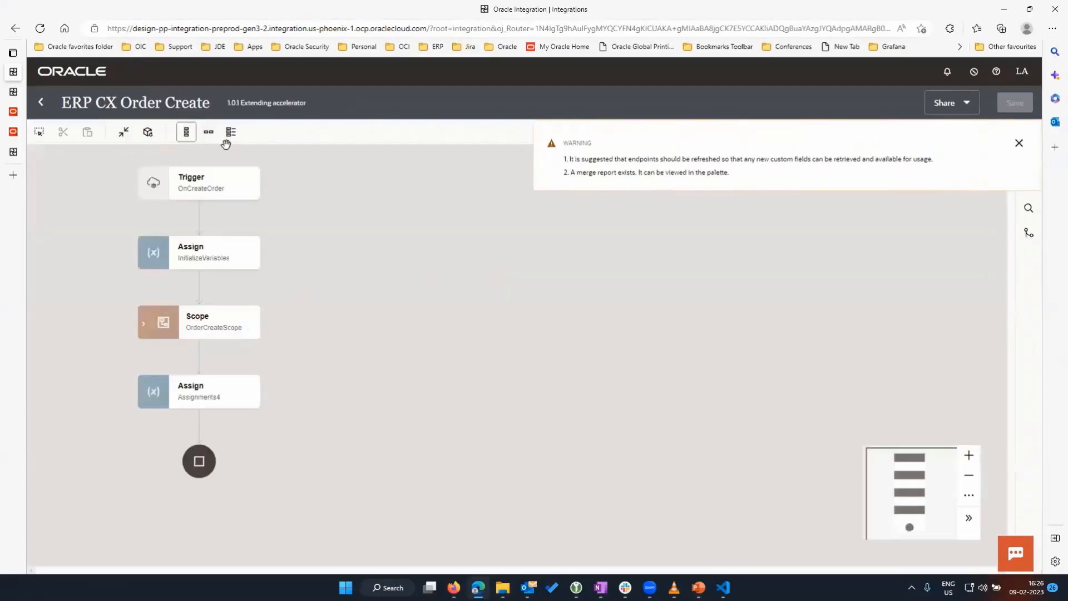
left_click(208, 132)
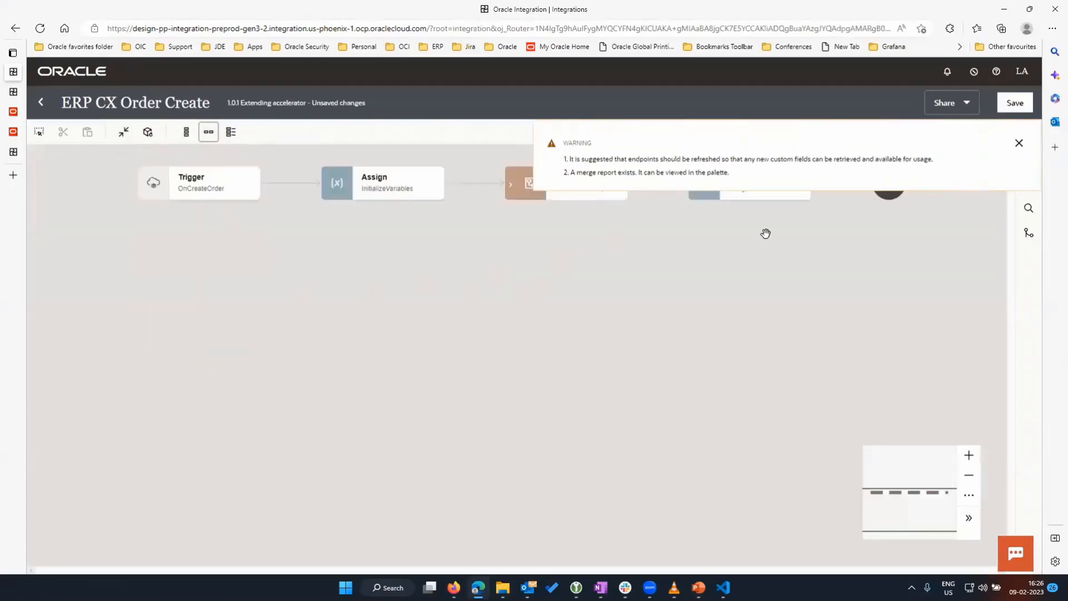
left_click(1018, 143)
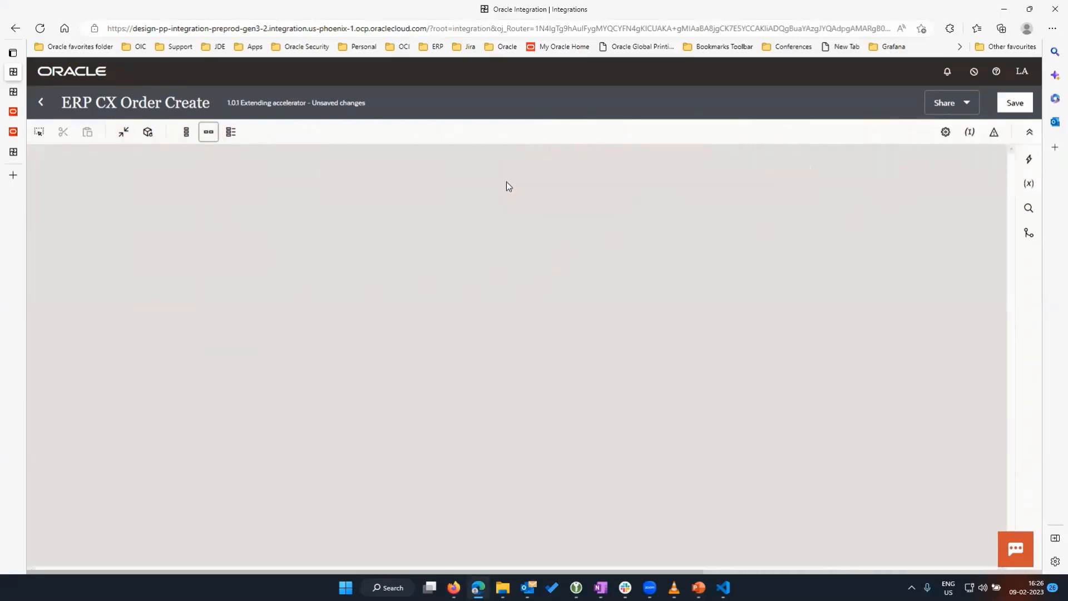
Expand OrderCreateScope down to the Extension Group in the switch's Route 1 and open its Stitch1 action for editing
left_click(906, 232)
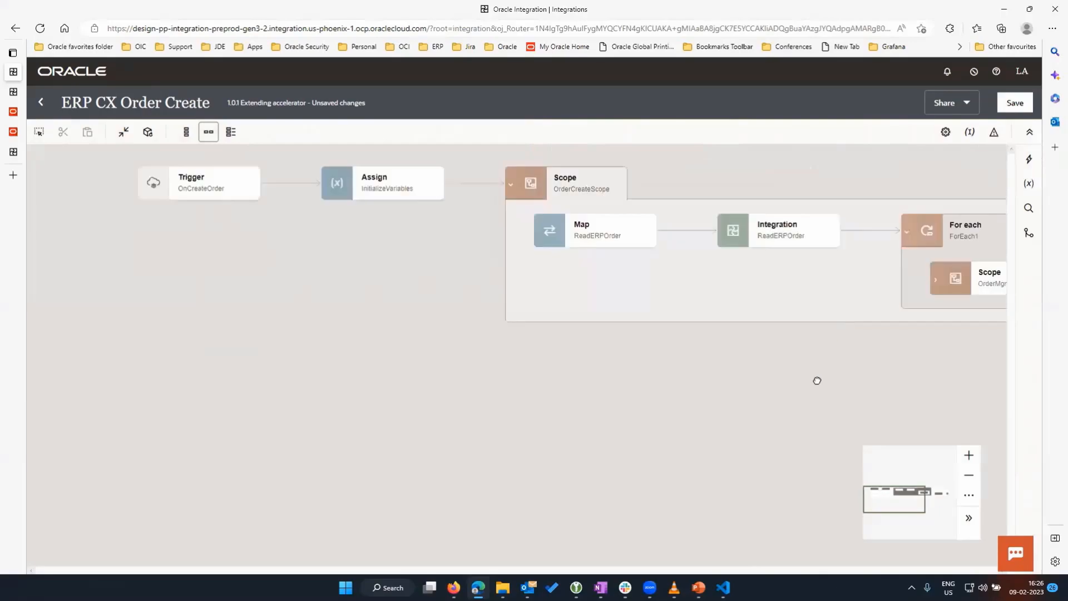
left_click_drag(816, 380, 243, 399)
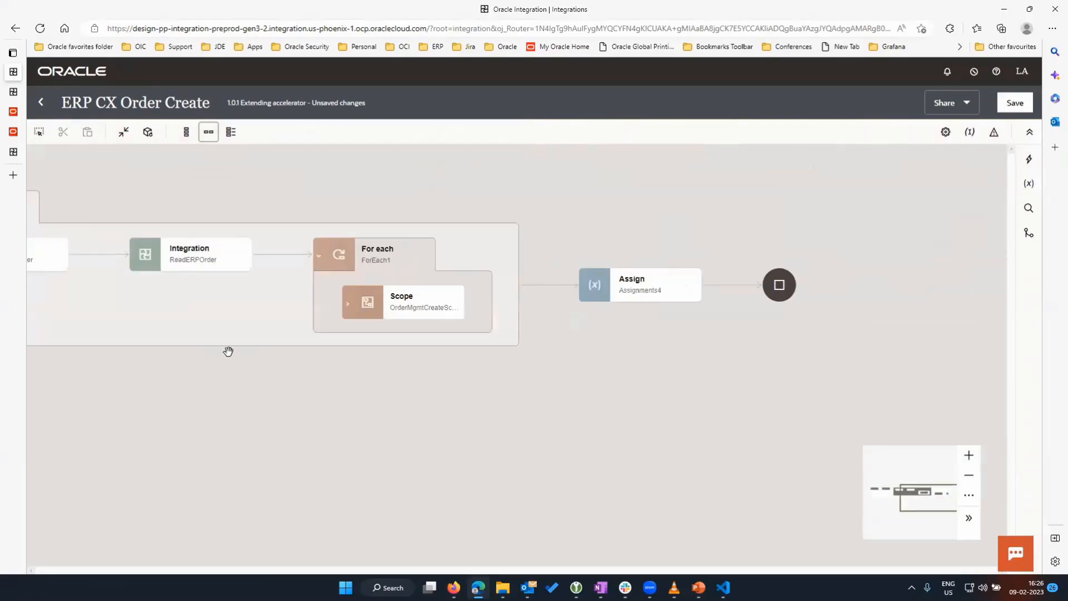
left_click(348, 303)
left_click(375, 362)
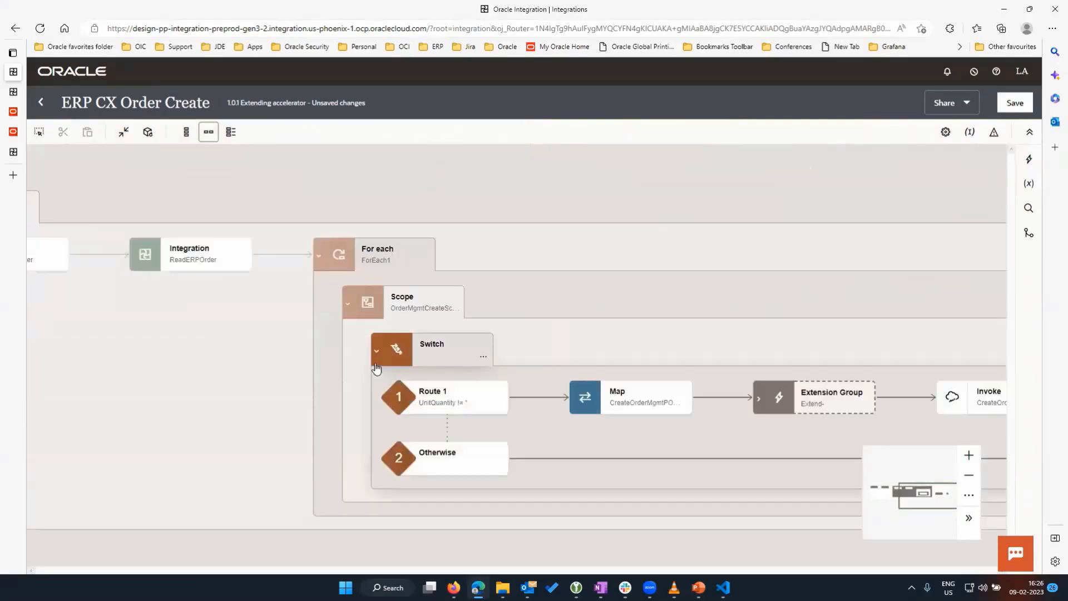
left_click_drag(784, 436, 472, 419)
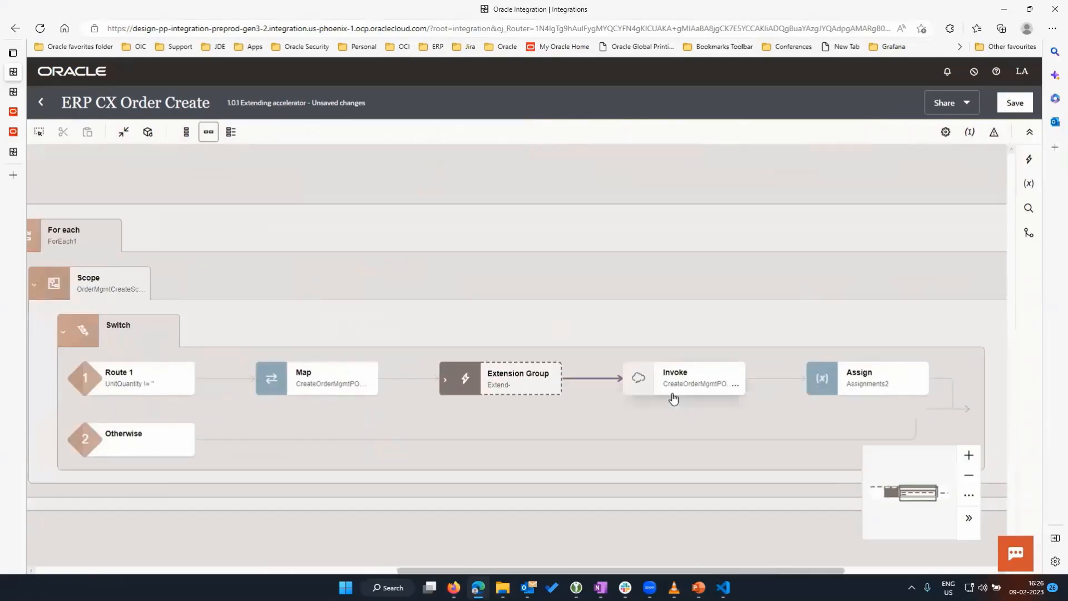
left_click(445, 379)
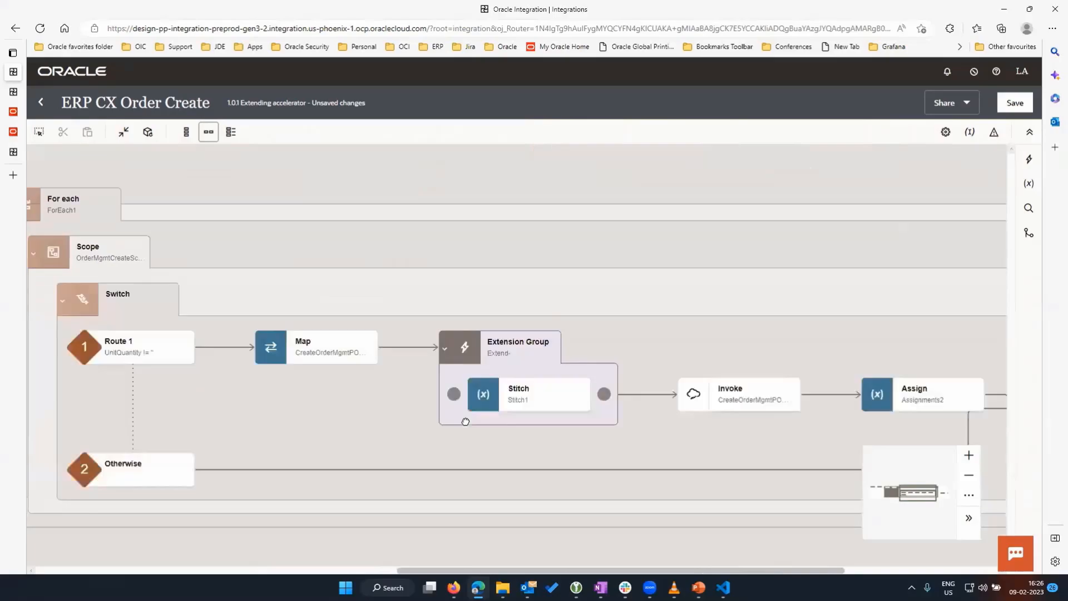
left_click(580, 433)
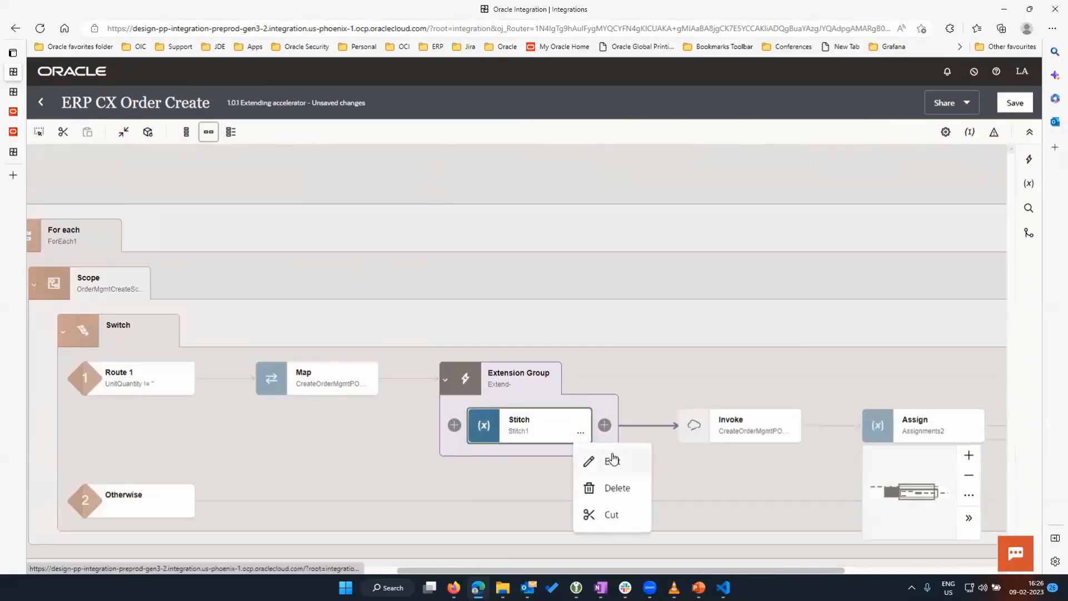
left_click(612, 459)
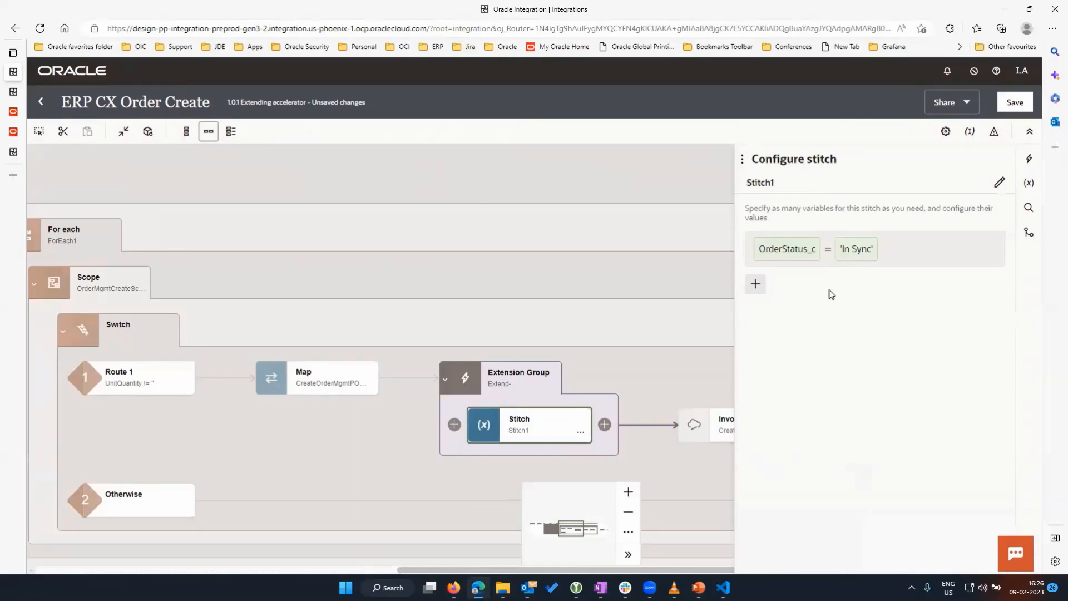
Add a second assignment to Stitch1 using ItemNumber_c from the $CreateOrderMgmtPOCObject_REQUEST collection as its variable
left_click(755, 285)
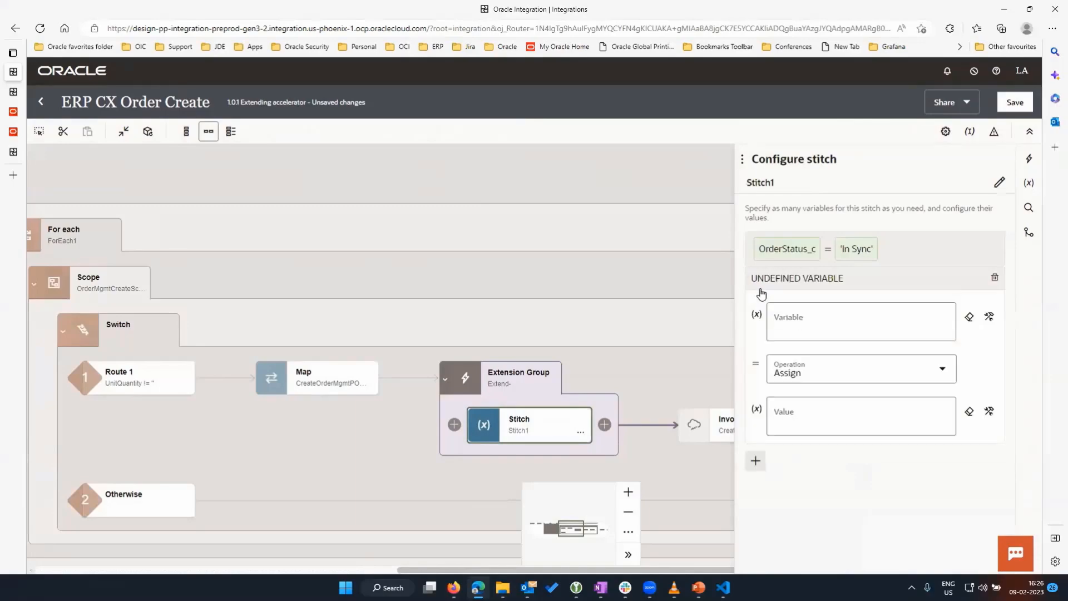
left_click(990, 317)
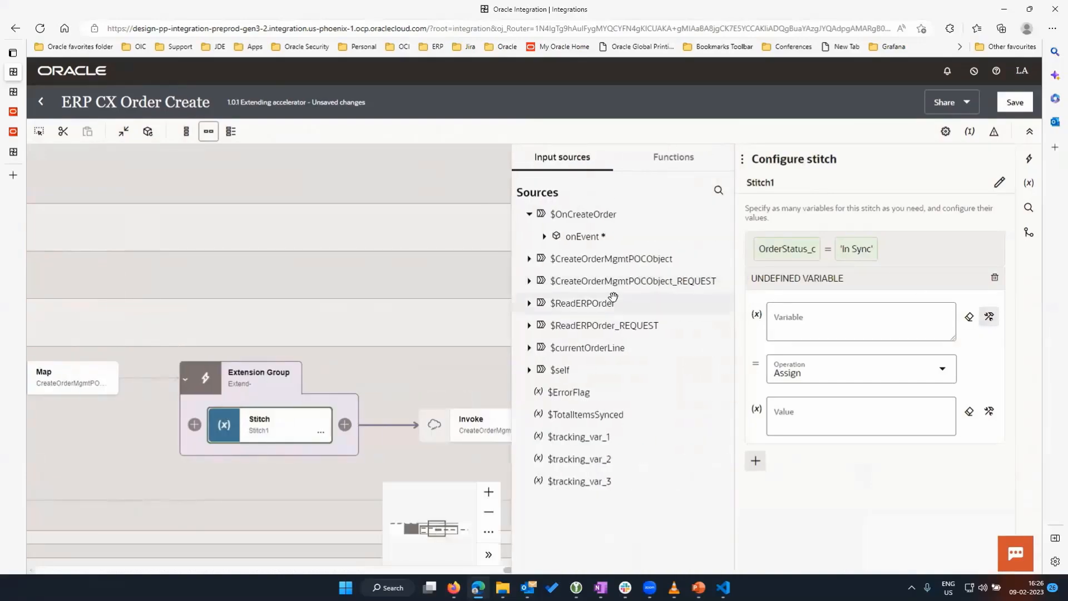
left_click(529, 281)
left_click(544, 303)
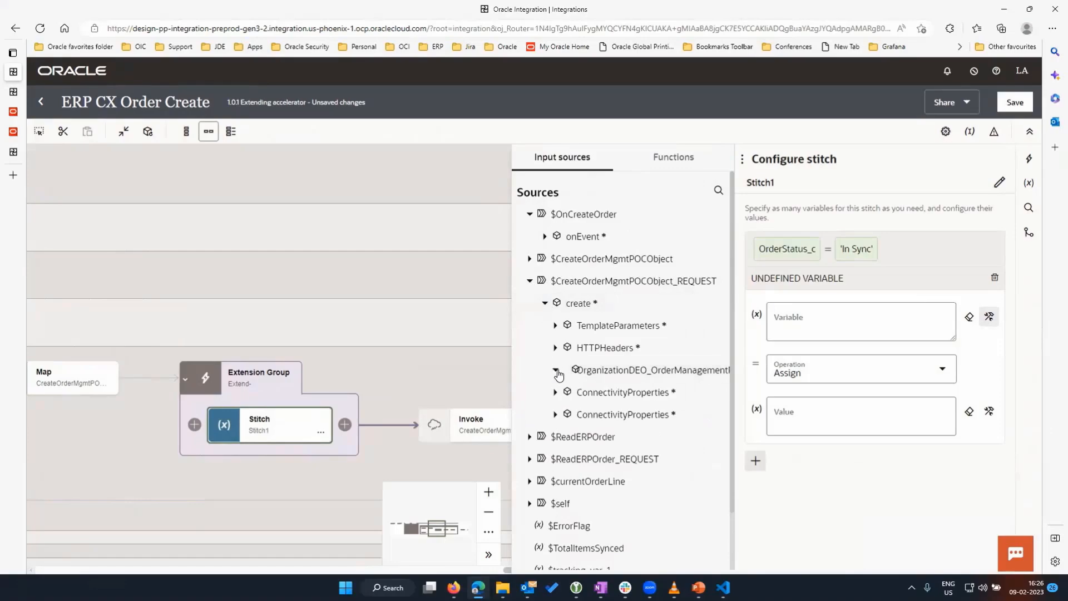
scroll(629, 340, "down", 5)
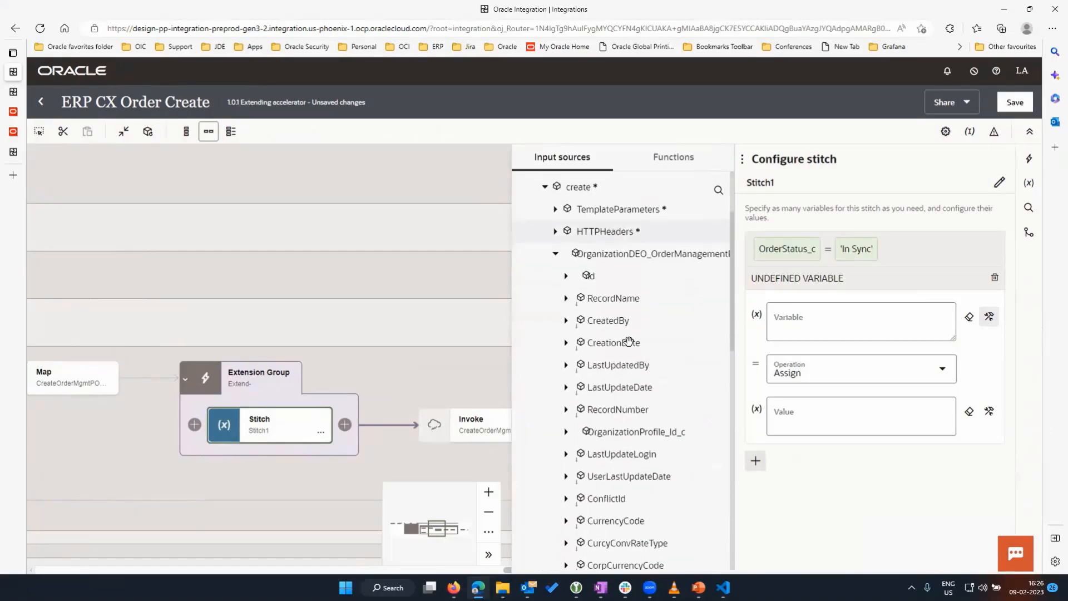
scroll(628, 340, "down", 4)
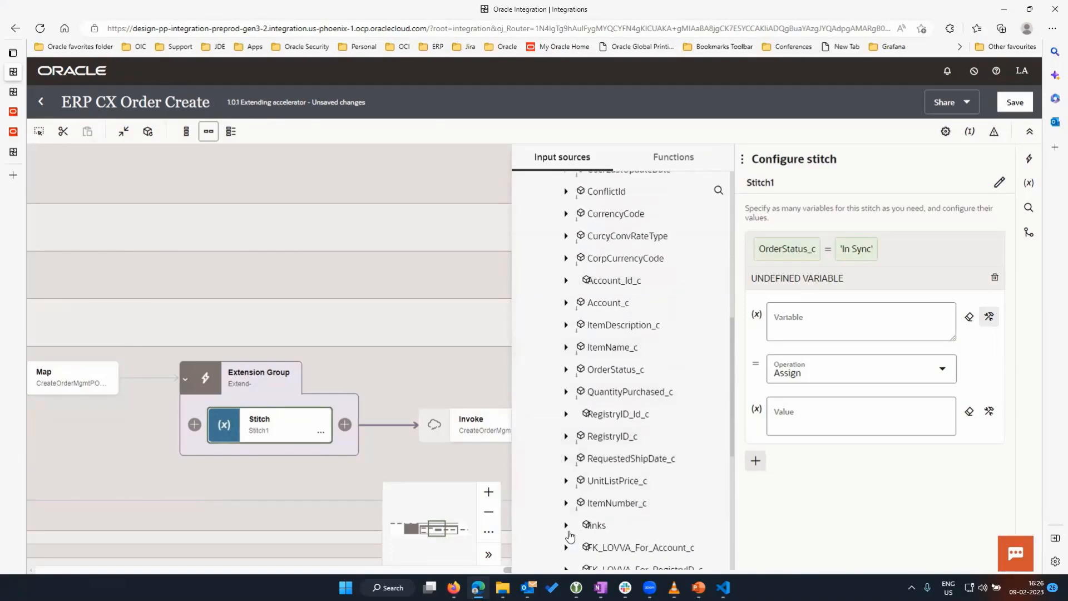
left_click_drag(578, 503, 815, 334)
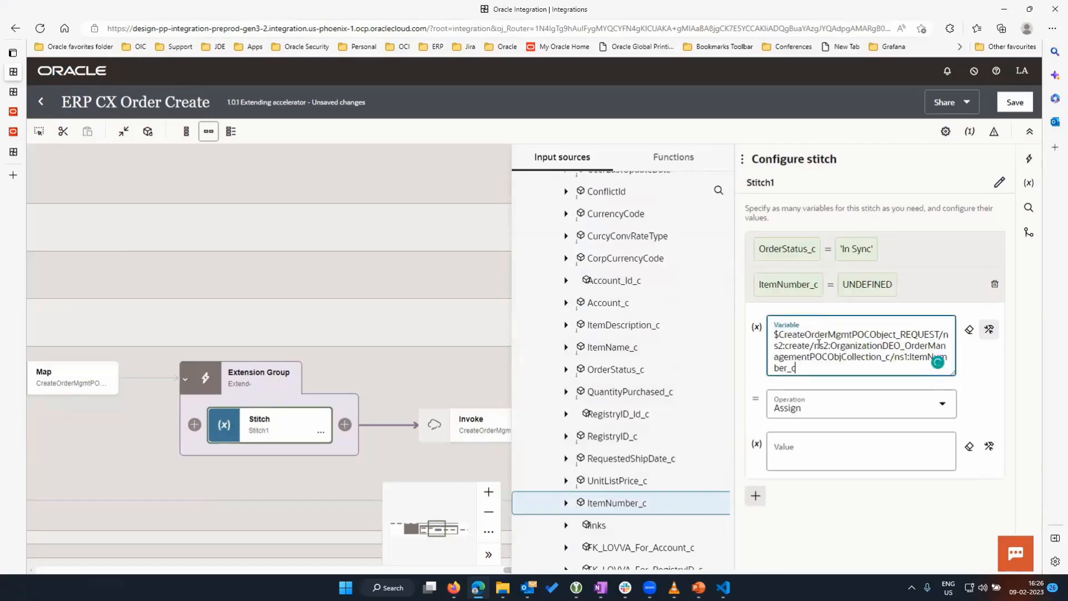
Set the ItemNumber_c assignment's value to '9999' and save the ERP CX Order Create integration
left_click(824, 450)
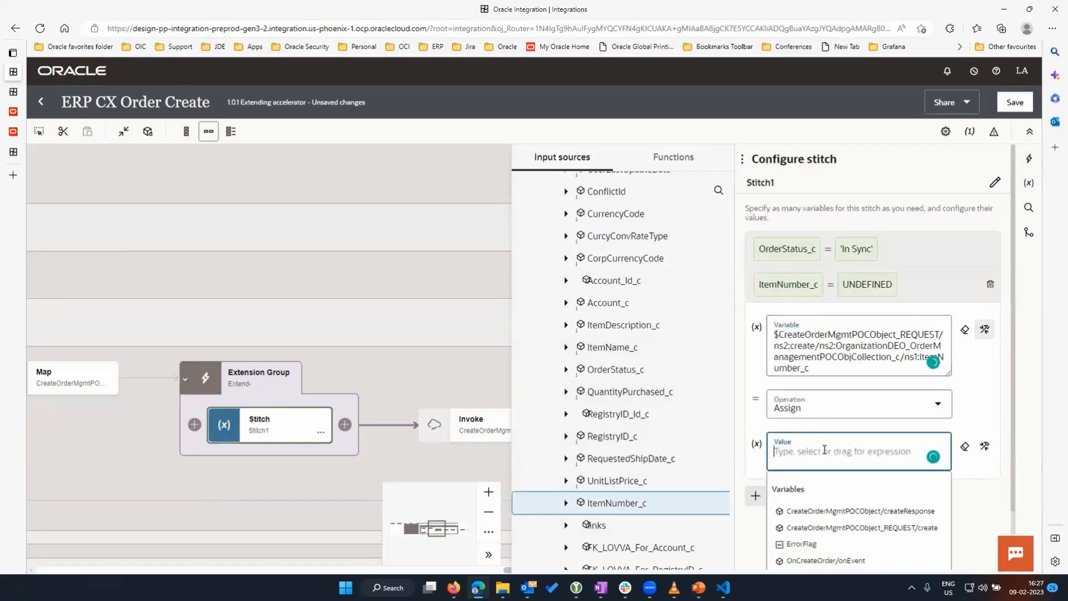
type("'9999")
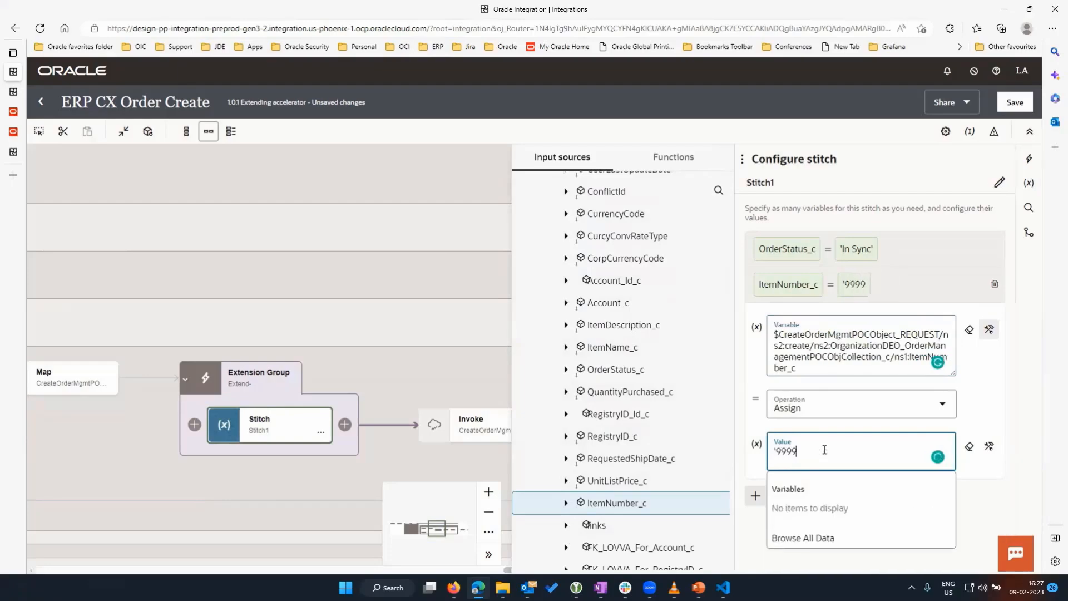
type("'")
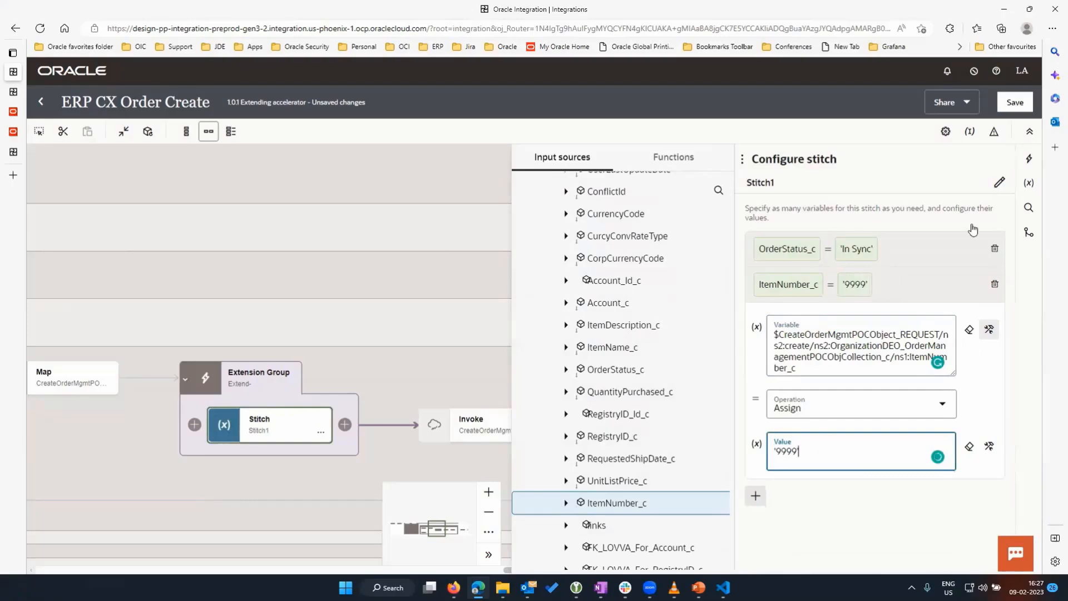
key("ctrl+s")
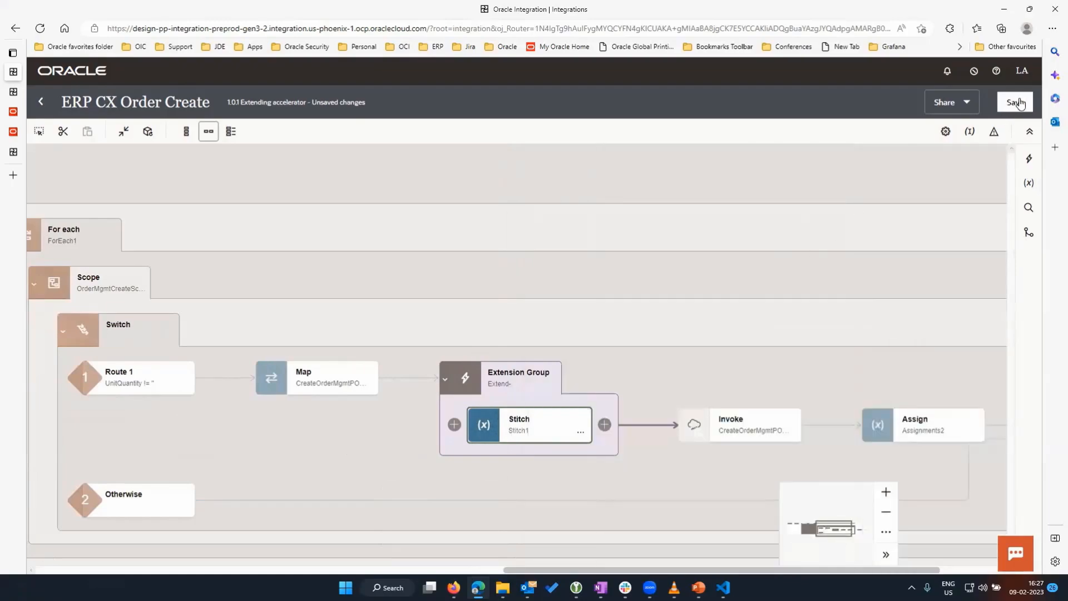
left_click(1018, 103)
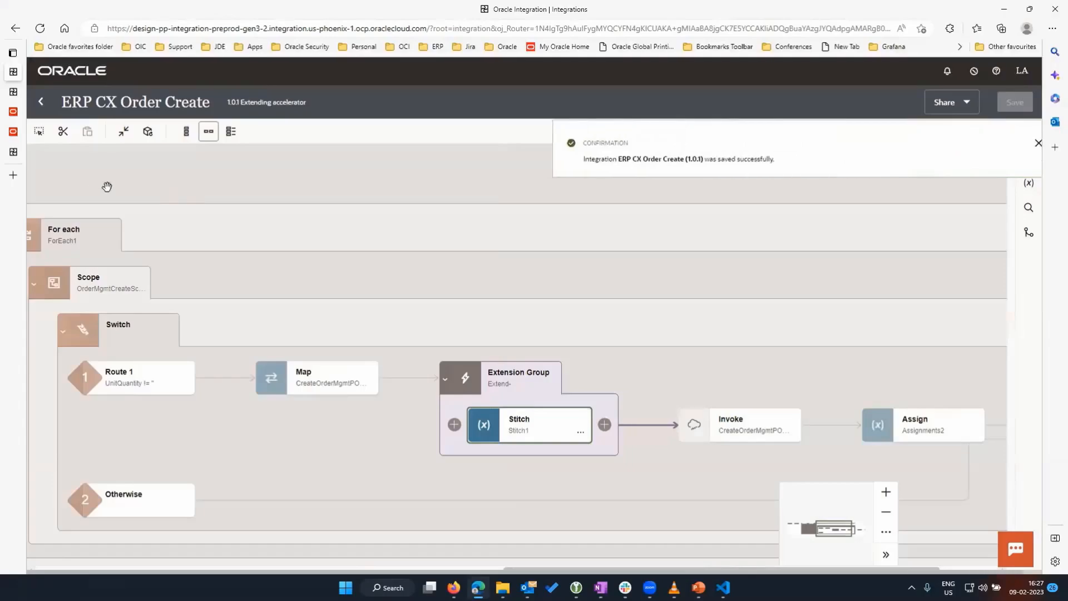
Return to the project and activate its 1.0.1 deployment with Production tracing
left_click(40, 103)
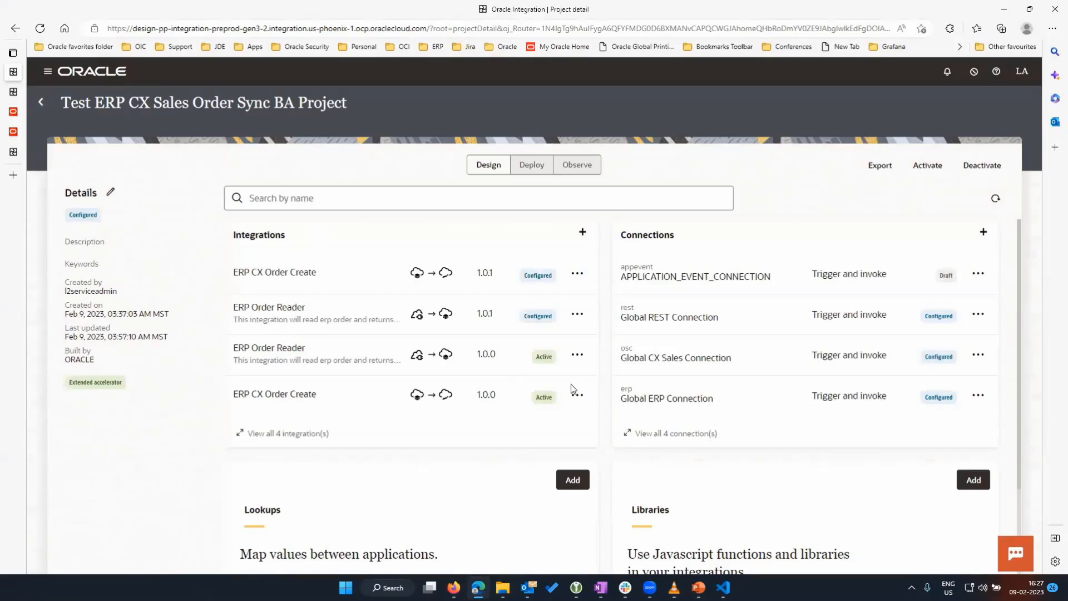
left_click(941, 176)
left_click(932, 181)
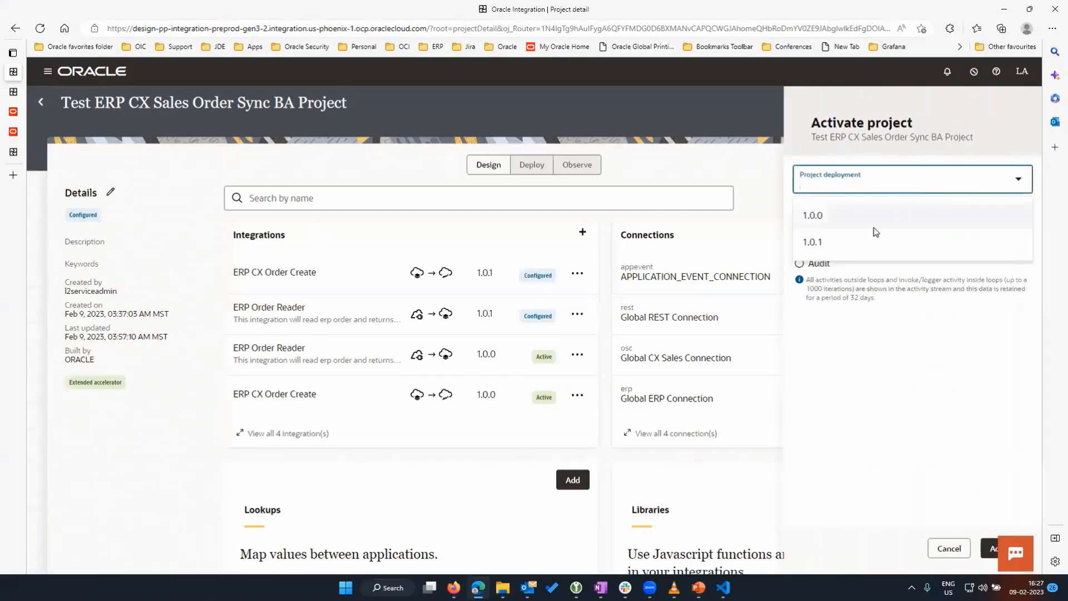
left_click(831, 249)
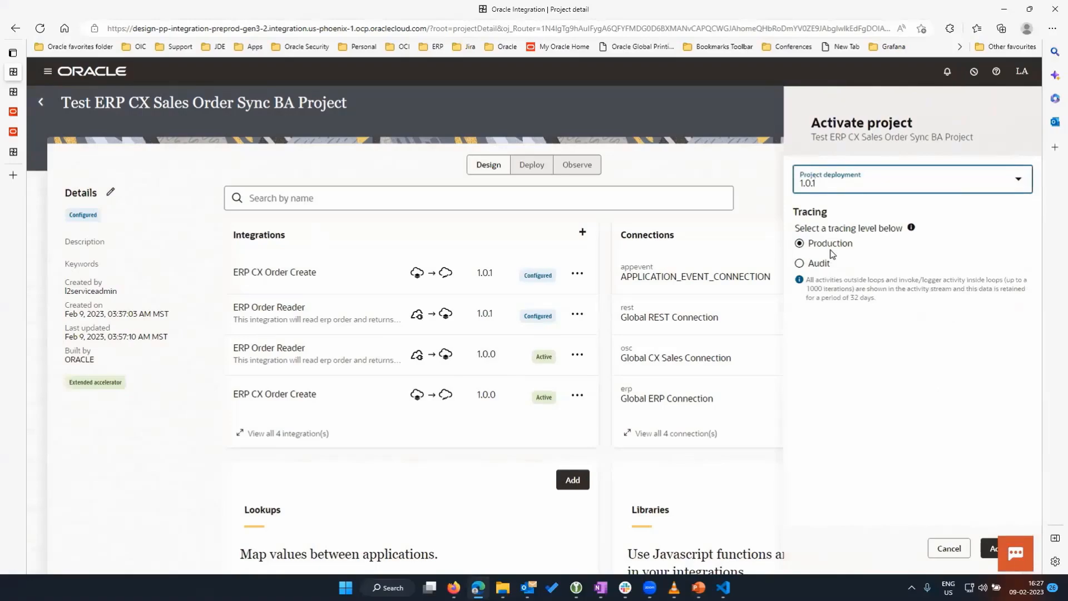
left_click(992, 548)
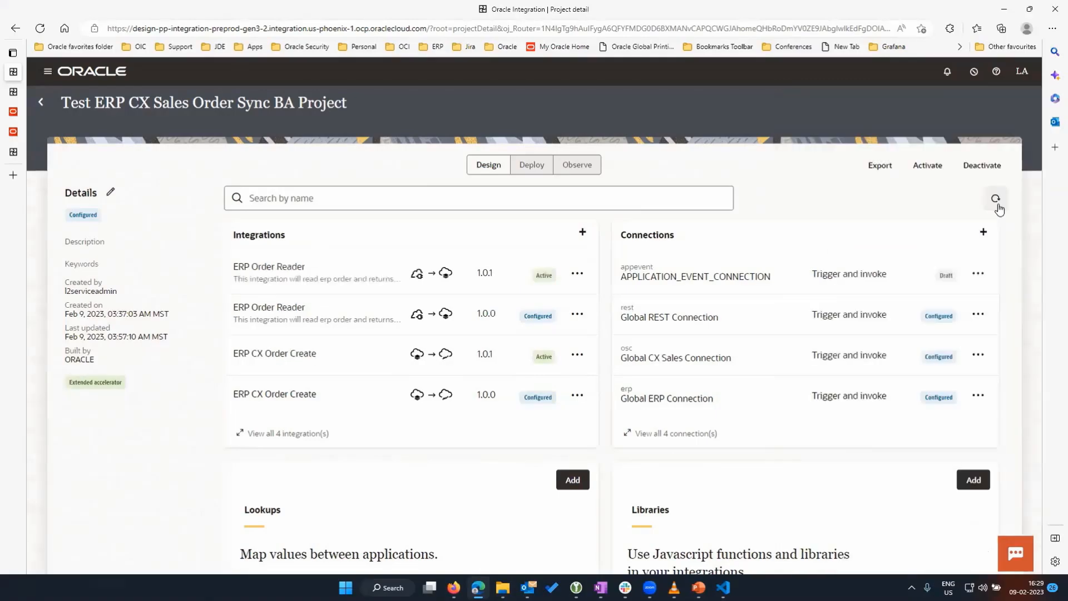
Refresh the project, switch to Order Management, and create and submit another Computer Service and Rentals order for one AS46337 Vario 6500 Tablet
left_click(997, 205)
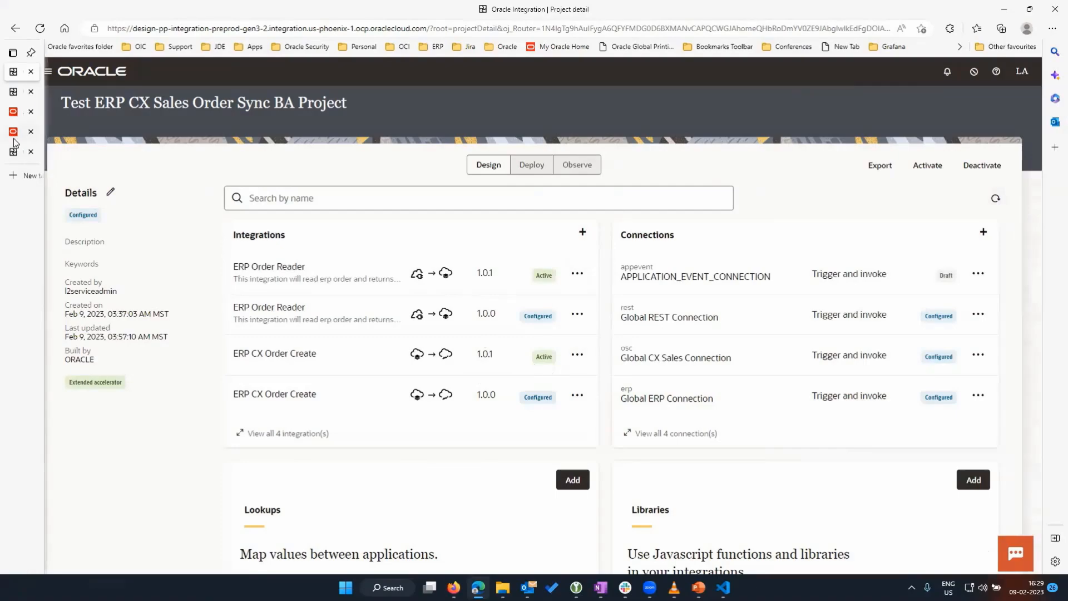
mouse_move(15, 116)
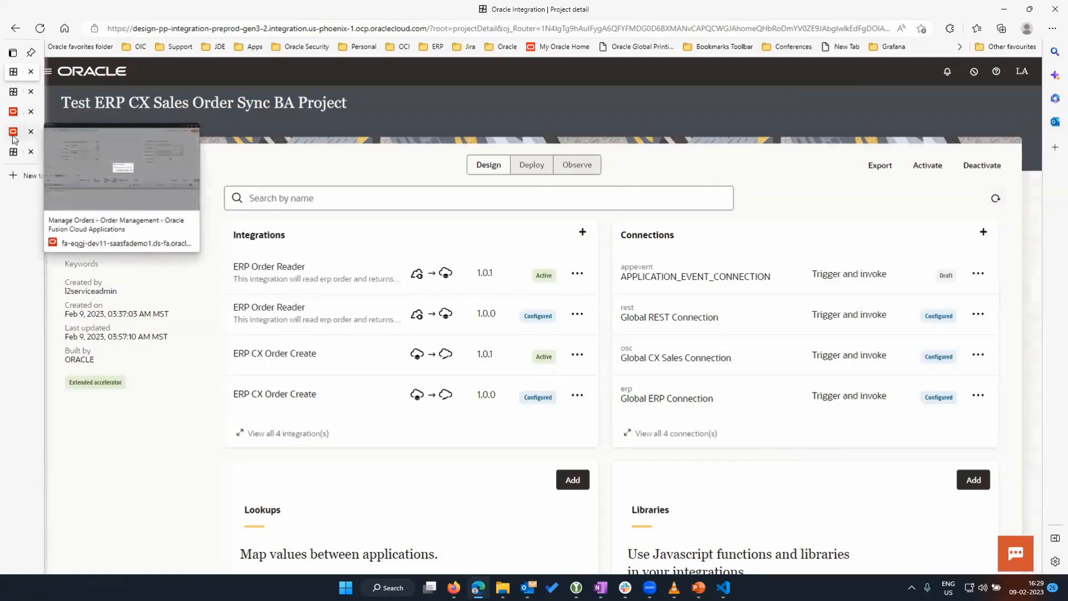
left_click(12, 134)
left_click(536, 332)
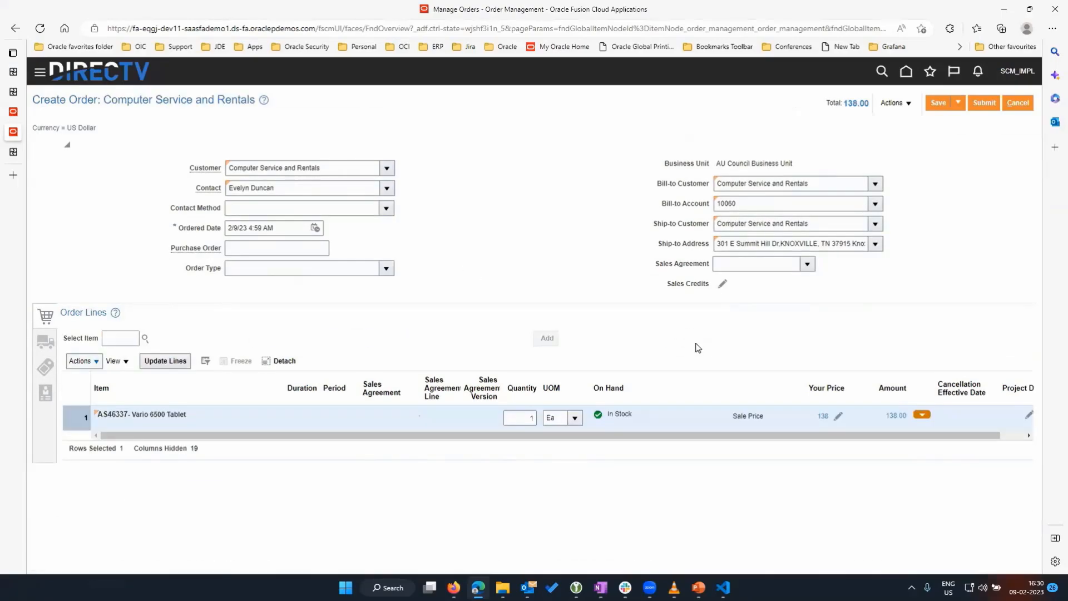
left_click(983, 103)
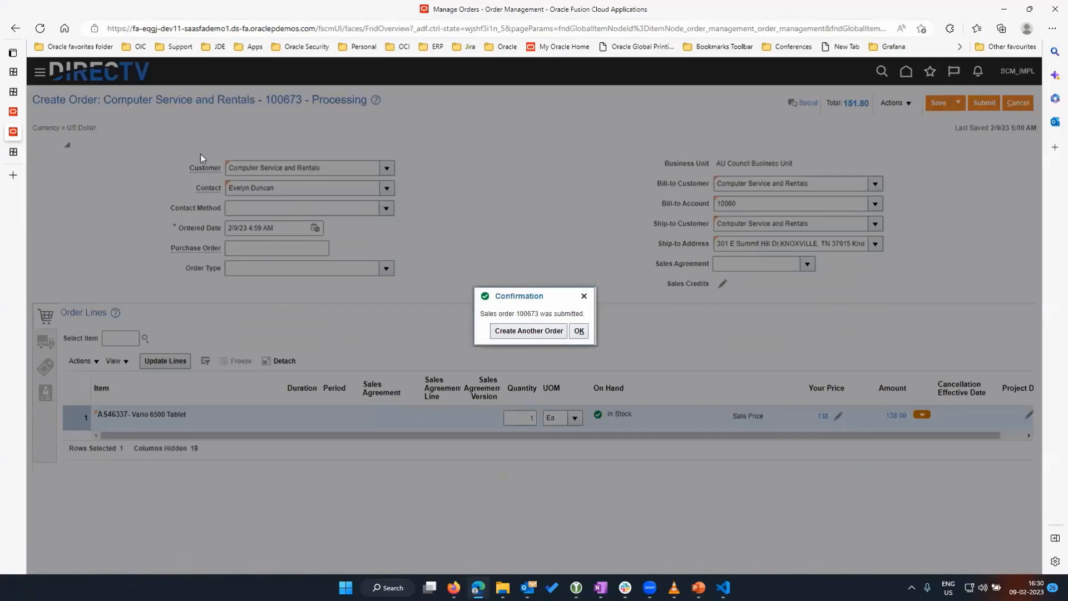
Return to the Test ERP CX Sales Order Sync BA Project in Oracle Integration and examine its integration instances
left_click(13, 91)
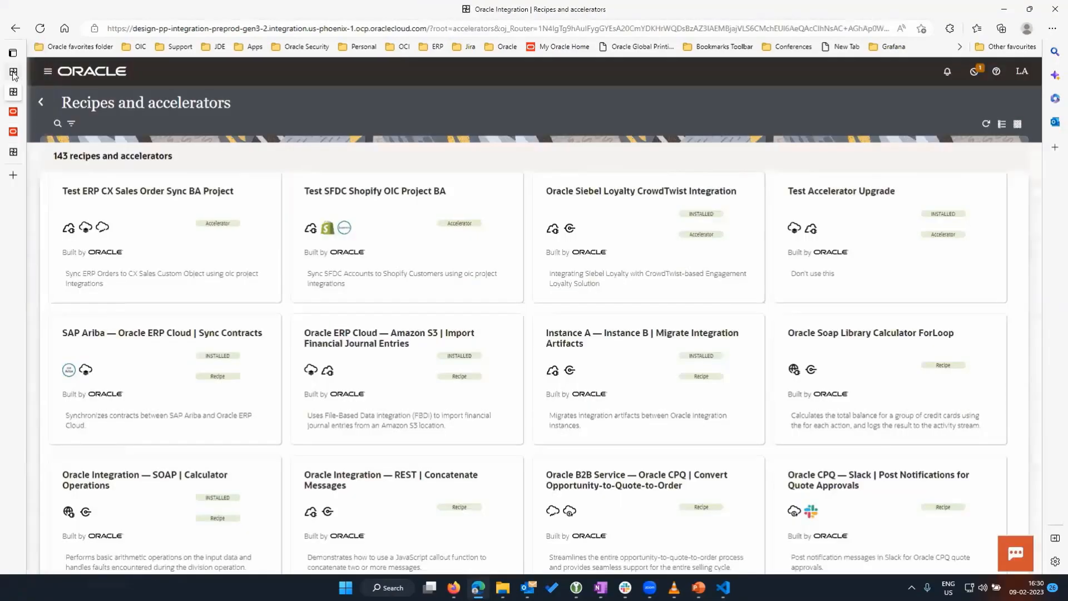
left_click(13, 73)
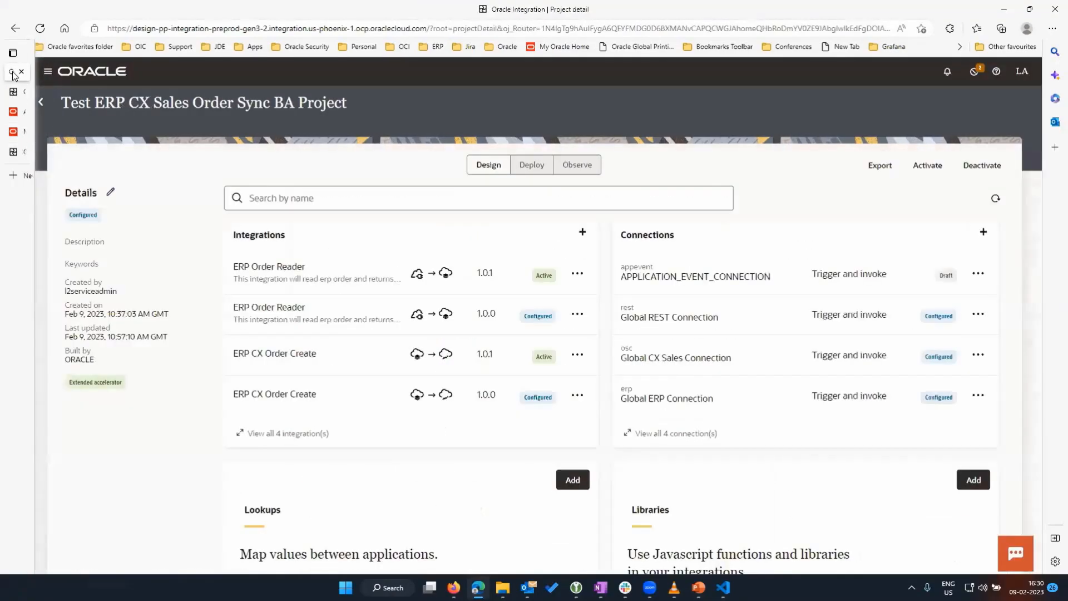
left_click(578, 165)
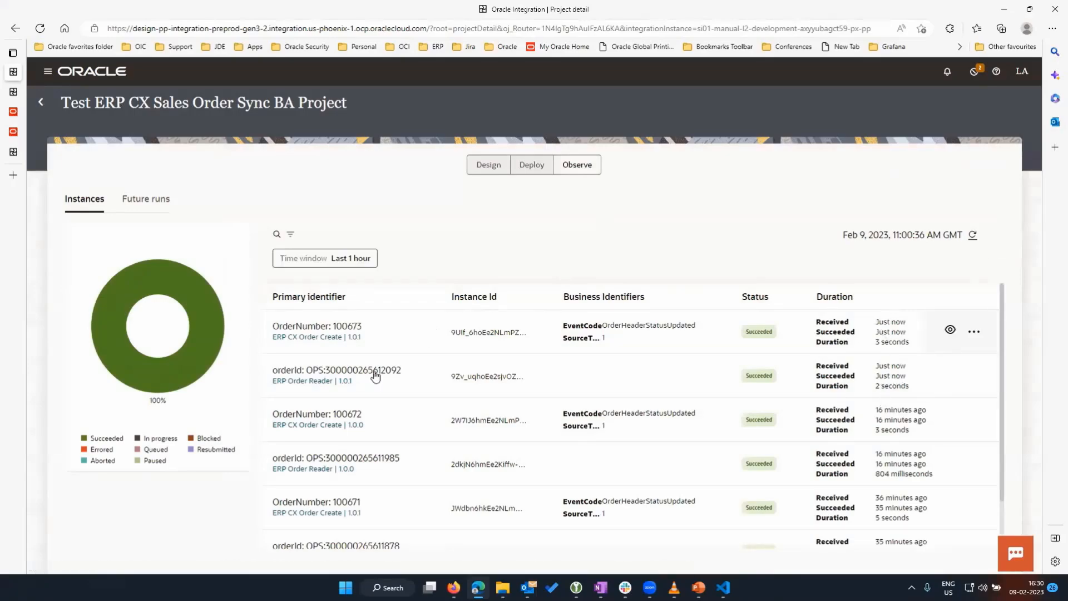
Switch to the Computer Service and Rentals account in Fusion Cloud Applications and search its OrderManagementPOCObj records again
mouse_move(14, 135)
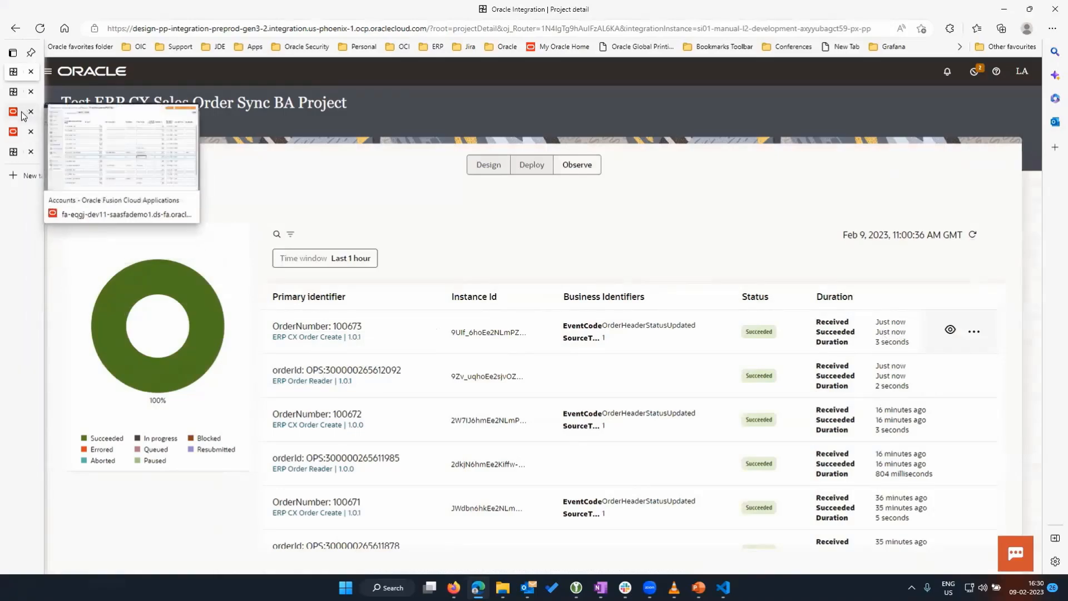
left_click(14, 113)
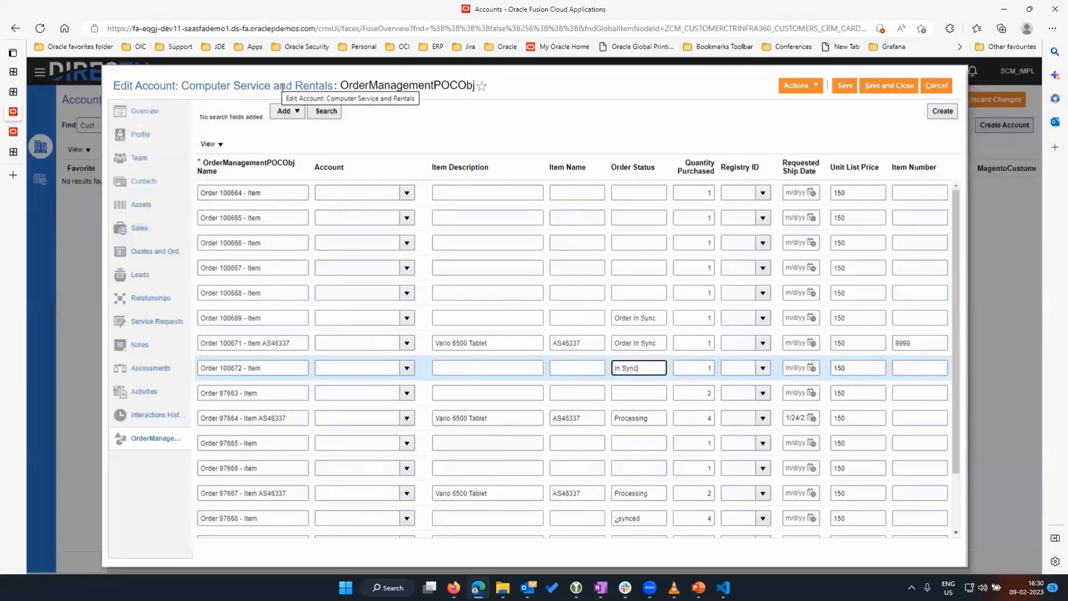
left_click(324, 111)
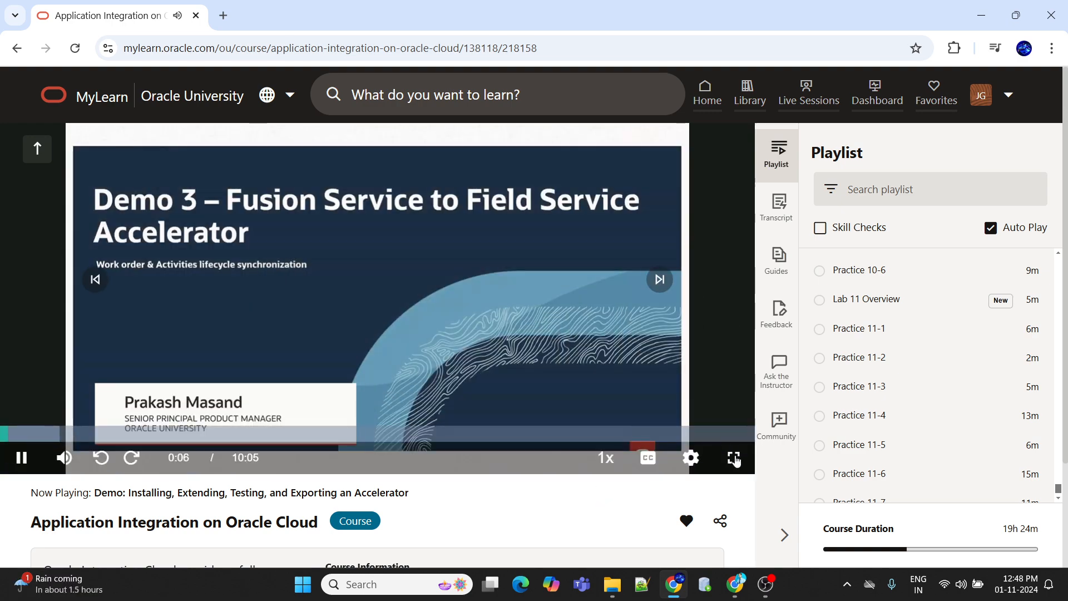
Show the Fusion Service to Field Service accelerator demo video in full screen at 1080p quality
left_click(734, 459)
left_click(1005, 584)
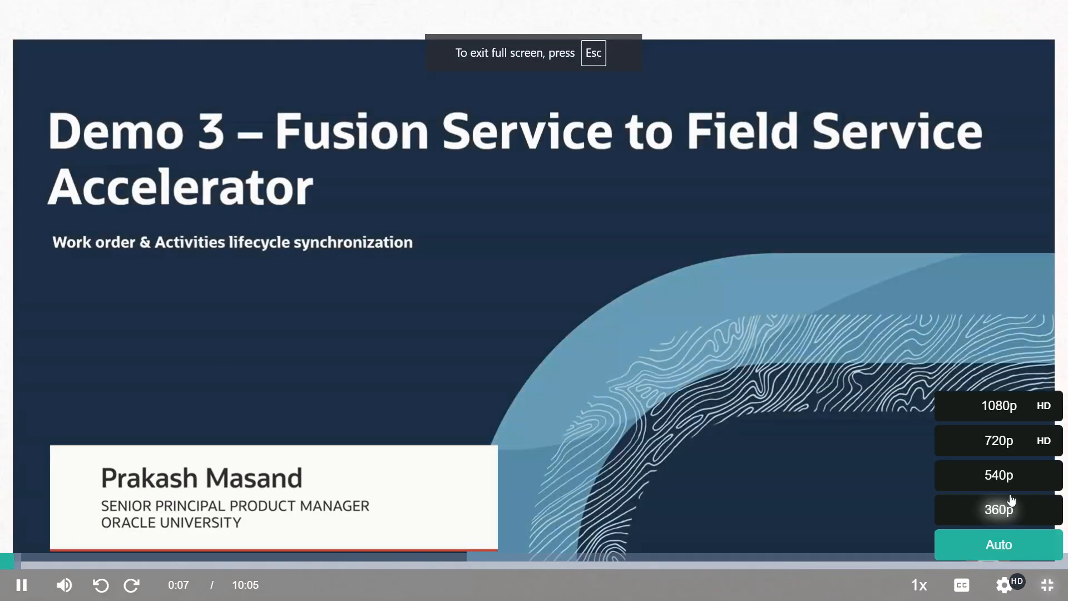
left_click(1008, 409)
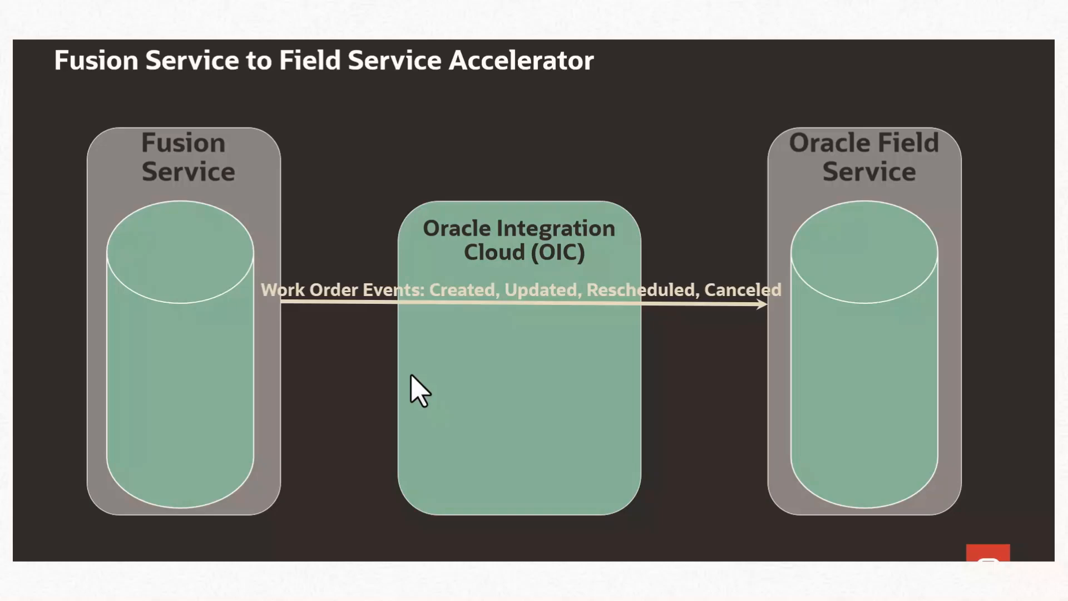
left_click(411, 375)
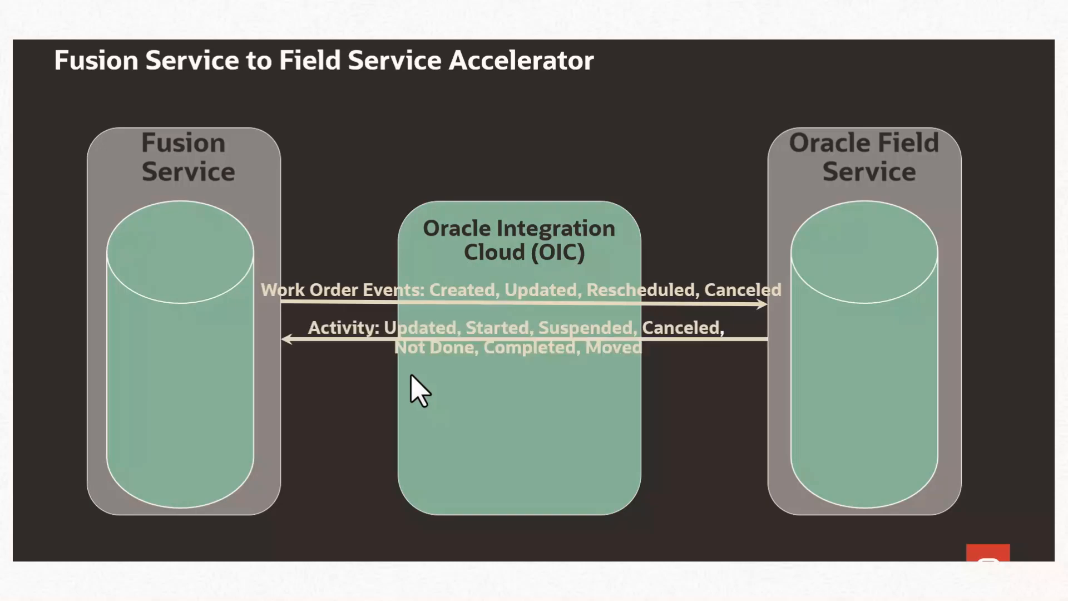
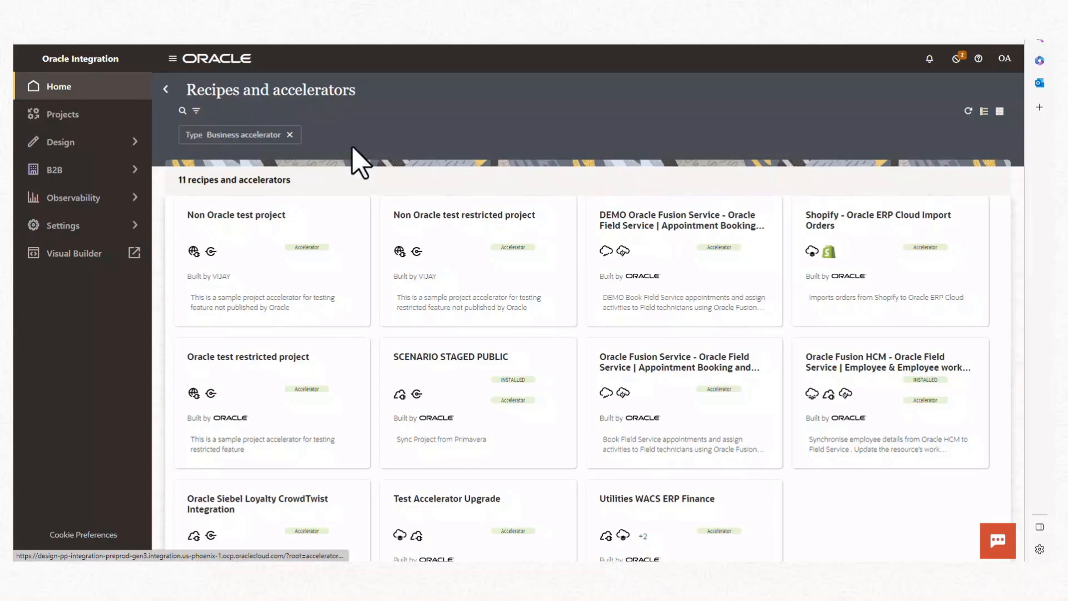
Open the orcl_ba_b2bsvc_ofs_work_order_sync accelerator project from the Oracle Integration projects list
left_click(100, 128)
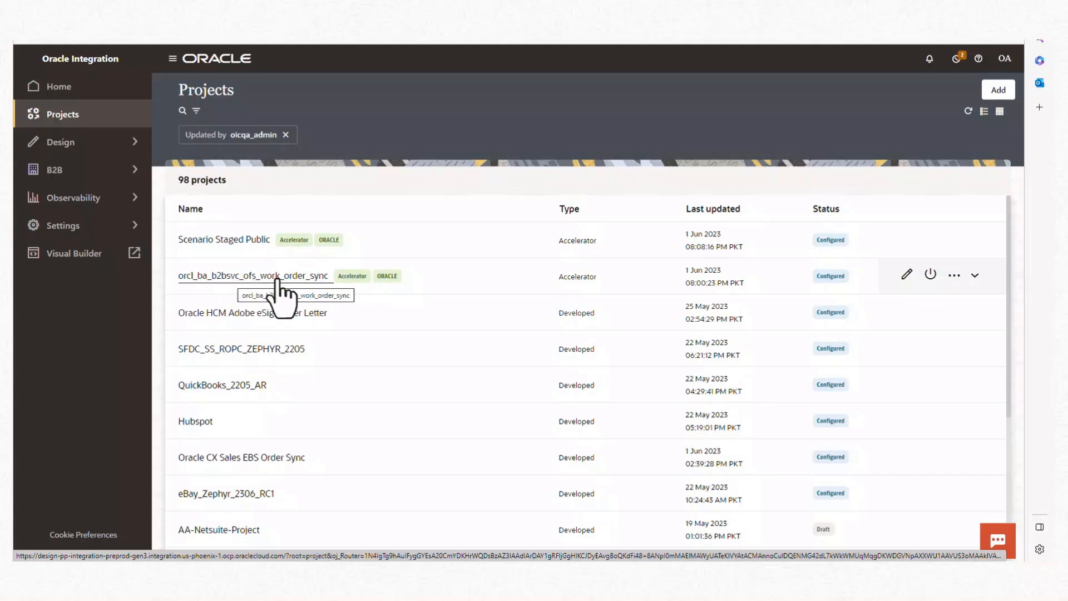
left_click(907, 275)
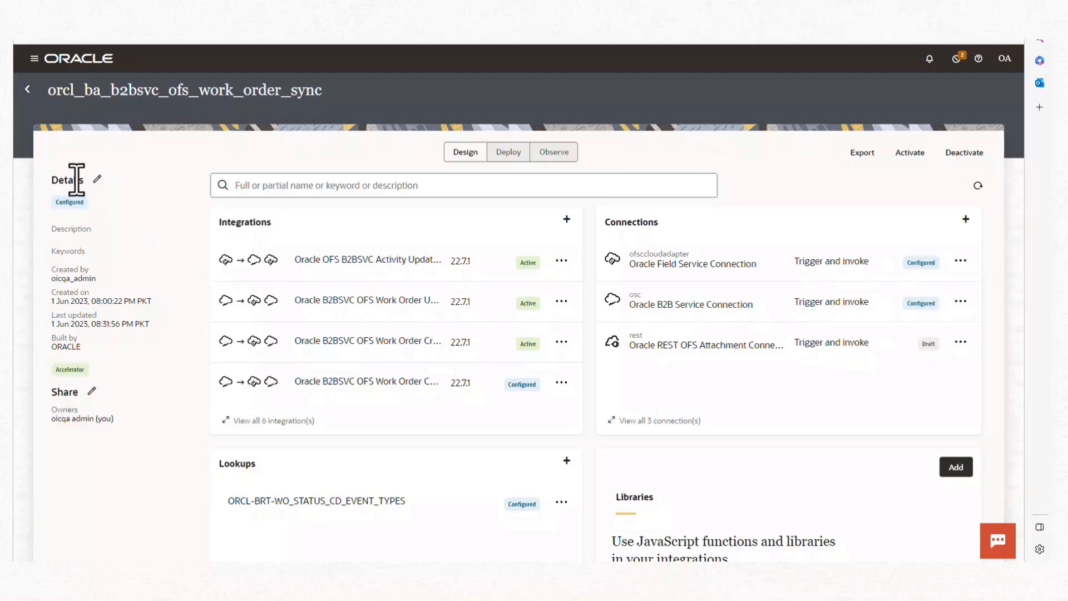
Switch to Work Orders in Fusion Service and start a new Oracle Field Service Cloud work order
mouse_move(4, 140)
left_click(15, 160)
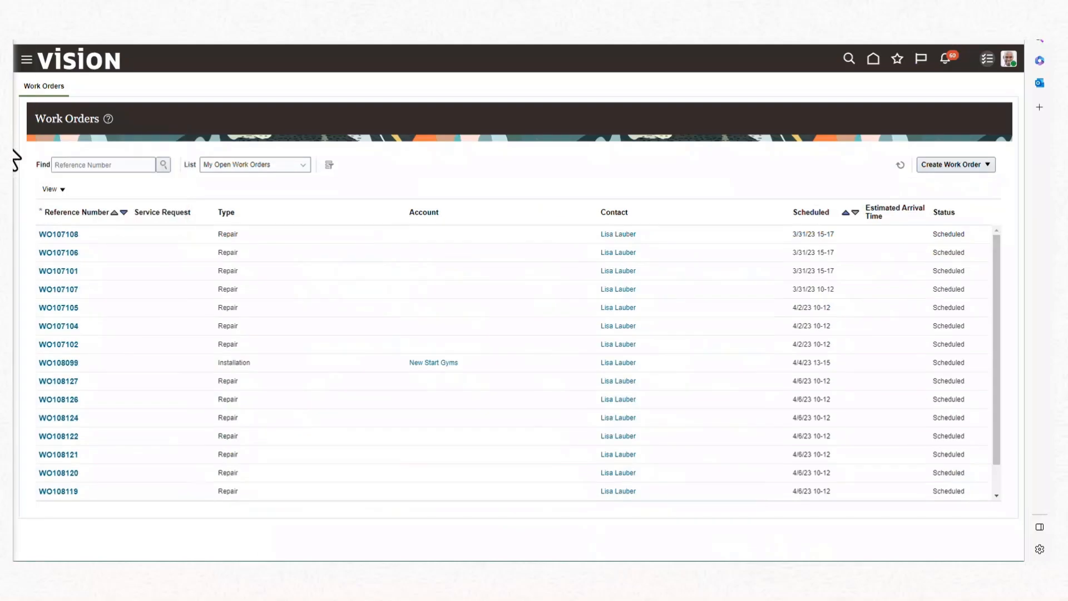
left_click(981, 165)
left_click(960, 200)
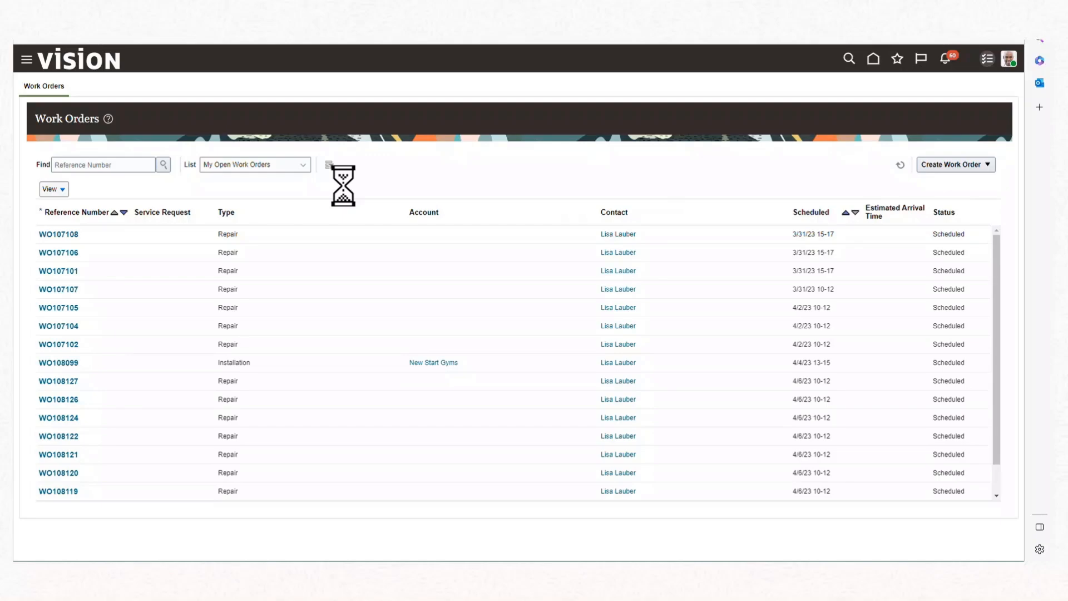
Set the work order's account to New Start Gyms and choose the customer's contact by first name
left_click(307, 195)
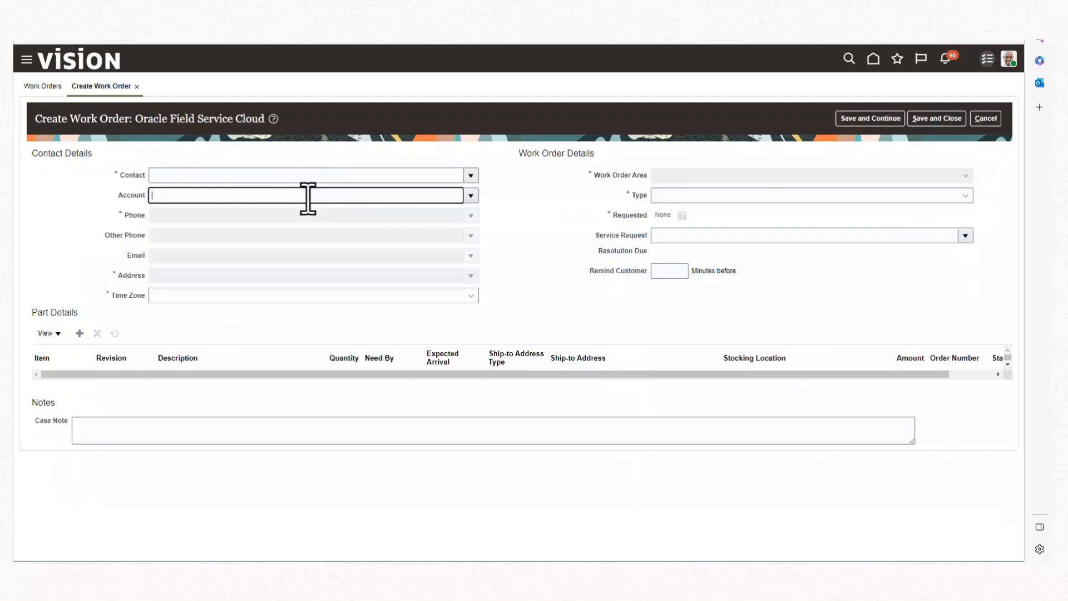
type("New")
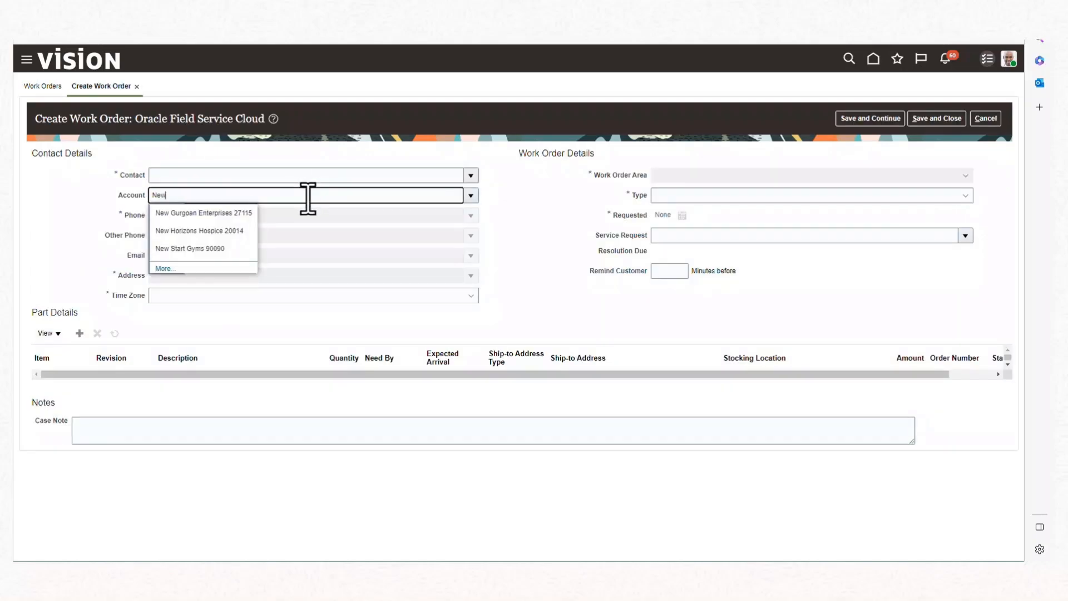
left_click(226, 248)
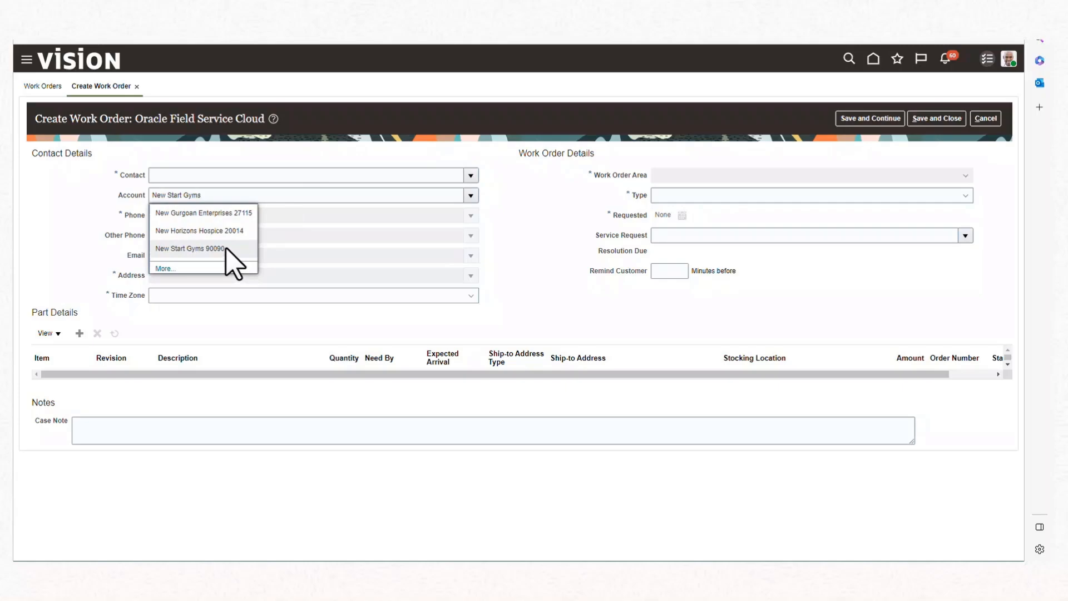
left_click(223, 175)
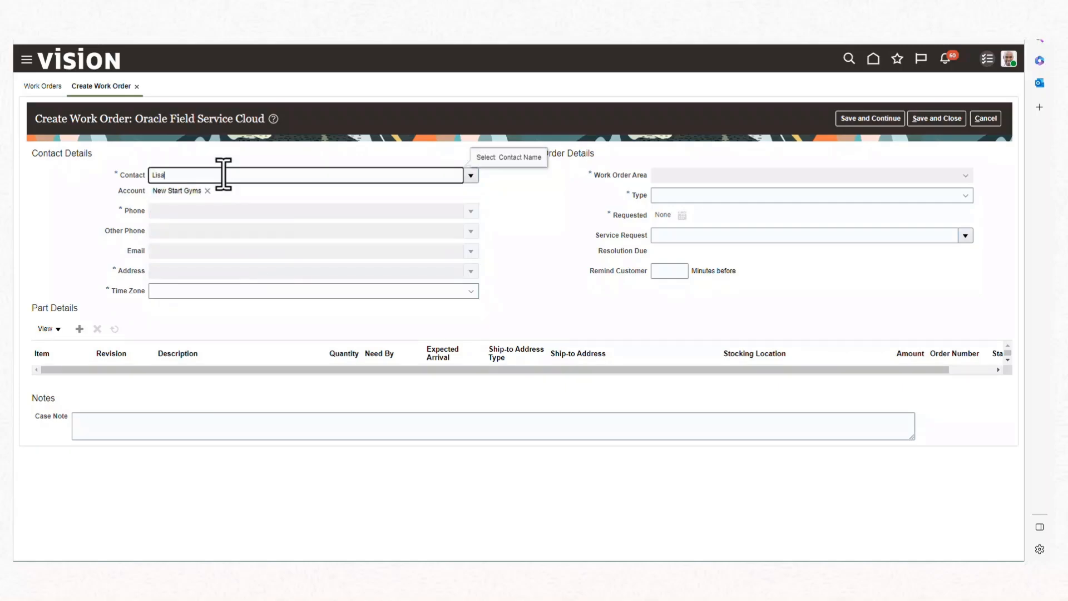
type("Lisa")
left_click(221, 192)
Set the work order's time zone to (UTC-05:00) New York - Eastern Time (ET)
left_click(224, 291)
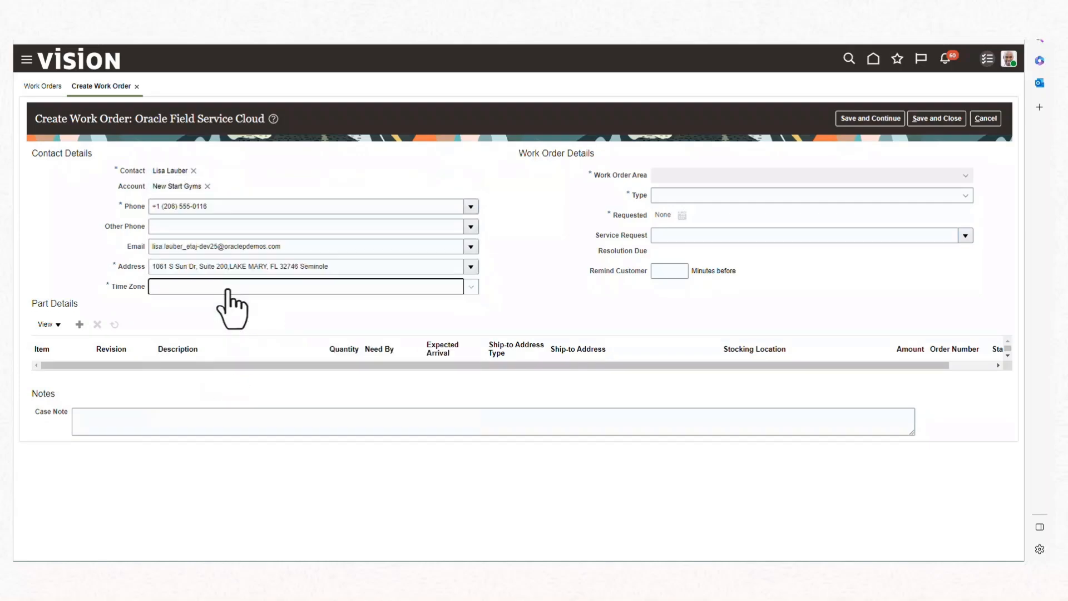
left_click(228, 290)
scroll(245, 345, "down", 5)
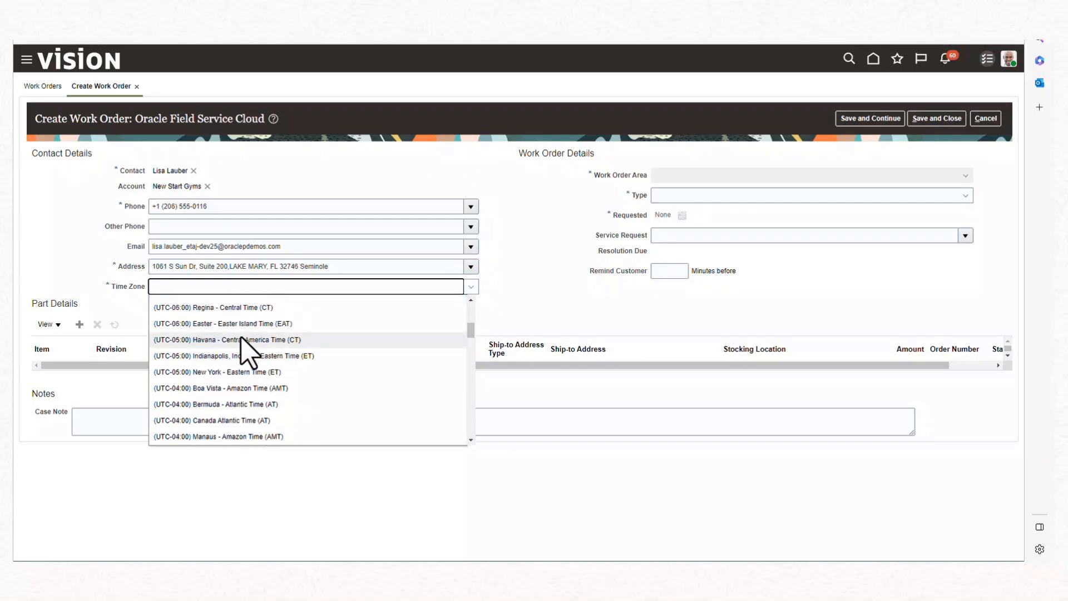
left_click(248, 372)
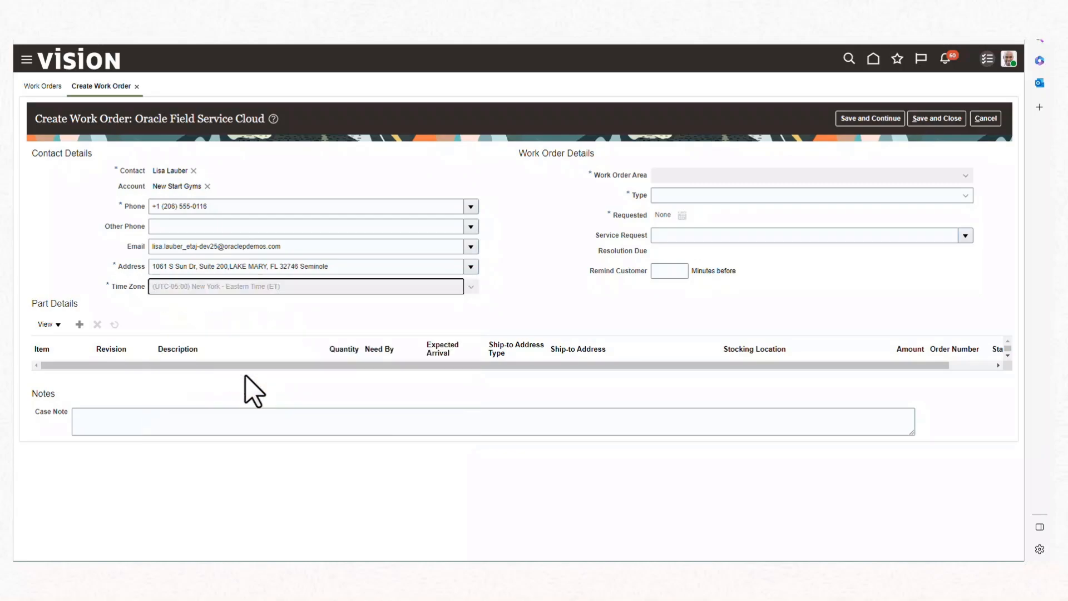
Set the work order's type to Repair and its work order area to CAUSA
left_click(716, 194)
left_click(690, 341)
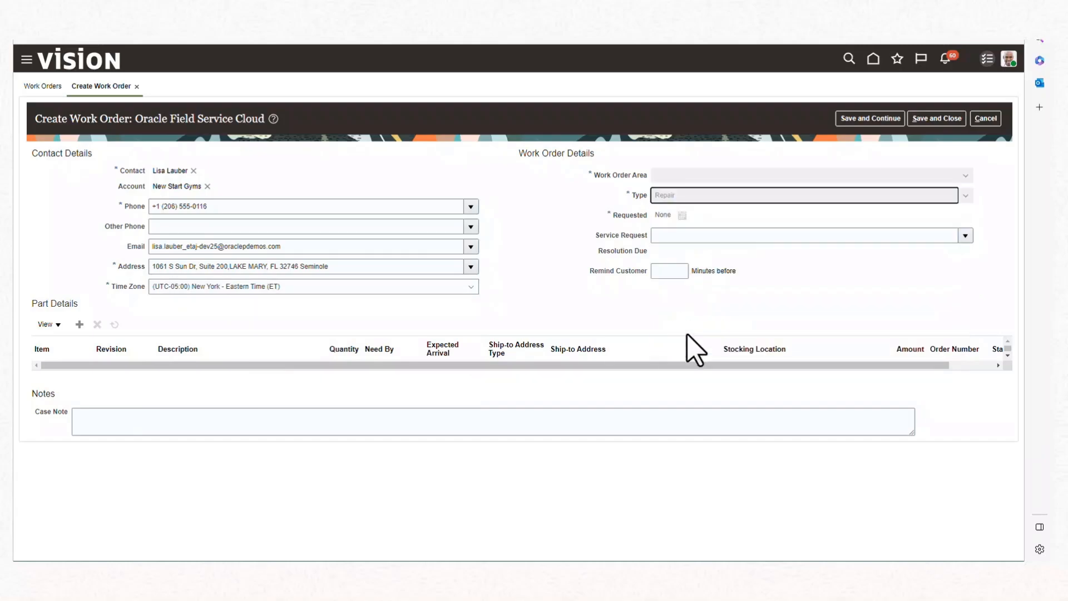
left_click(695, 177)
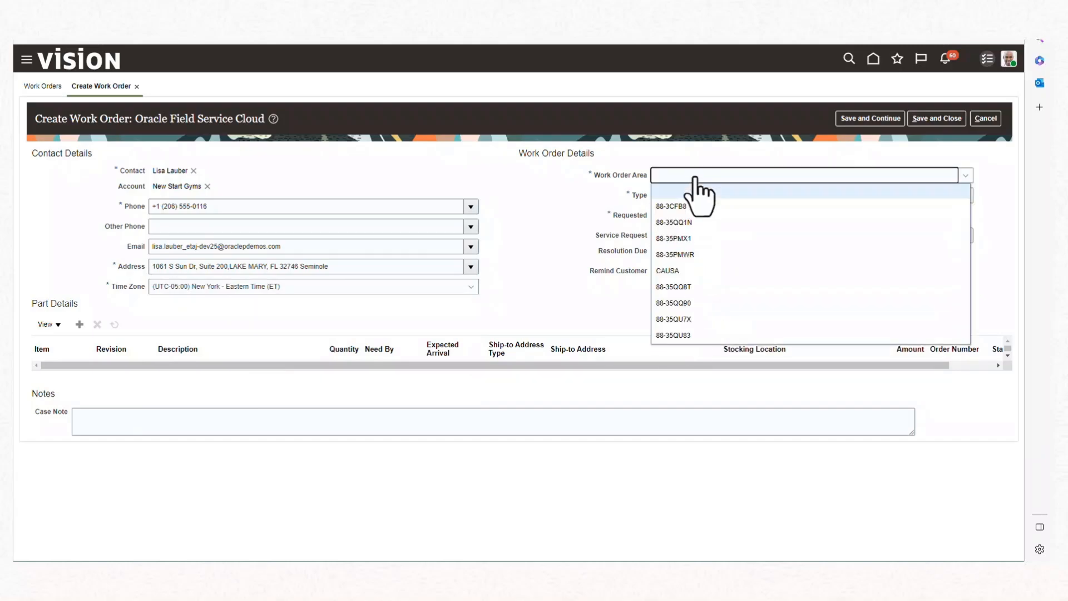
left_click(702, 270)
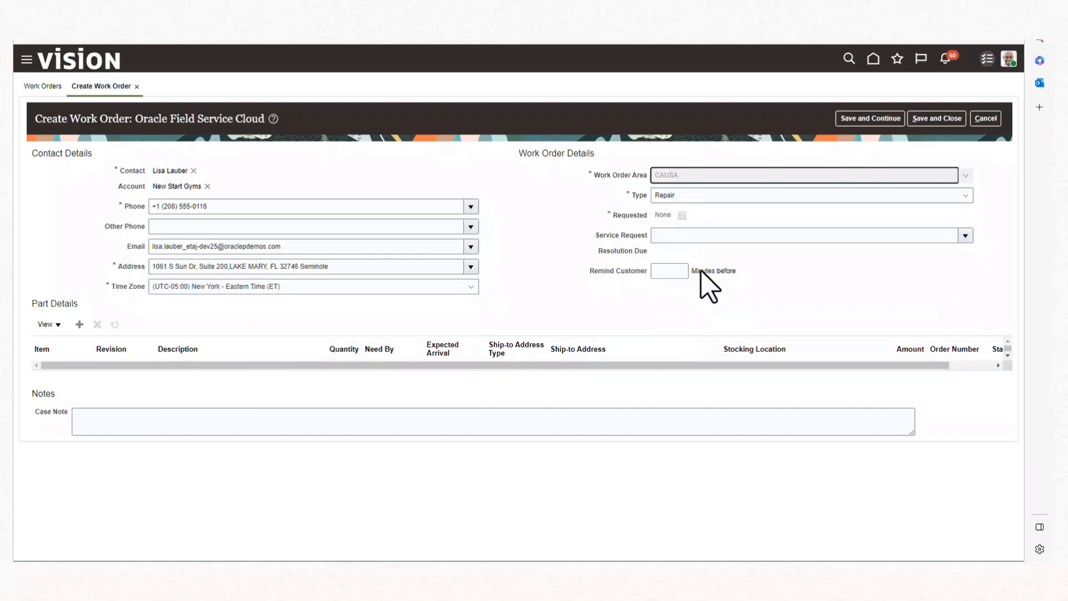
Request the 23-24 slot on Thursday, June 1, 2023 with the last technician listed, and save the work order
left_click(681, 215)
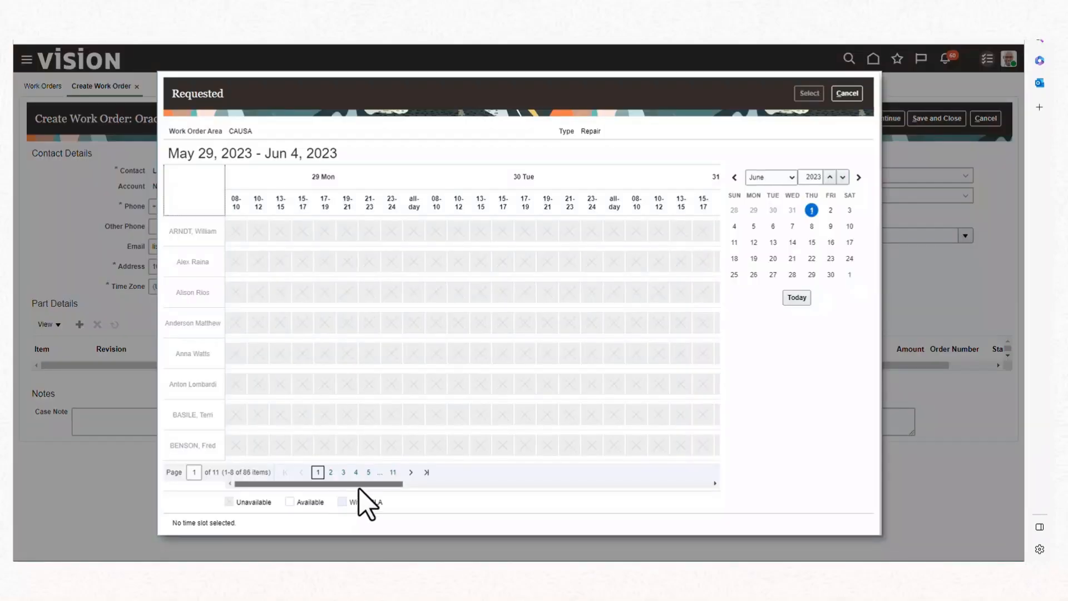
left_click_drag(359, 488, 529, 489)
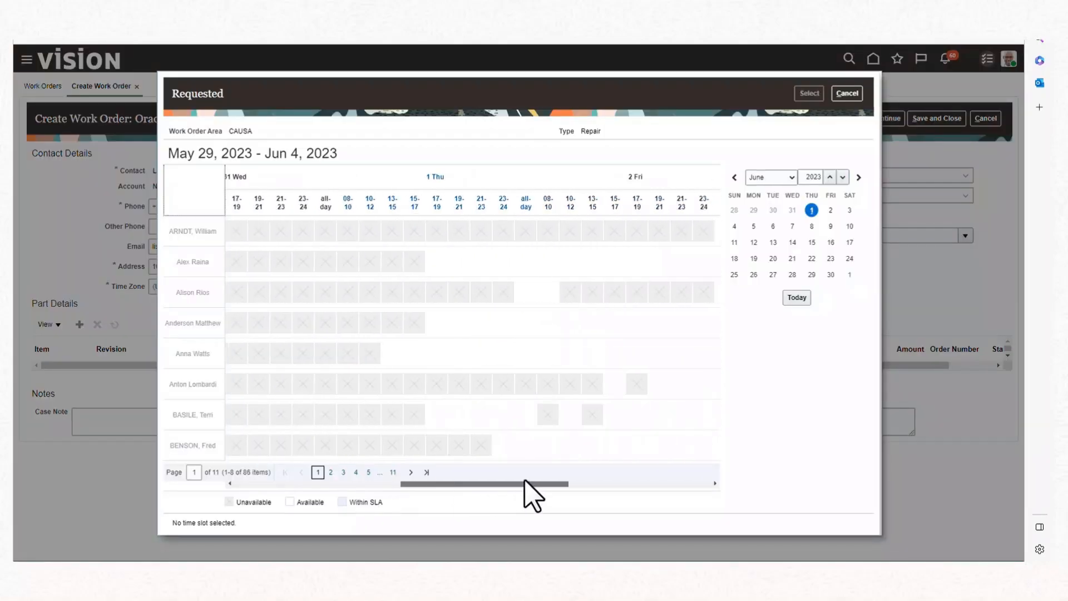
left_click(502, 444)
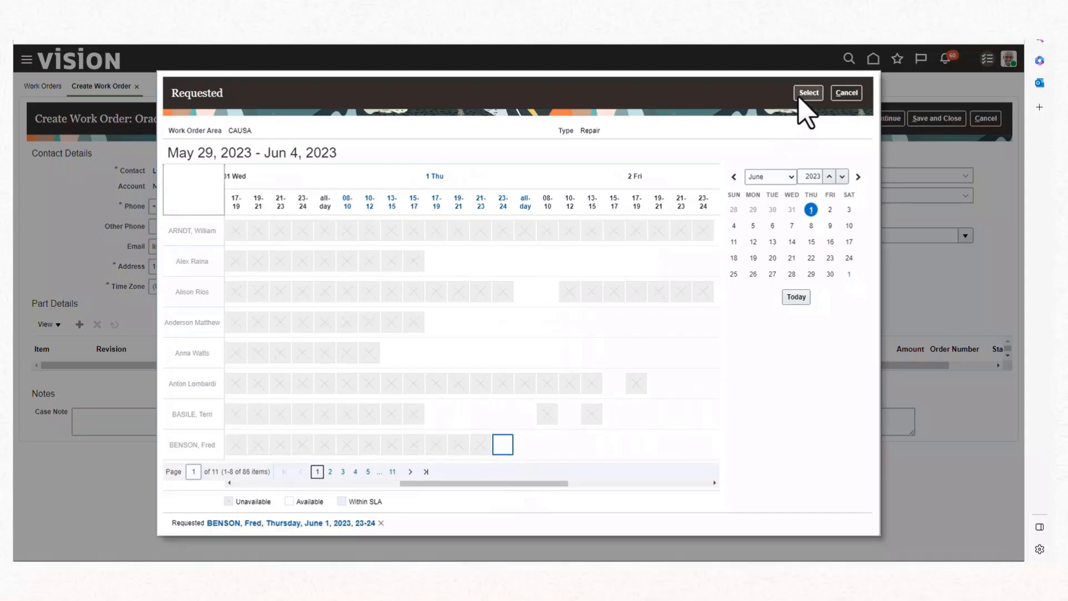
left_click(799, 96)
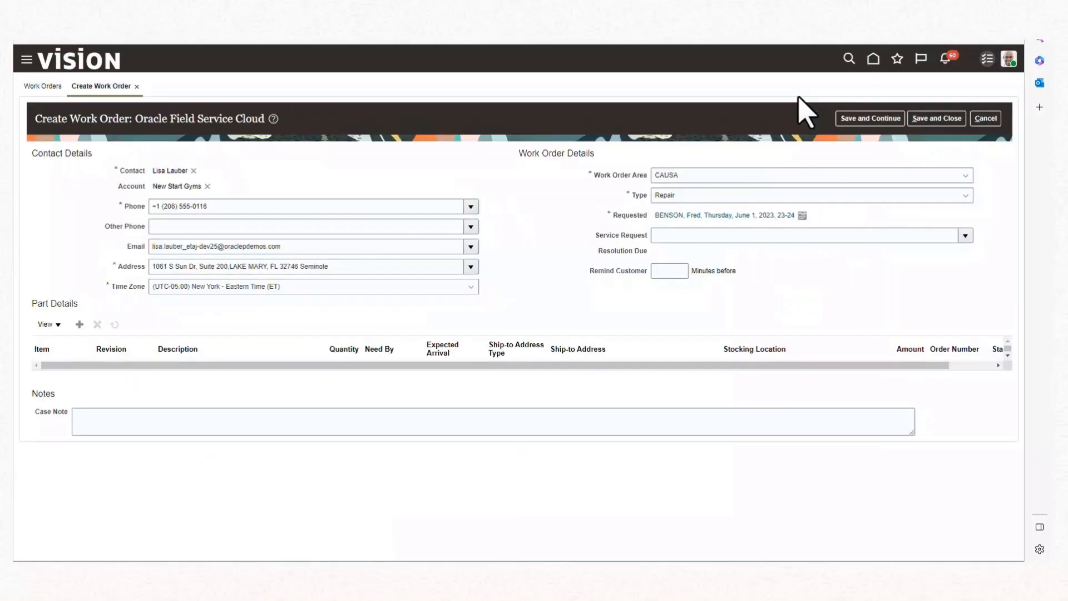
left_click(861, 127)
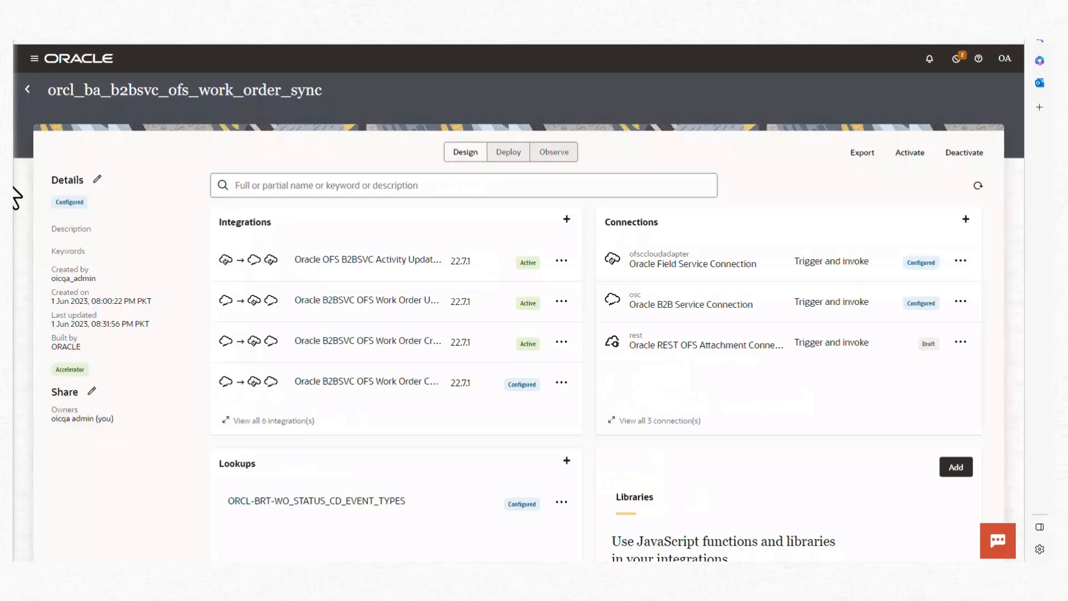
Examine the work order sync project's instances, and reload the technician's June 1, 2023 schedule in the Field Service Dispatch Console
left_click(546, 159)
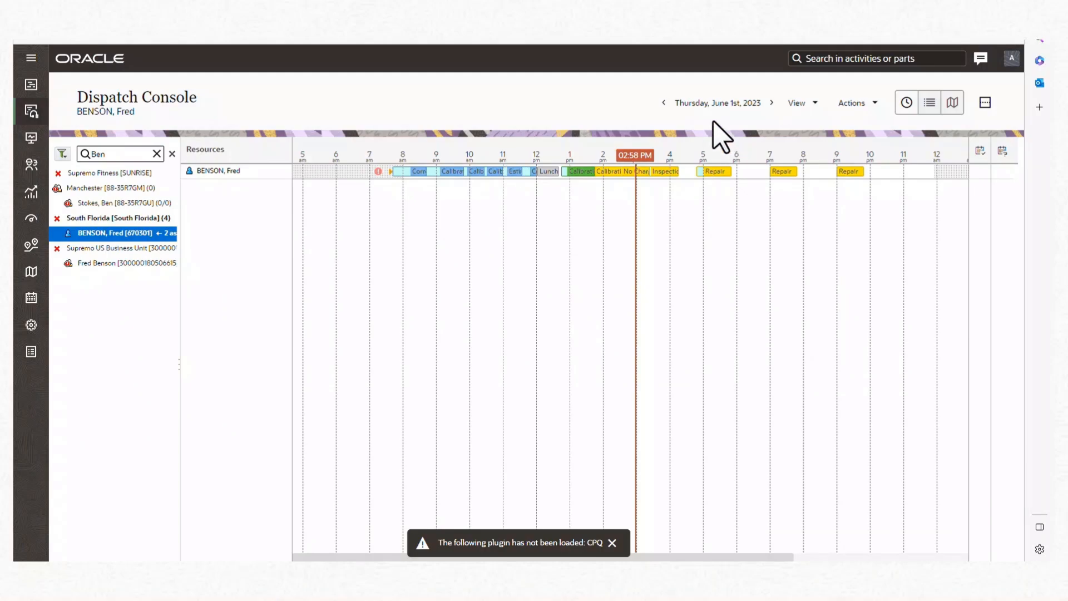
left_click(663, 103)
left_click(772, 102)
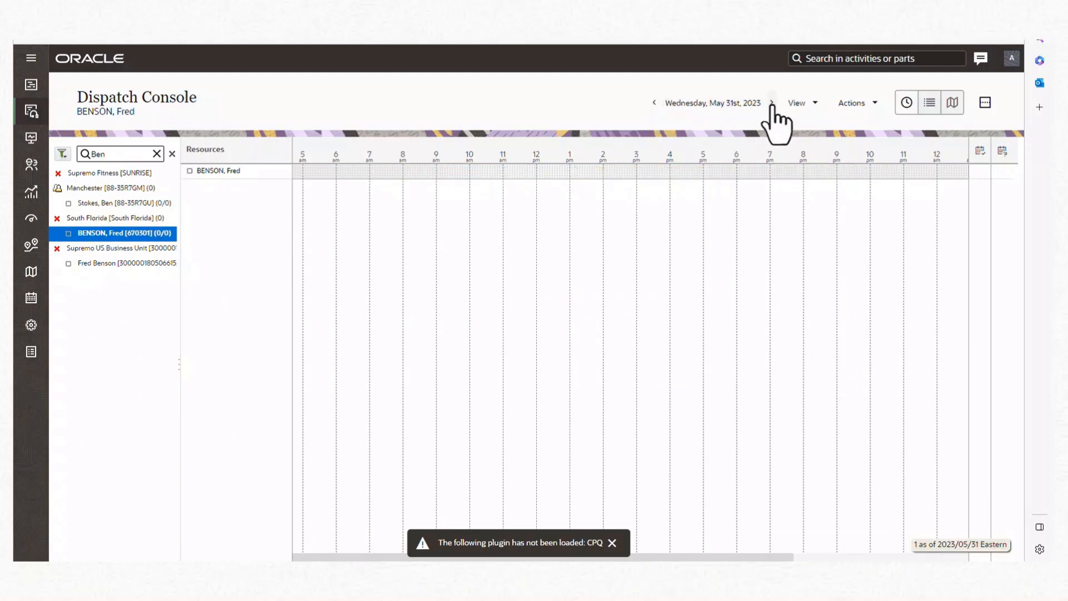
Examine the technician's schedule for June 1, 2023, and the activity details of the last Repair activity of the day
left_click(772, 102)
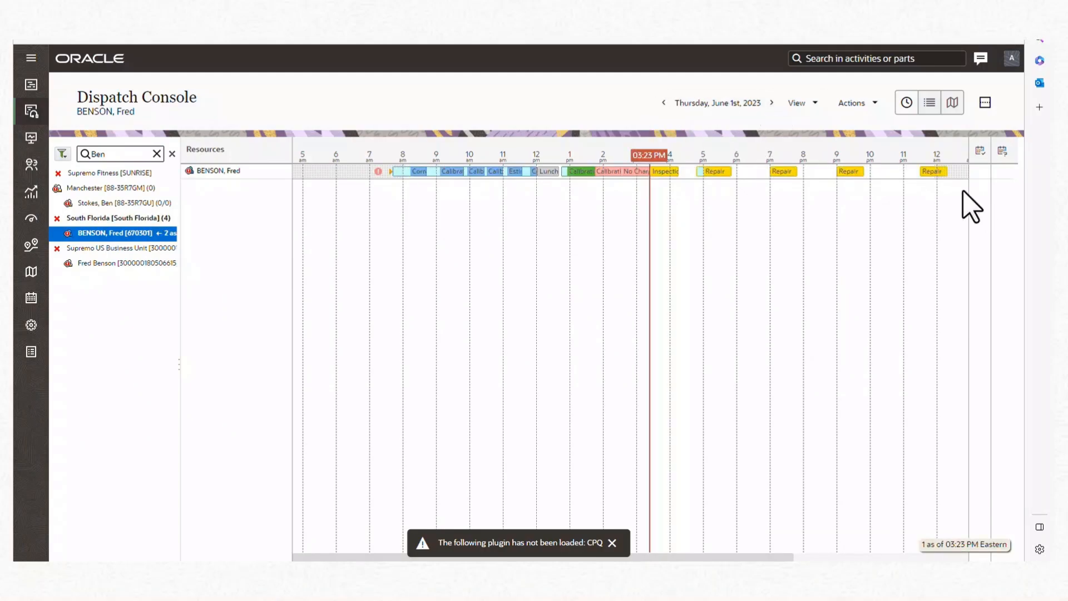
mouse_move(929, 172)
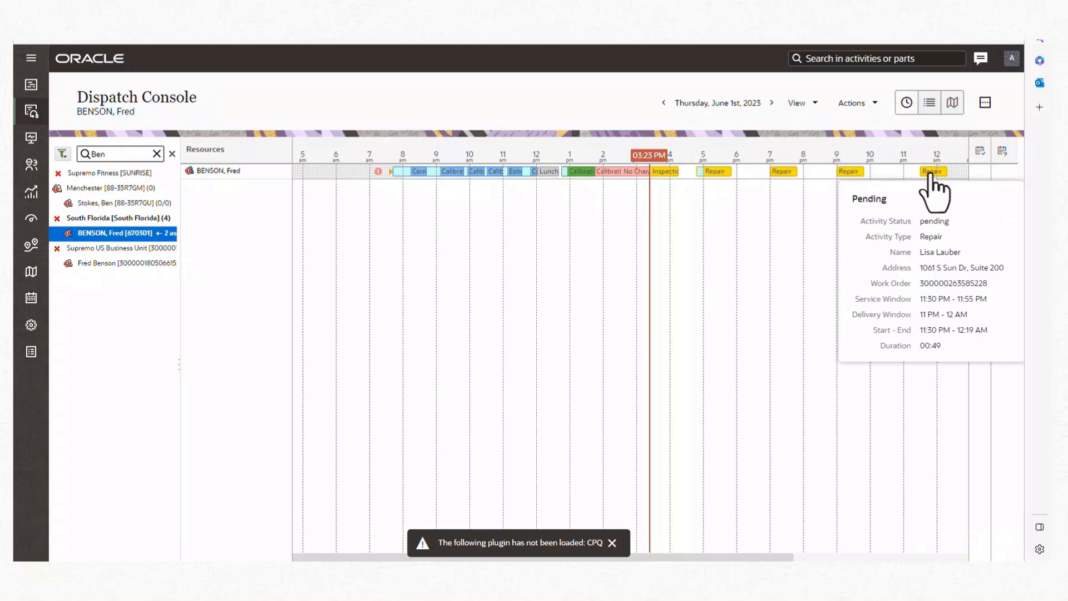
left_click(732, 372)
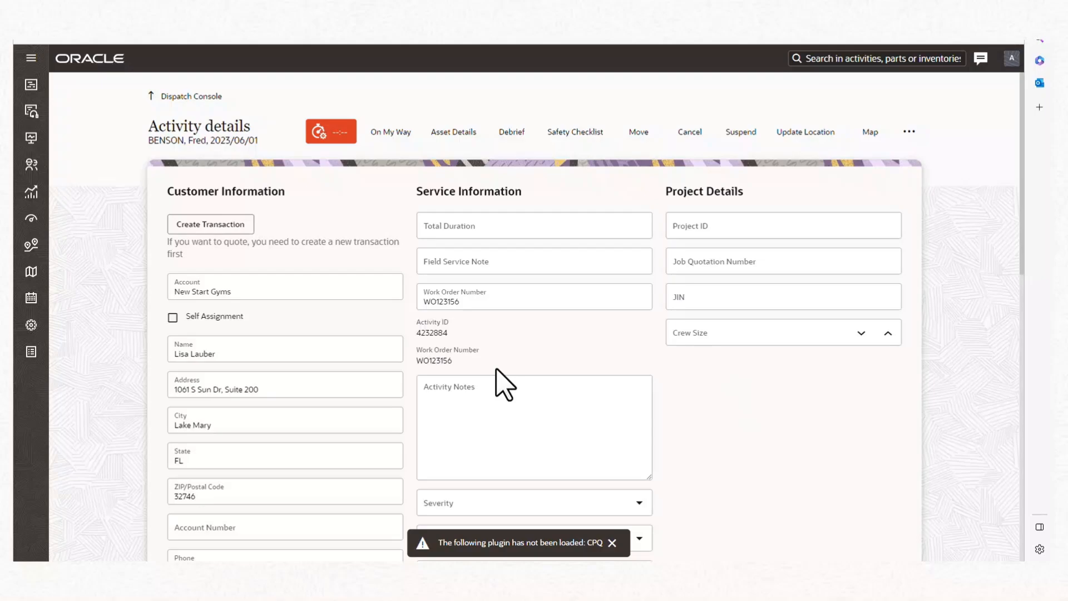
scroll(503, 384, "down", 2)
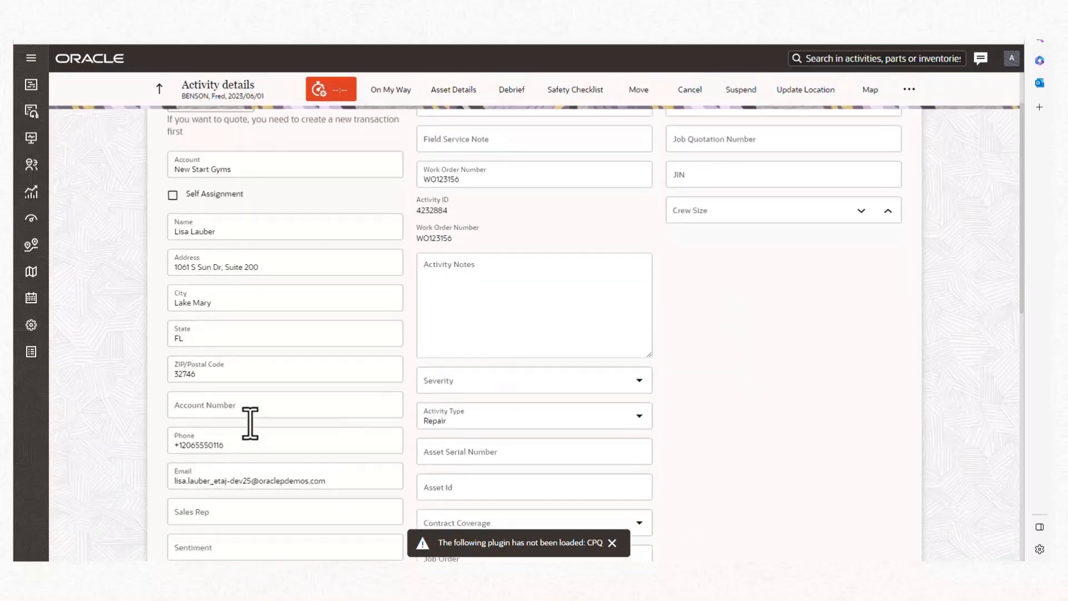
left_click(176, 410)
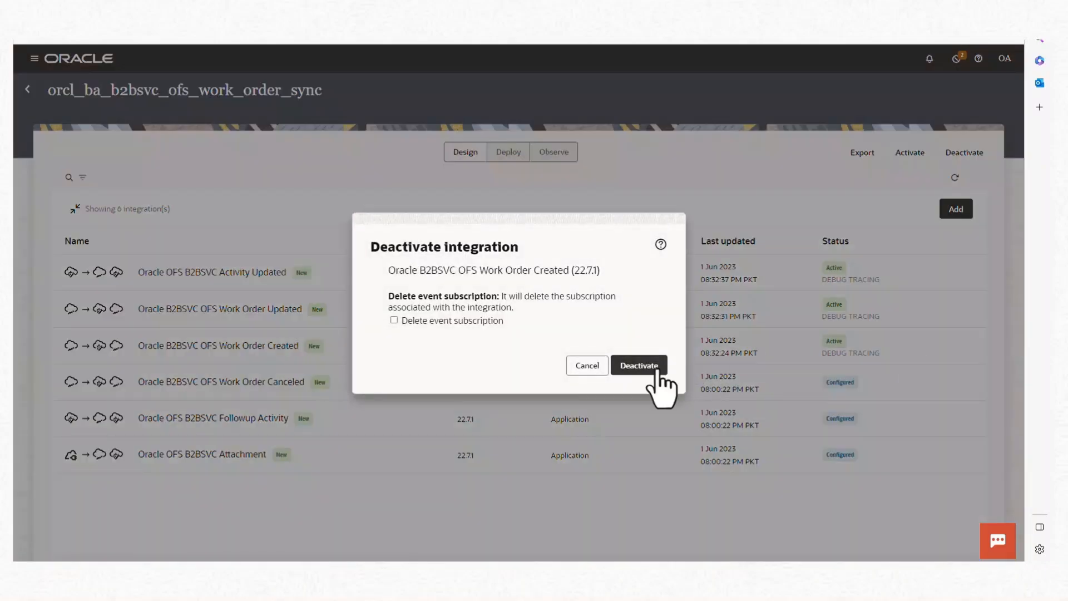
In the orcl_ba_b2bsvc_ofs_work_order_sync integration project, deactivate Oracle B2BSVC OFS Work Order Created without deleting its event subscription, and open it for extension
left_click(657, 374)
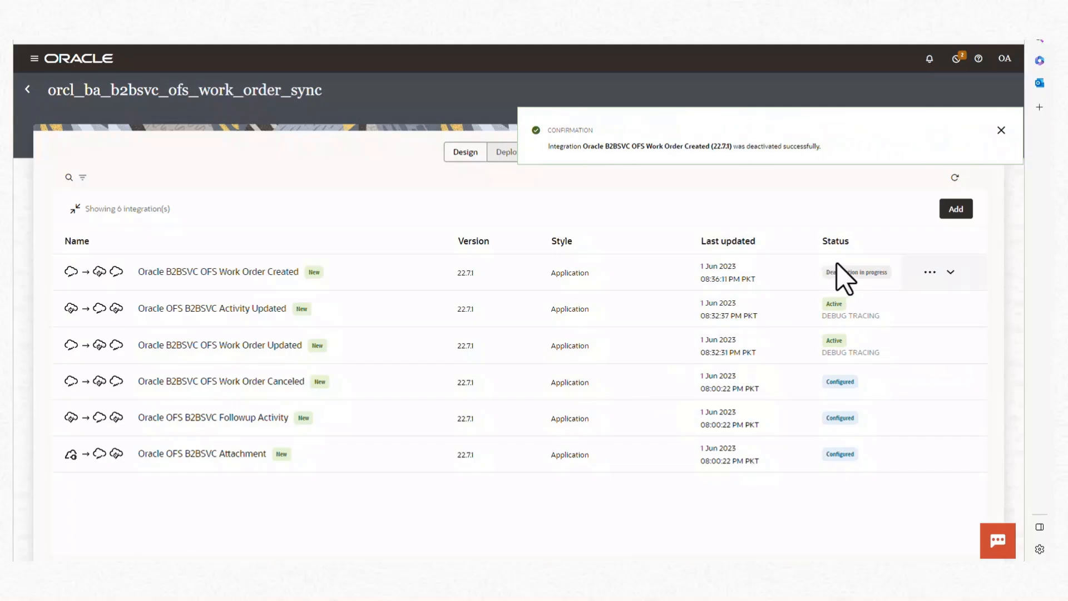
left_click(954, 177)
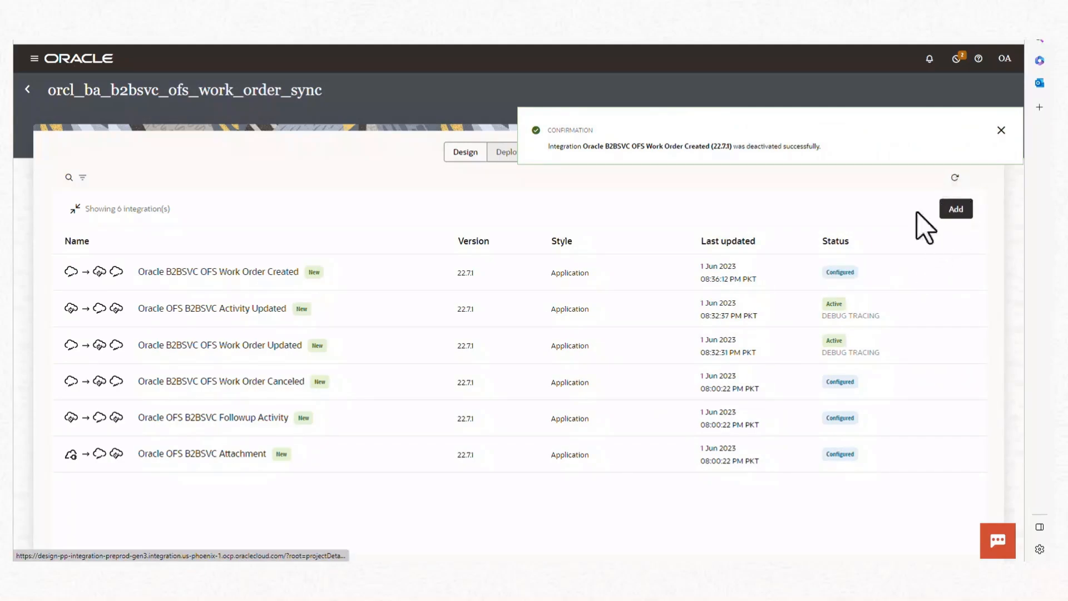
left_click(251, 270)
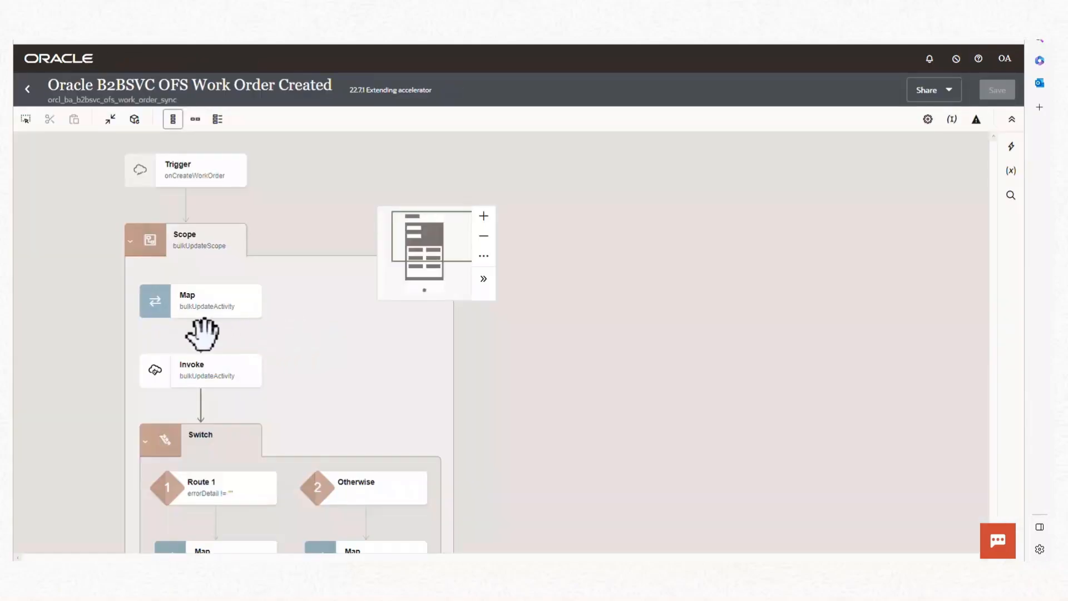
Add an extension group before the bulkUpdateActivity invoke
mouse_move(200, 336)
left_click(252, 378)
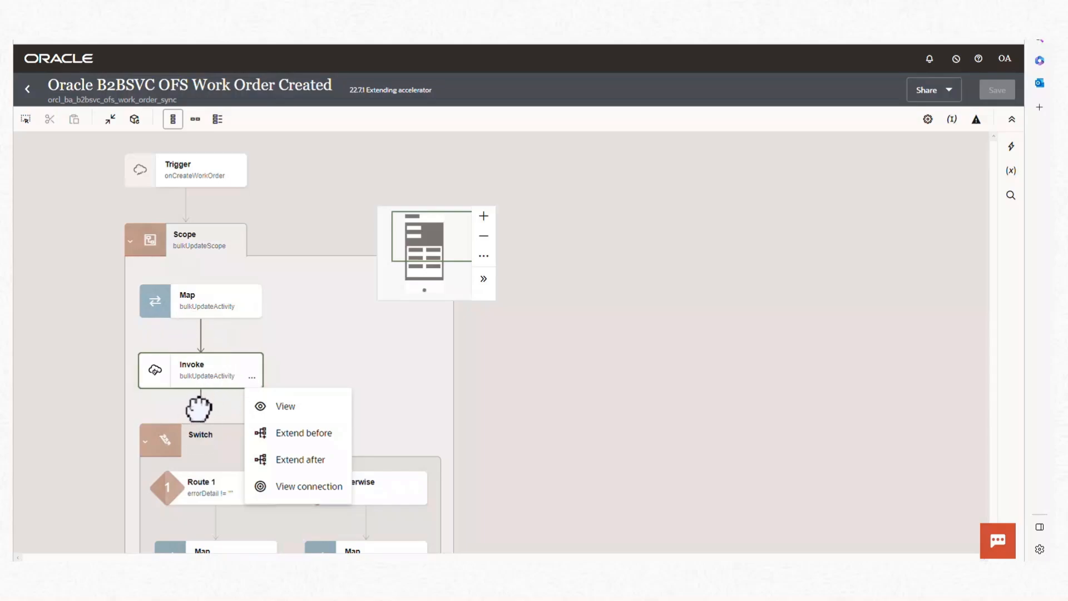
left_click(321, 445)
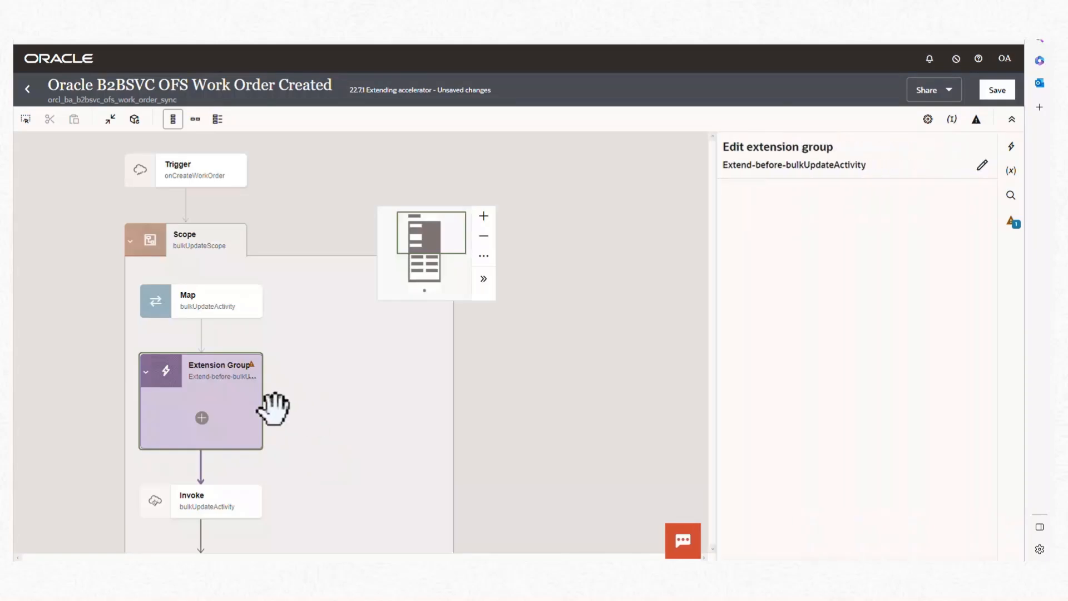
Add a Switch to the extension group, with Route 1 named Account Exists and the condition exists(AccountPartyId) != false()
left_click(201, 417)
left_click(246, 367)
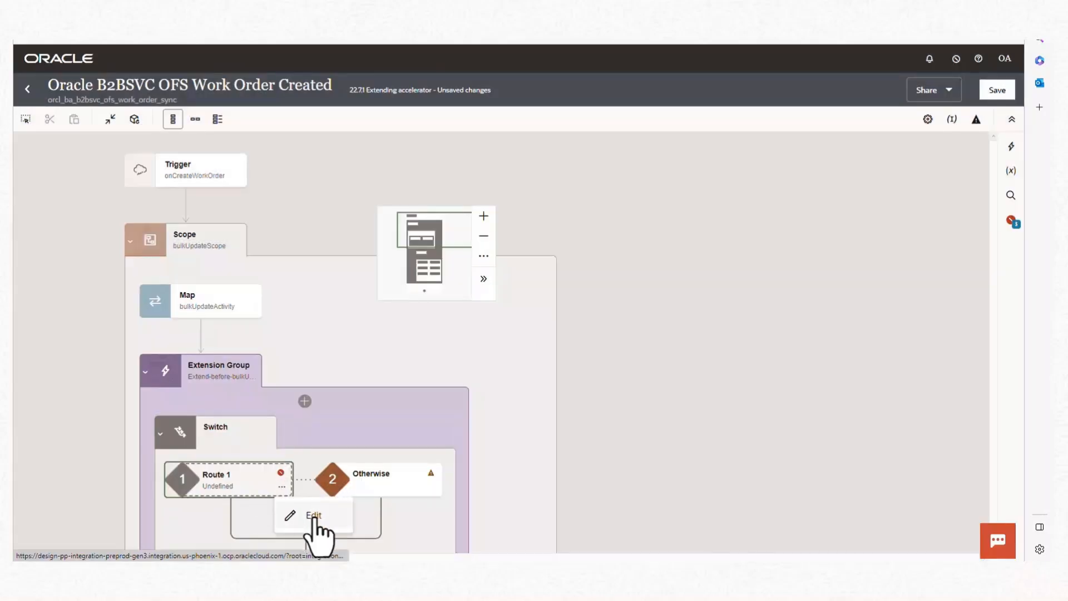
left_click(317, 531)
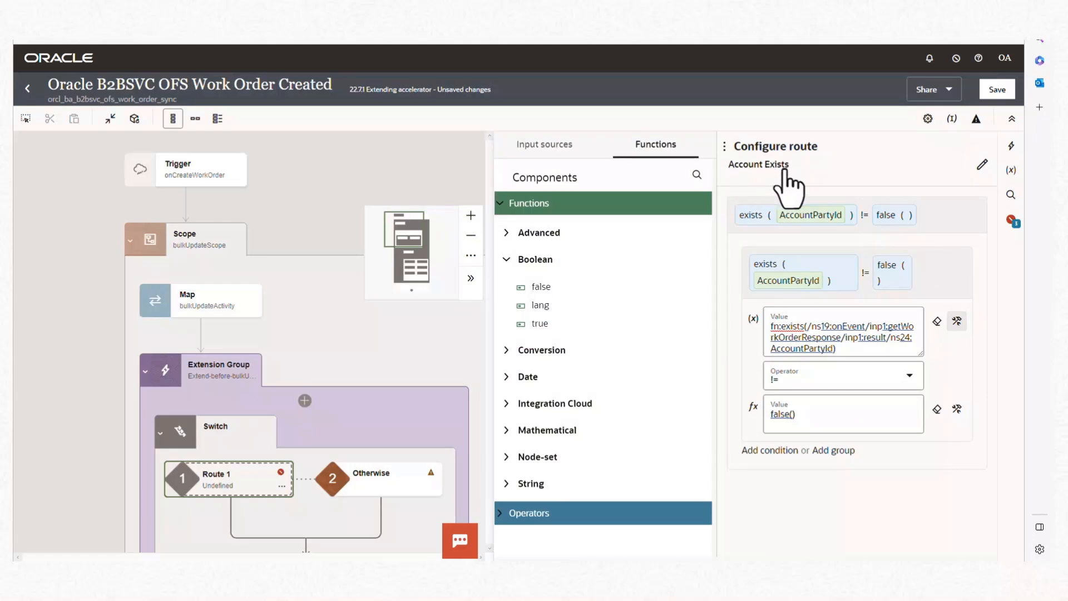
Add a data stitch named Assign Customer Number to the Account Exists route, assigning string(AccountPartyId) to customerNumber
left_click(394, 334)
scroll(345, 484, "down", 1)
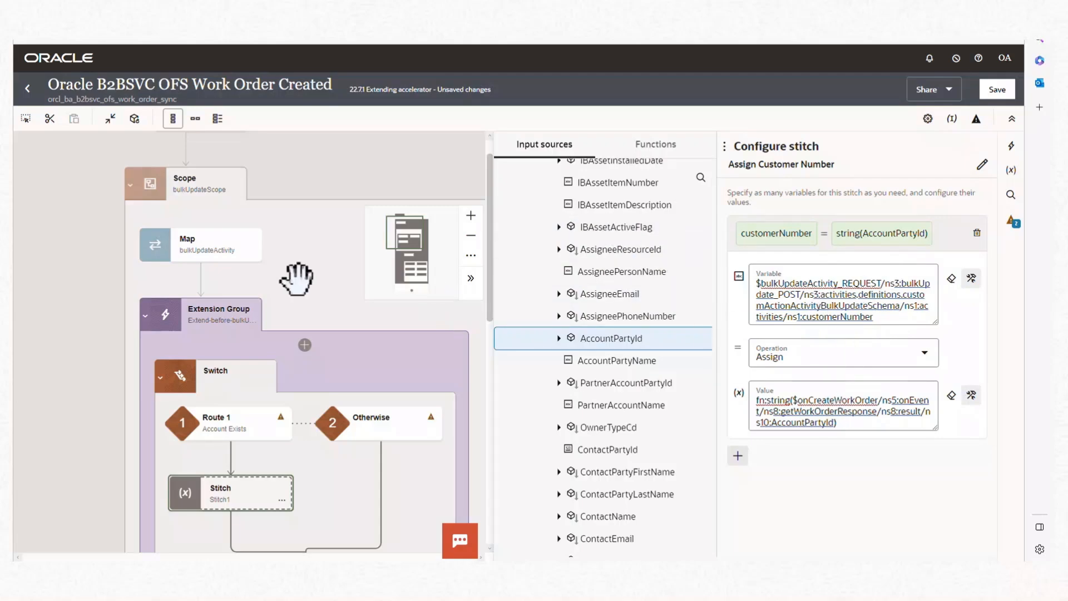
key("ctrl+s")
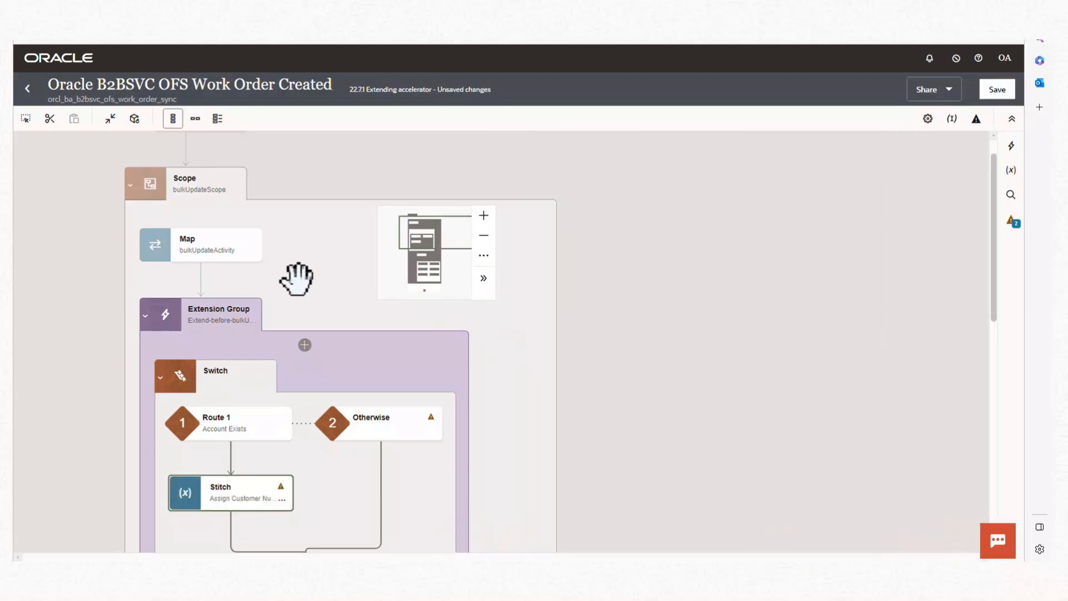
Add an extension group after the bulkUpdateActivity invoke and insert a For each action in it
scroll(297, 278, "down", 5)
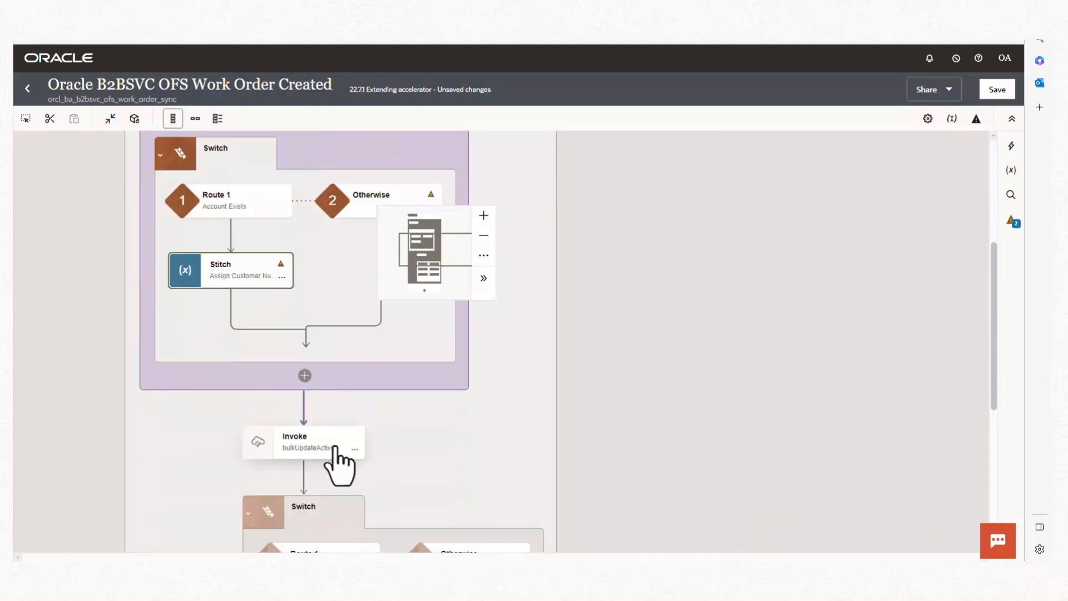
left_click(355, 449)
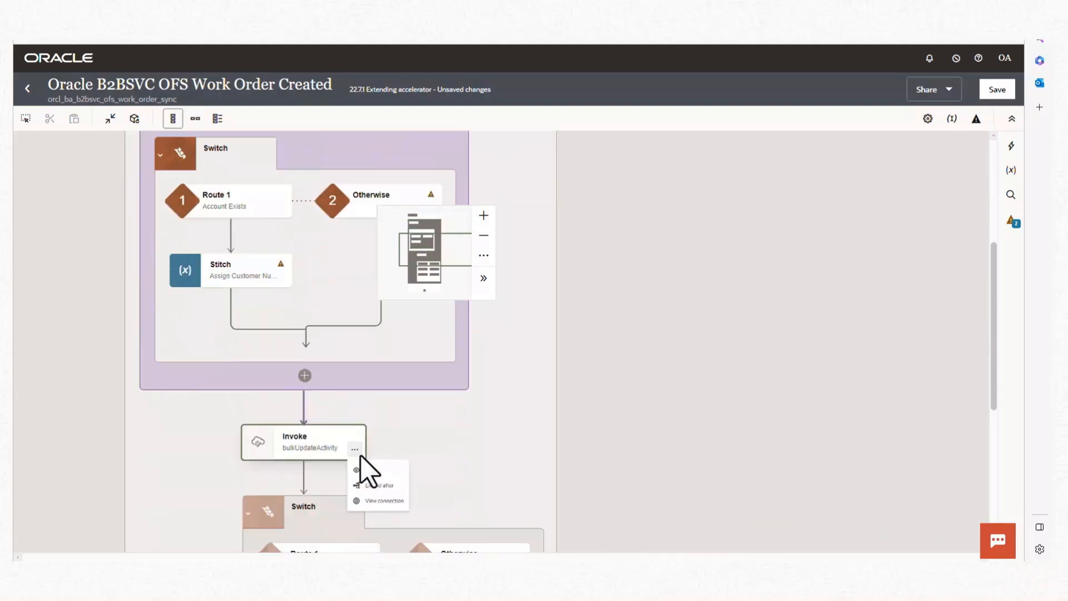
left_click(395, 504)
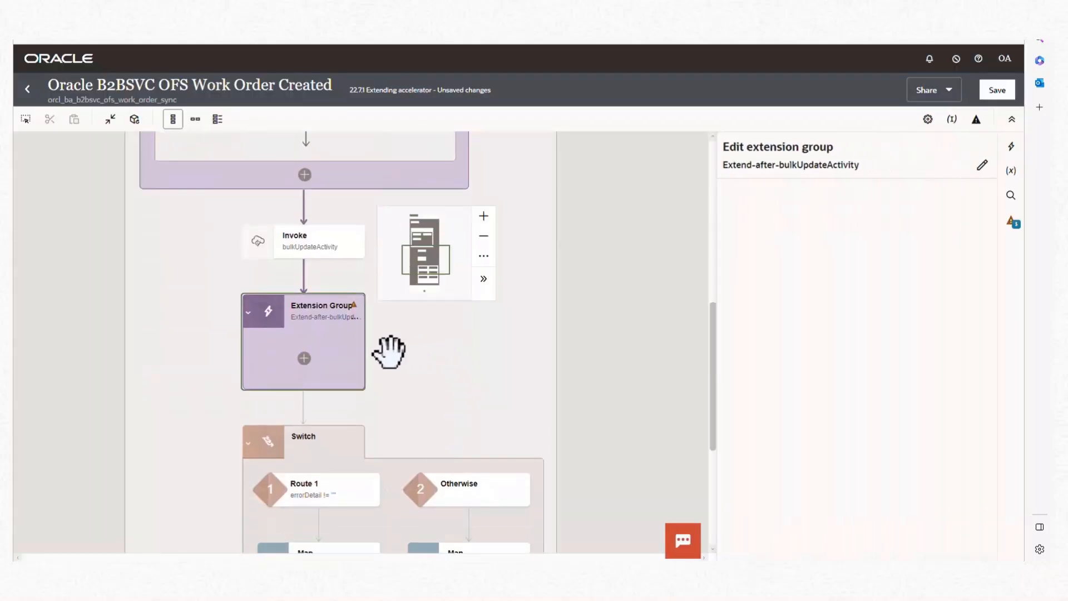
left_click(305, 359)
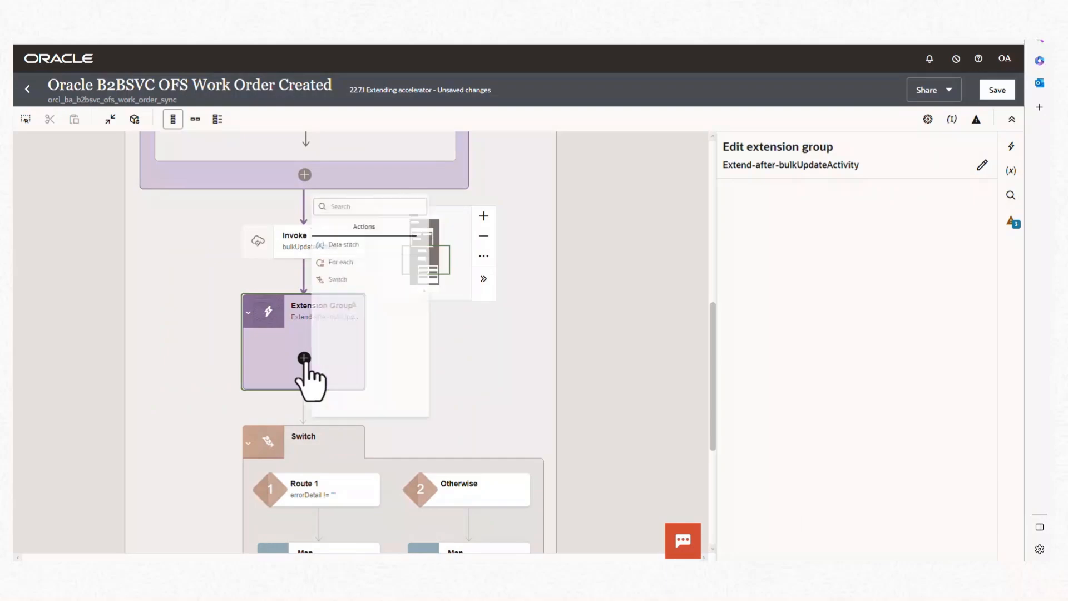
left_click(352, 291)
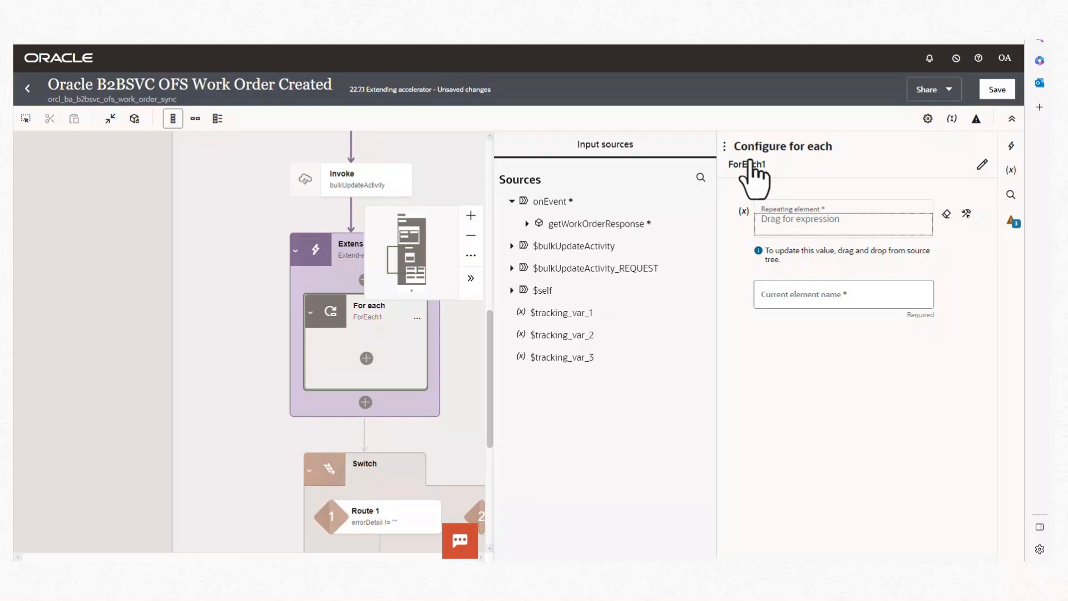
Set the For each loop's repeating element to results from the bulkUpdateActivity response
left_click(512, 269)
left_click(527, 290)
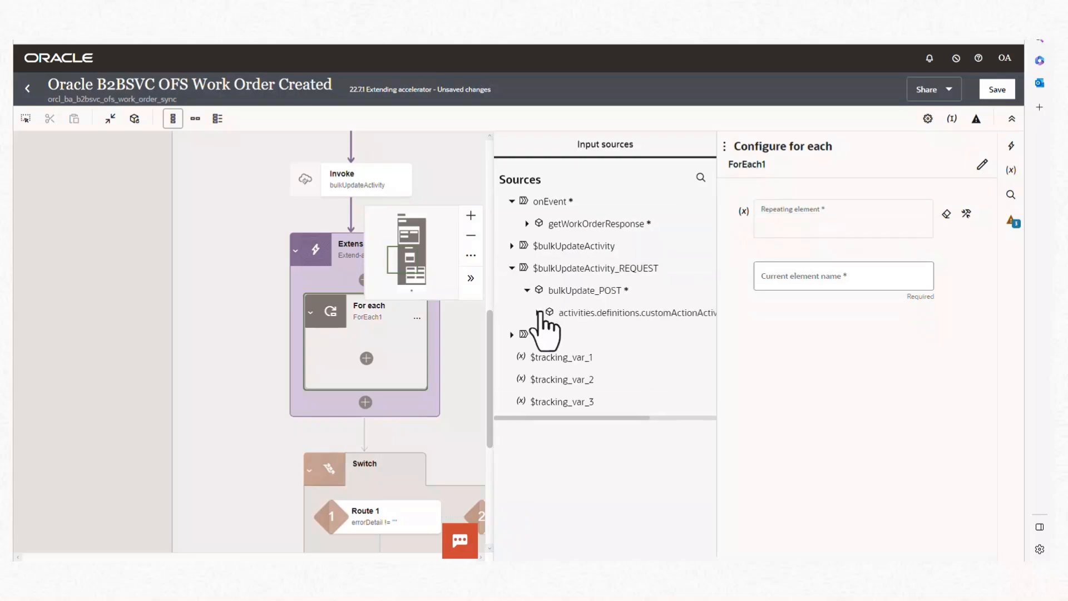
left_click(538, 312)
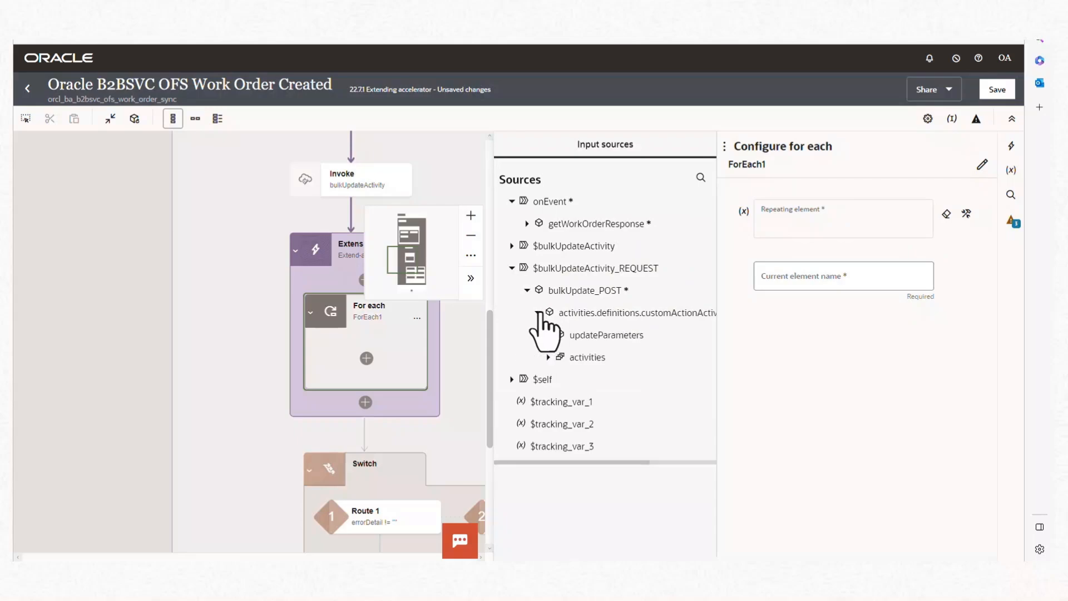
left_click(512, 246)
left_click(527, 268)
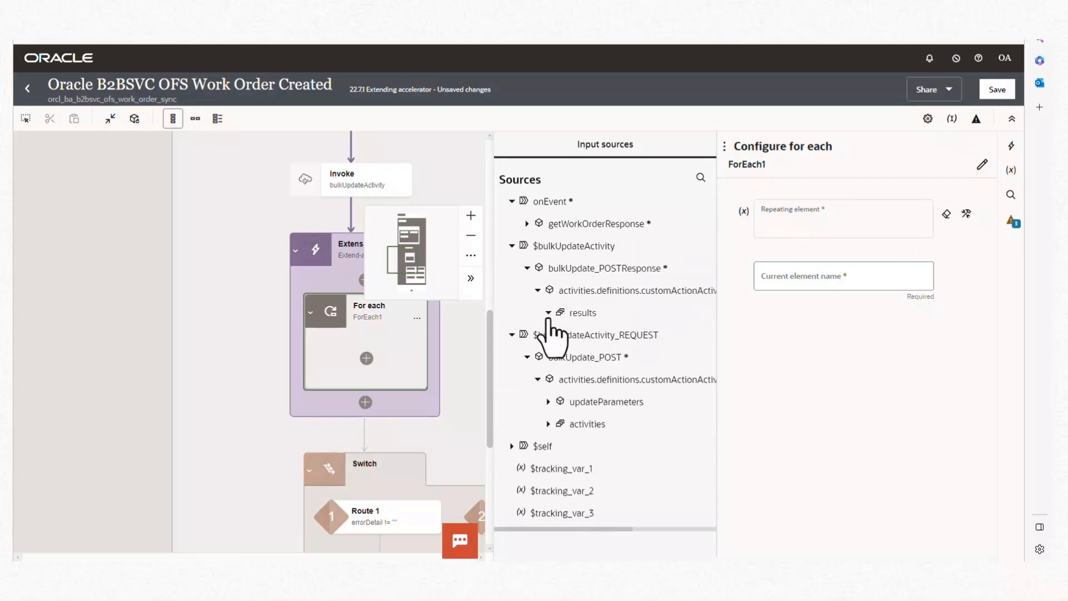
left_click_drag(570, 313, 811, 222)
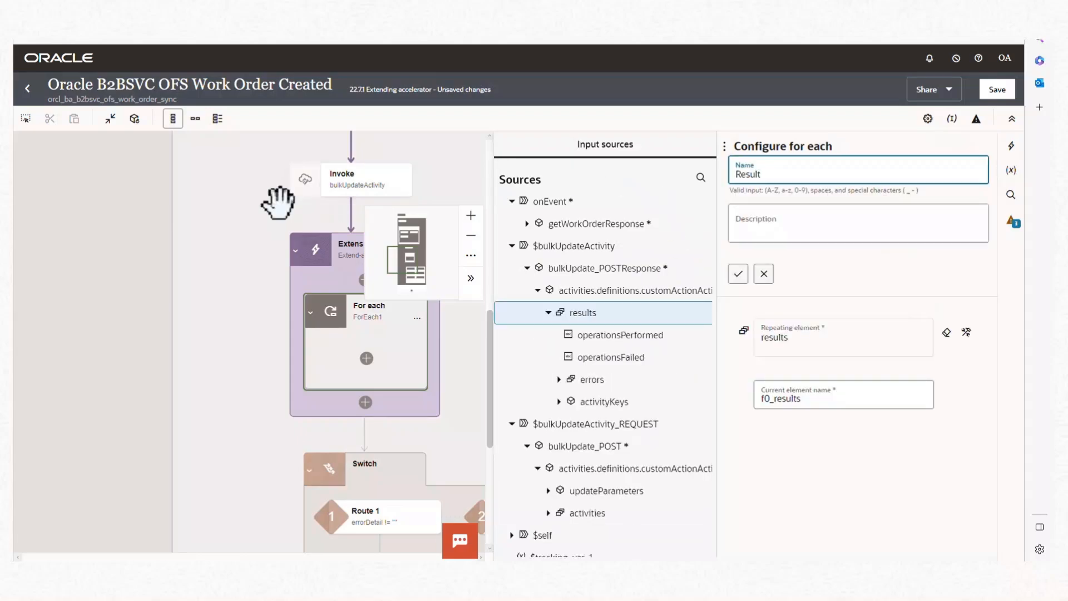
left_click(237, 206)
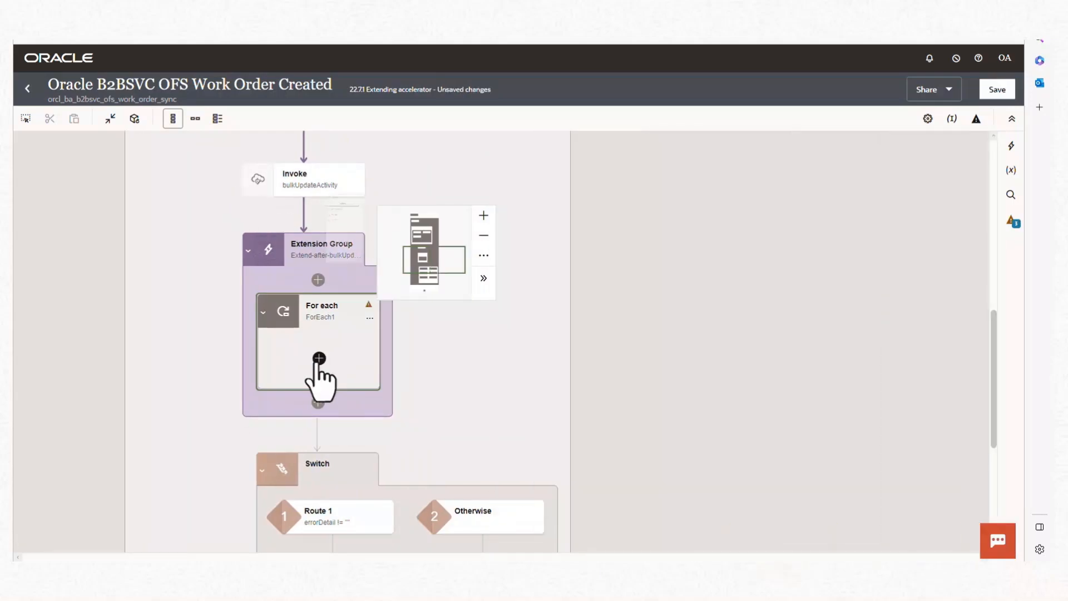
Add a Switch inside the For each loop and configure its Route 1 as Has Error with the condition operationsFailed = "Y"
left_click(319, 359)
left_click(383, 325)
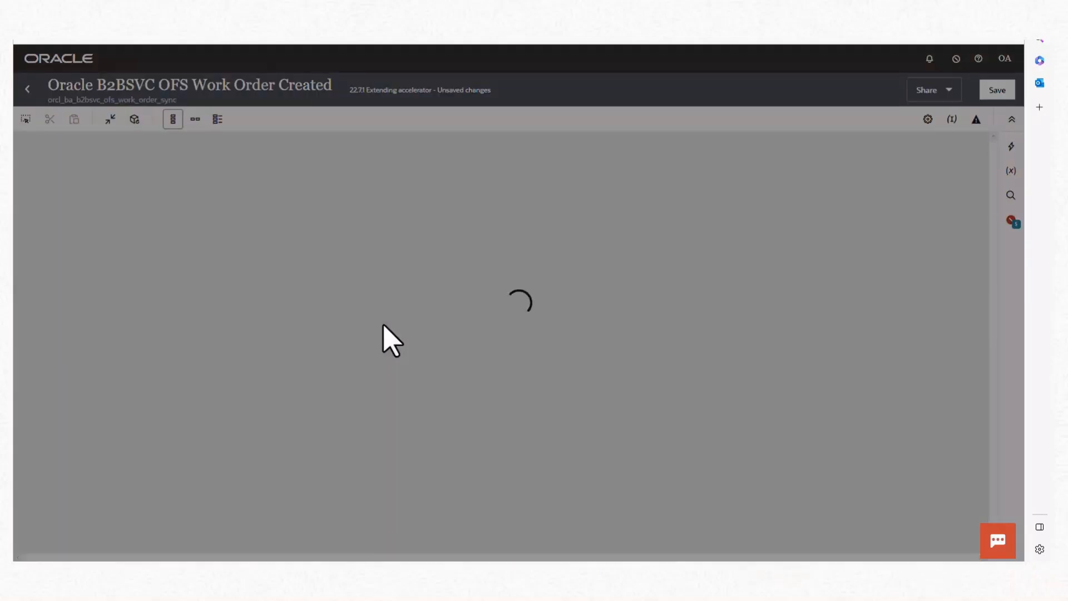
left_click(386, 448)
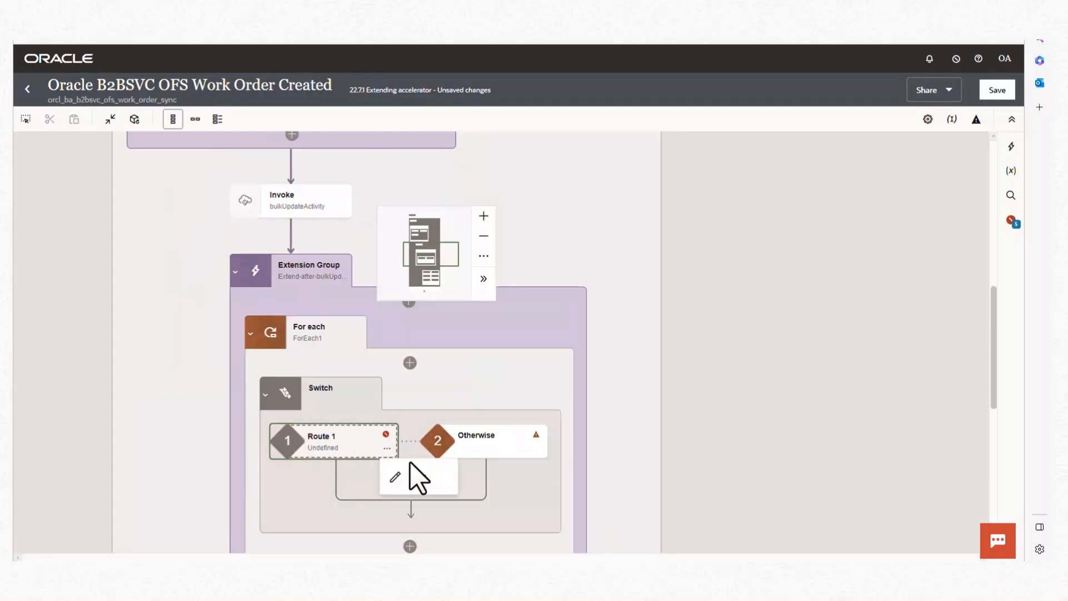
left_click(423, 484)
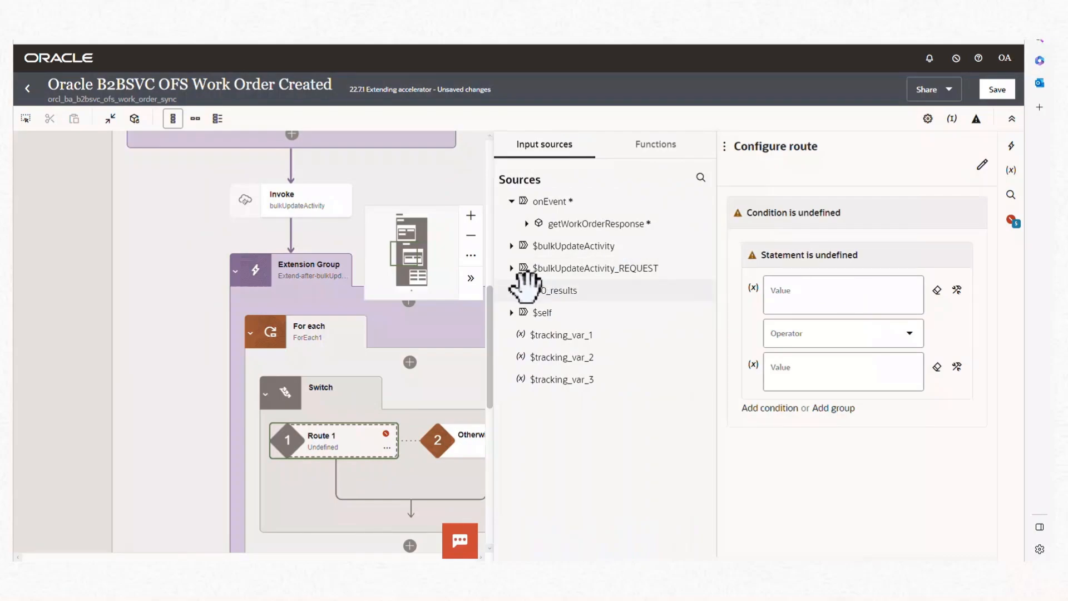
left_click(511, 290)
left_click(526, 312)
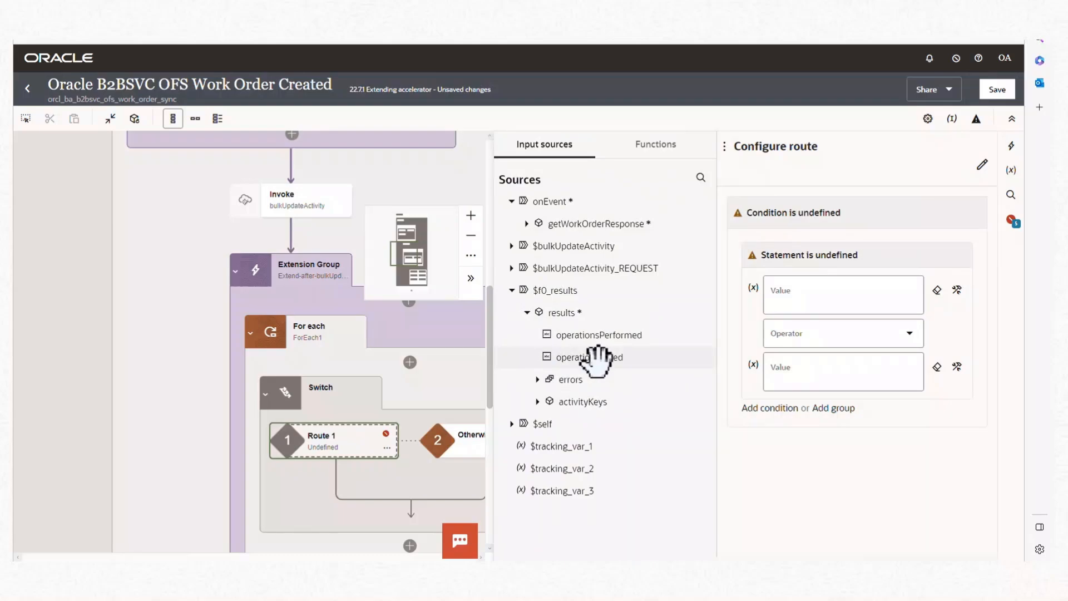
left_click_drag(596, 360, 785, 370)
type("'Y")
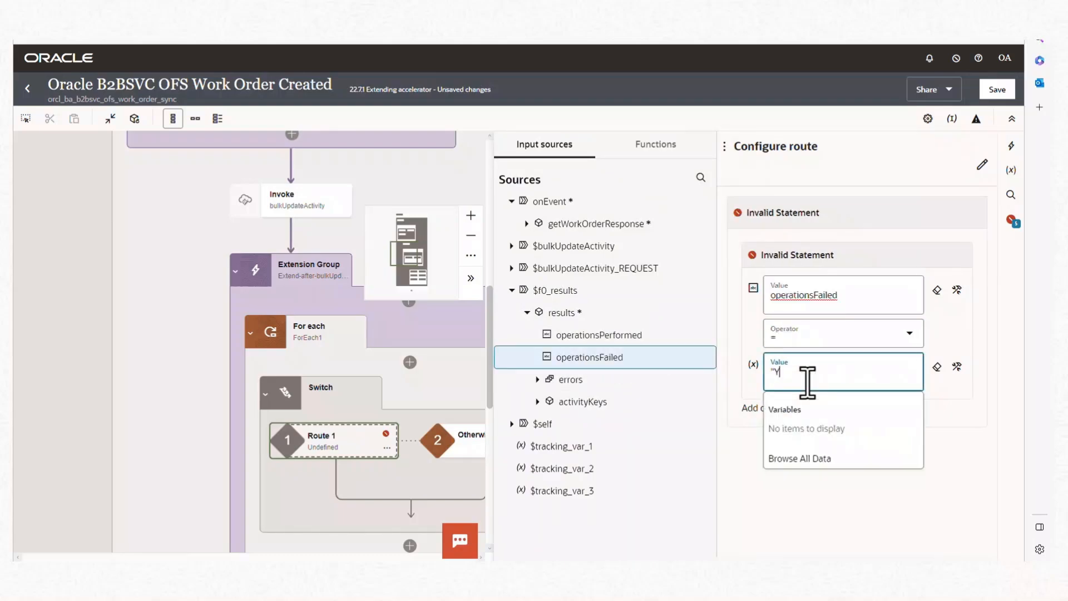
type("'")
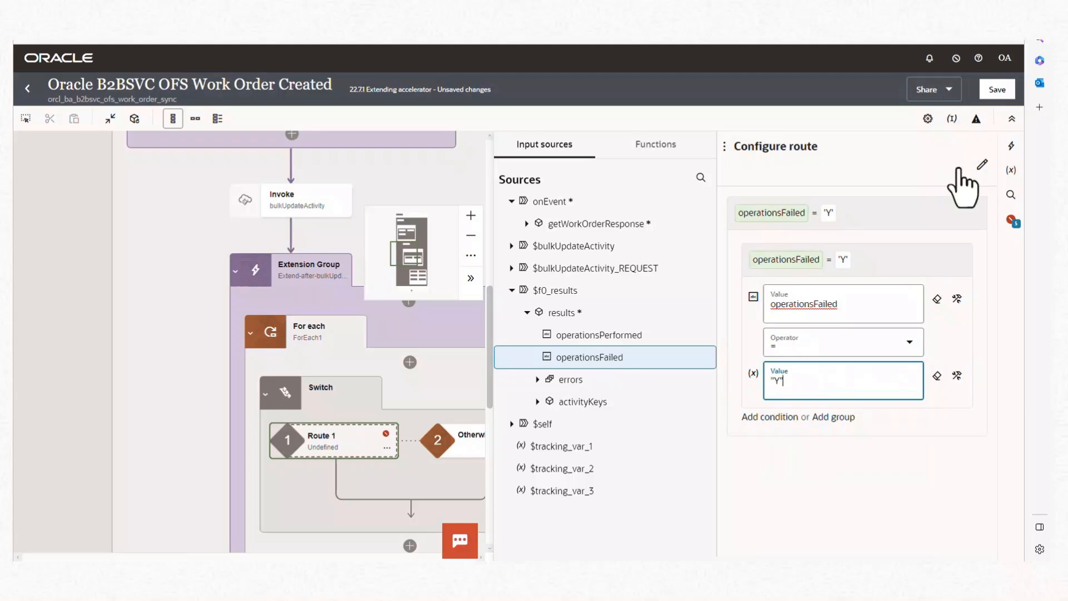
left_click(745, 177)
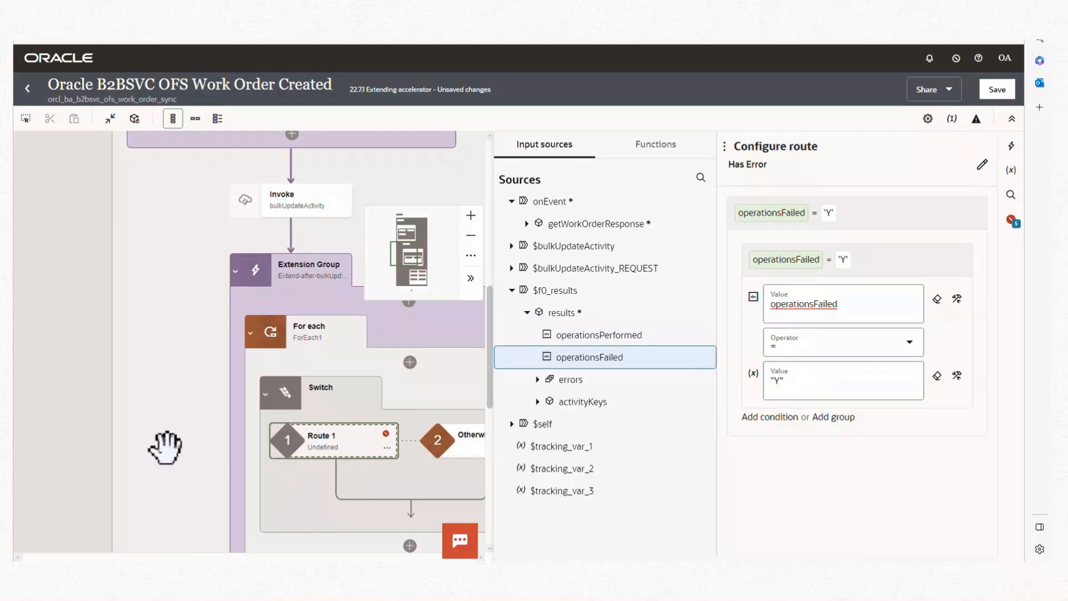
key("ctrl+s")
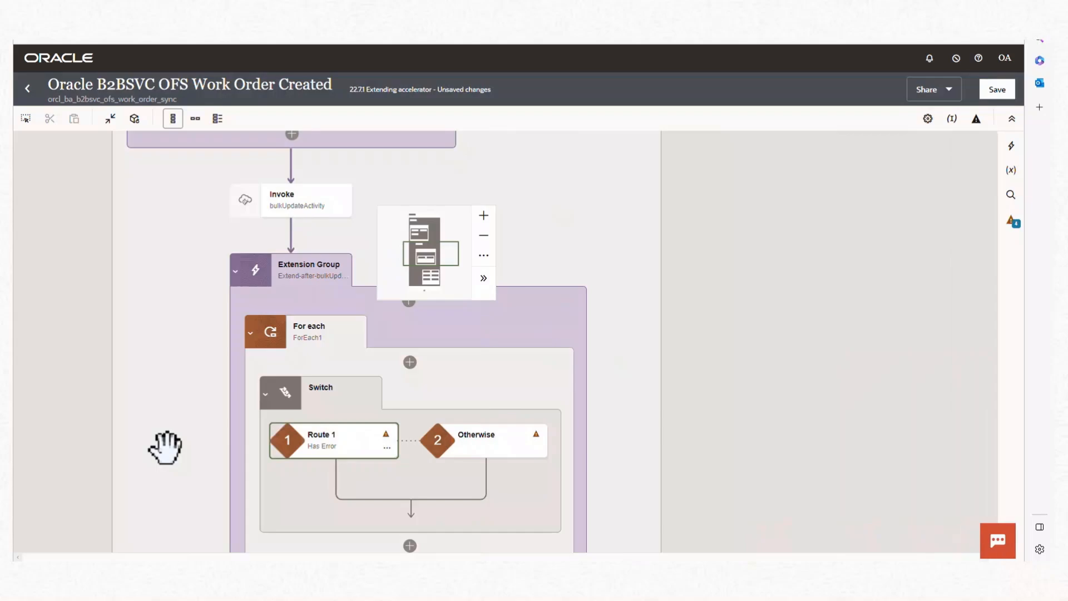
Review the extension groups before and after the bulkUpdateActivity invoke in the integration flow
scroll(165, 448, "down", 2)
scroll(165, 448, "down", 2)
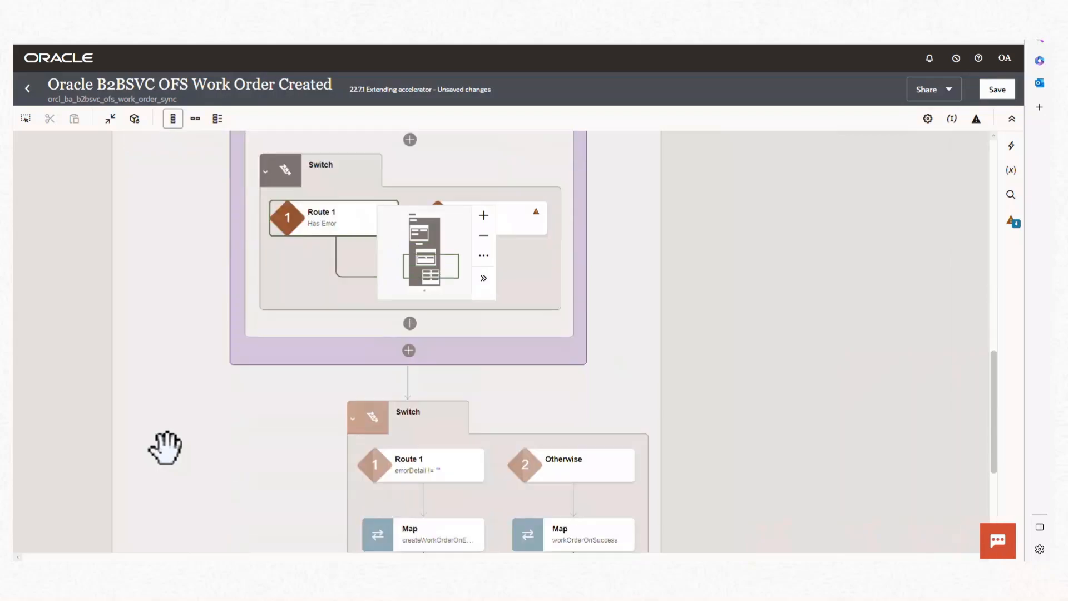
scroll(165, 448, "up", 5)
scroll(165, 447, "up", 1)
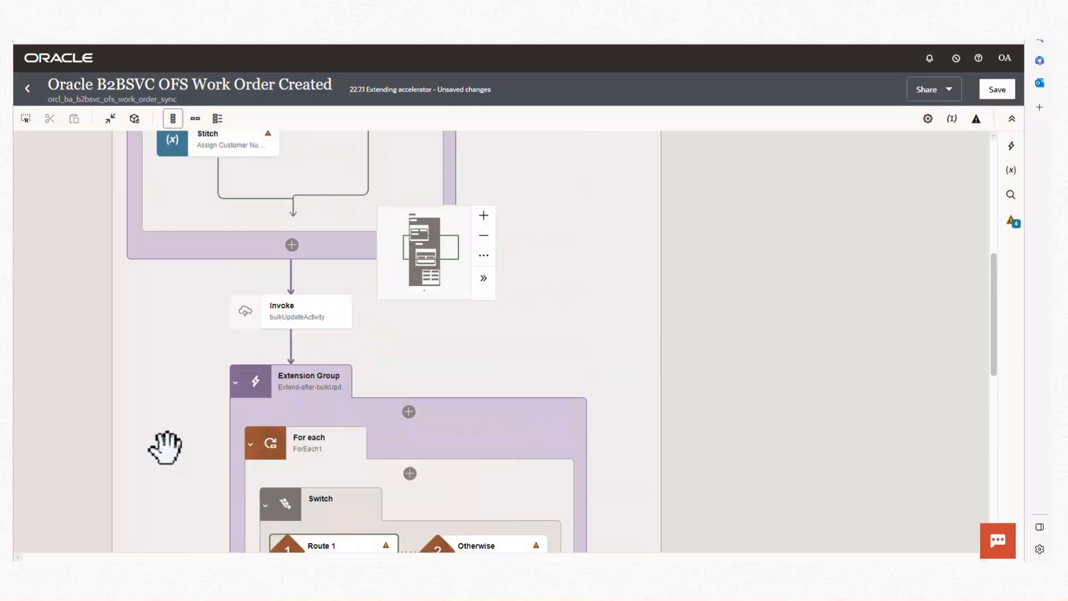
scroll(166, 448, "up", 4)
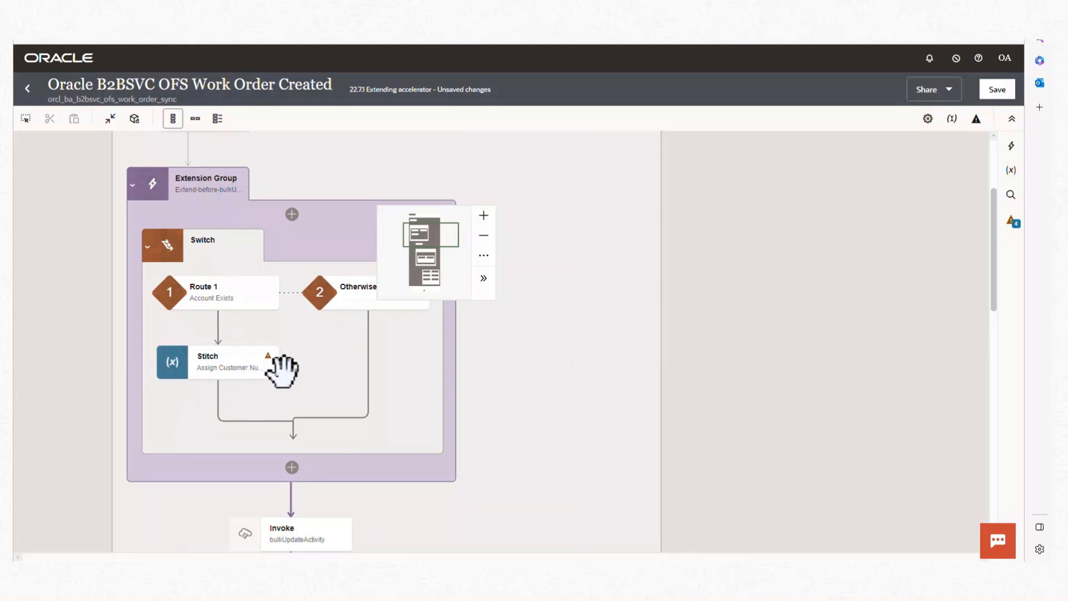
Save the extended Oracle B2BSVC OFS Work Order Created integration and return to its project
scroll(282, 370, "down", 5)
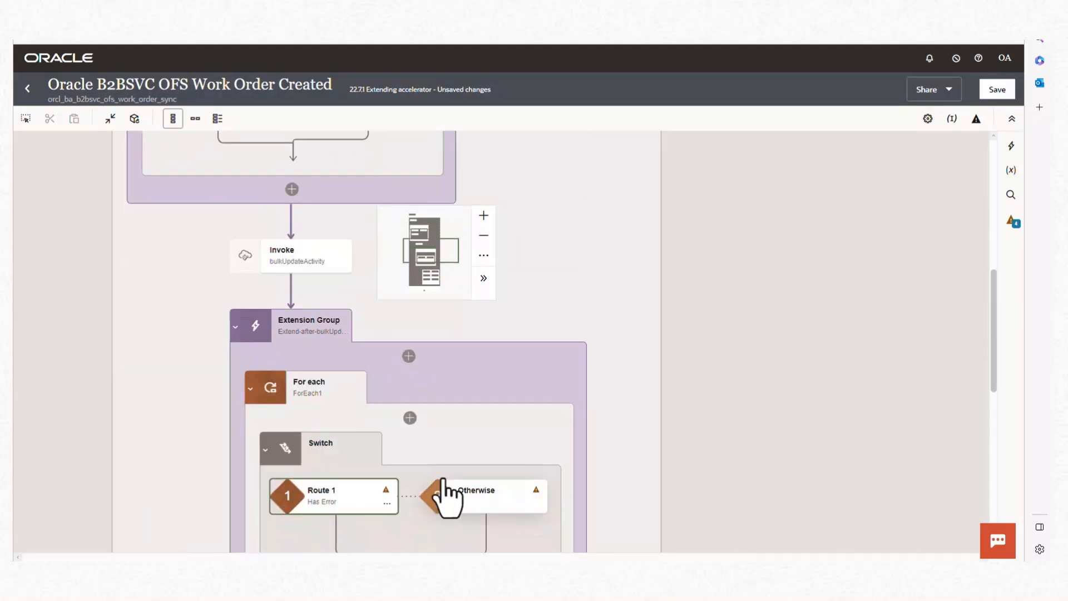
scroll(445, 495, "down", 3)
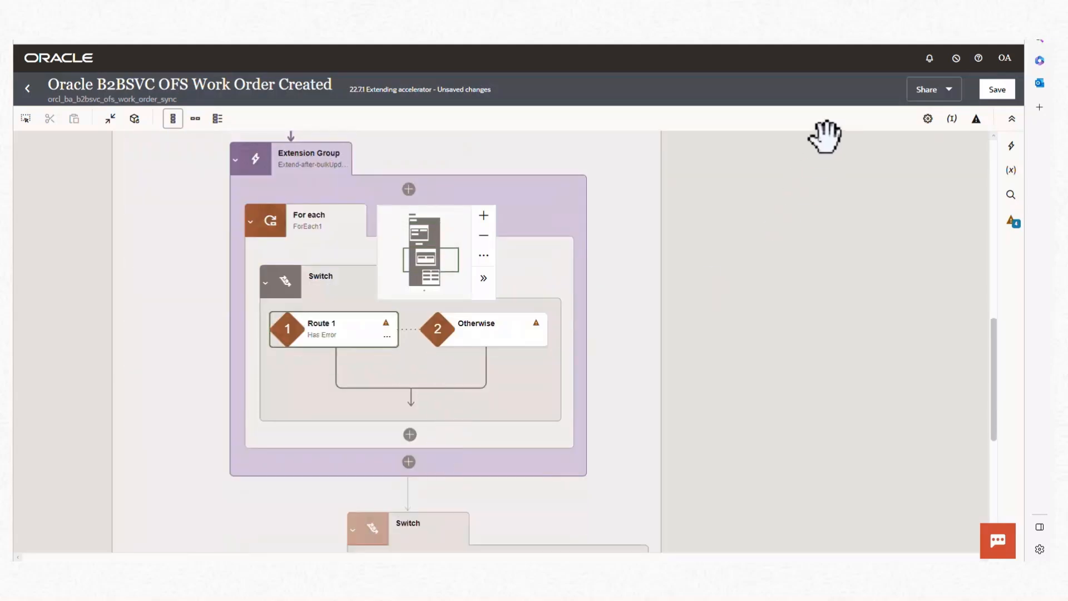
left_click(998, 90)
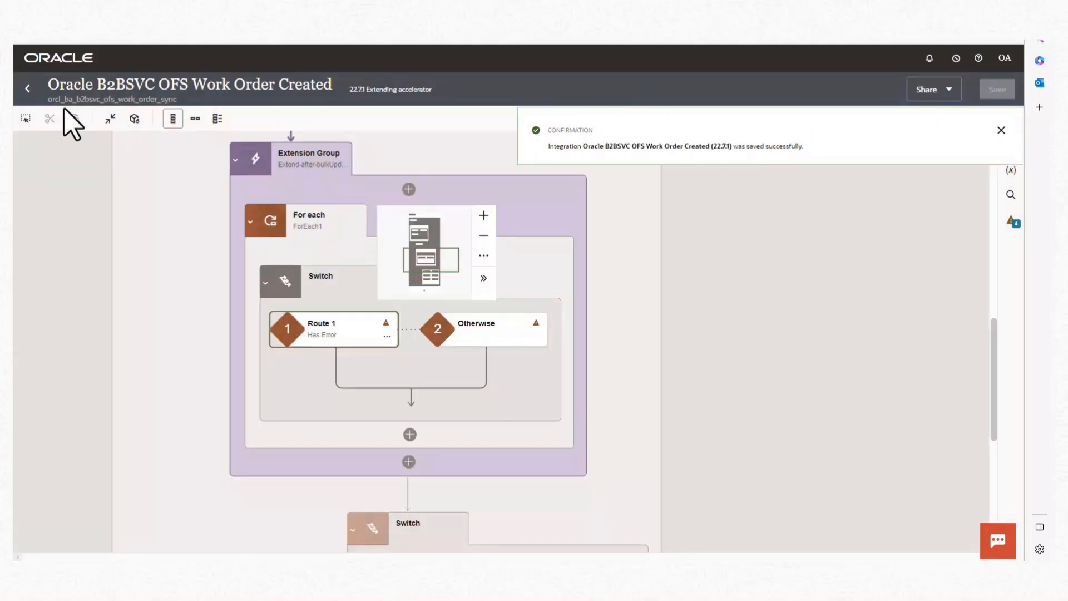
left_click(28, 98)
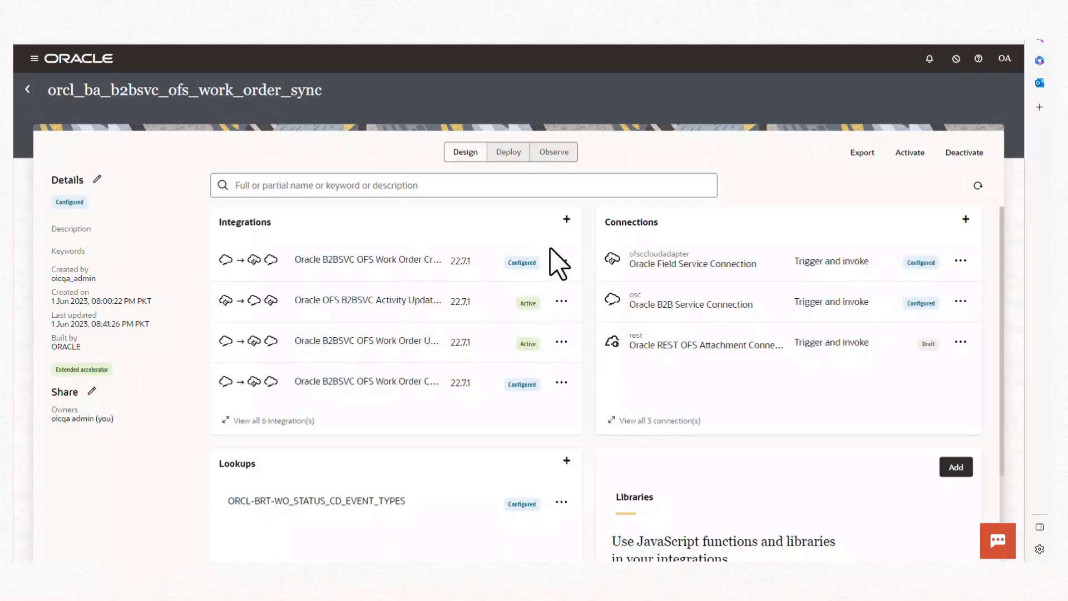
Activate the Oracle B2BSVC OFS Work Order Created integration with the Debug tracing level and refresh the project
left_click(561, 261)
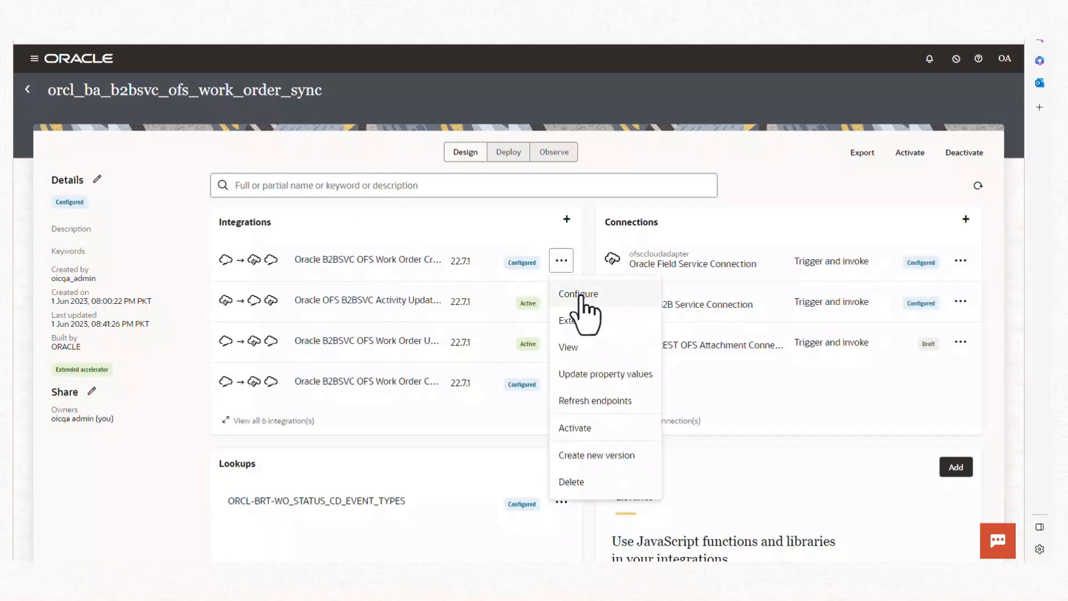
left_click(583, 431)
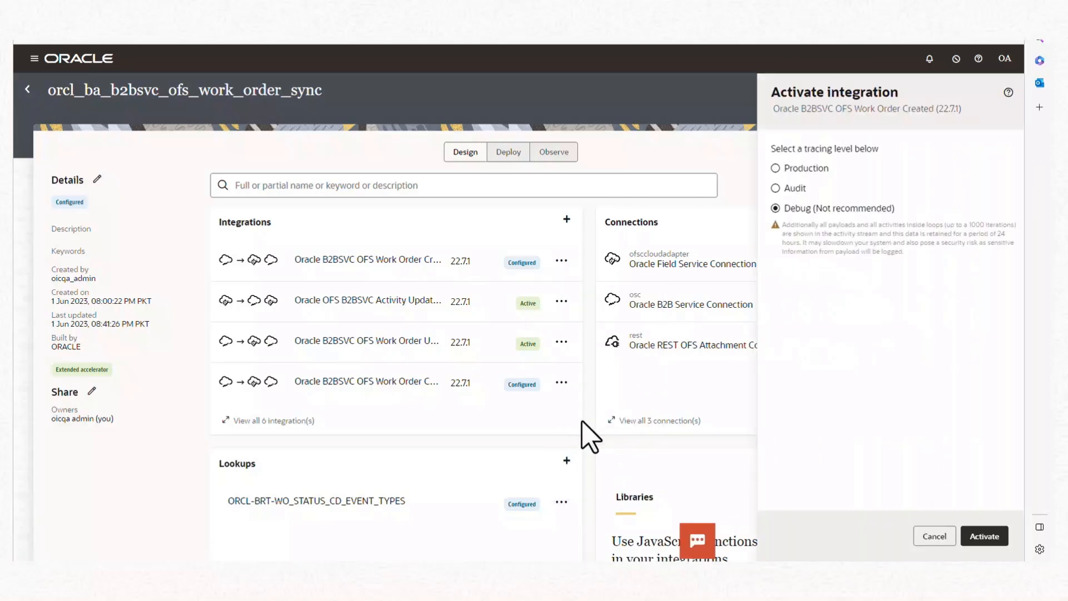
left_click(974, 188)
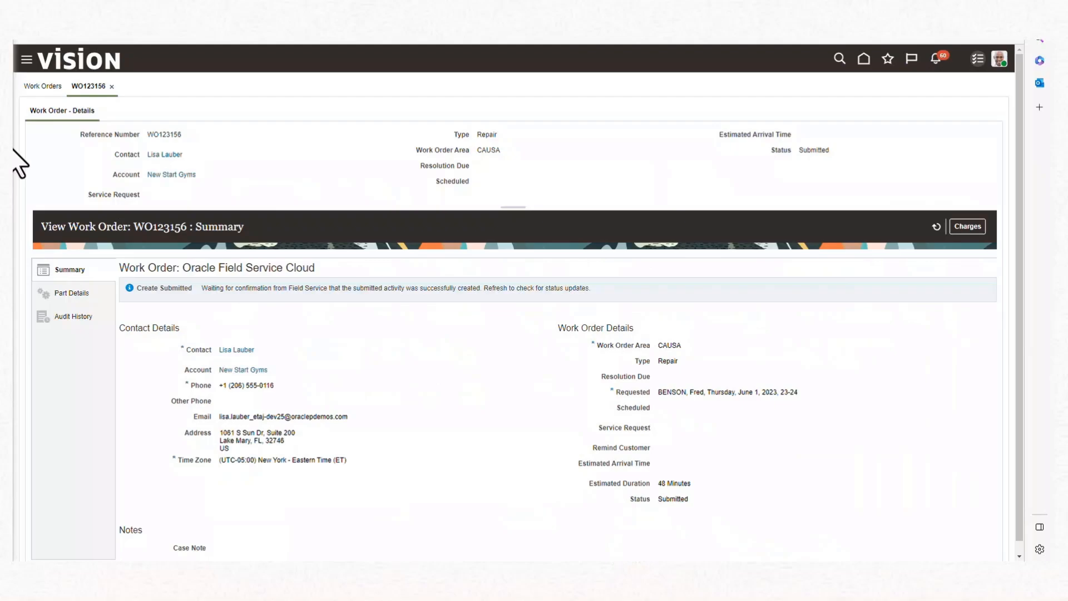
In Fusion Service, close the open work order and create an all-day Repair work order for New Start Gyms in area CAUSA
left_click(112, 86)
left_click(970, 165)
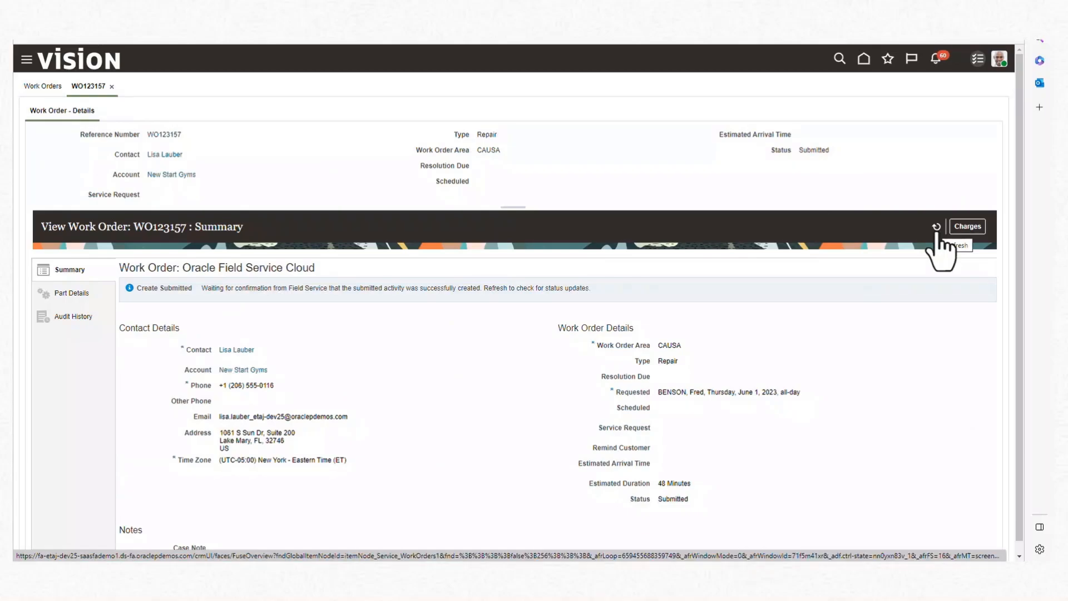
left_click(936, 228)
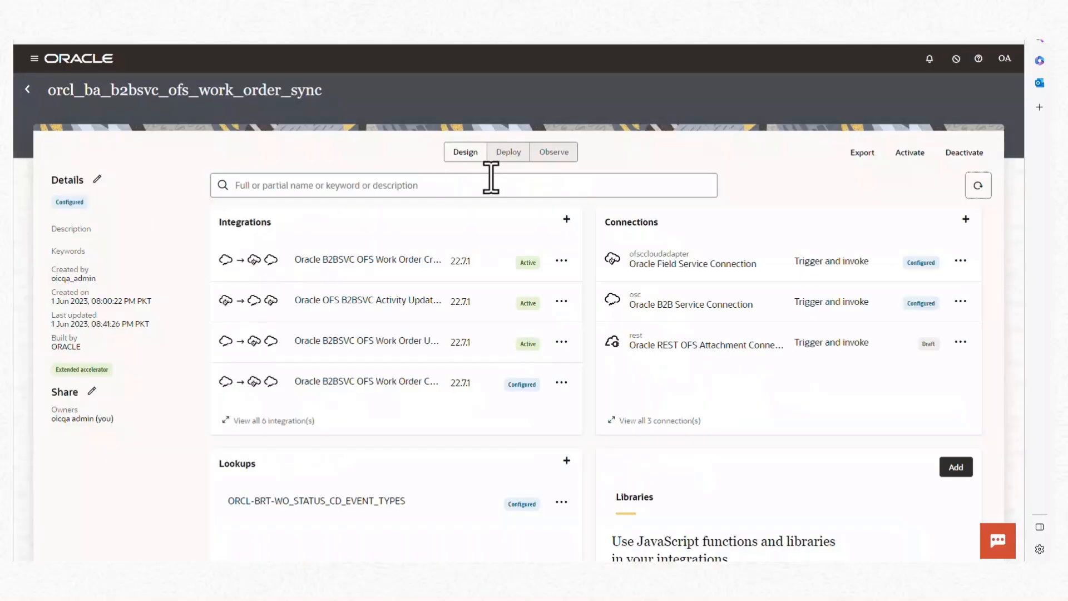
Check the project's integration instances and examine the new work order's account number in its Oracle Field Service activity details
left_click(552, 152)
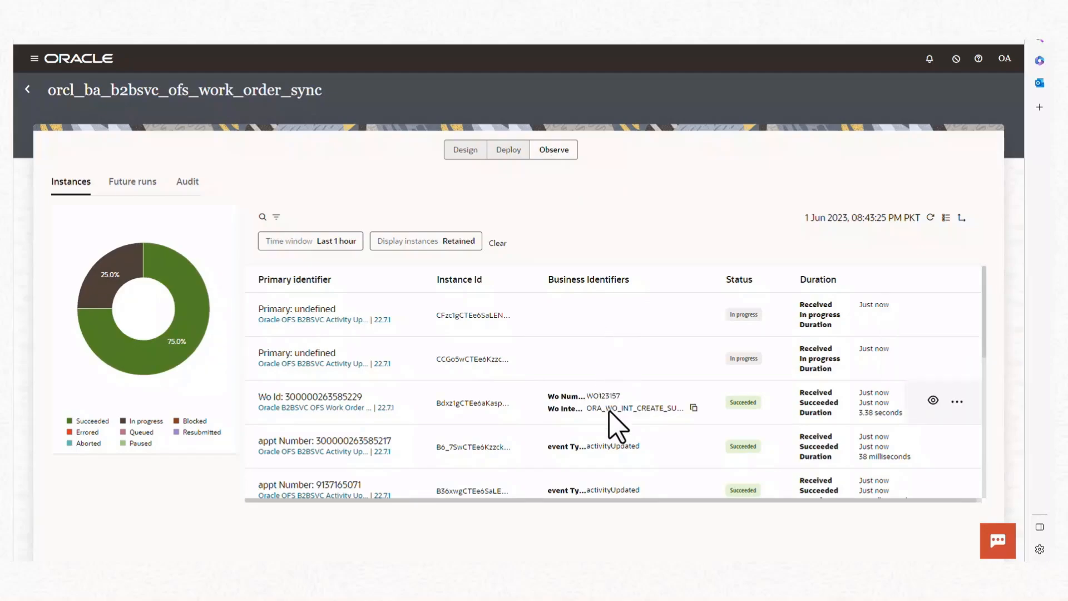
left_click(15, 177)
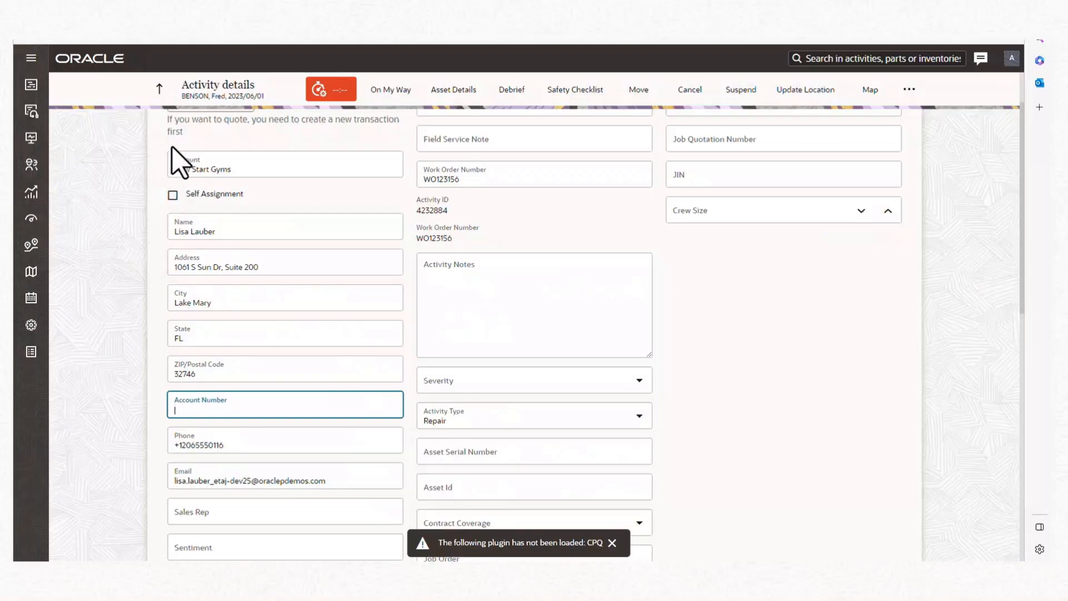
left_click(158, 93)
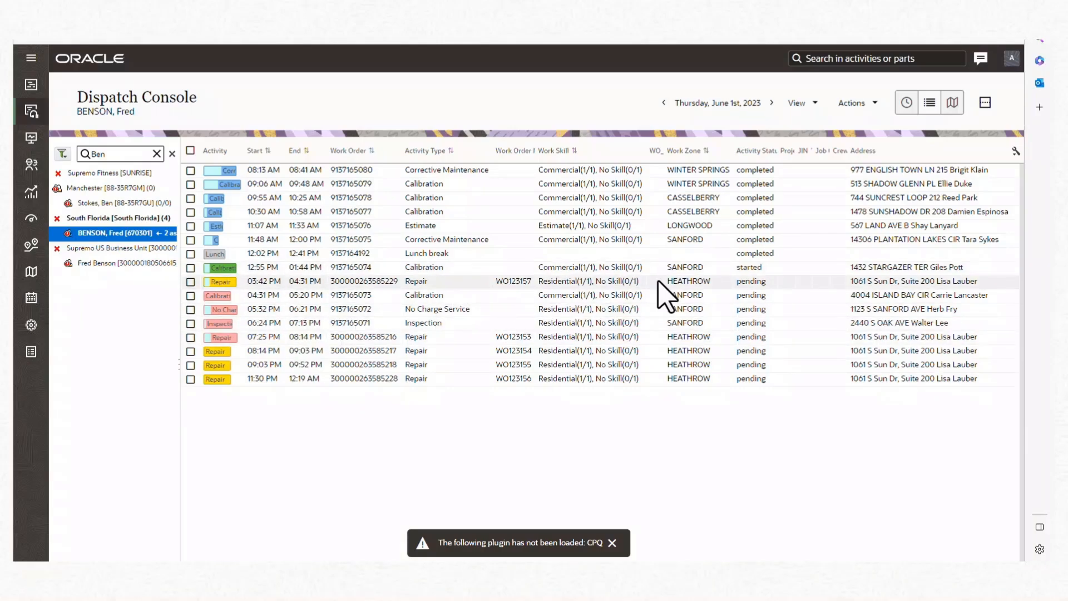
left_click(217, 283)
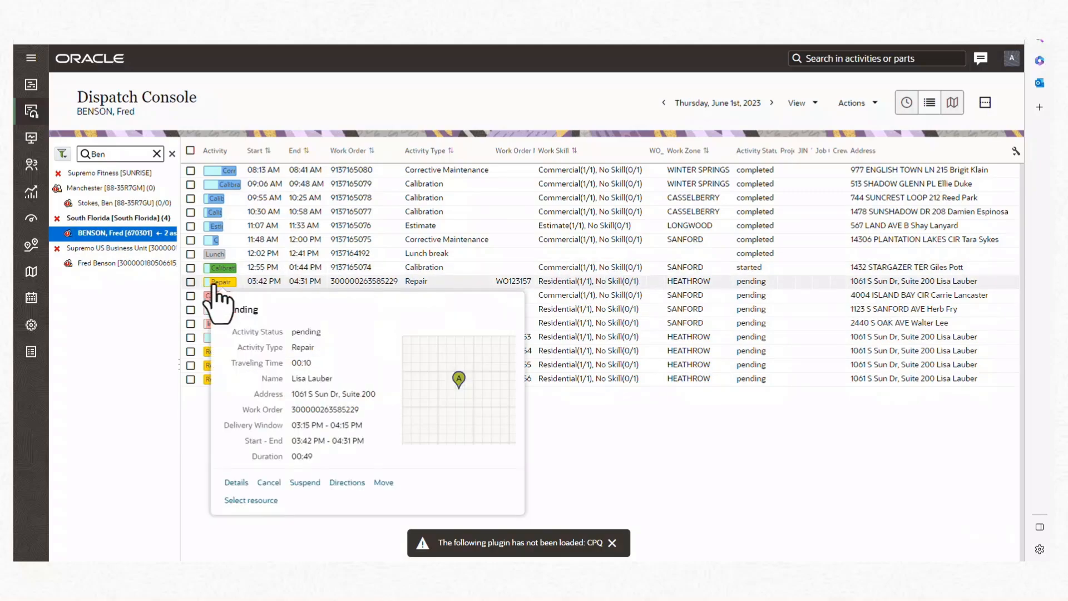
left_click(236, 487)
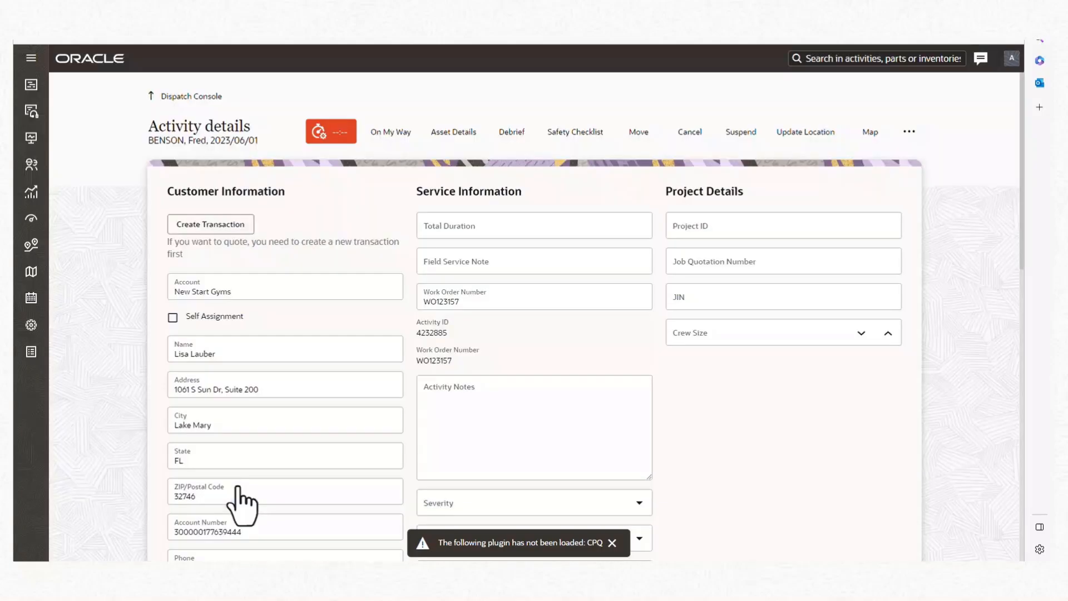
scroll(238, 500, "down", 3)
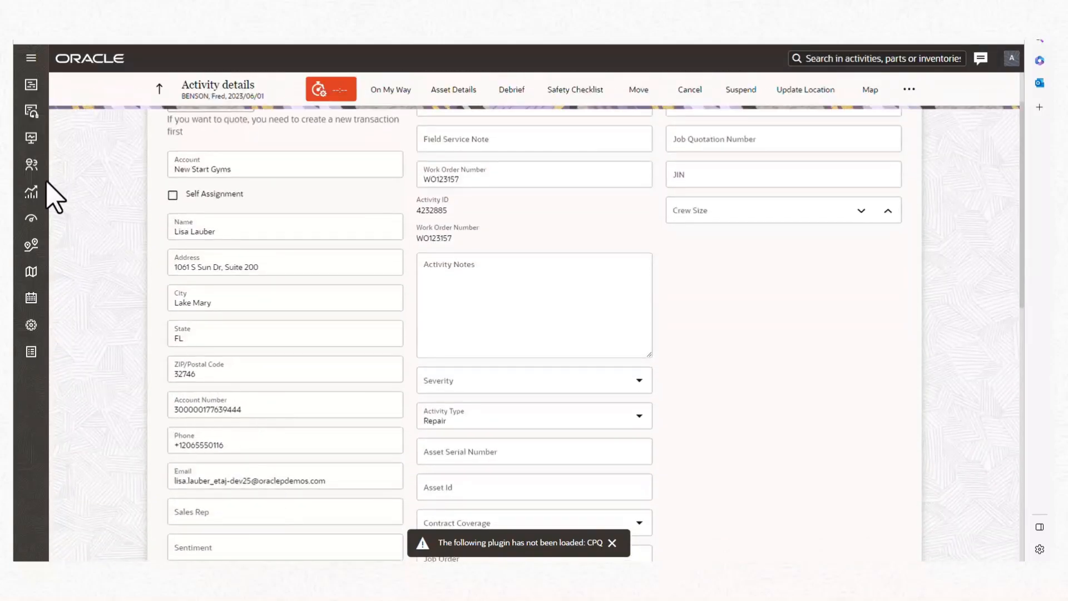
In Oracle Integration, examine the new work order's instance, including both extension groups and the ForEach1 entries in the activity stream
left_click(15, 189)
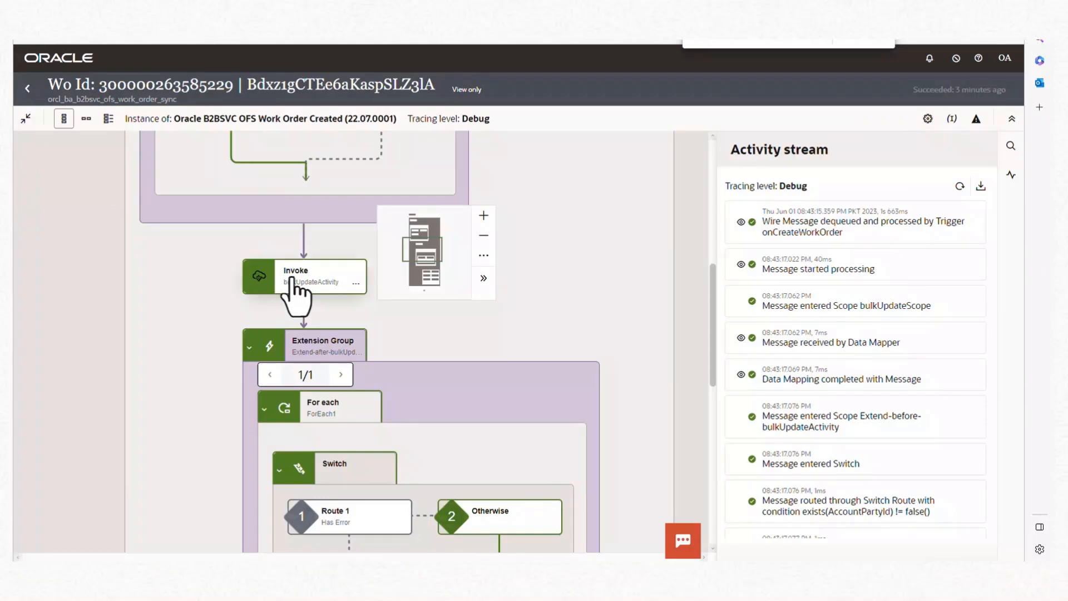
scroll(294, 290, "up", 5)
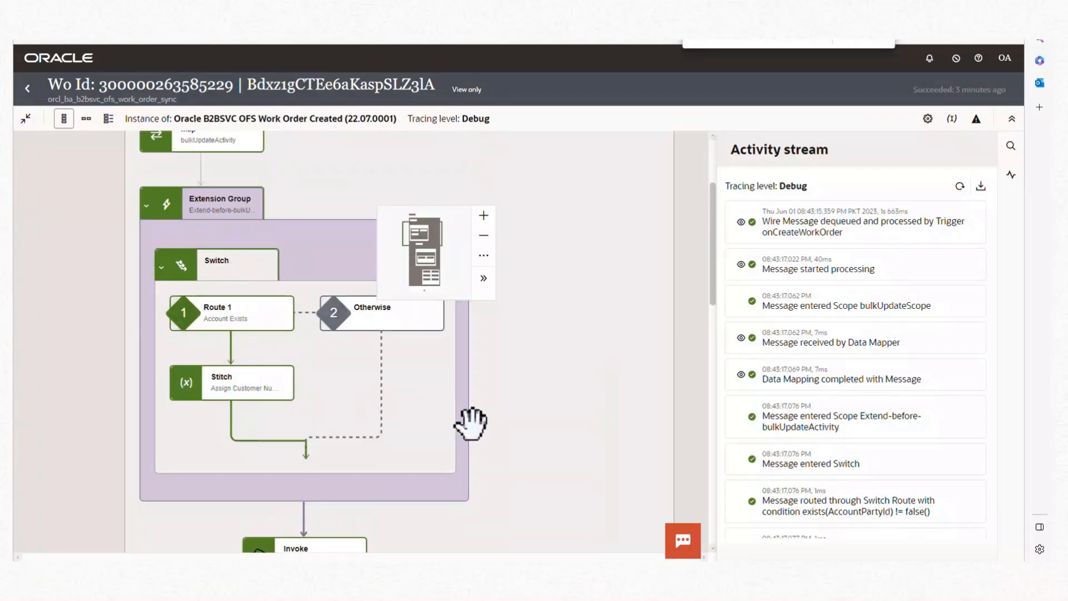
scroll(470, 424, "down", 4)
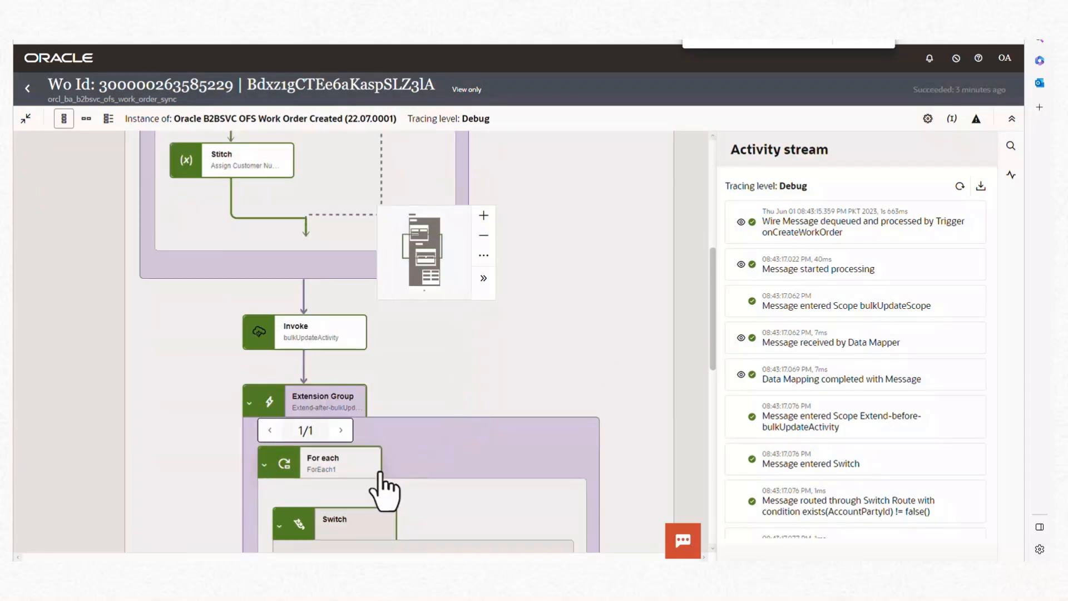
right_click(374, 488)
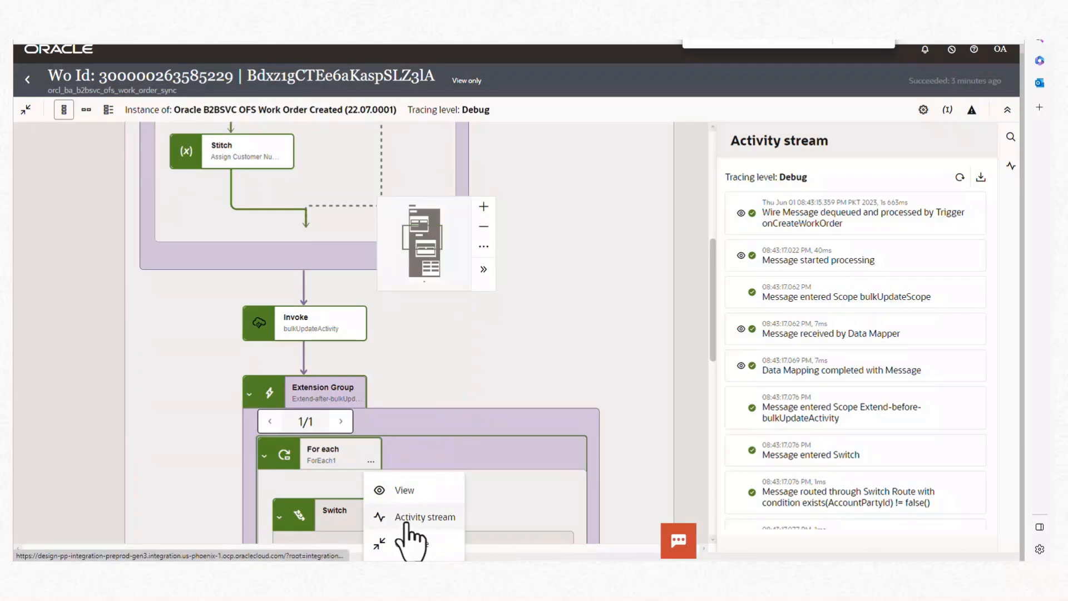
left_click(407, 523)
scroll(832, 439, "down", 5)
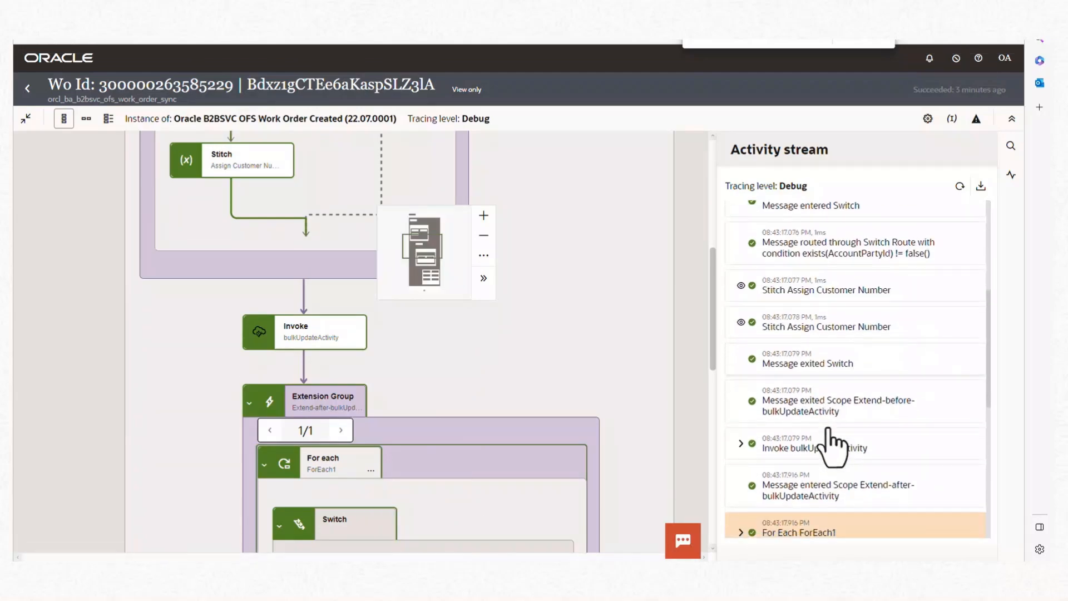
left_click(739, 363)
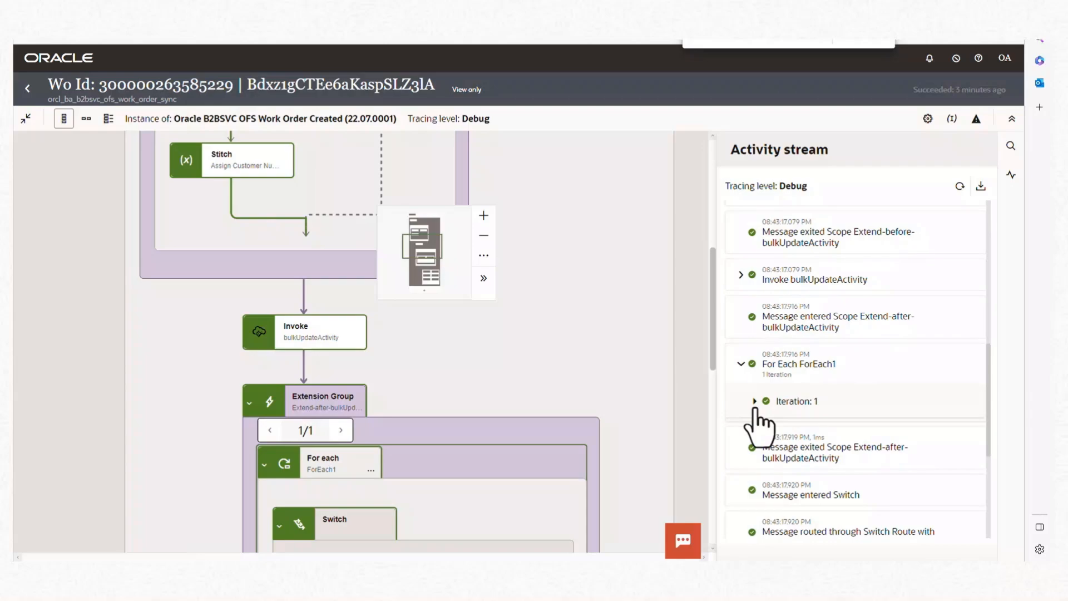
scroll(565, 317, "down", 2)
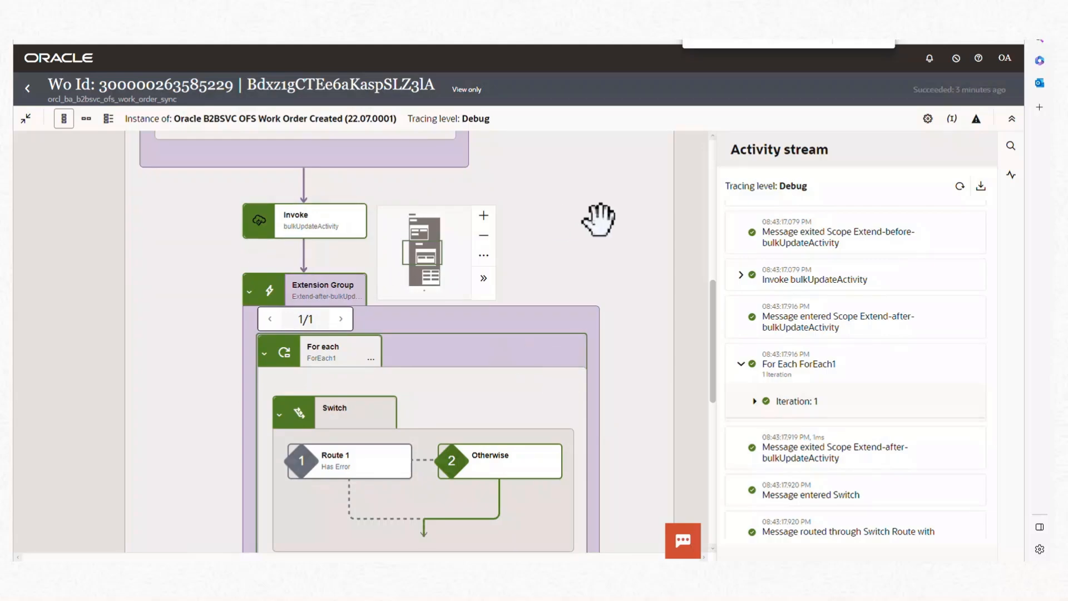
Return to the project's design view and export it as an extended accelerator with project deployment 23C1
left_click(27, 88)
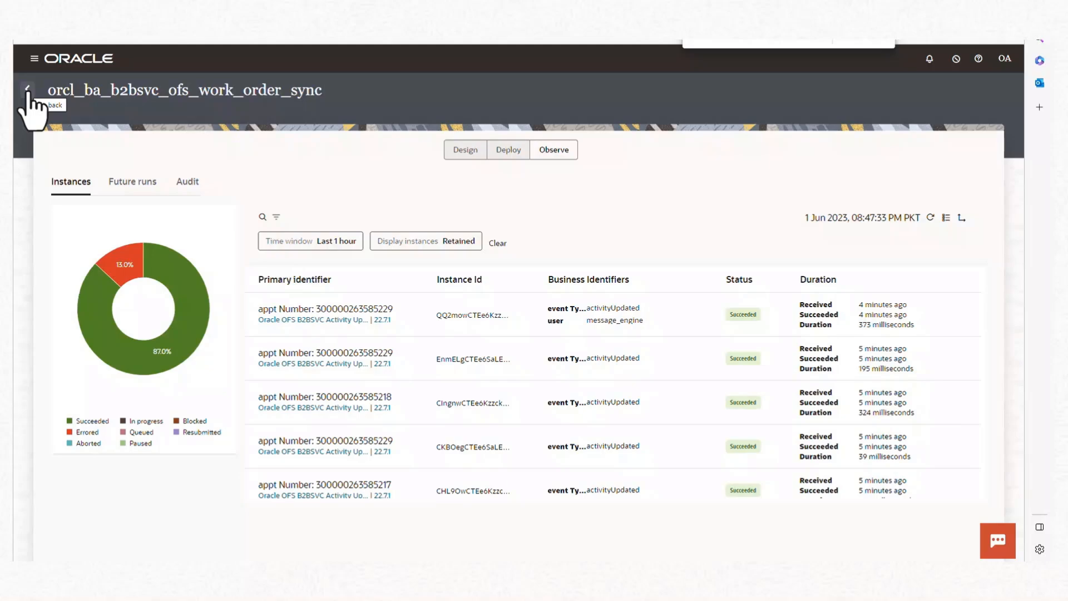
left_click(28, 90)
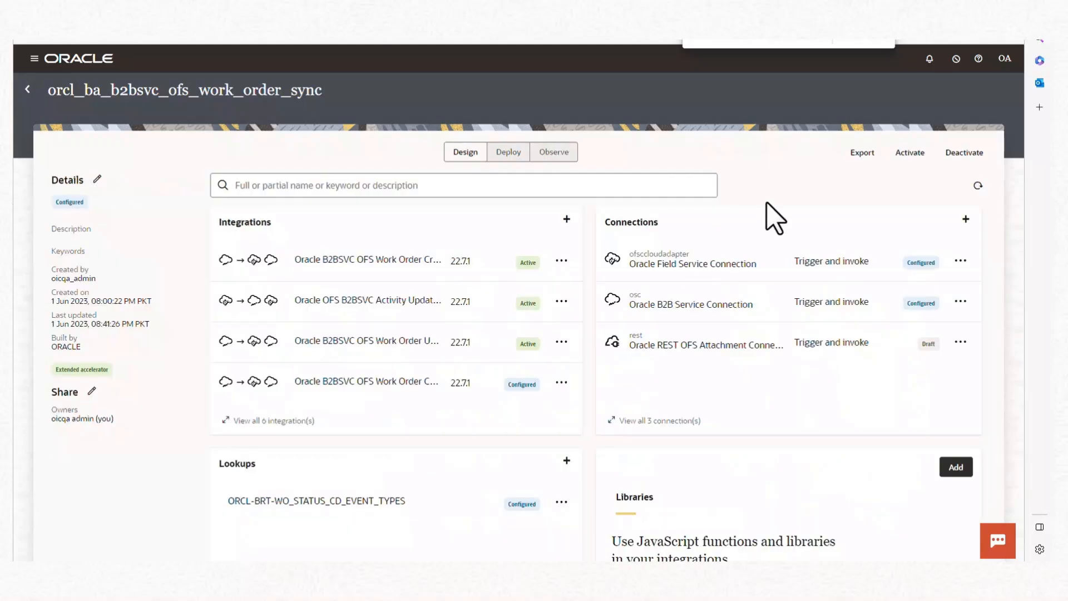
left_click(864, 159)
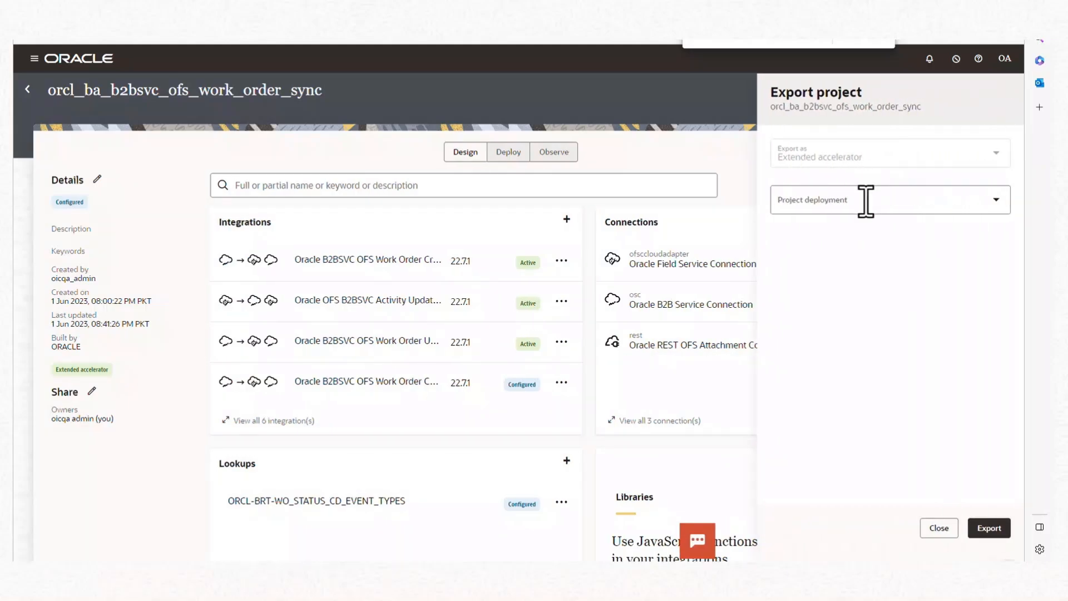
left_click(862, 200)
left_click(841, 234)
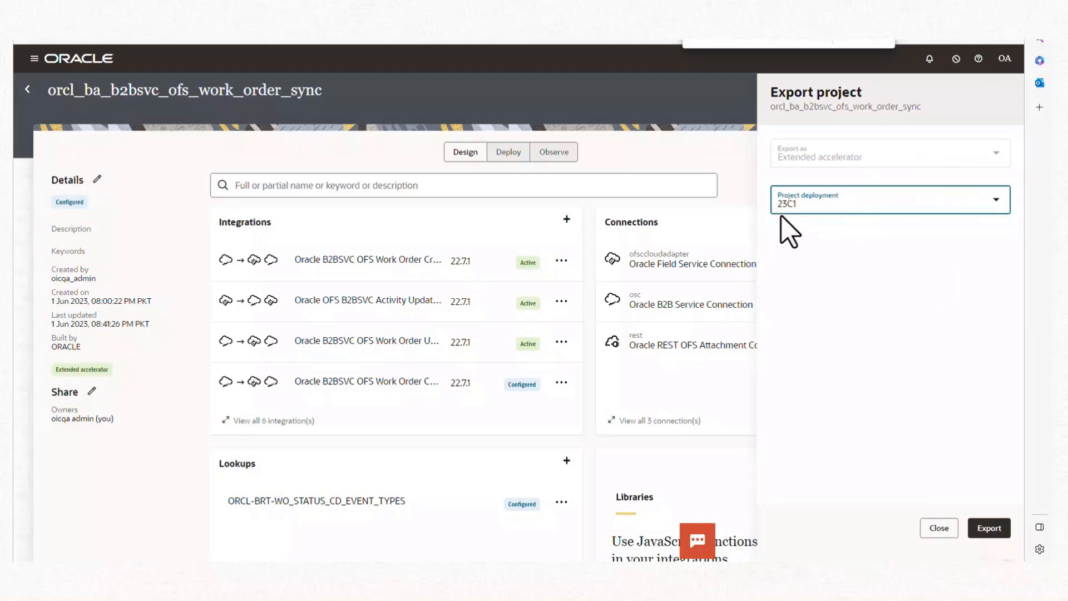
left_click(985, 528)
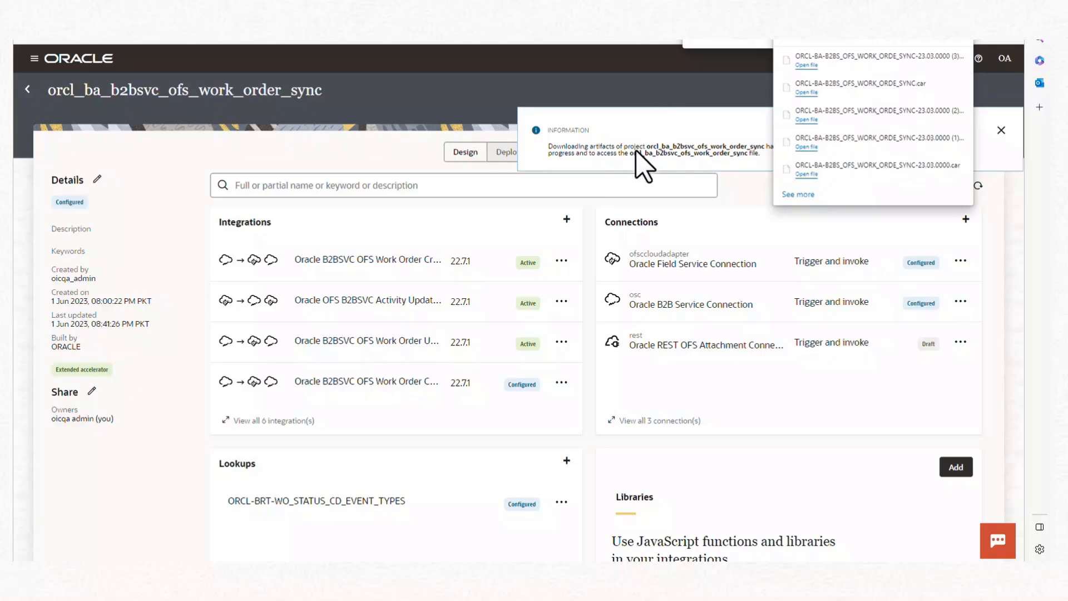
In the other Oracle Integration environment, import the project file ORCL-BA-B2BS_OFS_WORK_ORDE_SYNC-23.03.0000 (3).car
left_click(383, 120)
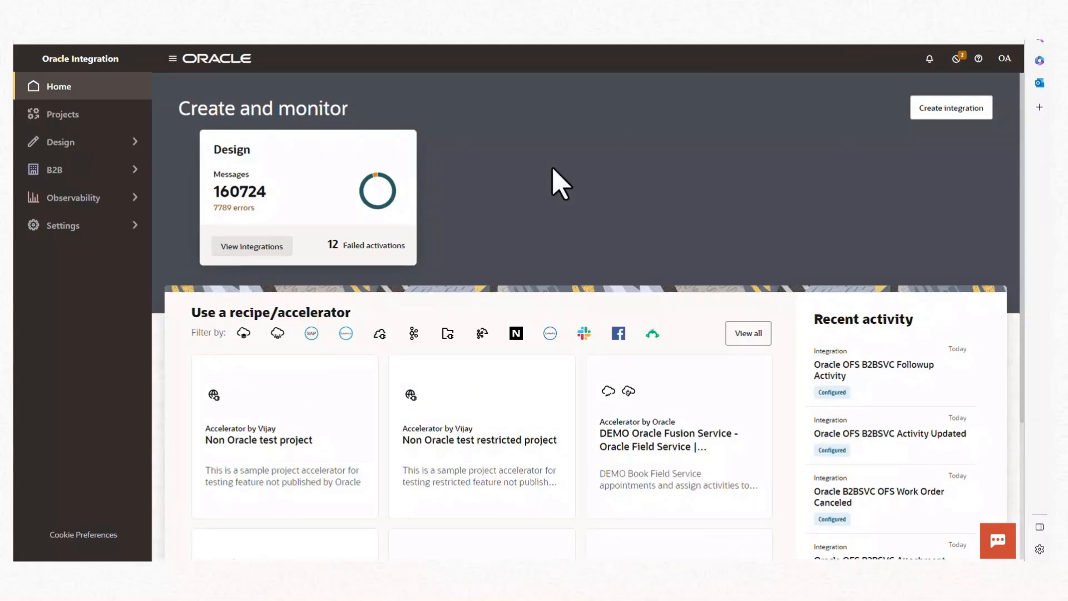
left_click(101, 120)
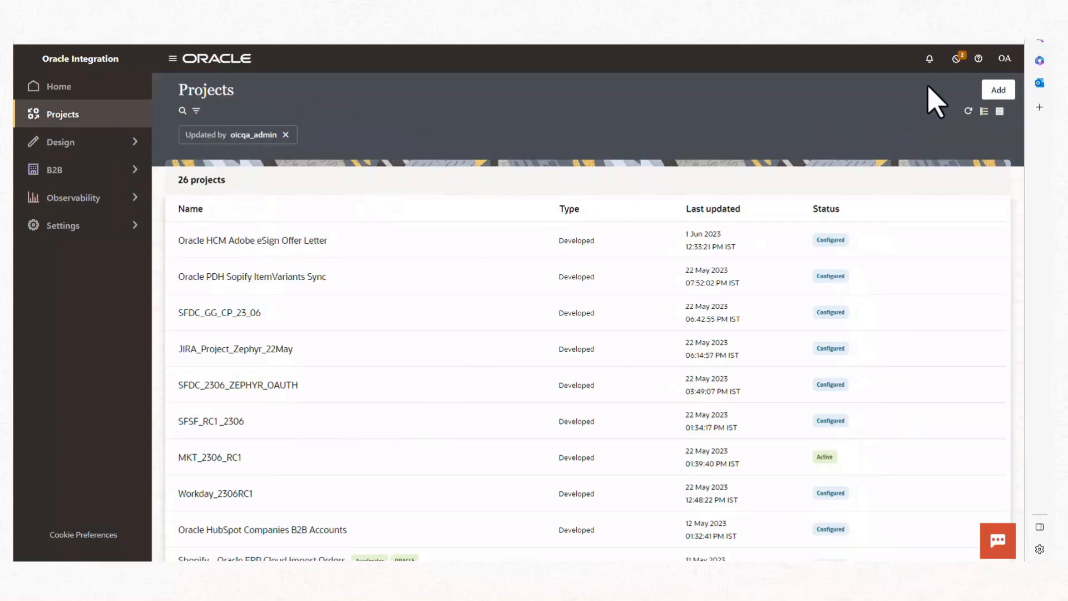
left_click(998, 92)
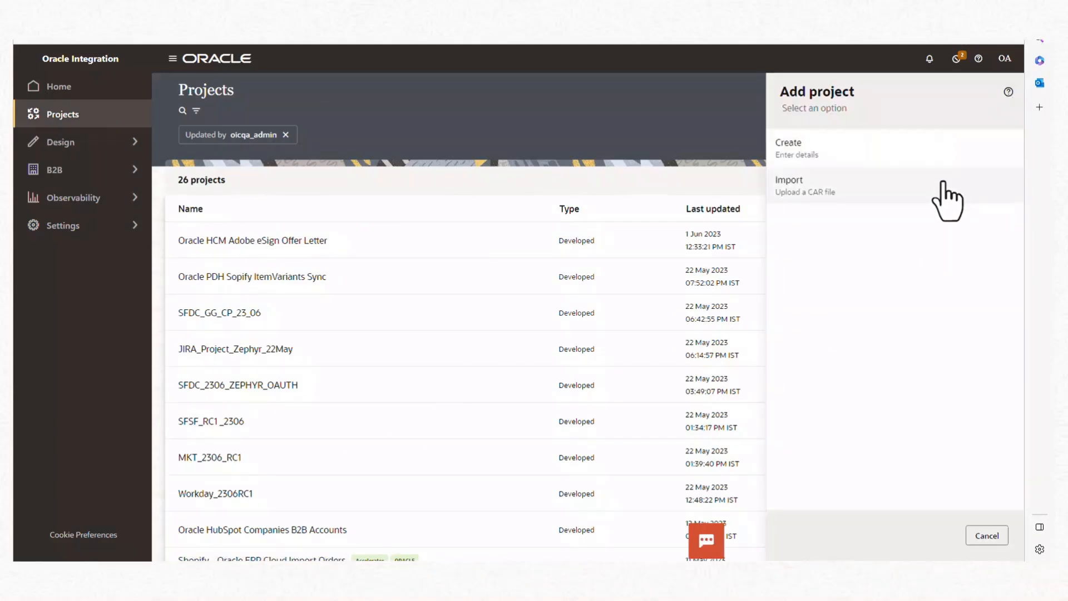
left_click(948, 192)
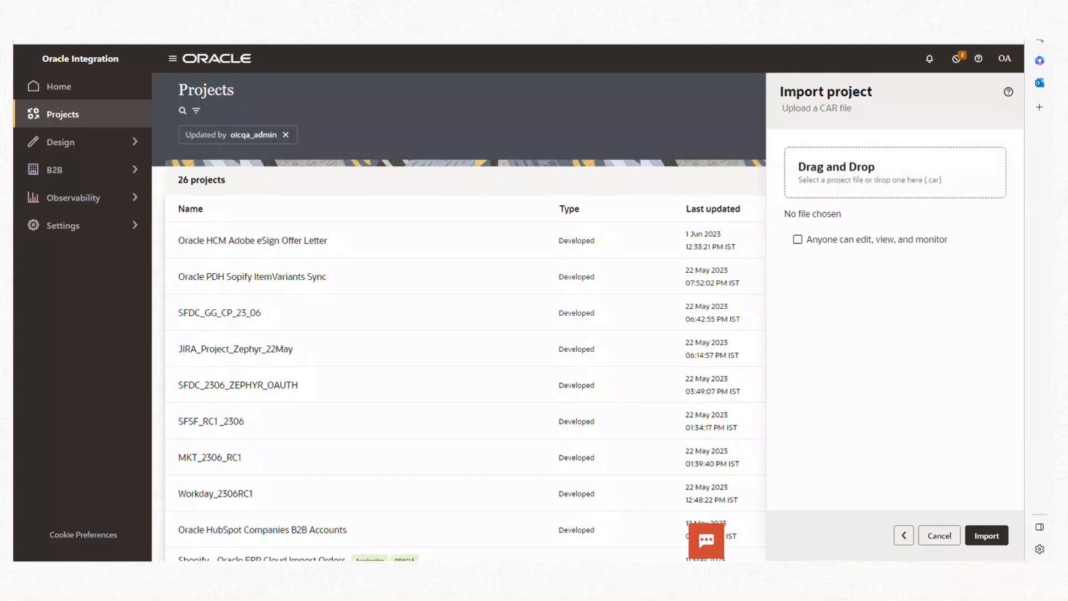
left_click_drag(687, 278, 878, 191)
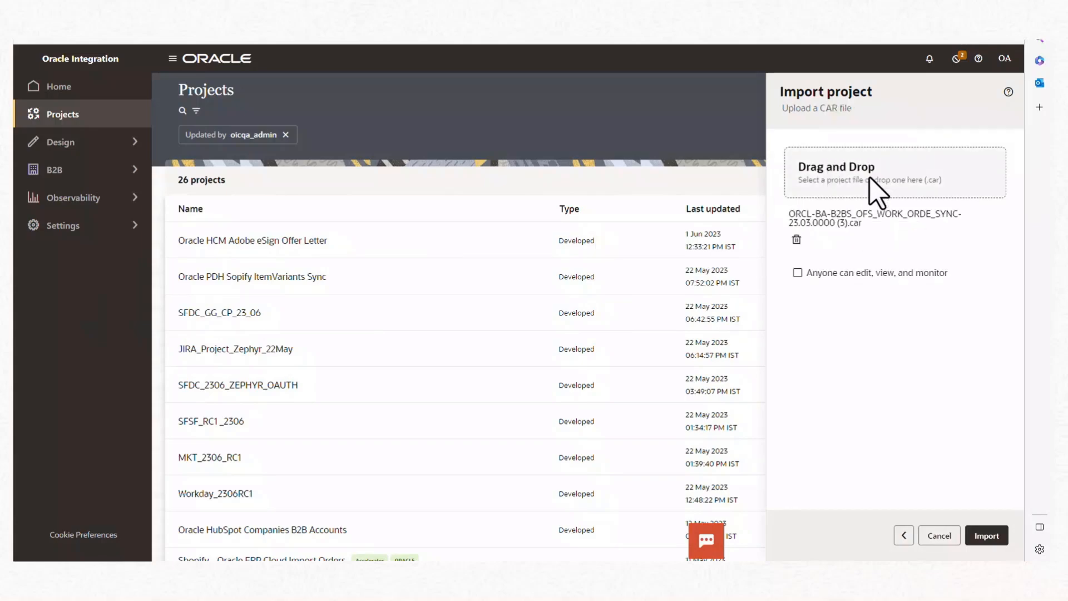
left_click(990, 536)
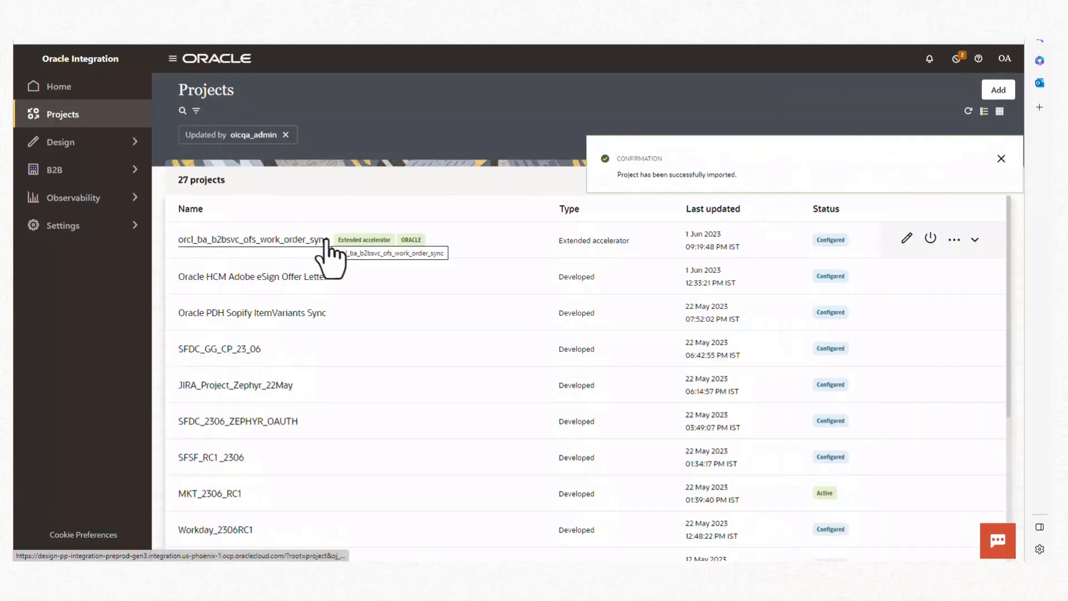
Open the imported orcl_ba_b2bsvc_ofs_work_order_sync project and review its Oracle B2BSVC OFS Work Order Created integration for the custom extension groups
left_click(907, 239)
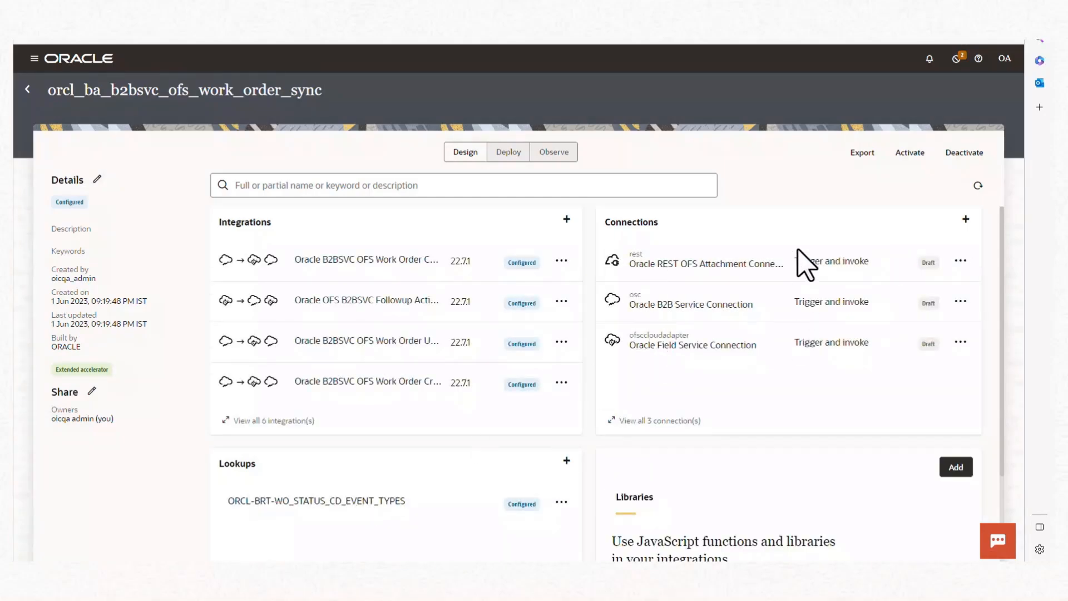
left_click(270, 421)
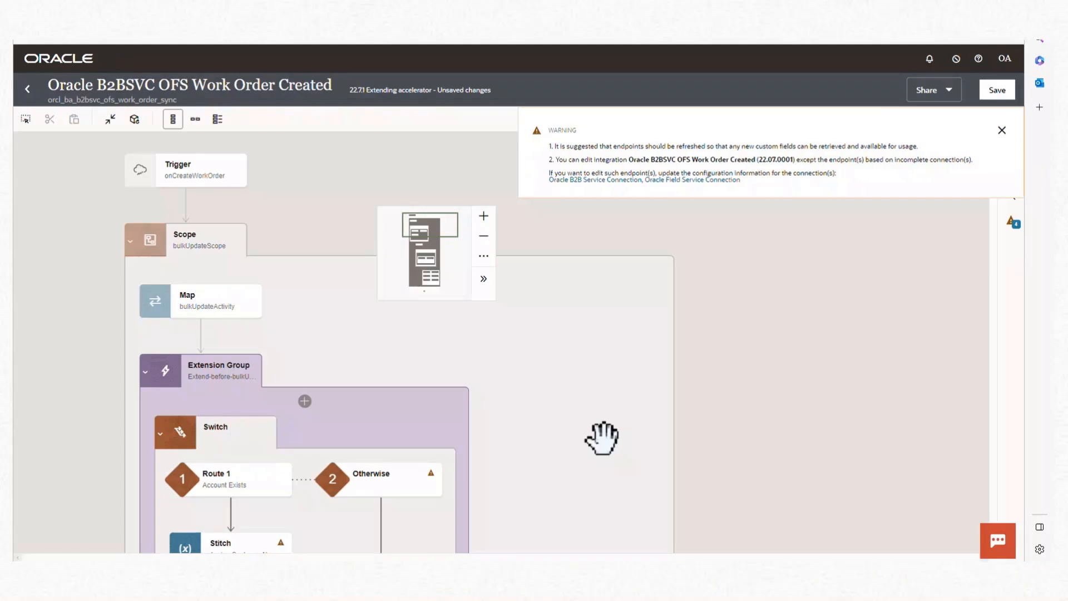
Examine the extension groups before and after the bulkUpdateActivity invoke in the integration flow and dismiss the endpoint warning
left_click_drag(572, 442, 600, 293)
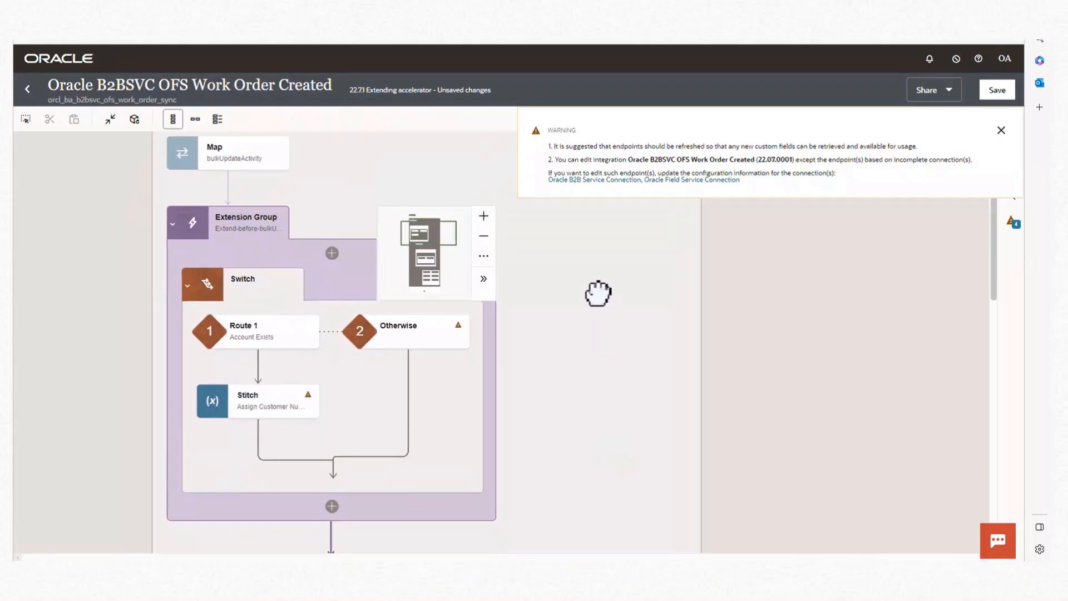
left_click_drag(577, 446, 579, 219)
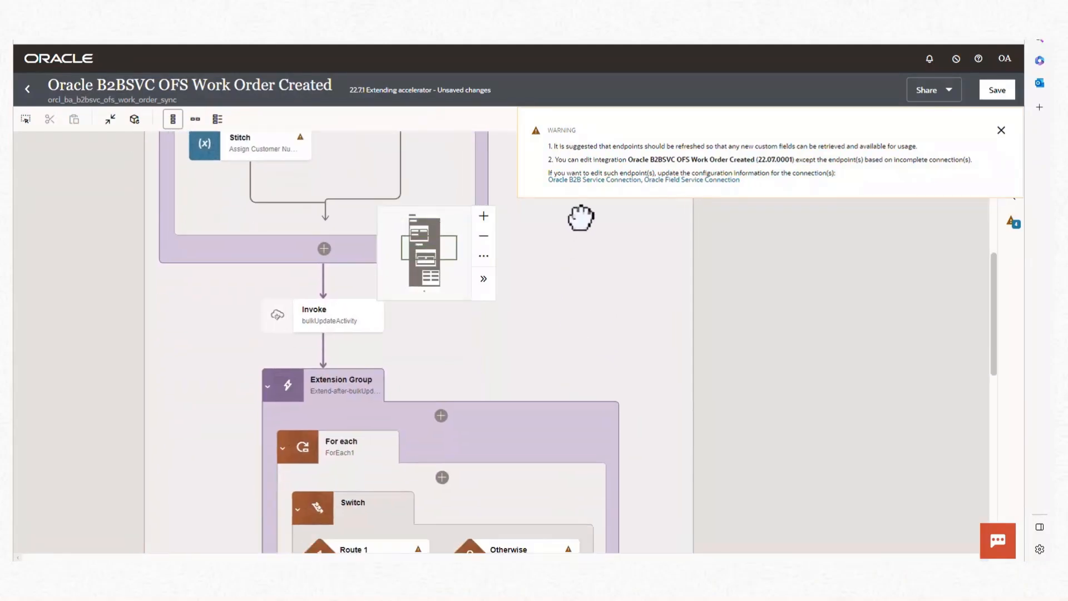
left_click_drag(669, 458, 638, 479)
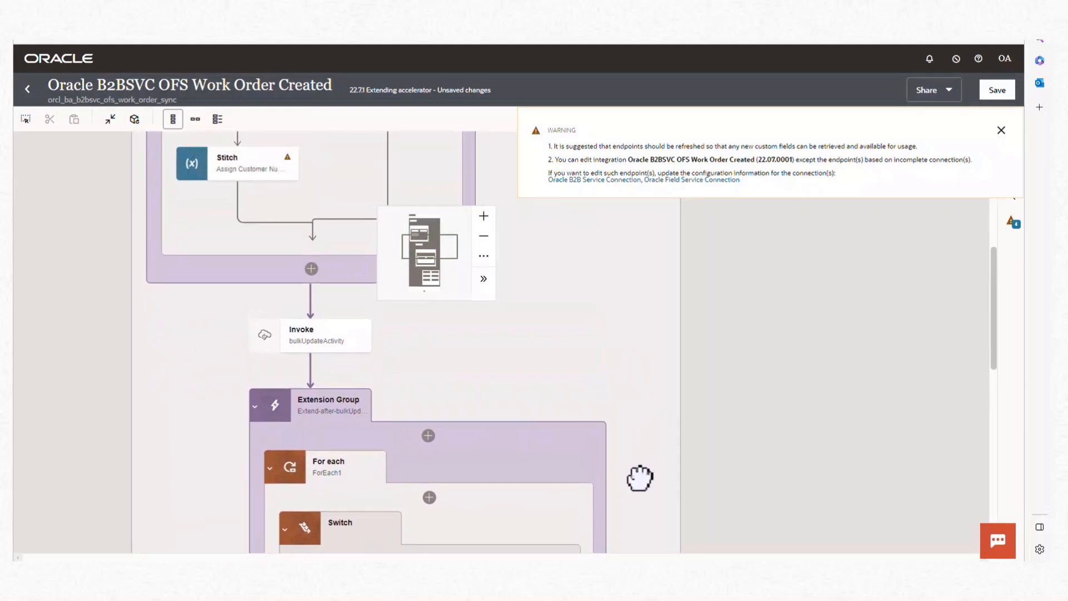
left_click_drag(563, 297, 565, 365)
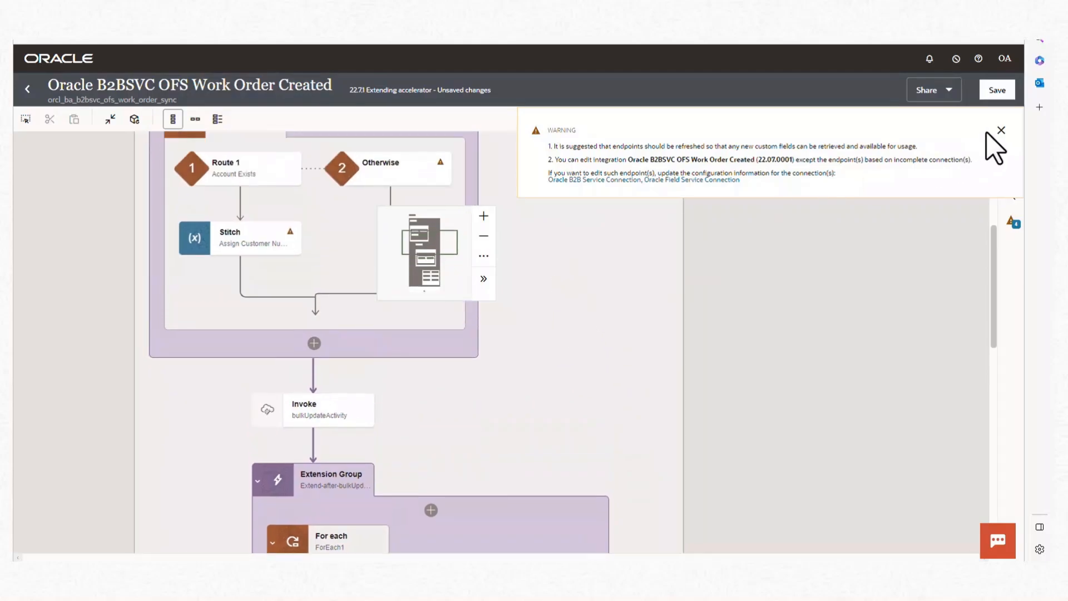
left_click(1001, 130)
left_click_drag(550, 281, 581, 365)
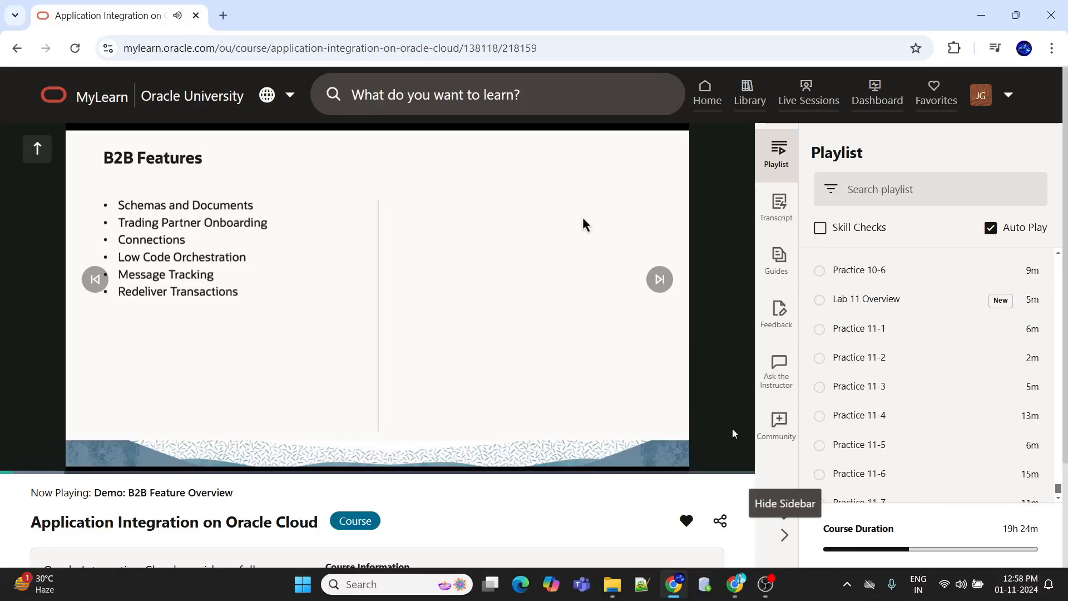
In Oracle MyLearn, show the Demo: B2B Feature Overview video in full screen and set its playback quality to 1080p
left_click(735, 458)
left_click(1008, 583)
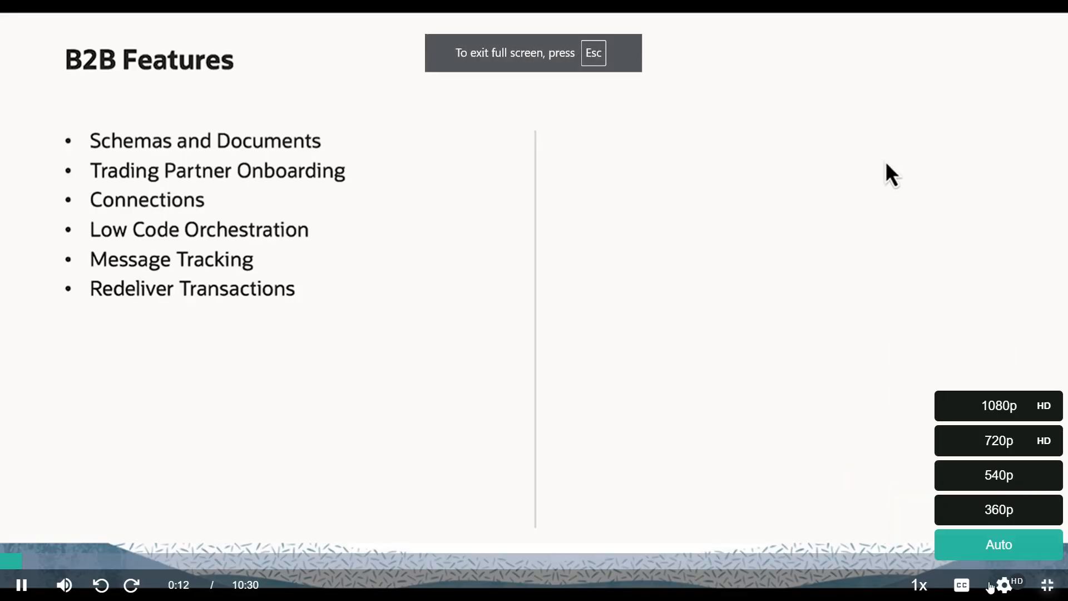
left_click(978, 439)
mouse_move(1010, 591)
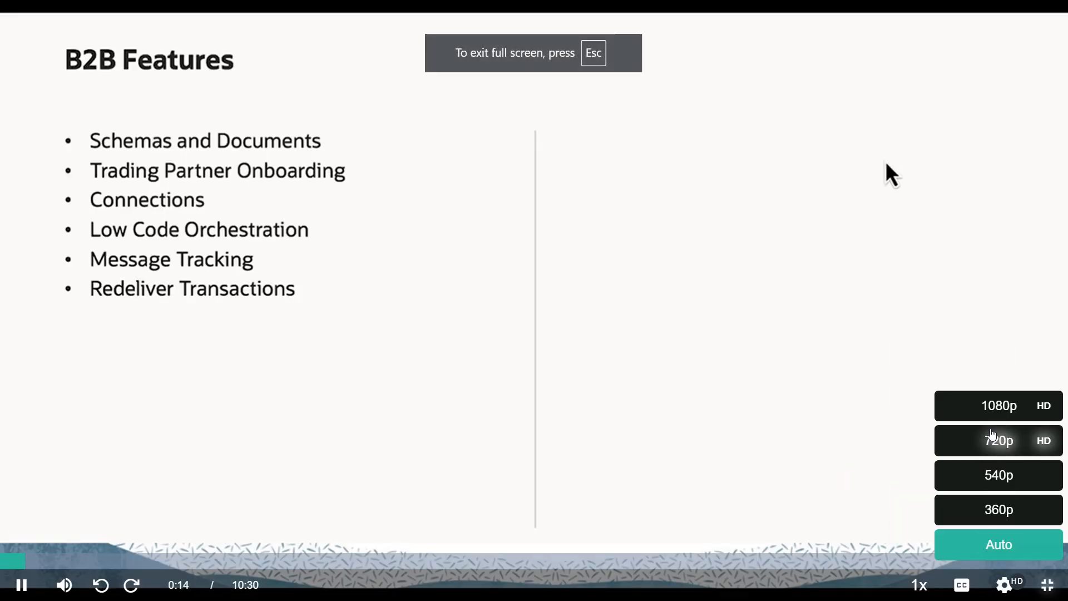
left_click(994, 411)
mouse_move(1003, 572)
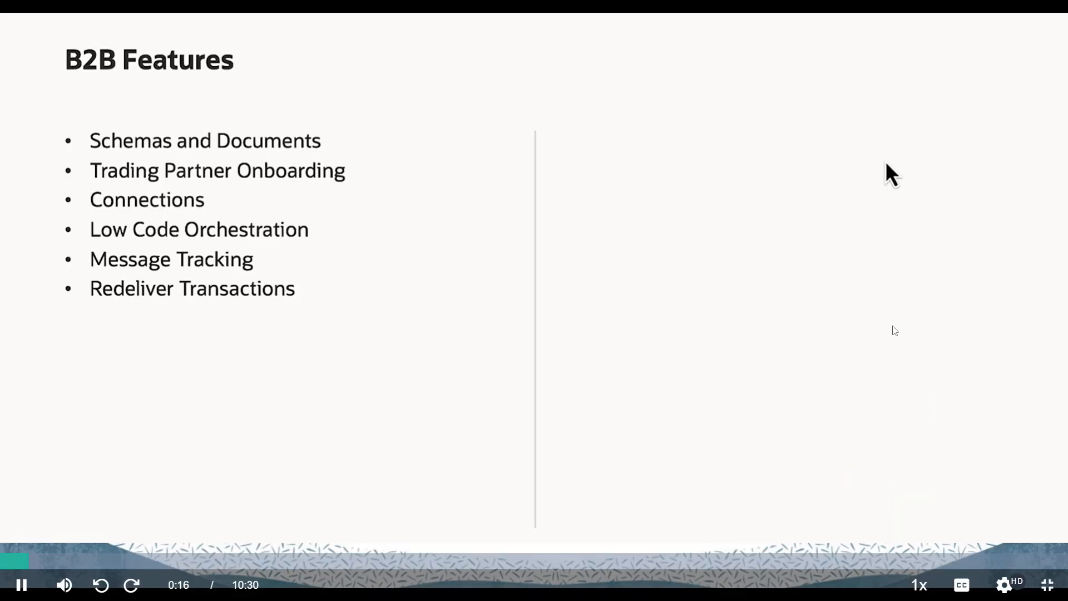
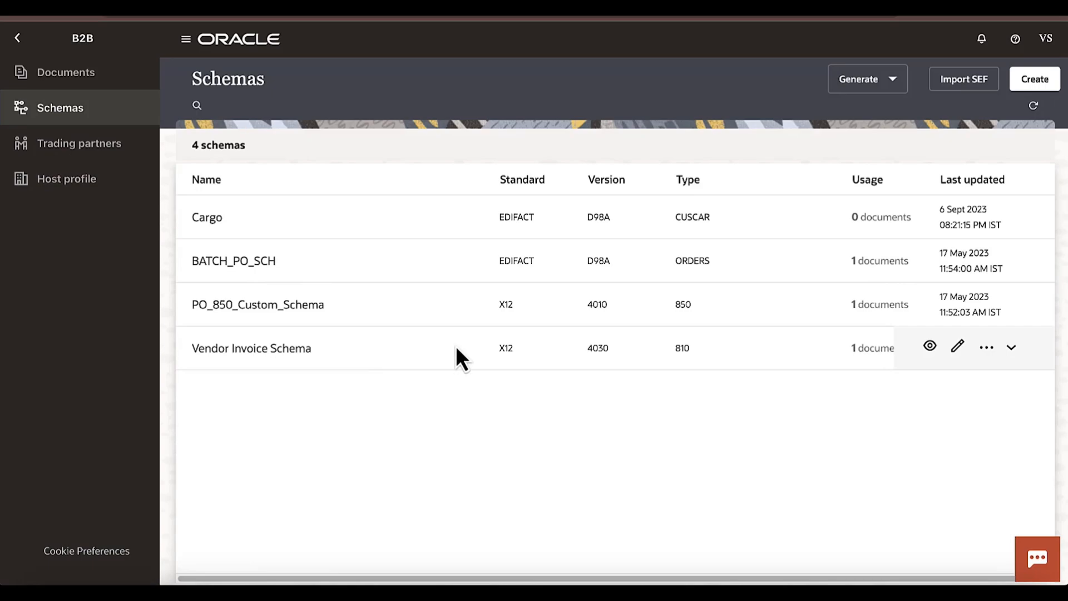
In Oracle Integration's B2B schemas, open a new schema form and examine the fields for the Custom and X12 document standards
left_click(1032, 79)
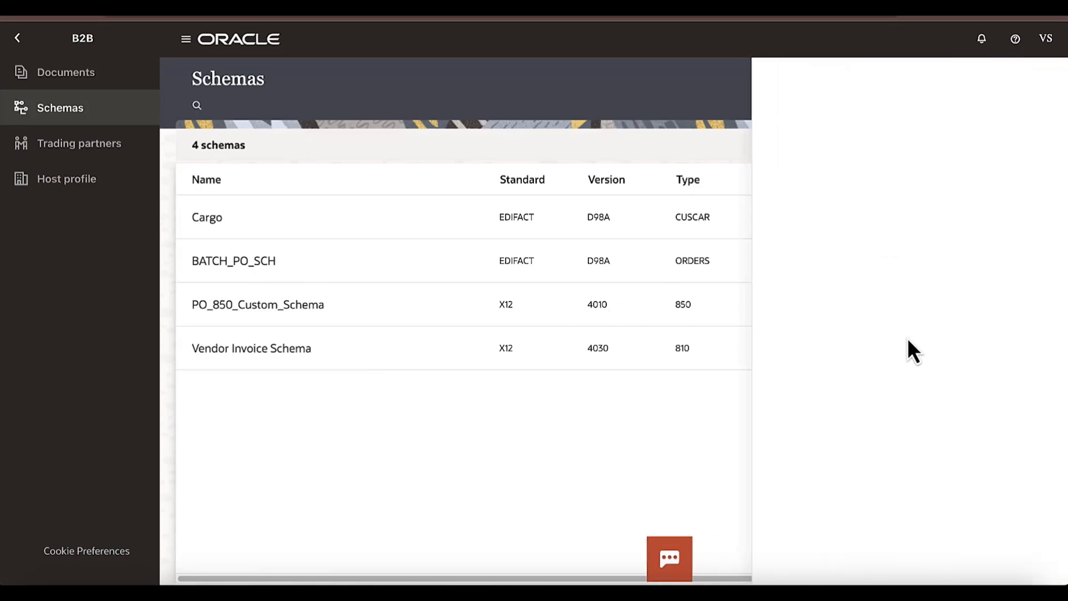
left_click(927, 441)
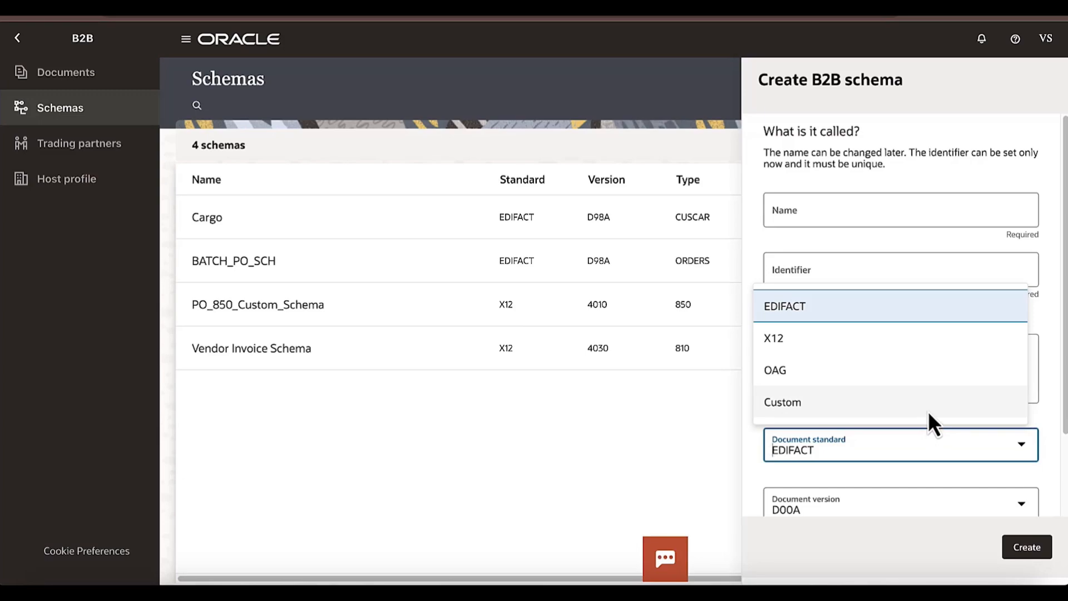
left_click(929, 412)
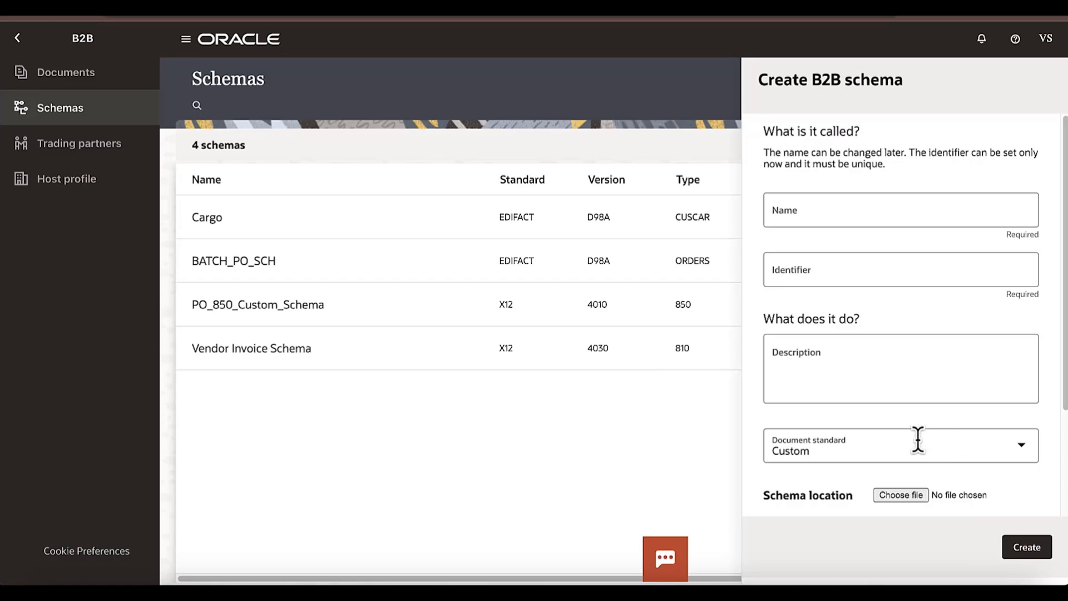
left_click(936, 439)
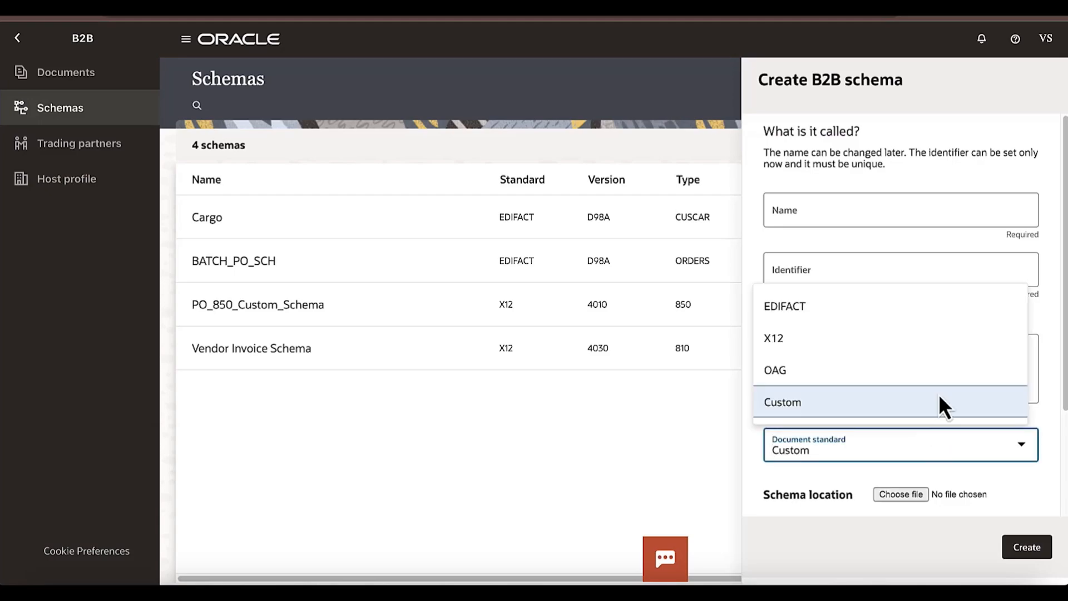
left_click(910, 330)
scroll(907, 400, "down", 2)
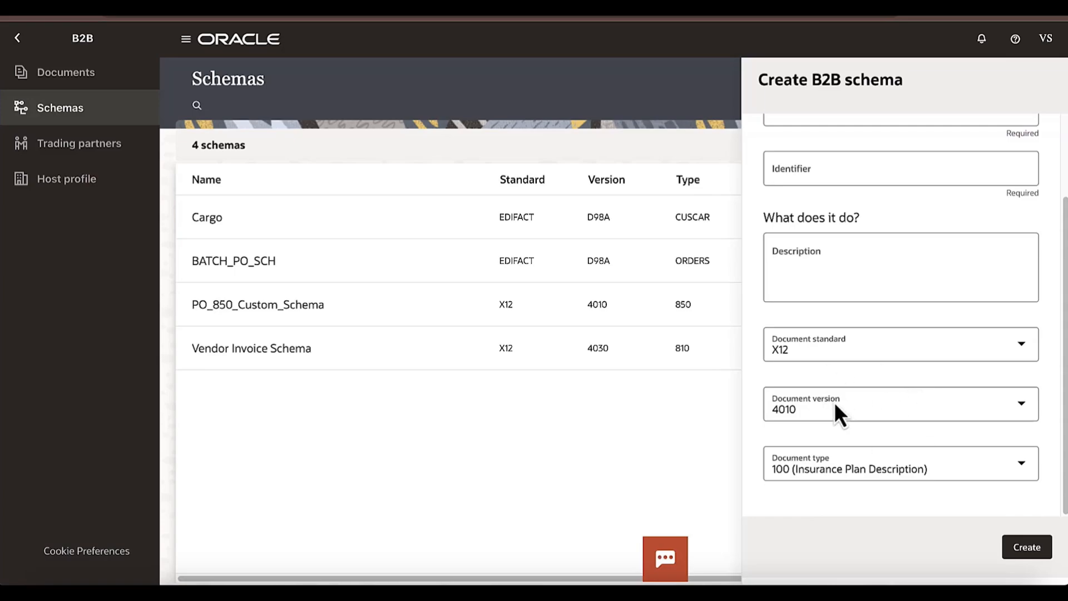
View the Purchase Order B2B document, reviewing its standard, version, type, schema and business identifiers, and return to the documents list
left_click(103, 75)
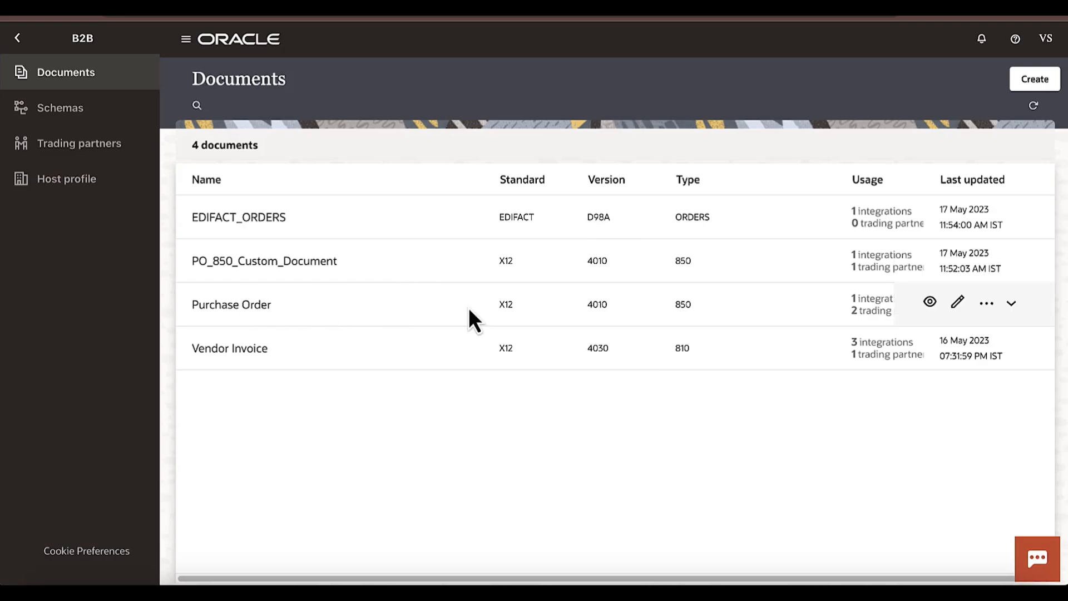
left_click(929, 304)
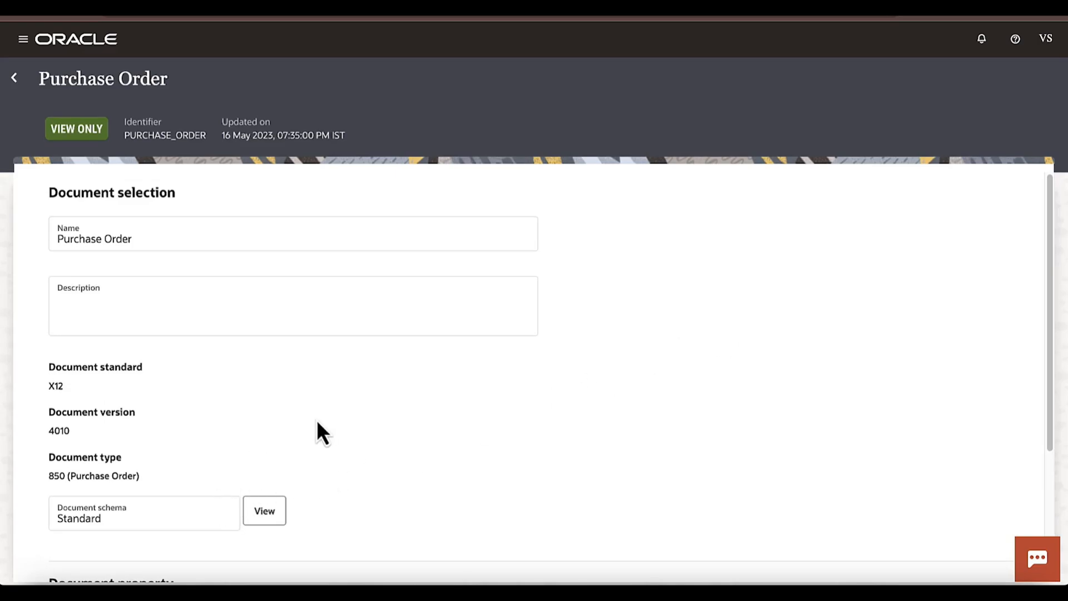
scroll(318, 424, "down", 2)
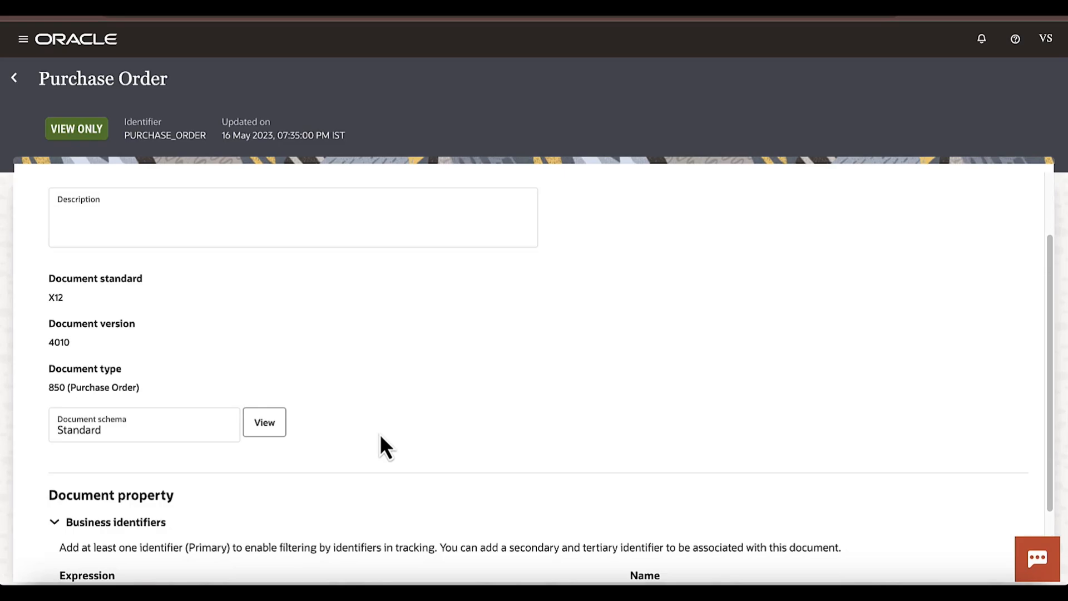
scroll(380, 437, "down", 2)
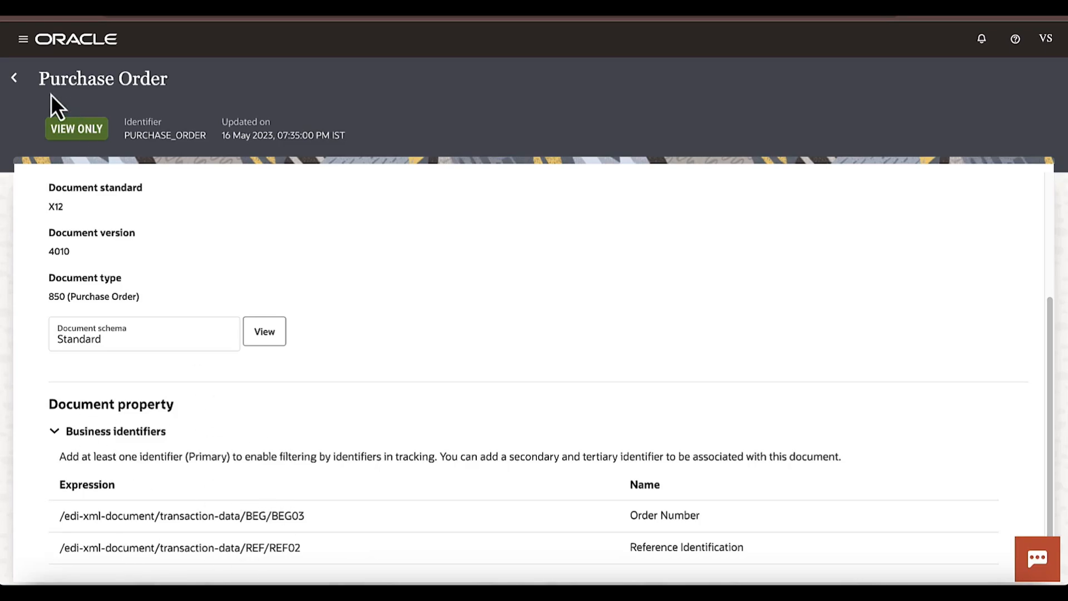
left_click(17, 79)
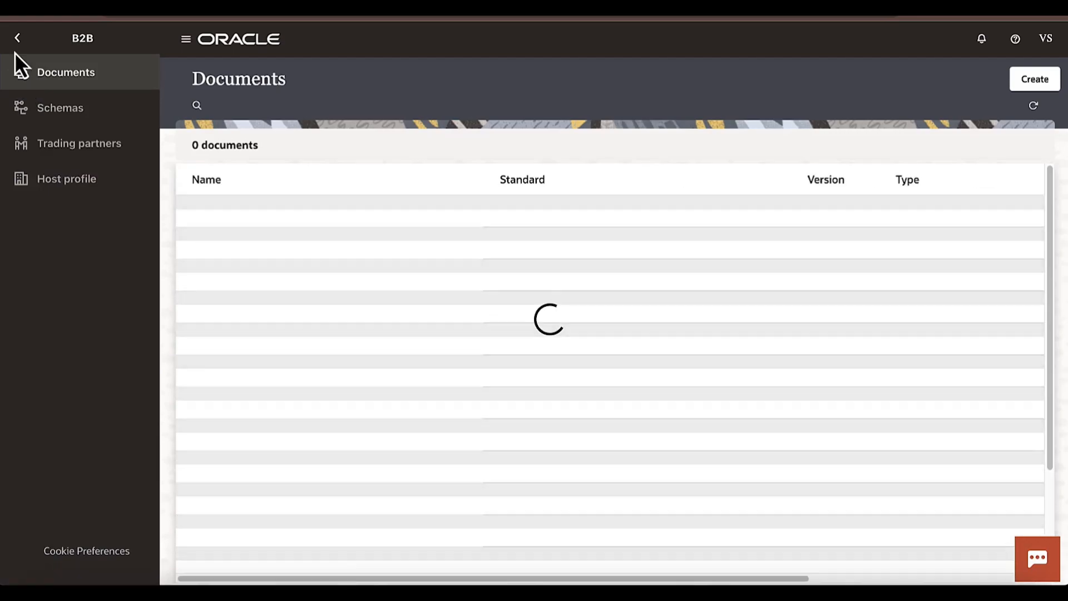
Create a trading partner named XYZ and look over the contact types available for it
left_click(68, 152)
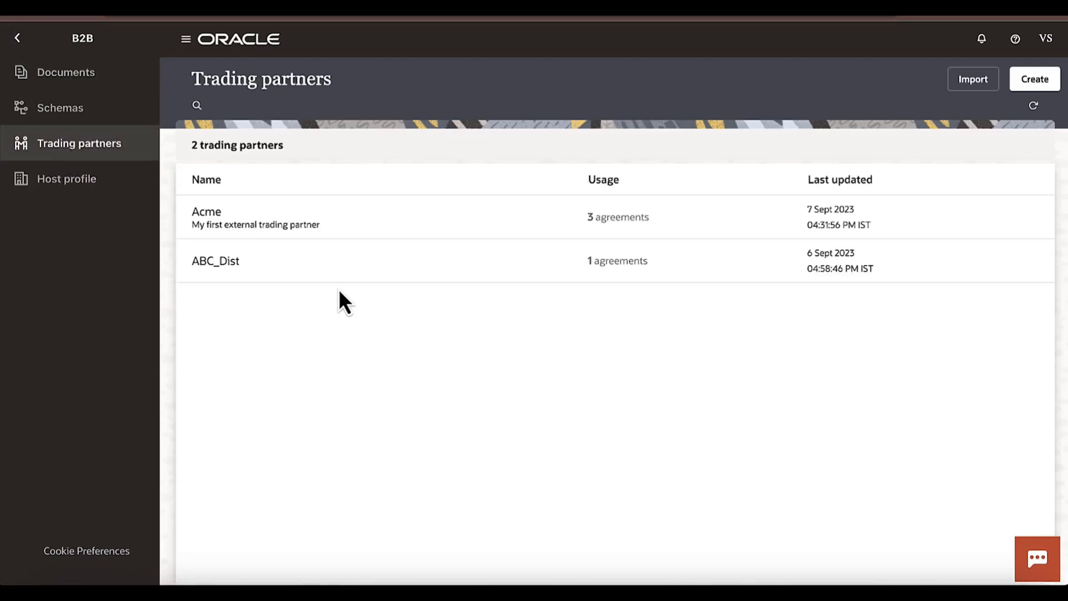
left_click(1051, 87)
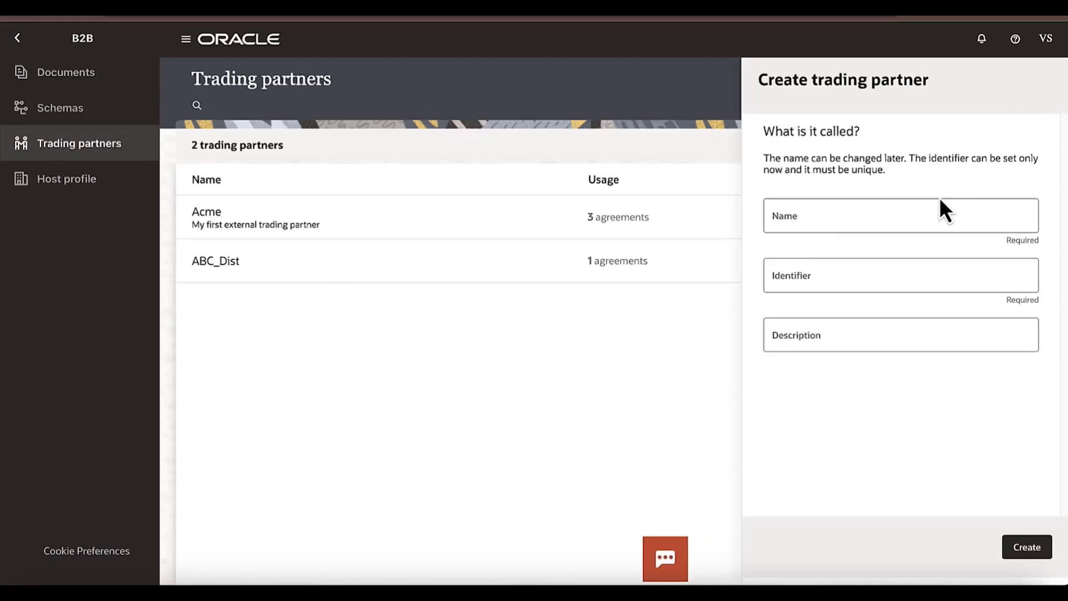
left_click(891, 222)
type("XYZ")
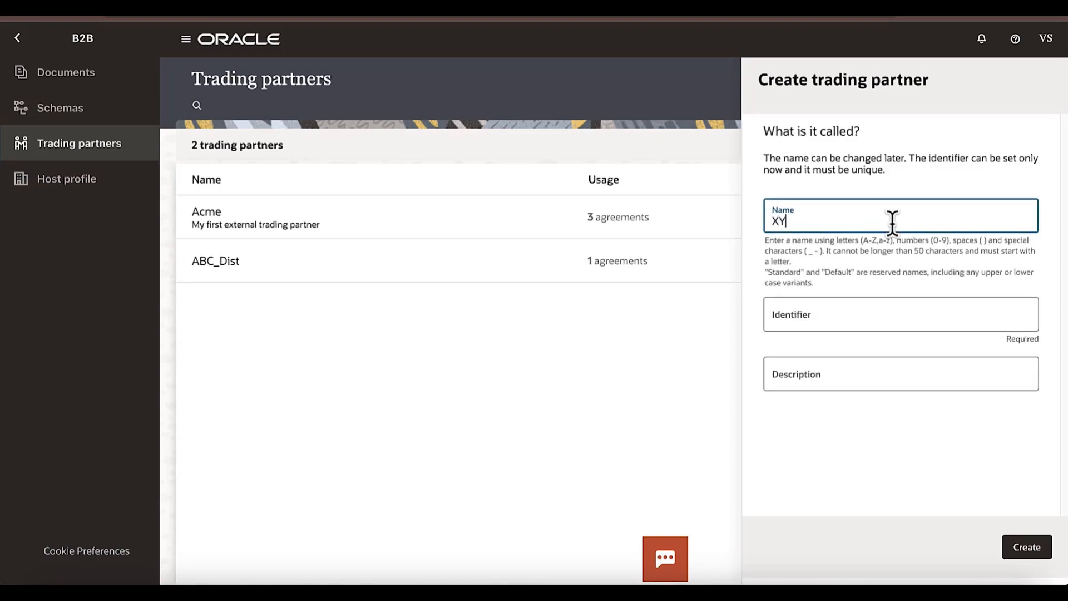
left_click(1013, 548)
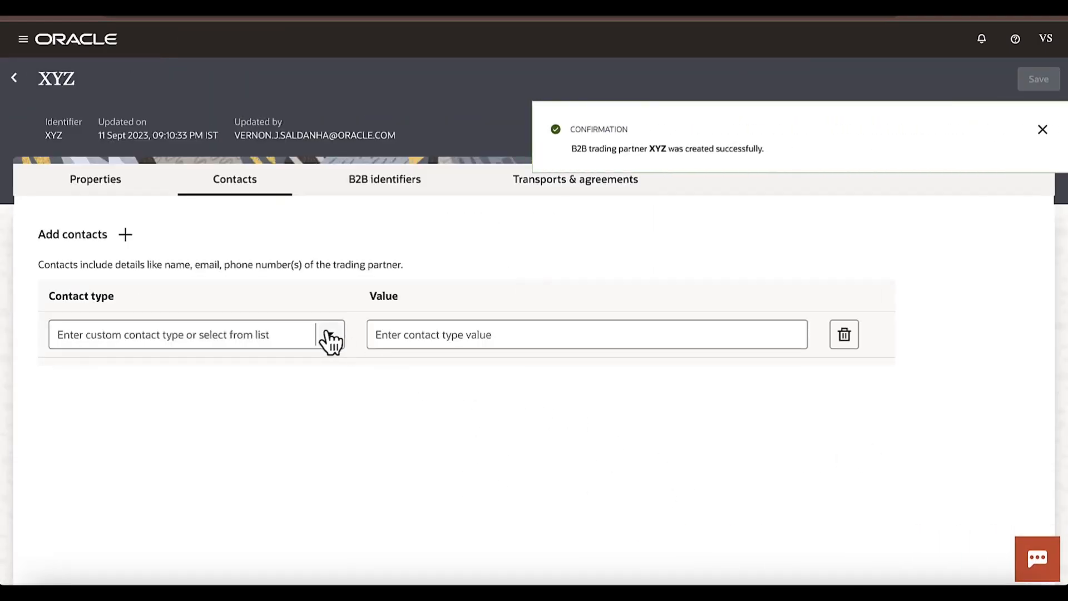
left_click(330, 337)
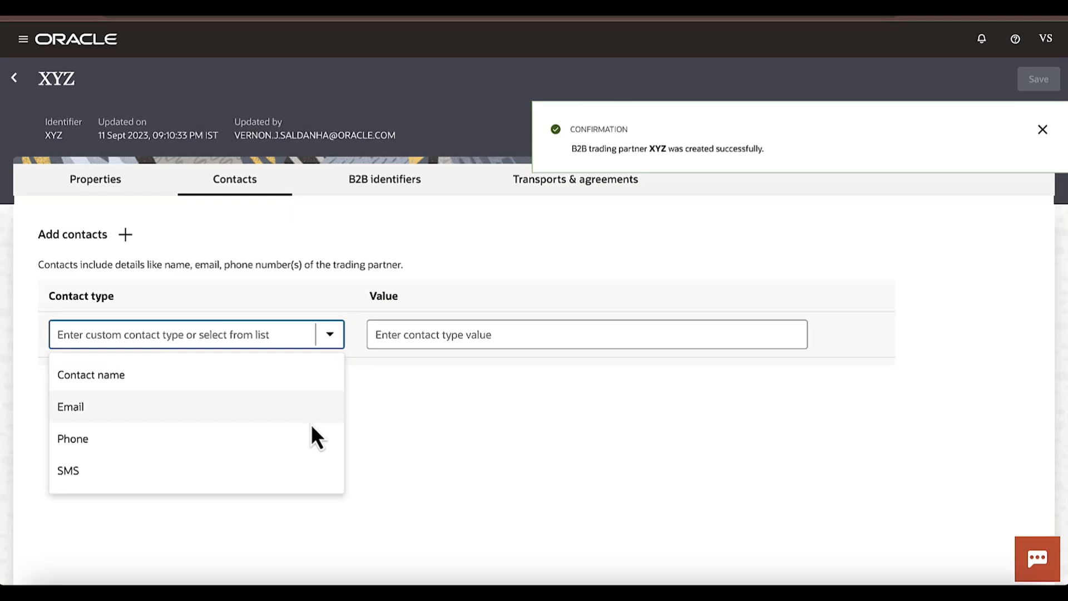
left_click(436, 457)
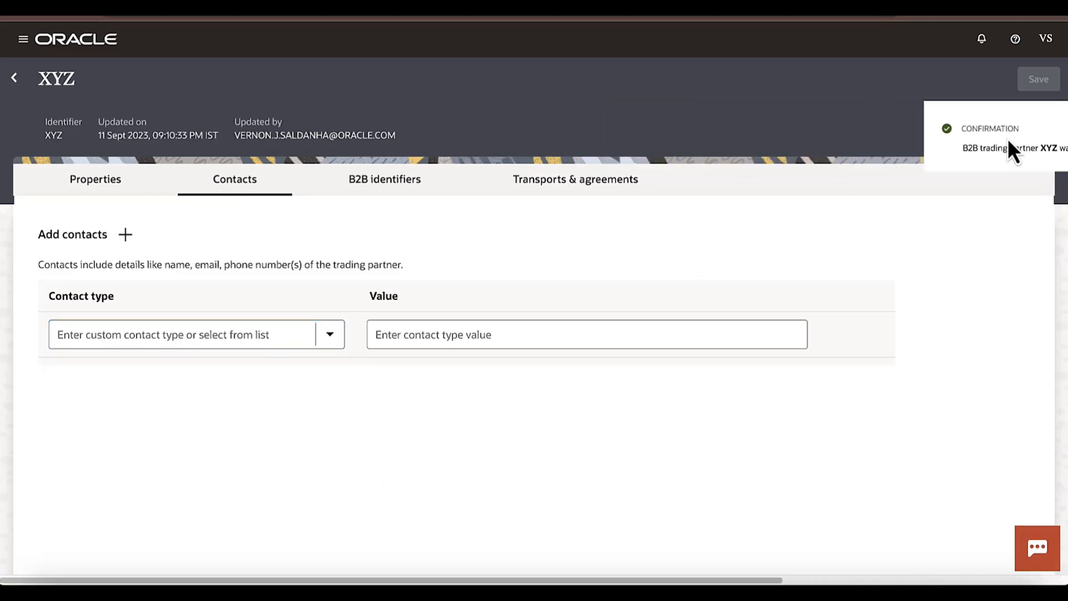
Add an EDI Interchange ID with the value XYZ to the trading partner's B2B identifiers and save it
left_click(381, 188)
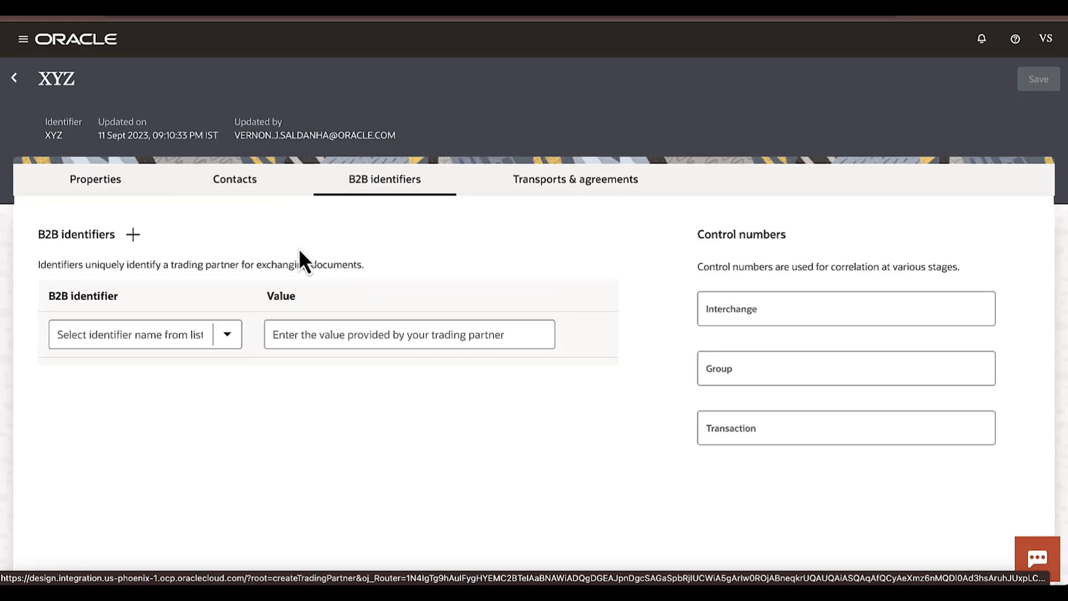
left_click(229, 335)
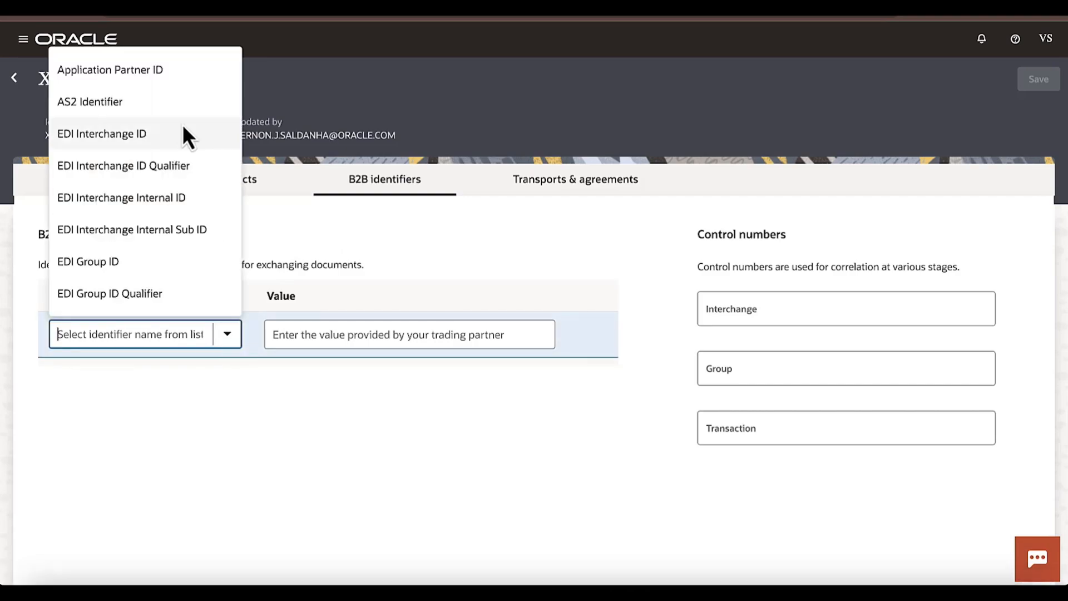
left_click(158, 105)
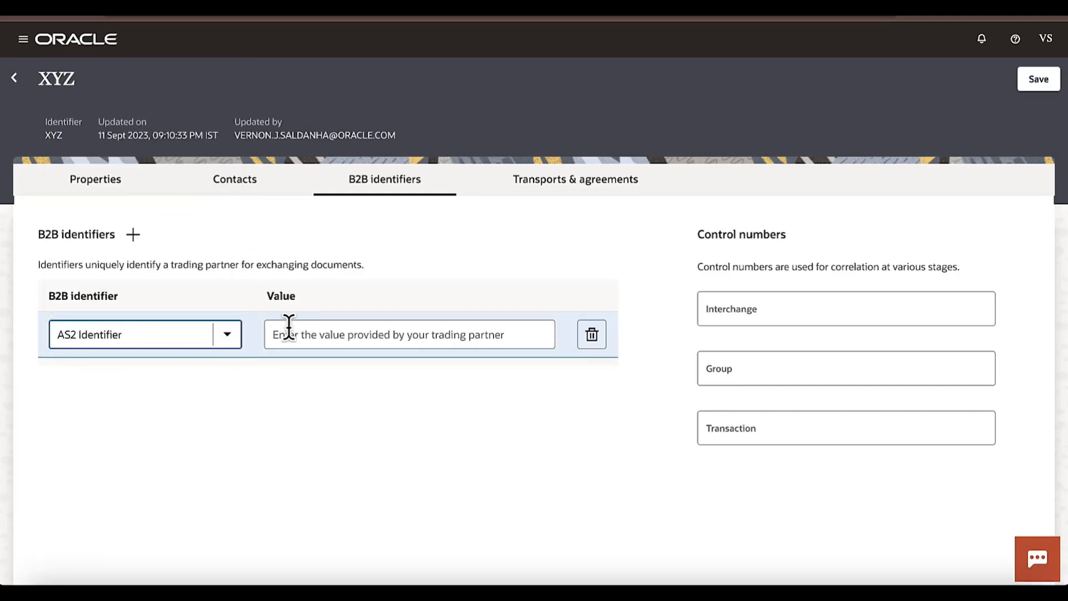
left_click(214, 334)
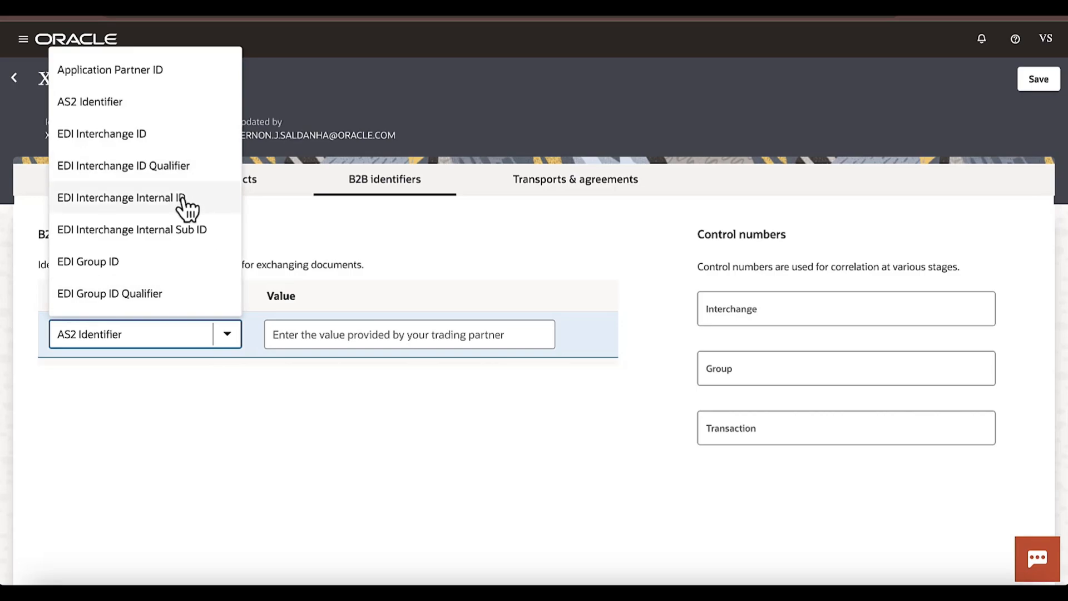
left_click(167, 135)
left_click(281, 327)
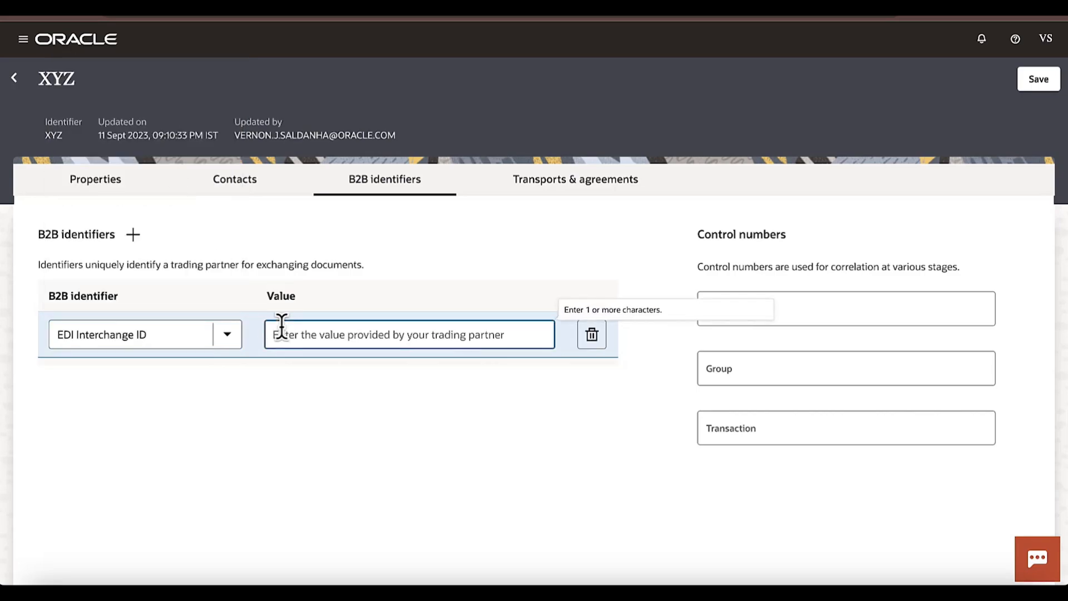
type("xYZ")
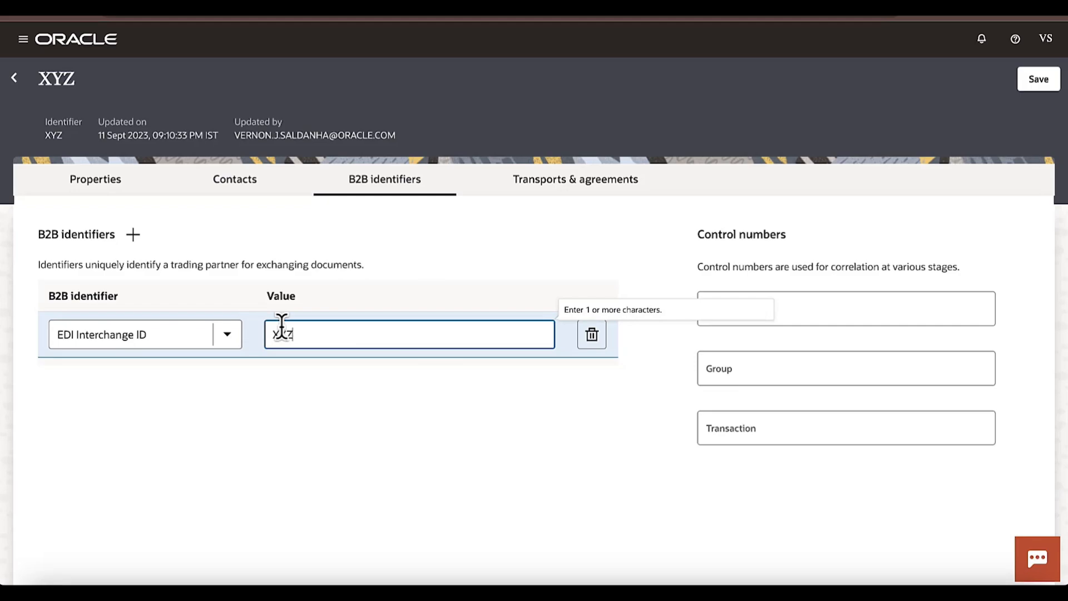
left_click(384, 431)
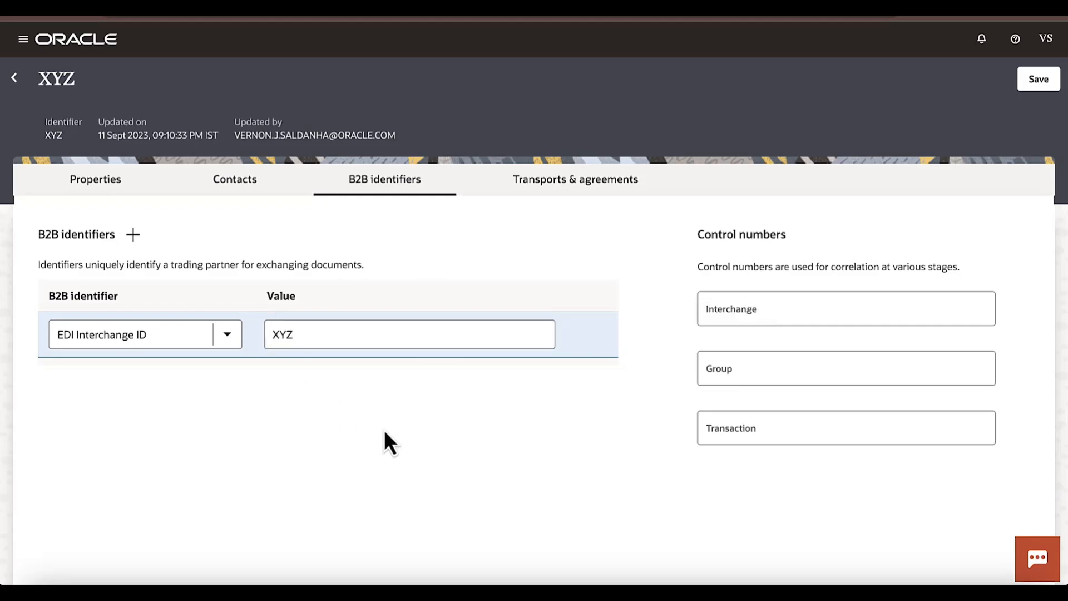
left_click(227, 335)
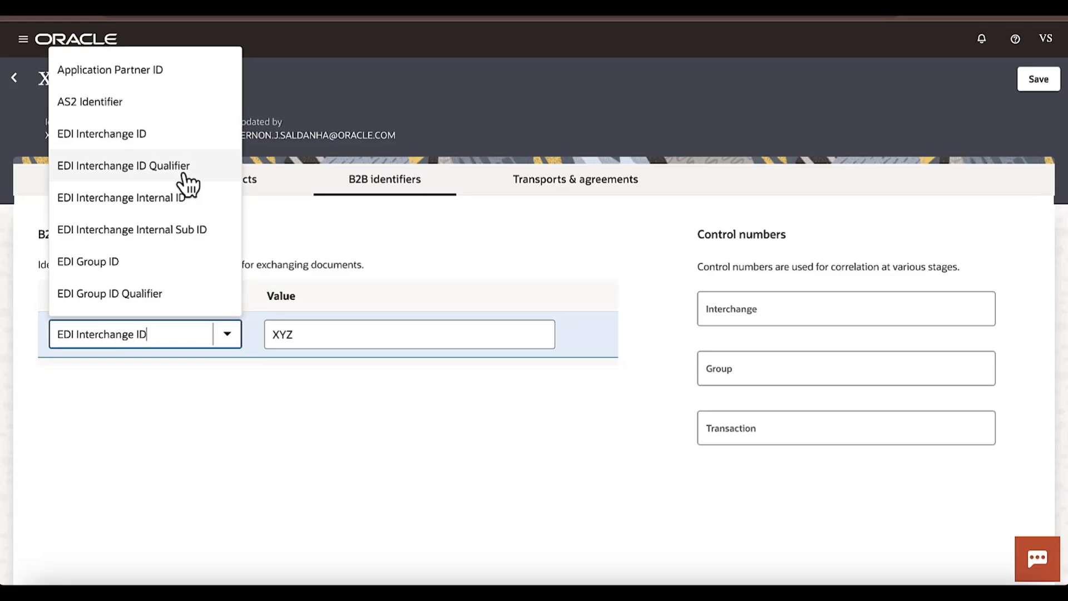
left_click(230, 423)
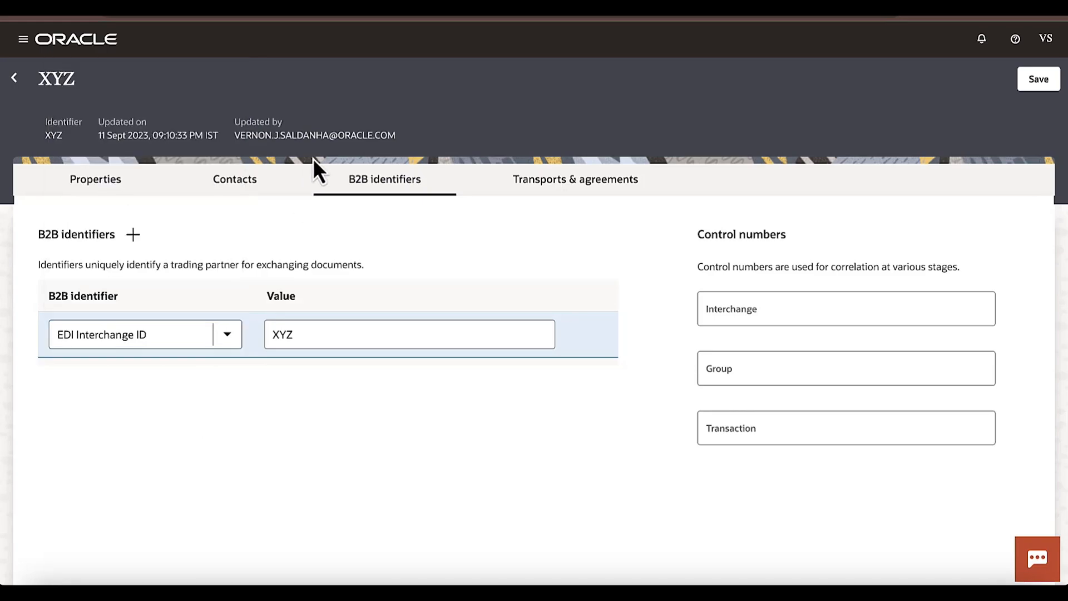
left_click(1038, 80)
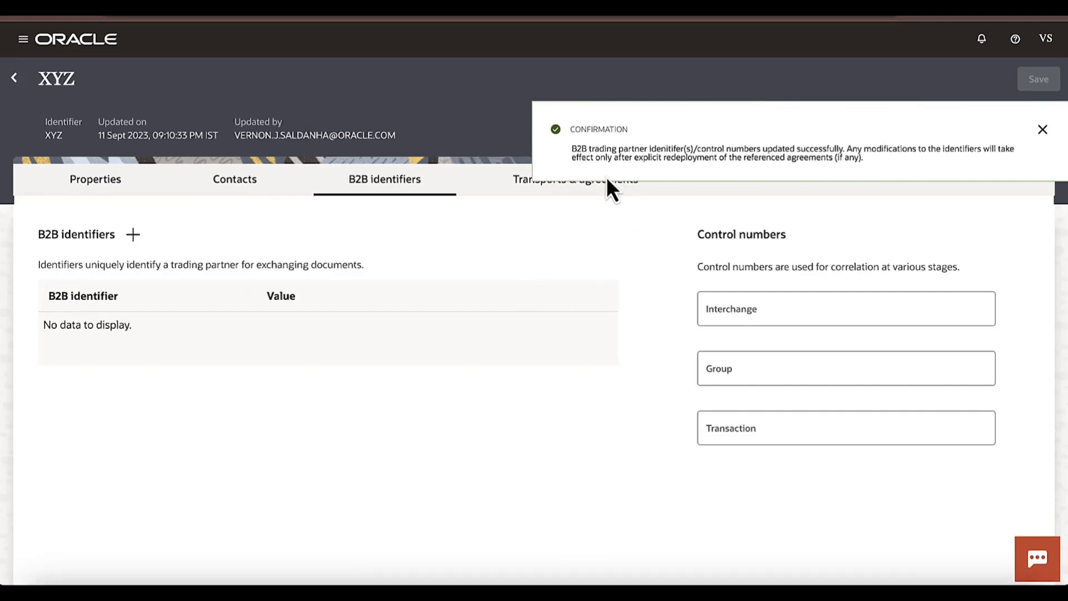
Start a new transport for trading partner XYZ with type AS2 and look over the available partner connections
left_click(558, 193)
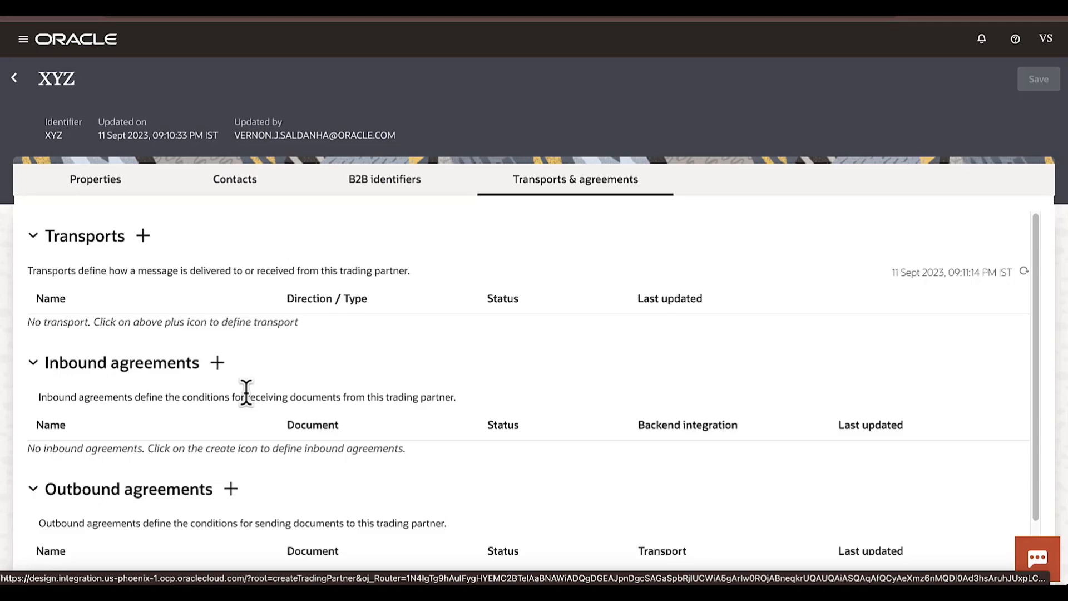
left_click(144, 236)
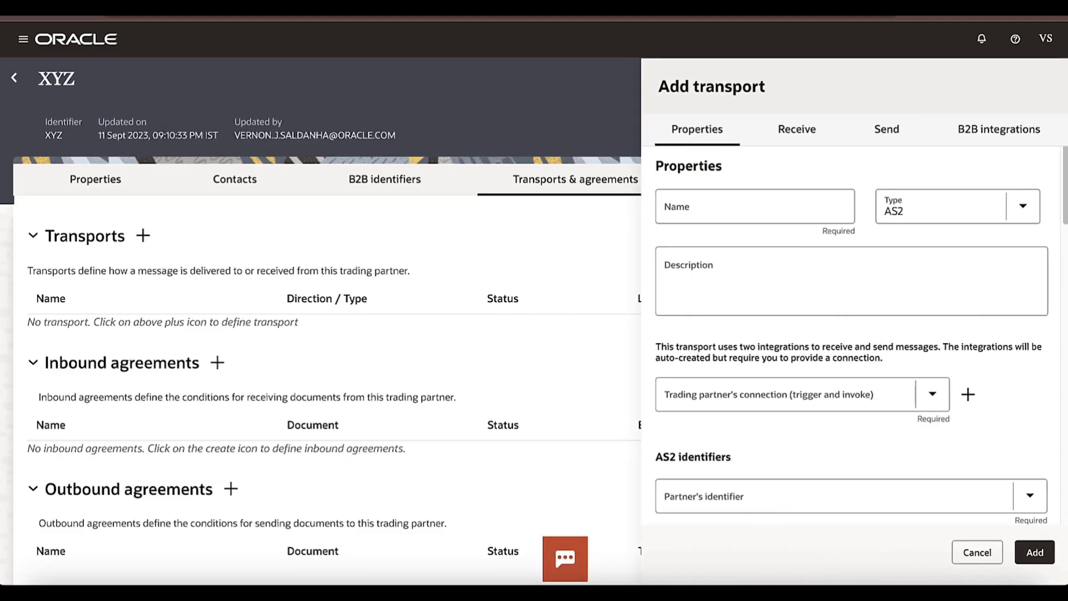
left_click(1016, 211)
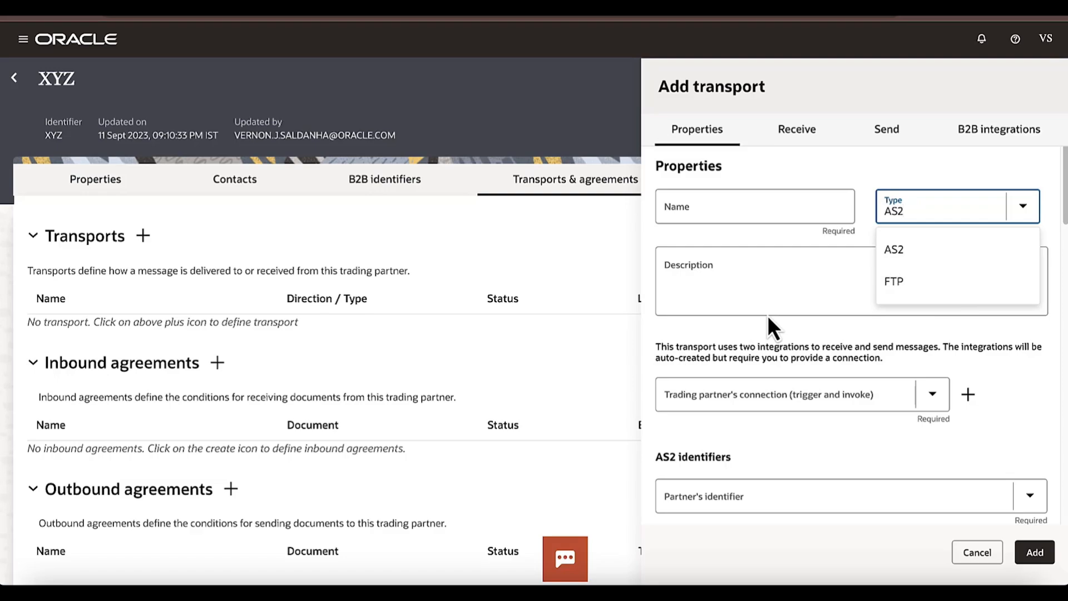
left_click(923, 260)
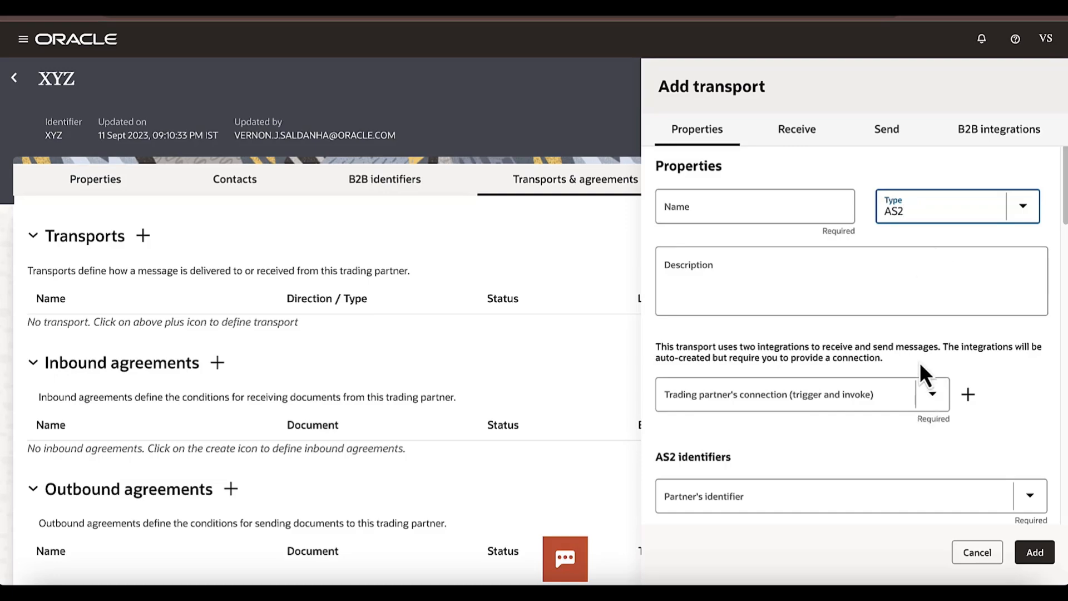
left_click(927, 394)
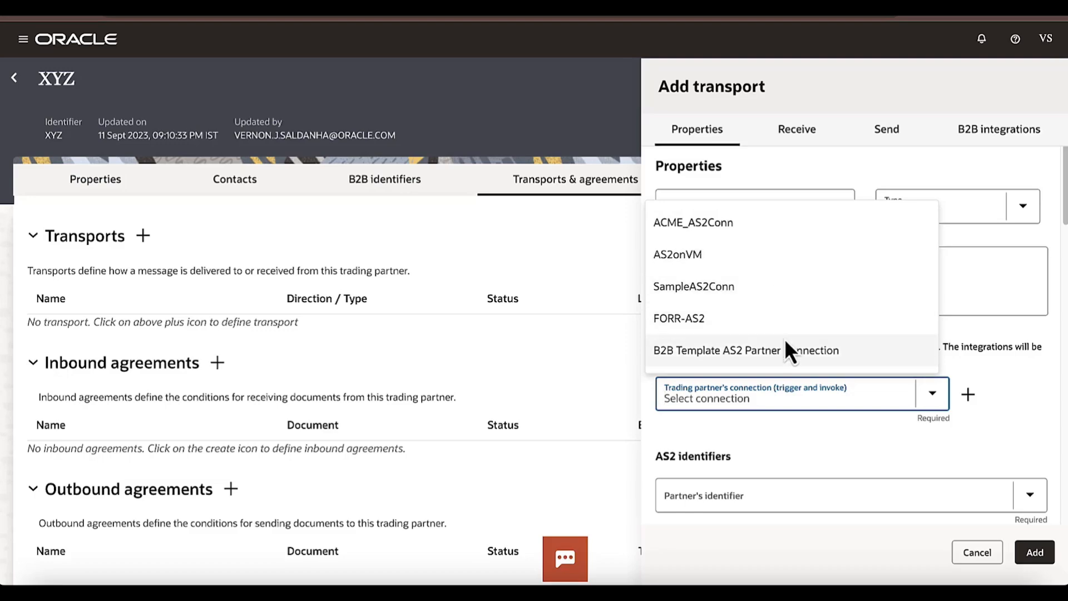
Create a new connection named AS2conn with the AS2 adapter for use as the trading partner's connection
left_click(969, 394)
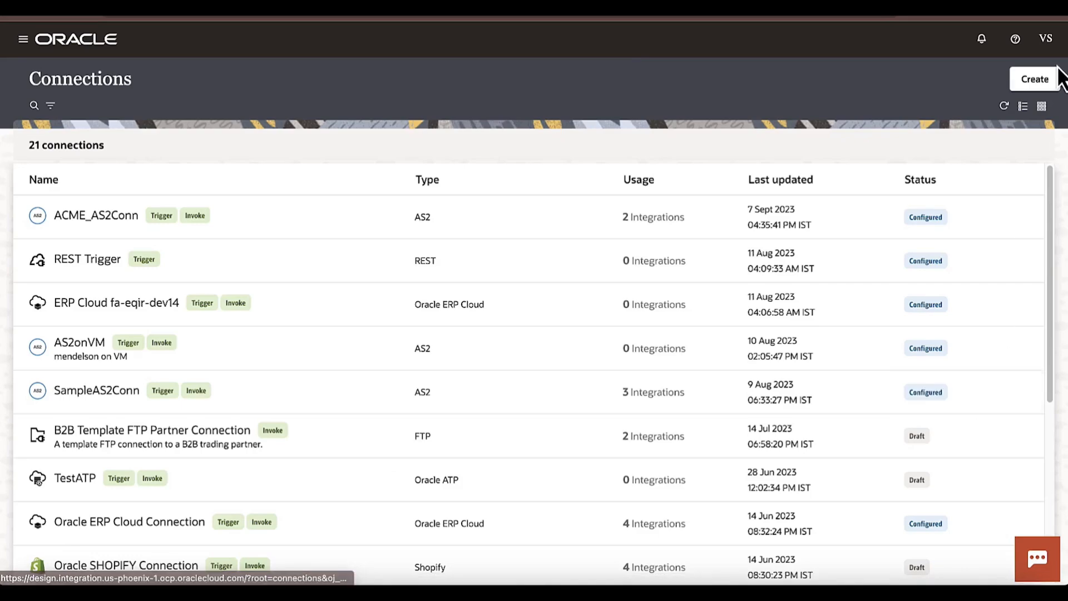
left_click(1038, 76)
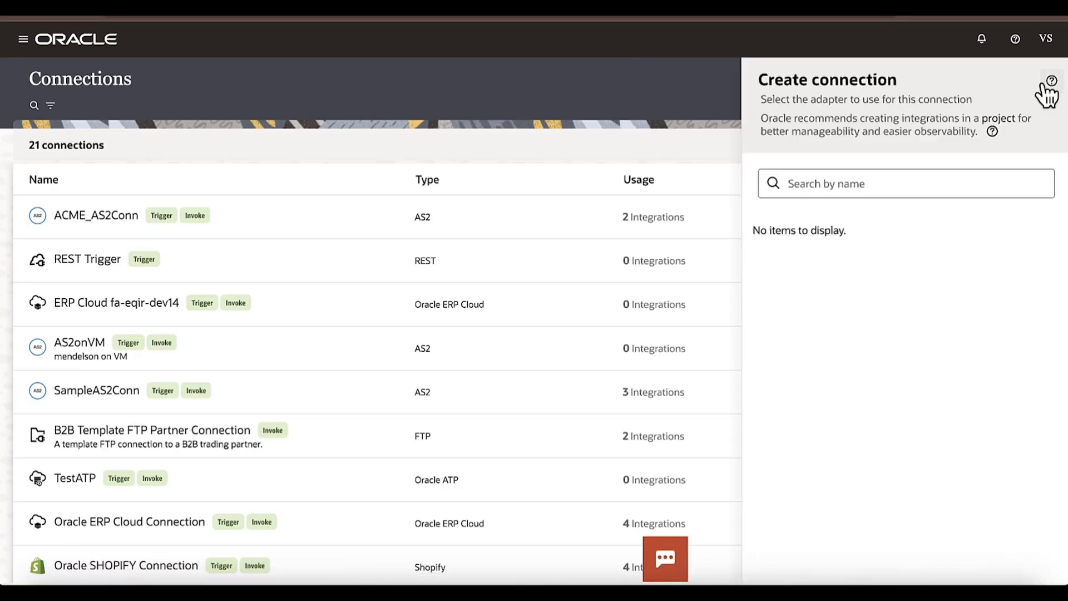
scroll(914, 314, "down", 15)
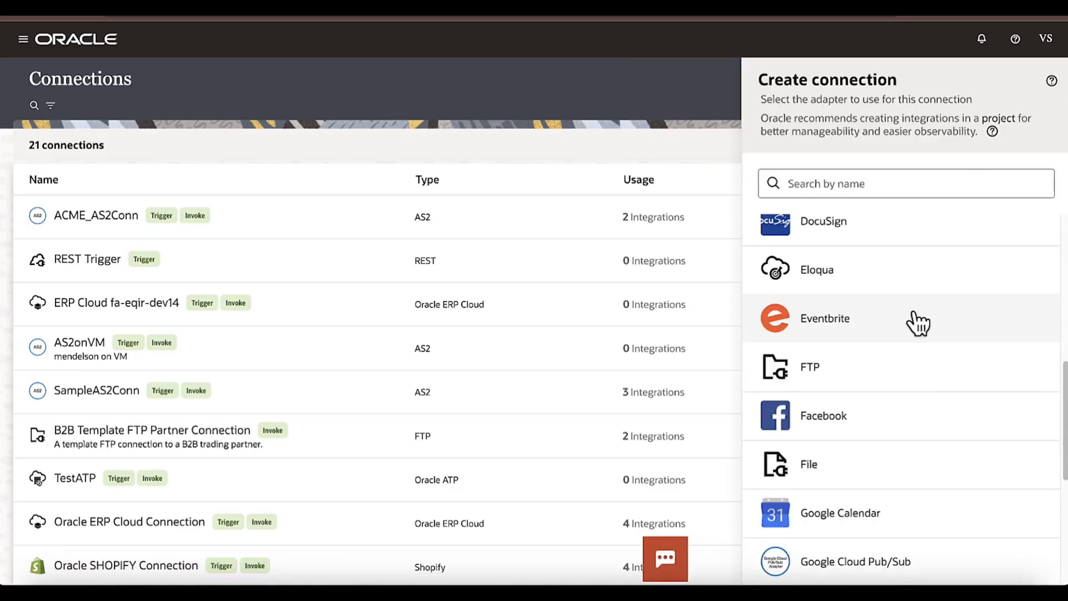
scroll(914, 315, "up", 15)
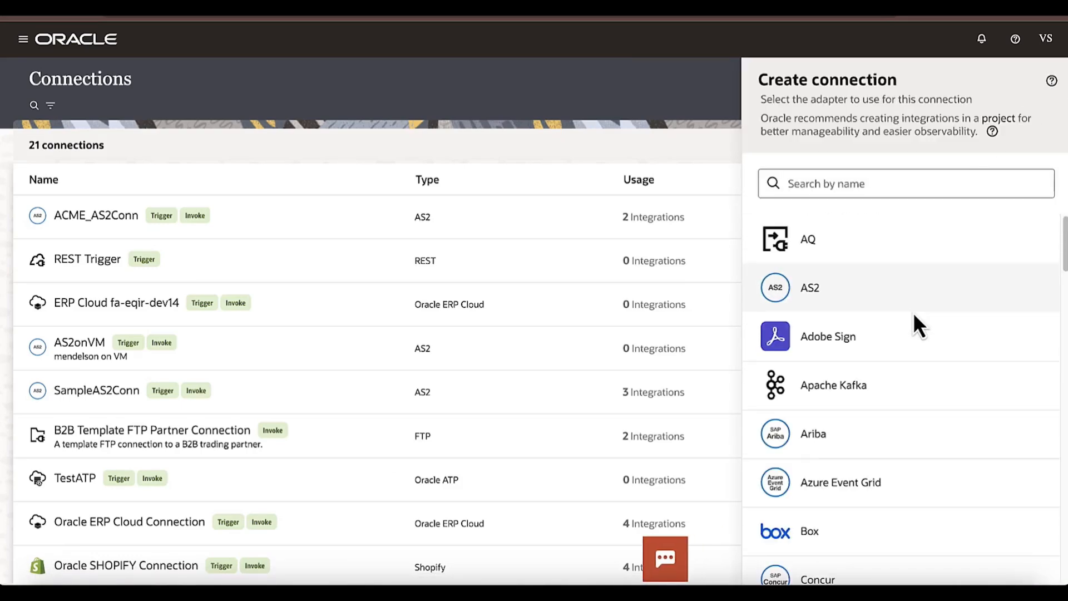
left_click(862, 292)
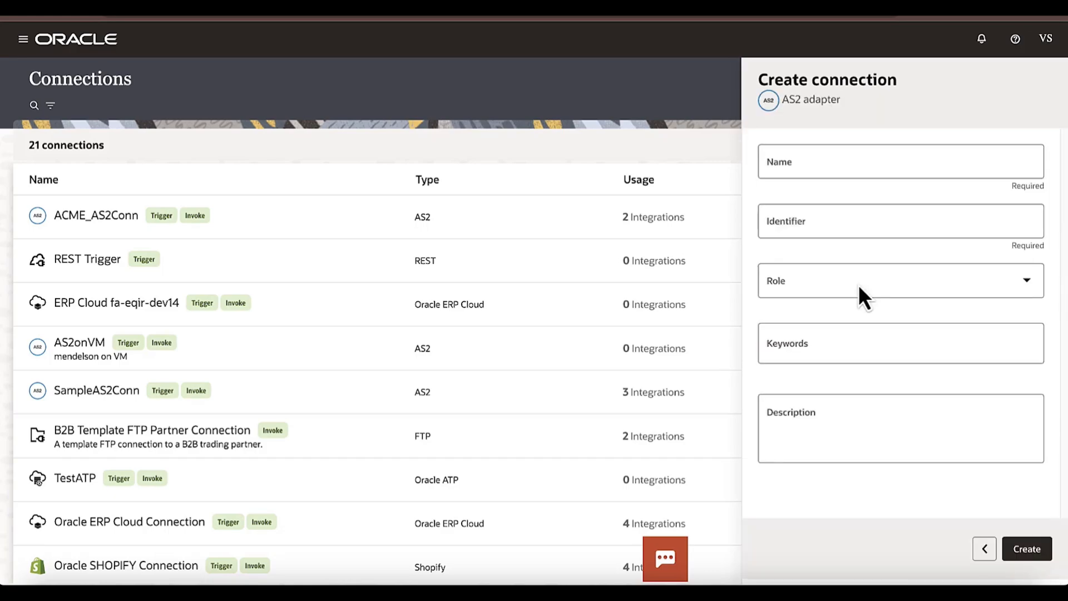
left_click(842, 157)
type("AS2")
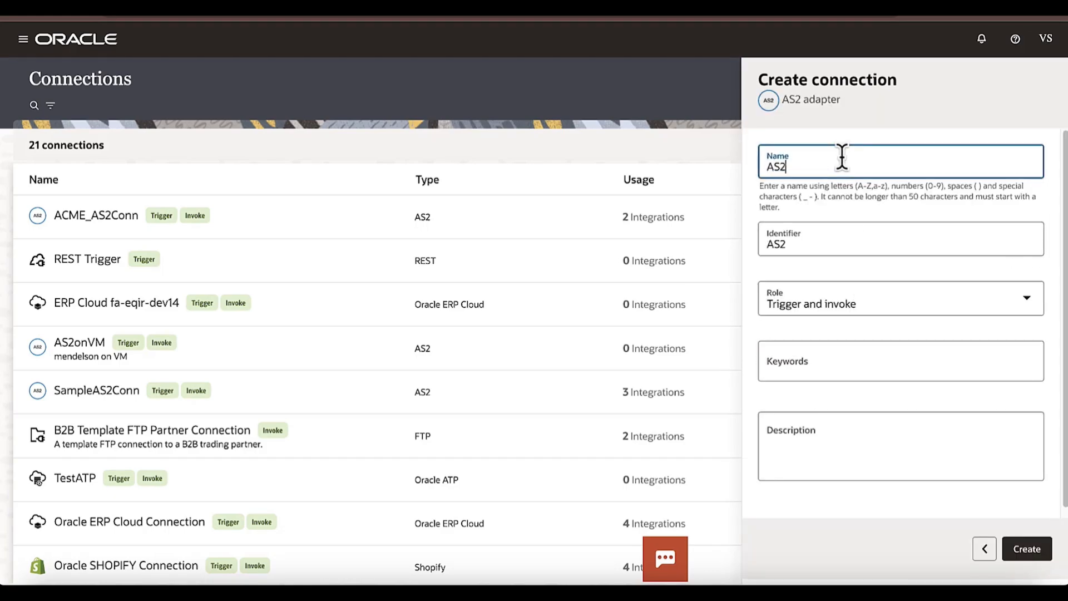
type("conn")
left_click(1024, 547)
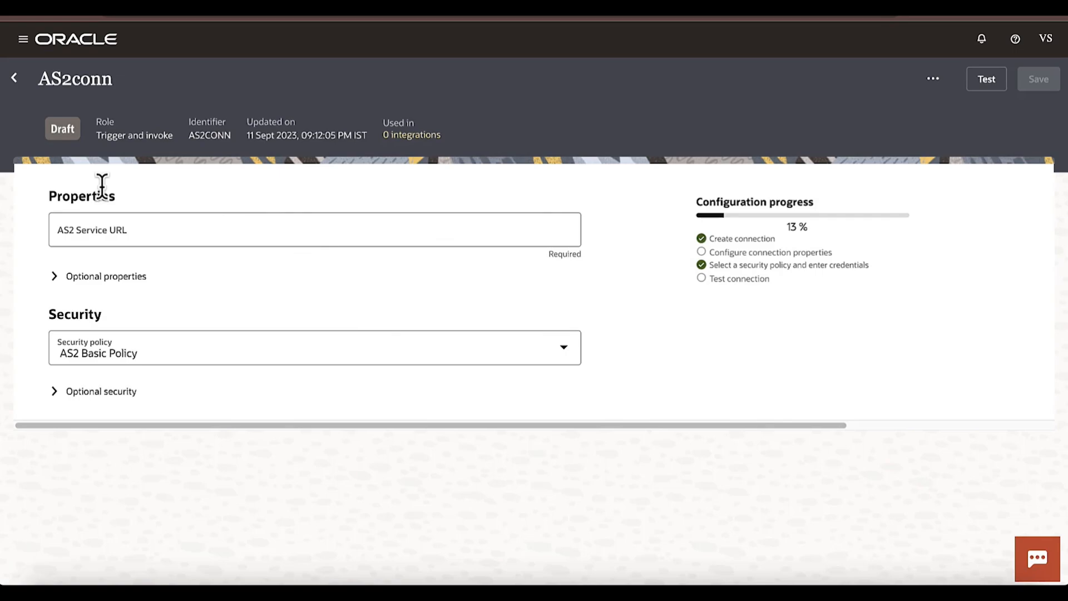
Examine the optional security settings of the AS2conn connection and return to XYZ's transport form
left_click(77, 399)
scroll(265, 406, "down", 2)
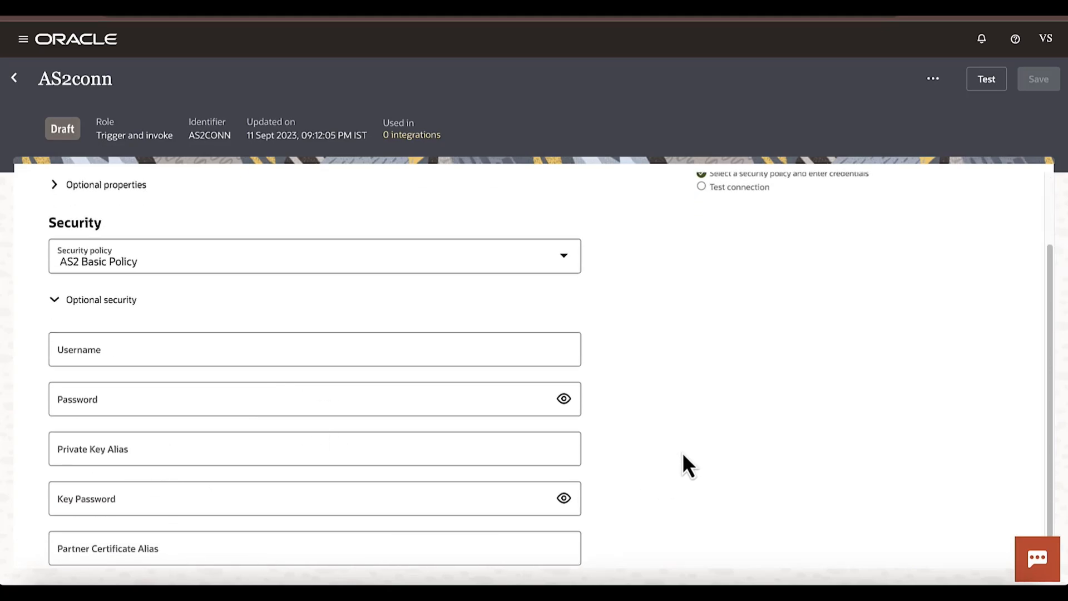
left_click(21, 87)
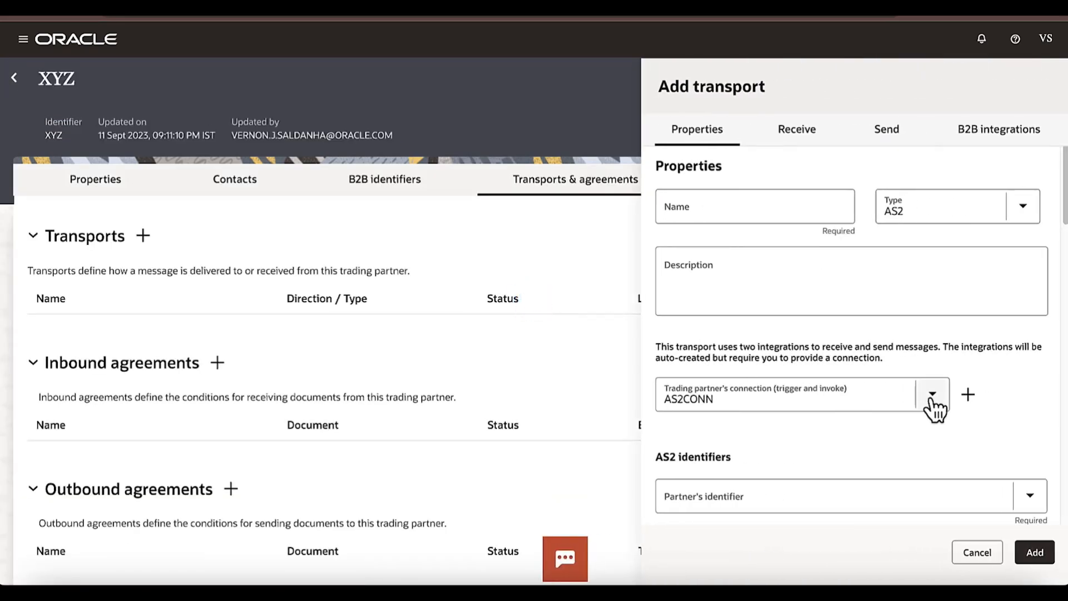
Review the transport's AS2 identifiers, packaging, MDN and B2B integration settings, and discard the transport form
scroll(945, 437, "down", 3)
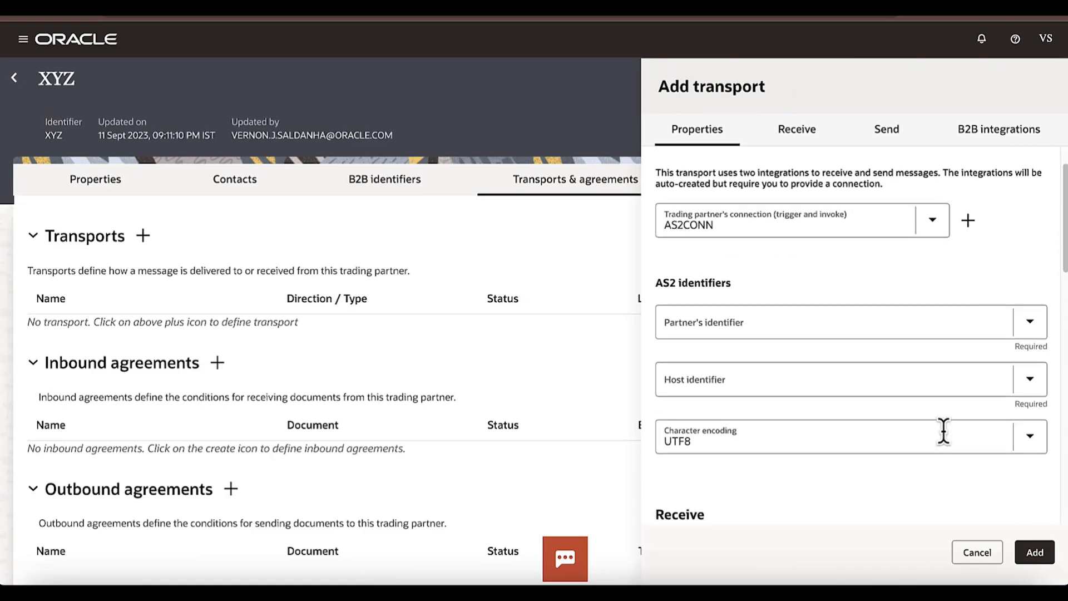
scroll(943, 432, "down", 10)
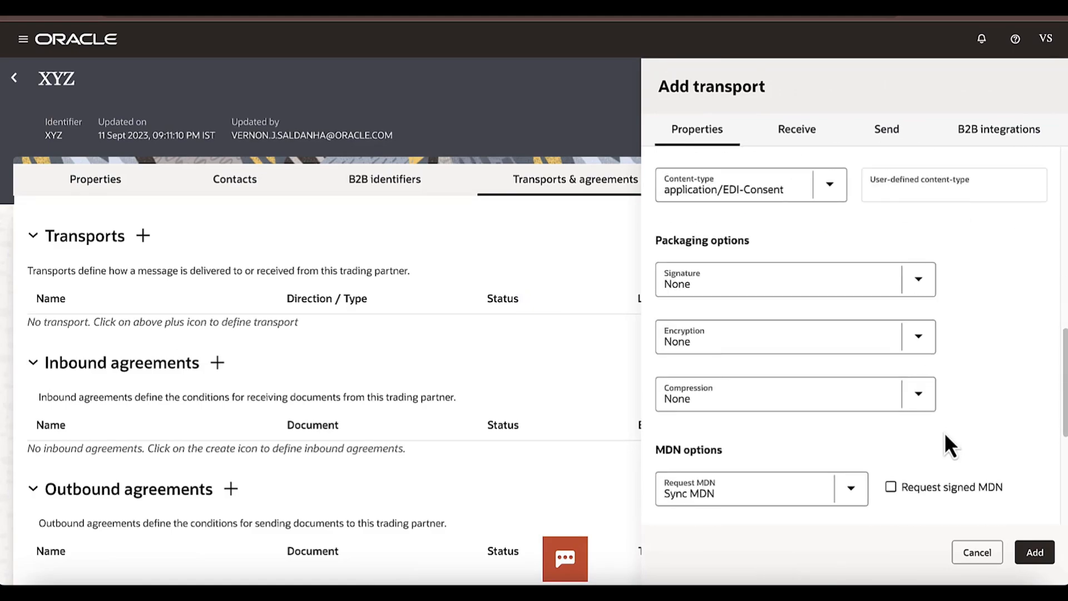
scroll(943, 432, "down", 5)
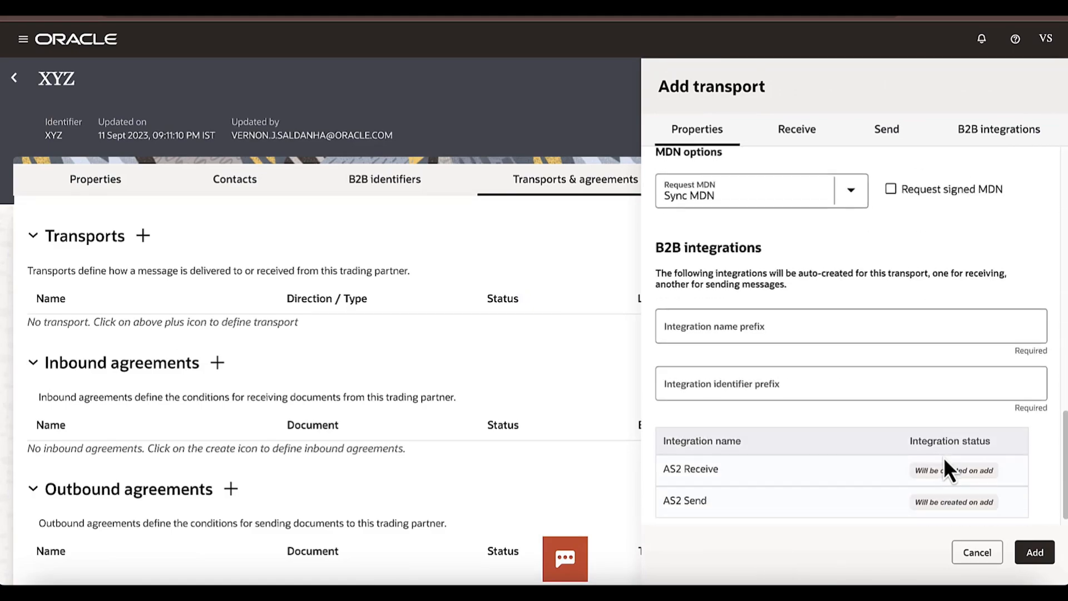
left_click(977, 552)
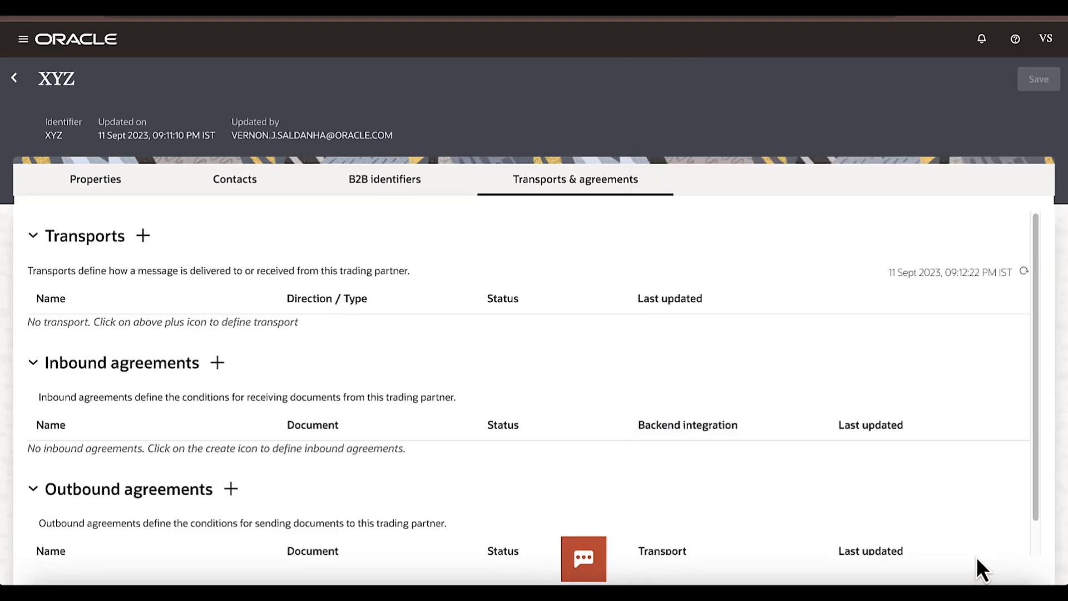
Try out an inbound agreement for XYZ with the EDIFACT_ORDERS document and B2B Integration Template FTP Receive backend integration, and discard it
left_click(218, 363)
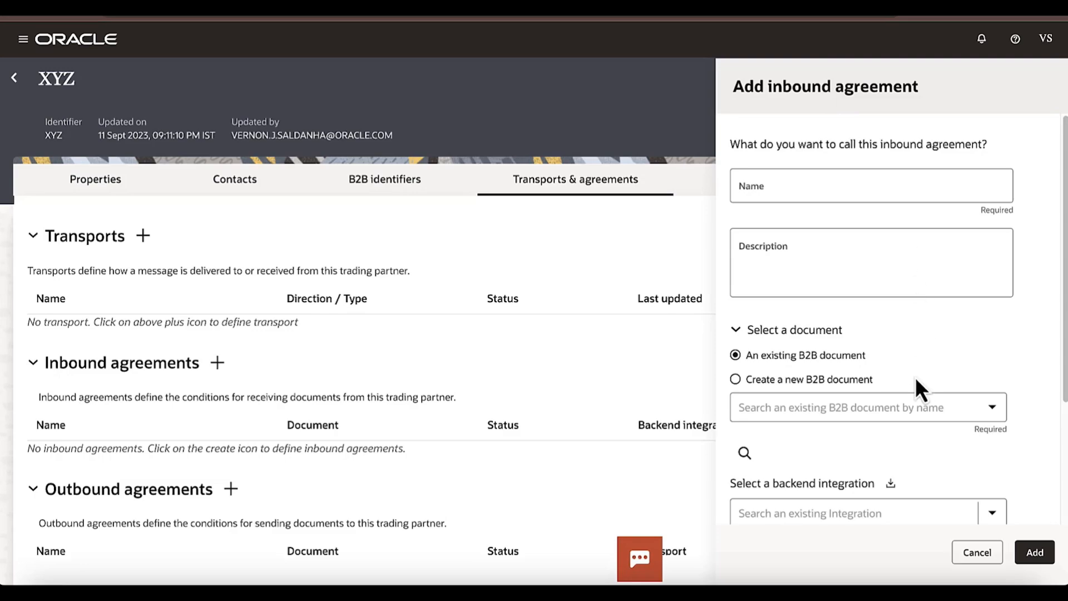
left_click(993, 408)
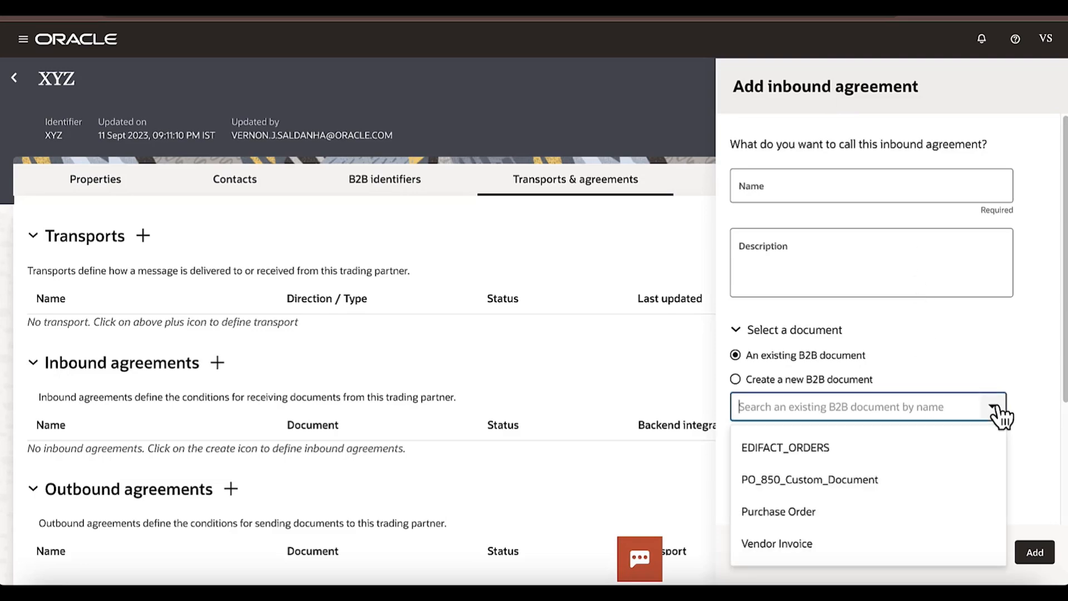
left_click(891, 446)
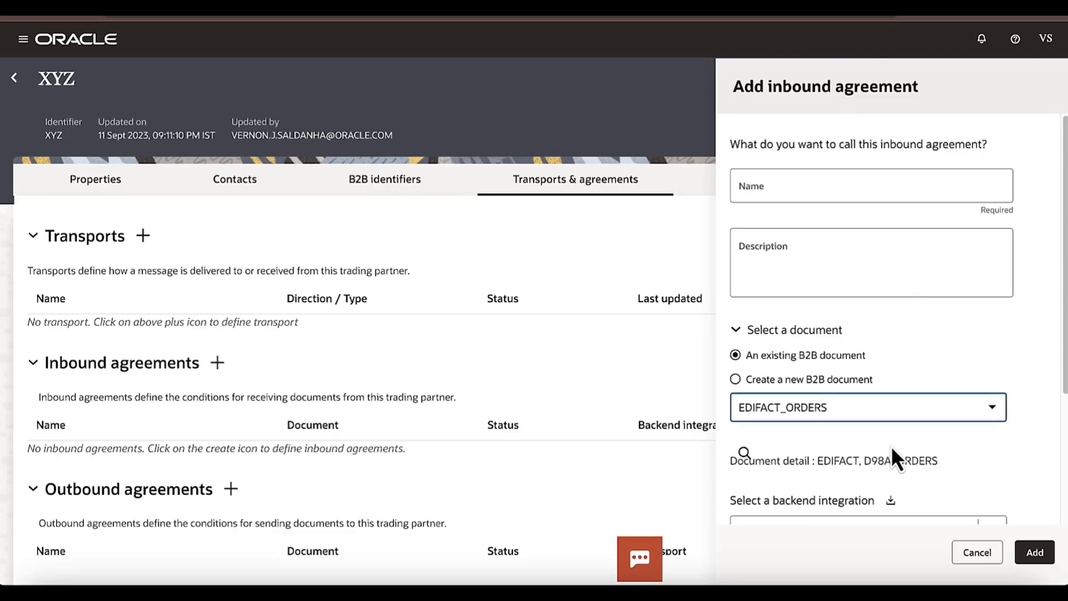
scroll(1017, 352, "down", 3)
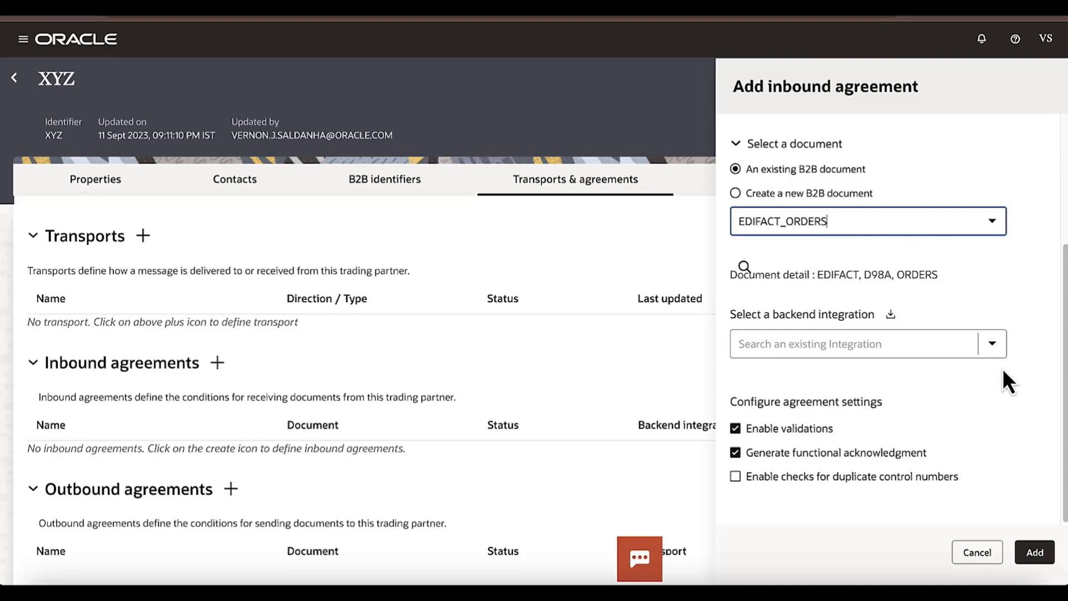
left_click(956, 342)
left_click(992, 344)
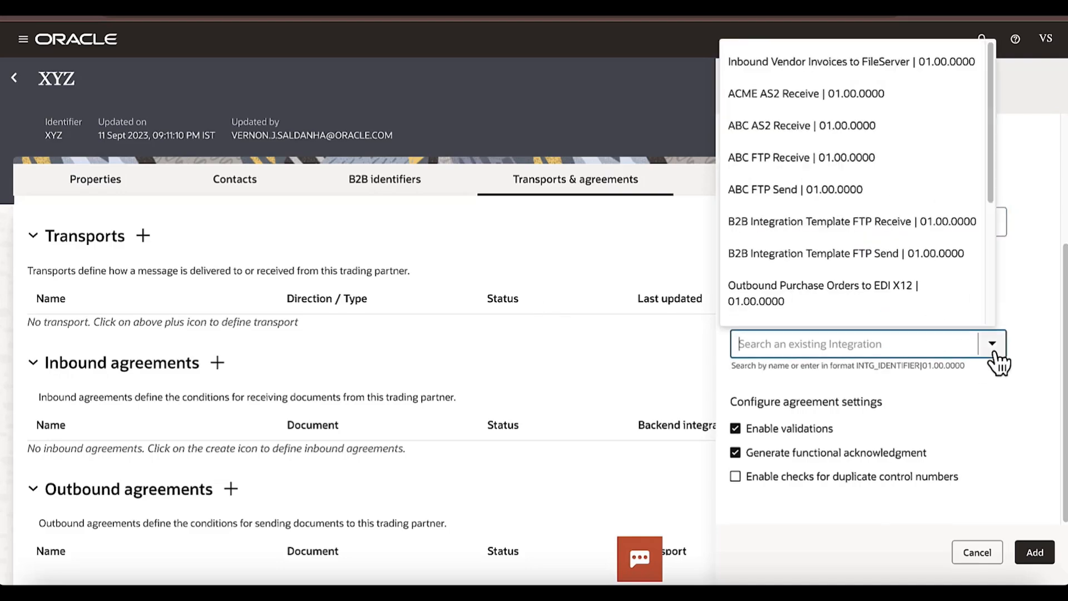
scroll(816, 216, "down", 1)
left_click(809, 200)
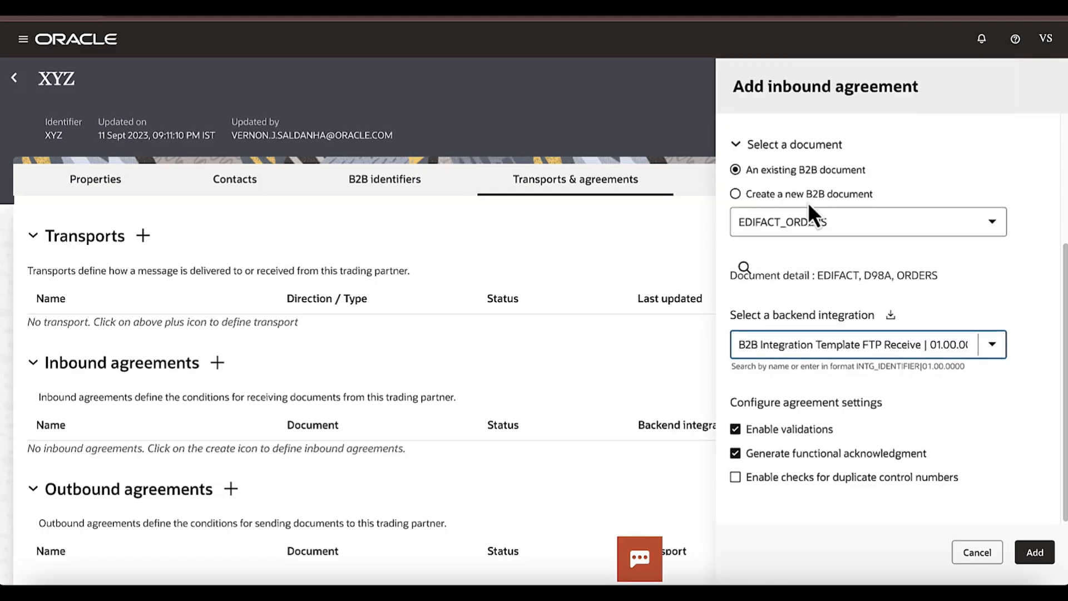
left_click(974, 551)
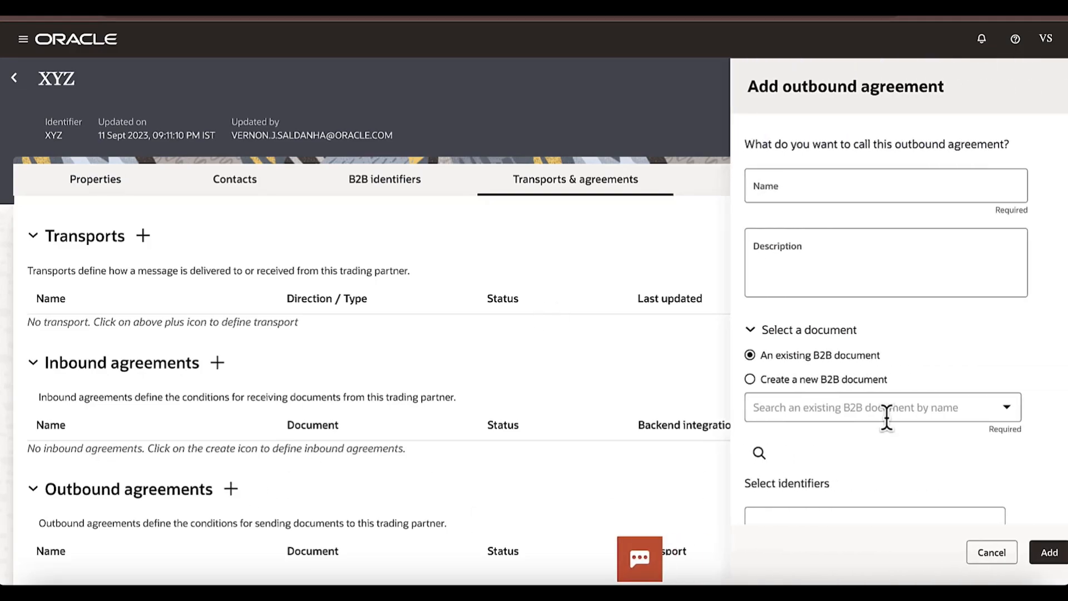
Try out an outbound agreement with the EDIFACT_ORDERS document, review its identifier, transport and agreement settings, and discard it
left_click(990, 407)
left_click(923, 448)
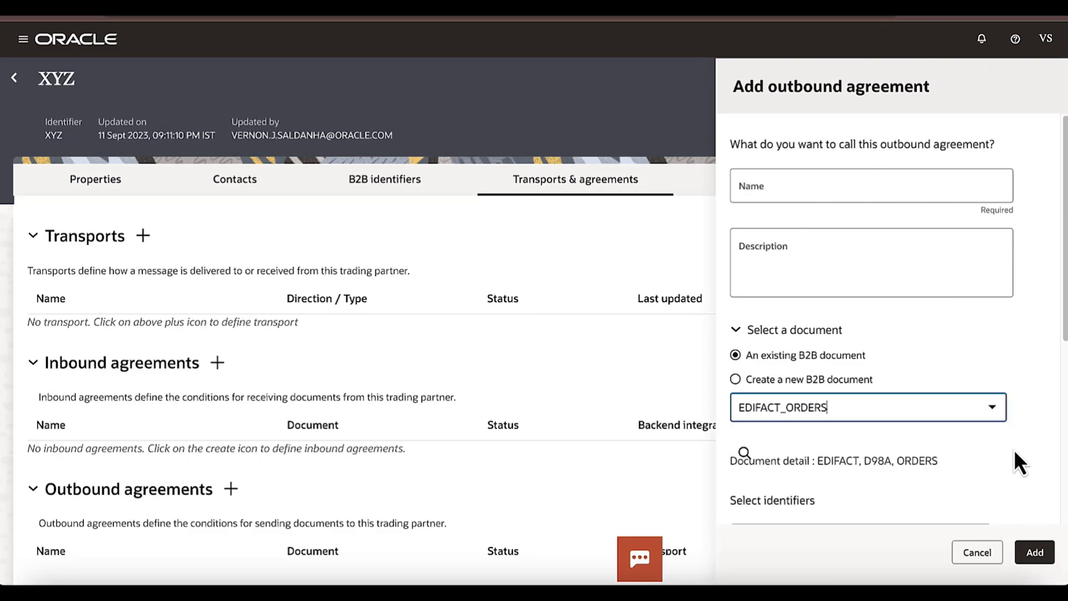
scroll(1013, 451, "down", 5)
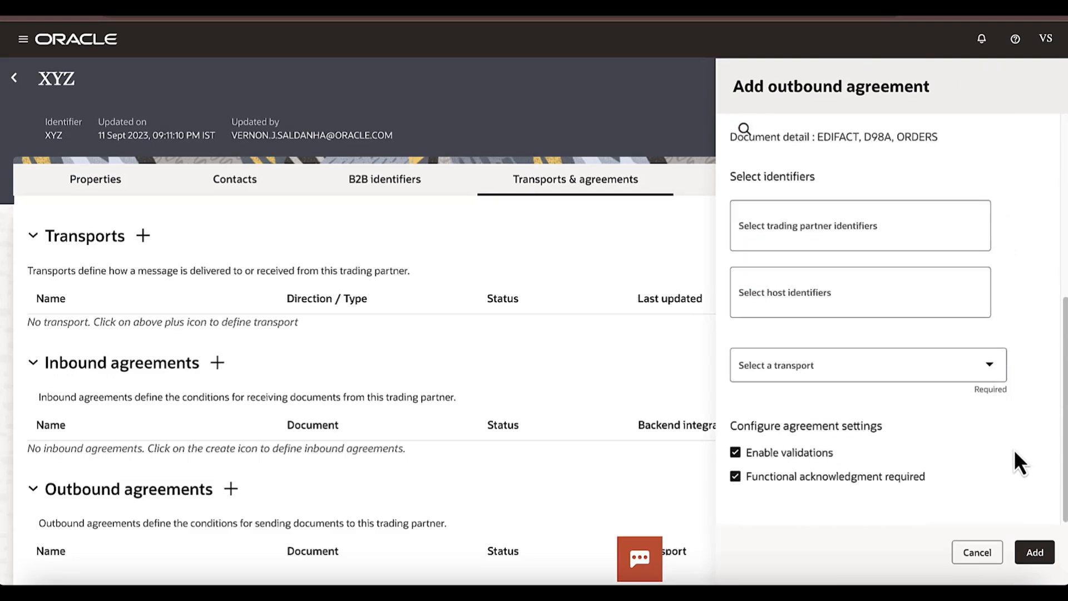
left_click(1001, 374)
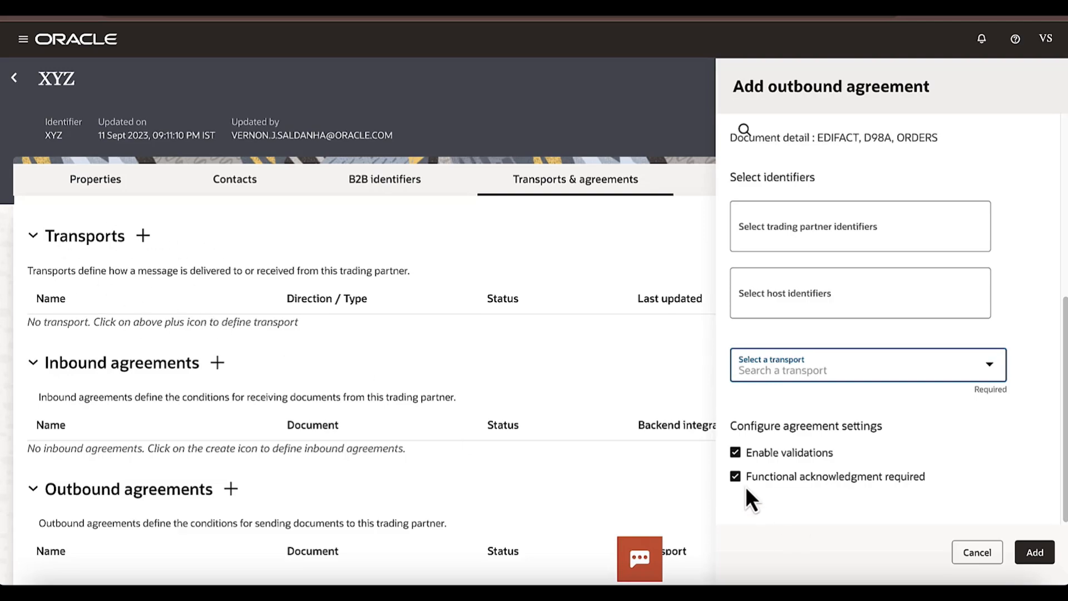
left_click(979, 553)
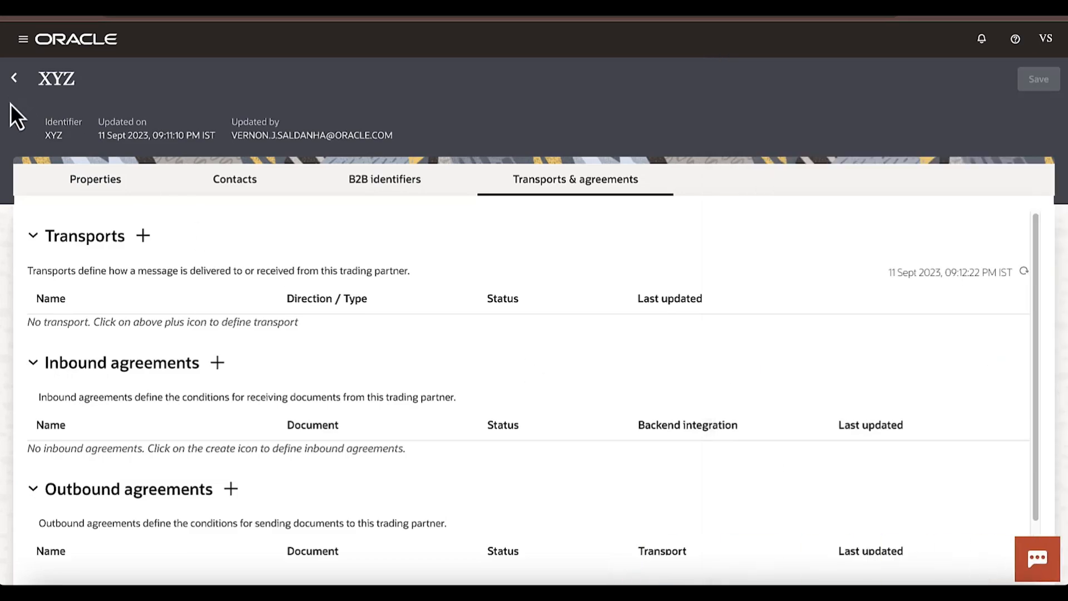
Leave trading partner XYZ for the trading partners list and return to the main Oracle Integration navigation
left_click(14, 78)
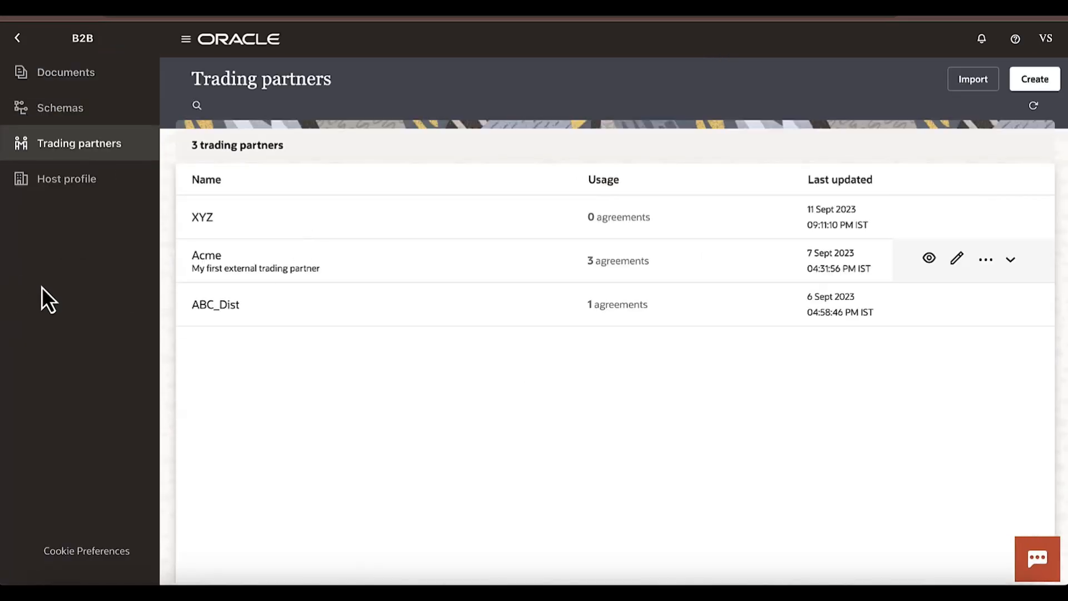
left_click(18, 42)
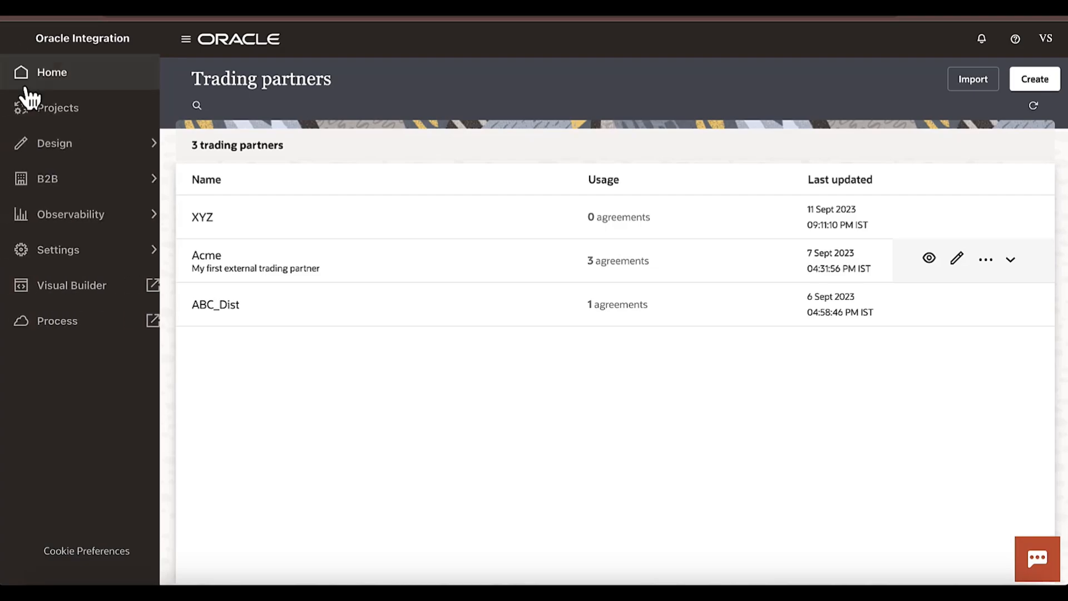
Open the Inbound Vendor Invoices to FileServer integration from the design-time integrations list
left_click(102, 146)
left_click(85, 90)
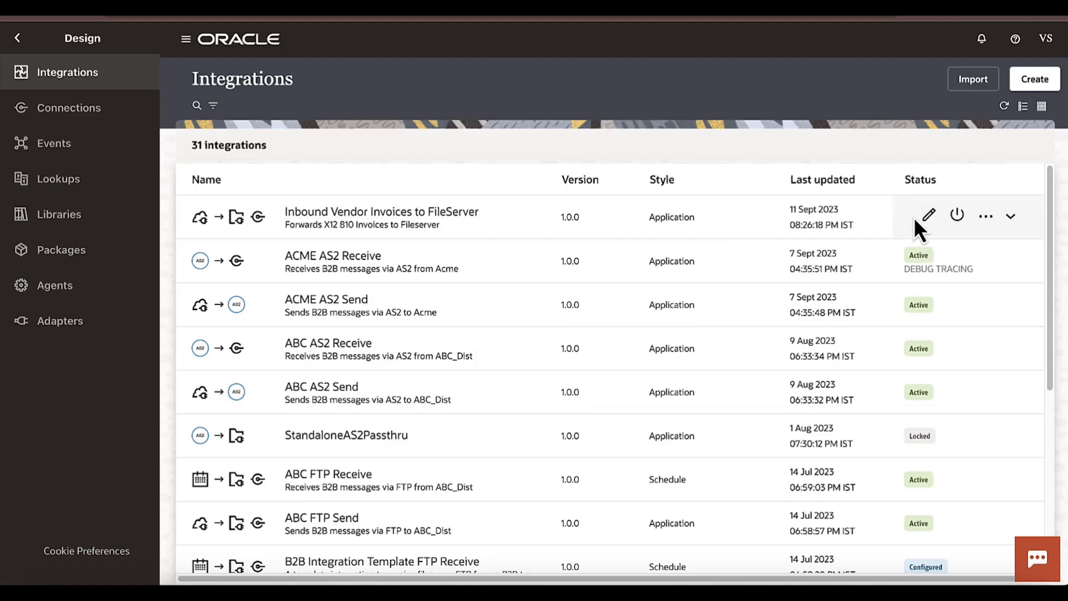
left_click(928, 215)
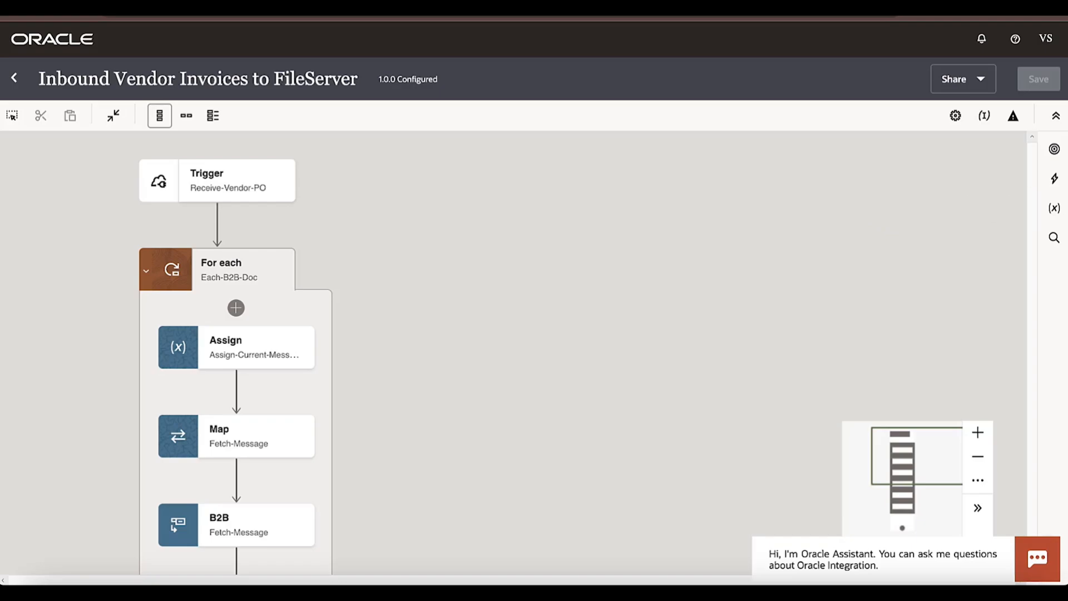
Browse the available integration actions and the in-use and available connections for the flow
left_click(1054, 178)
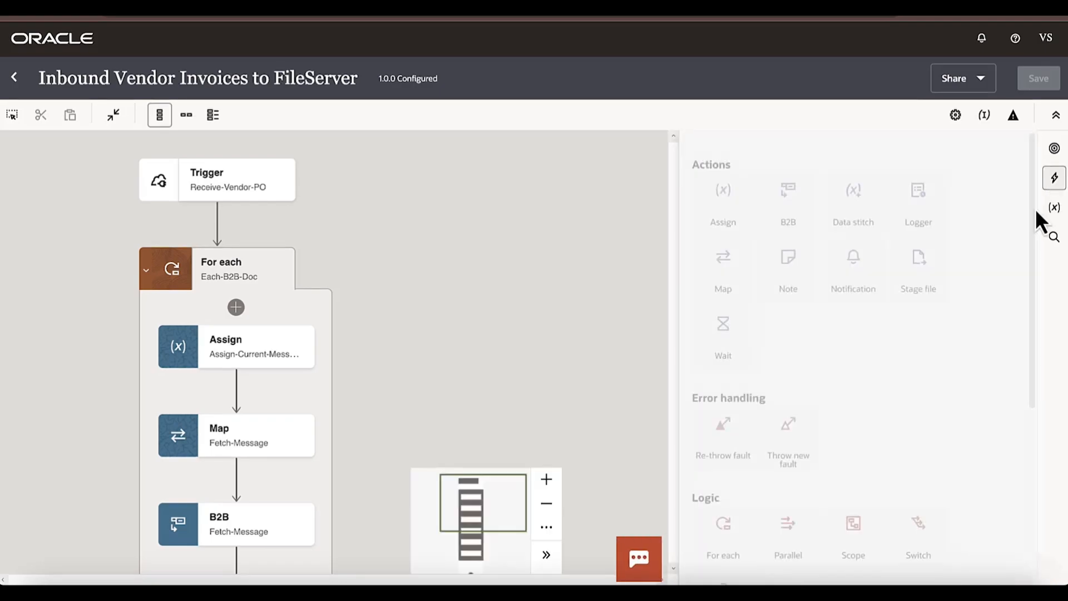
scroll(846, 422, "down", 5)
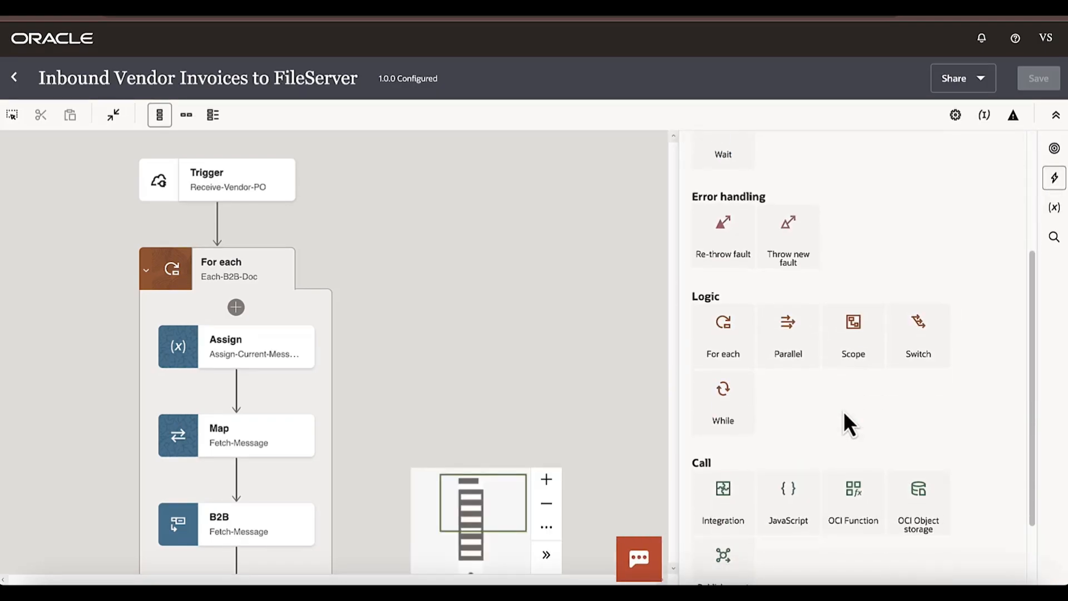
left_click_drag(803, 365, 1035, 326)
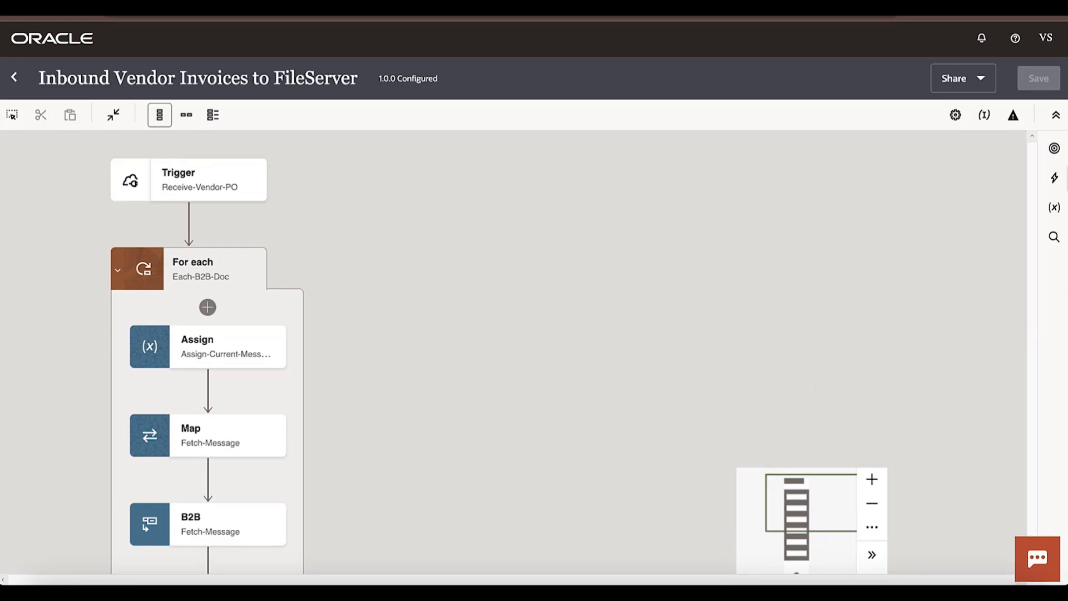
left_click(1053, 148)
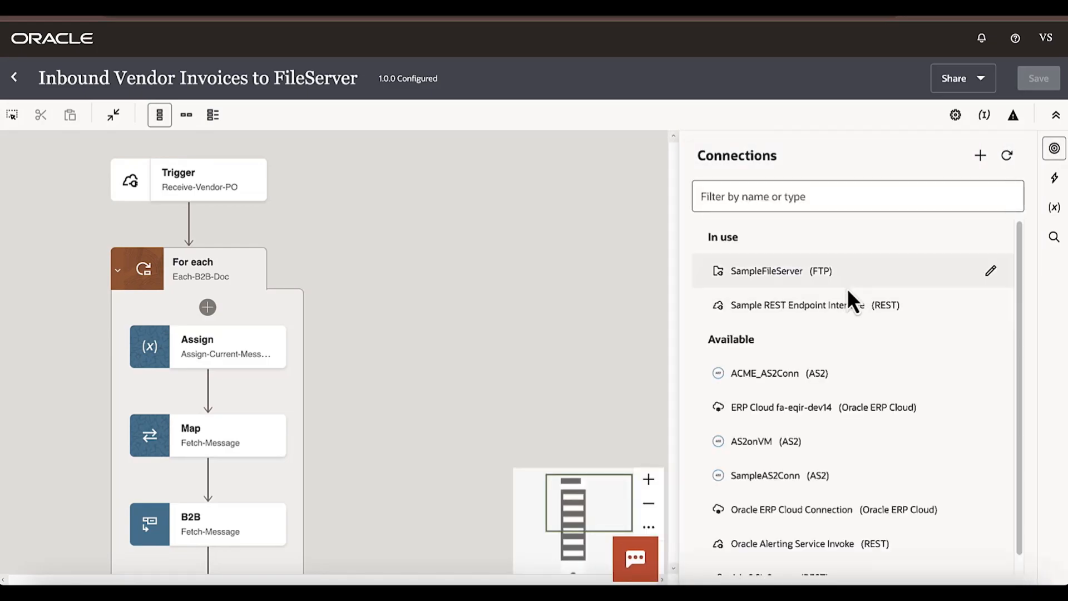
scroll(841, 334, "down", 1)
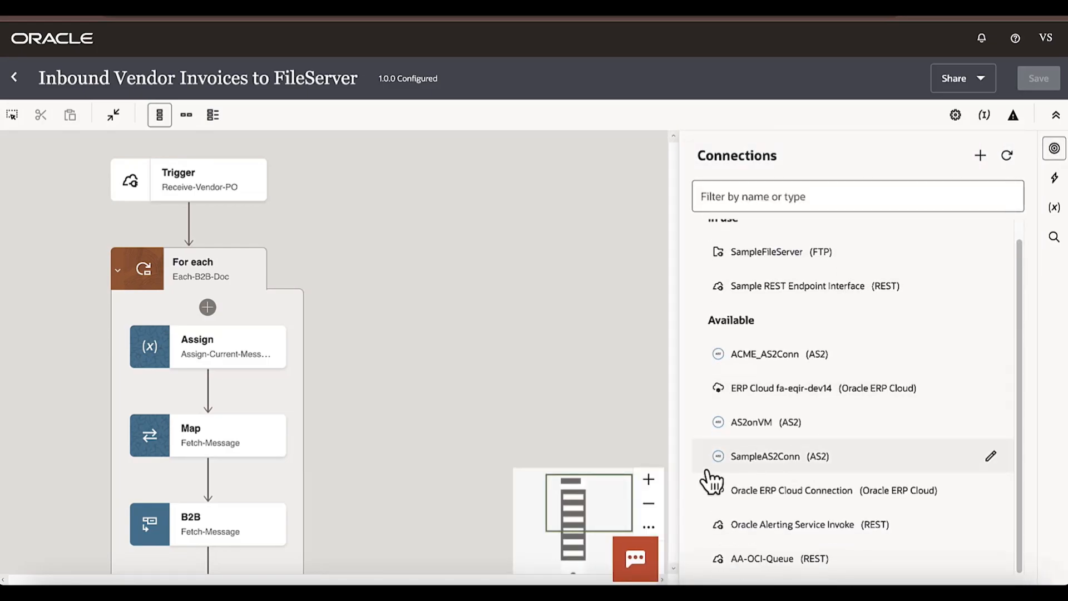
left_click(423, 405)
Examine the integration flow from the trigger through the For each loop to the WriteToFileServer invoke, and return to the integrations list
scroll(262, 491, "down", 5)
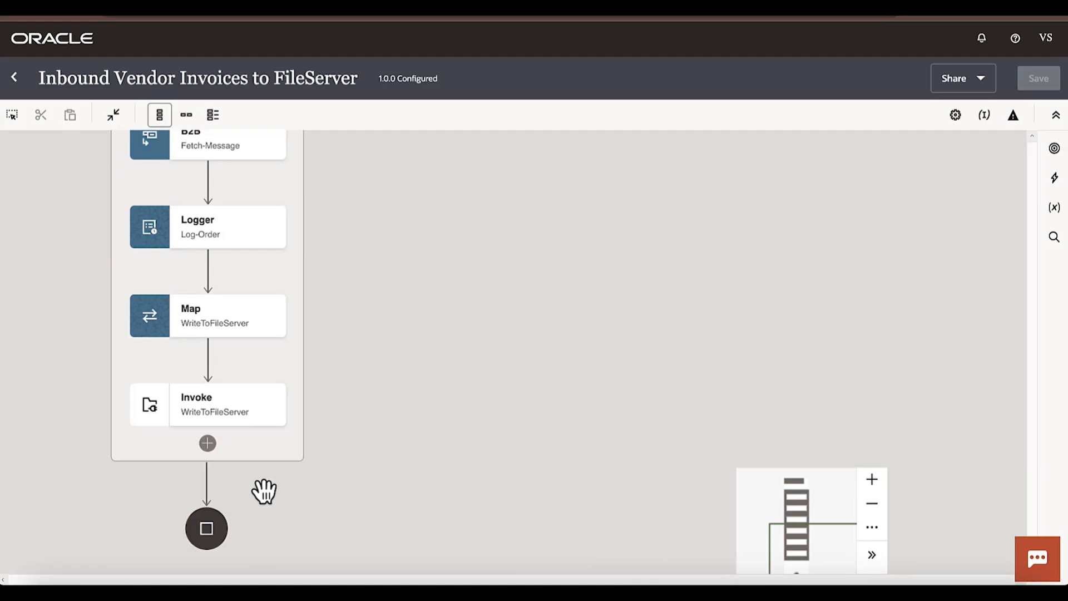
scroll(289, 380, "up", 4)
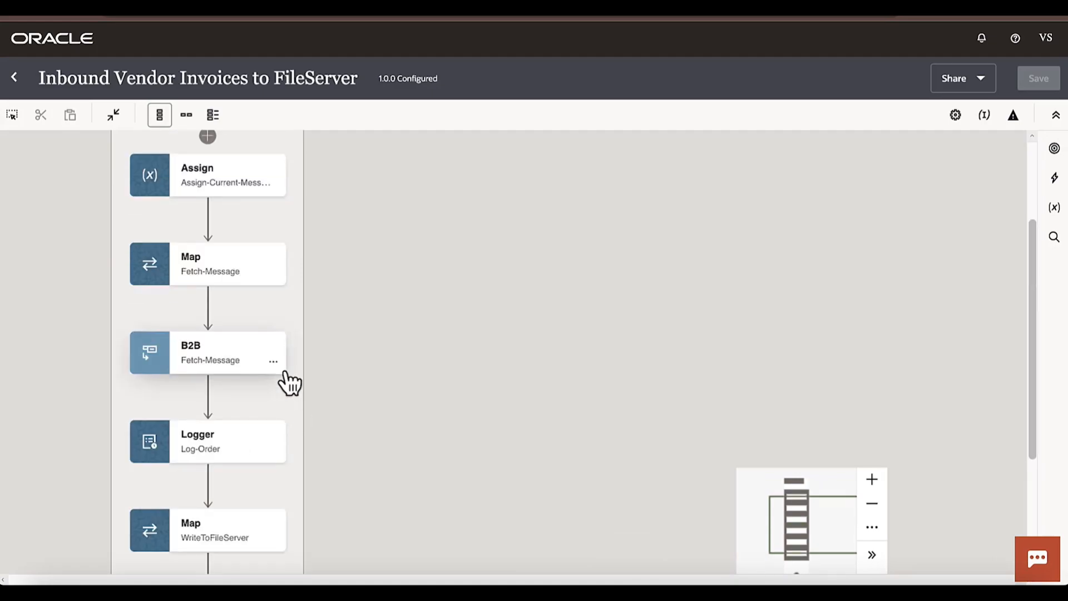
scroll(320, 370, "up", 8)
scroll(305, 348, "down", 4)
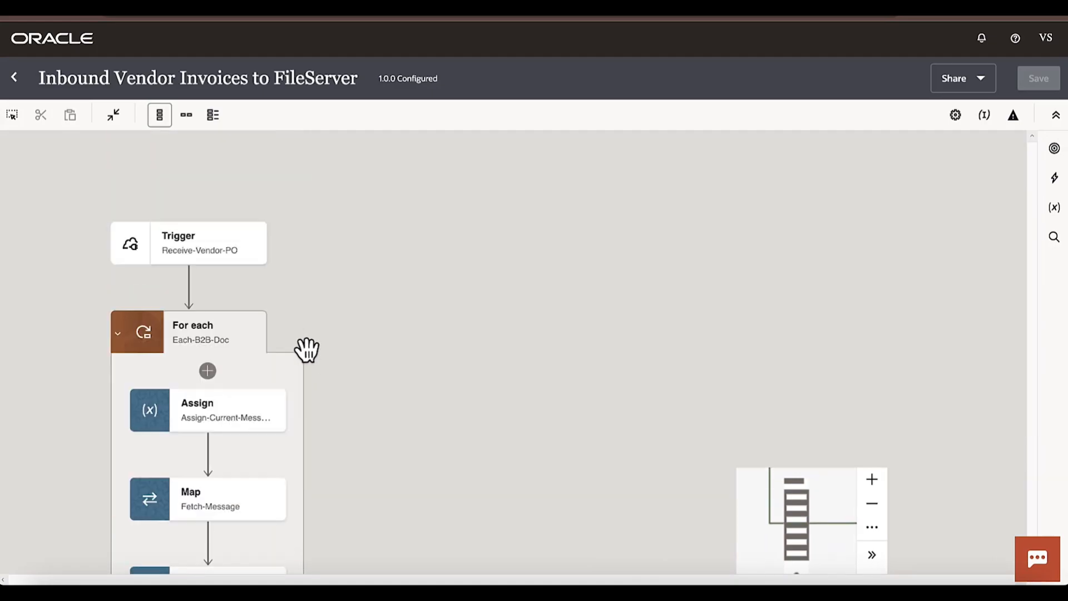
scroll(309, 316, "down", 4)
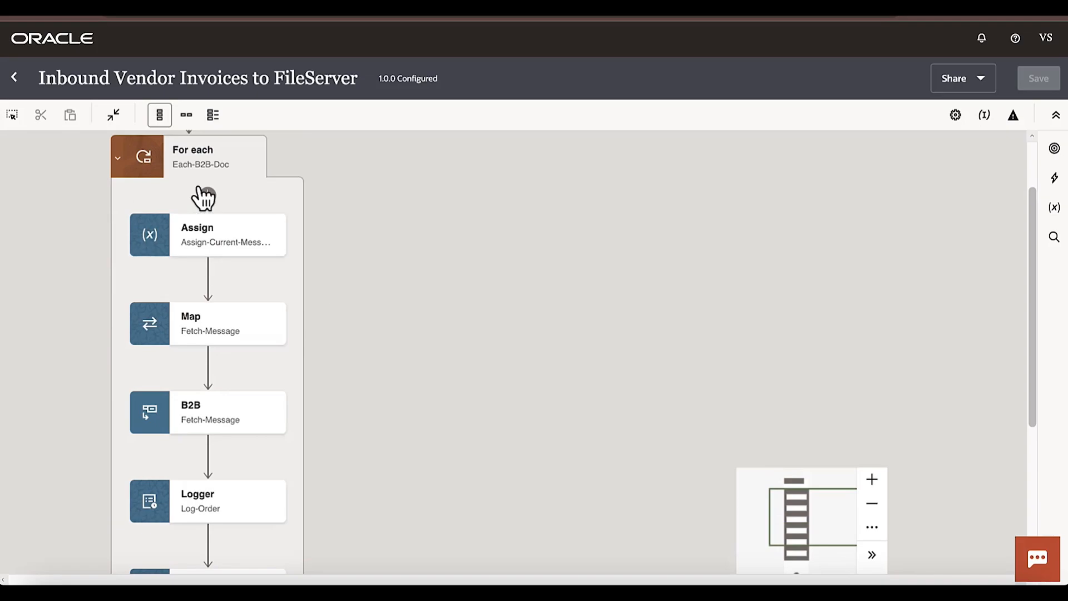
left_click(15, 80)
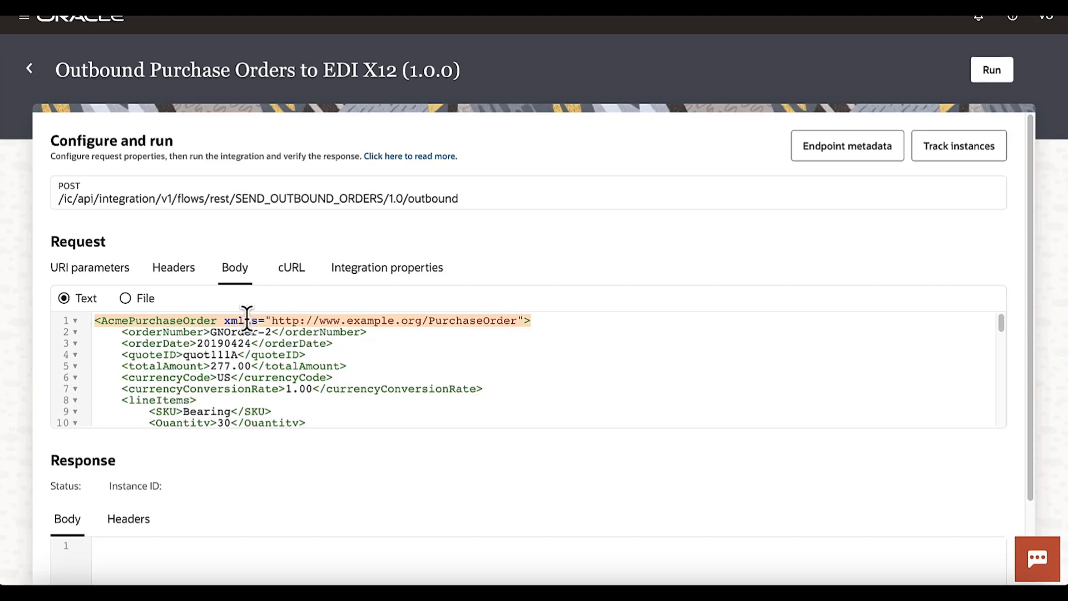
Change the final digit of the order number in the request body to 1, run Outbound Purchase Orders to EDI X12, and review the response
left_click(268, 332)
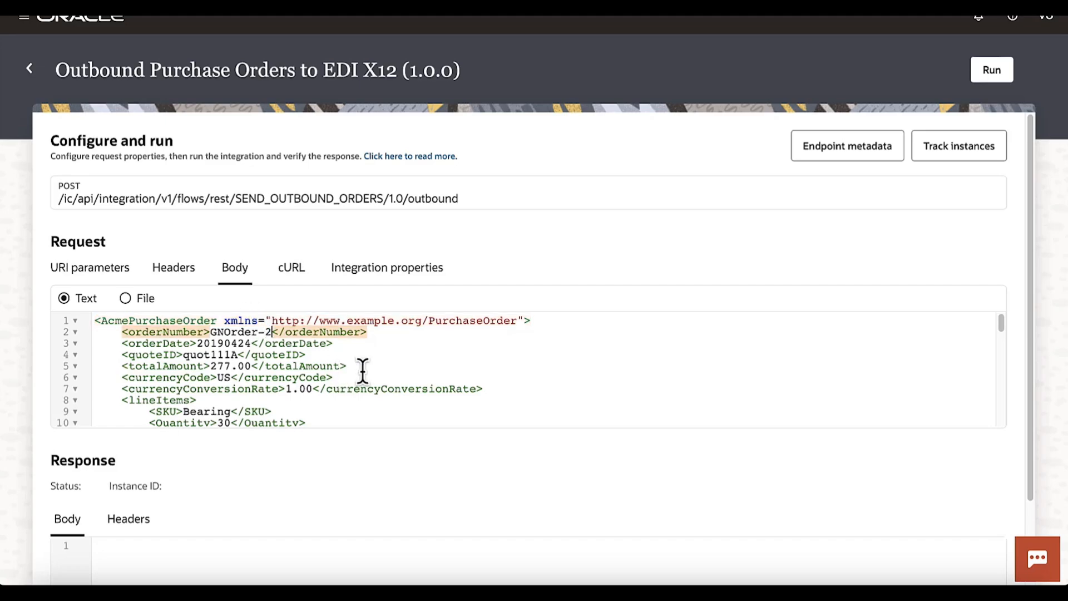
key("BackSpace")
type("1")
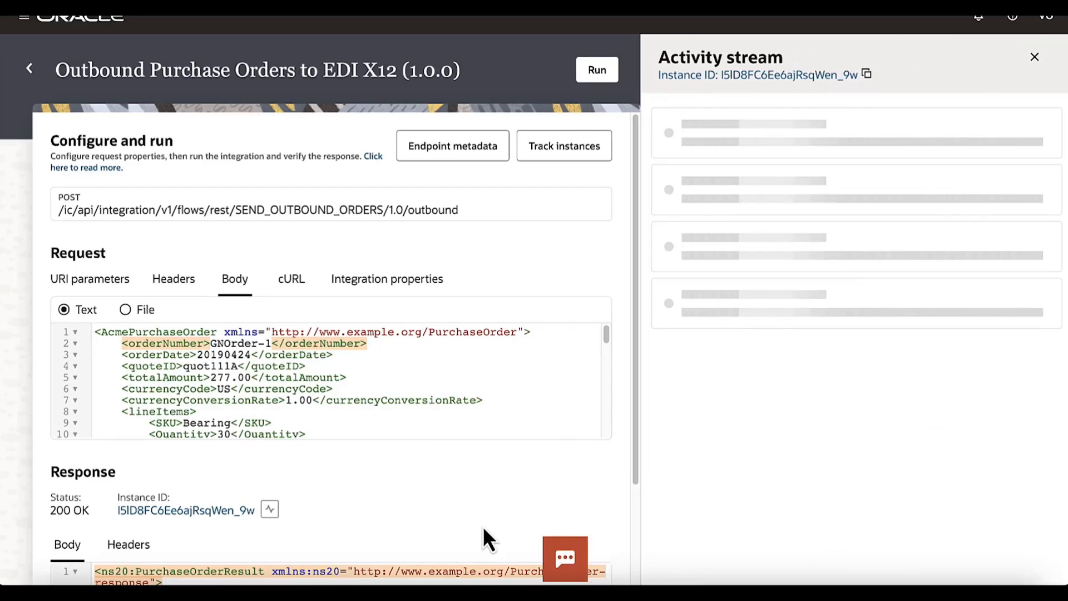
scroll(485, 531, "down", 2)
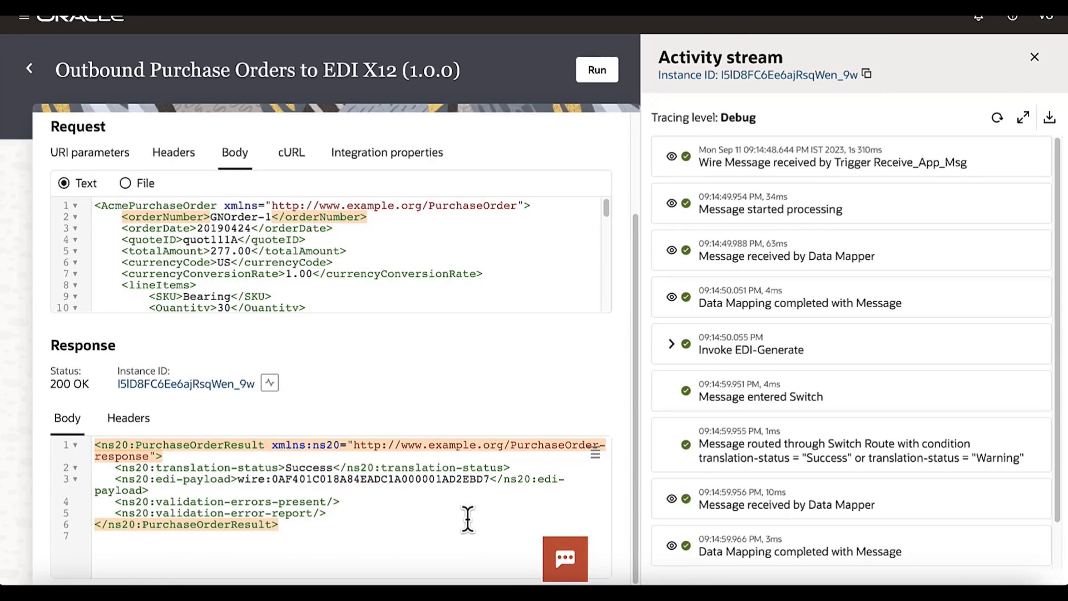
Switch back to the integrations page and open the B2B message tracking under Observability
key("super+Tab")
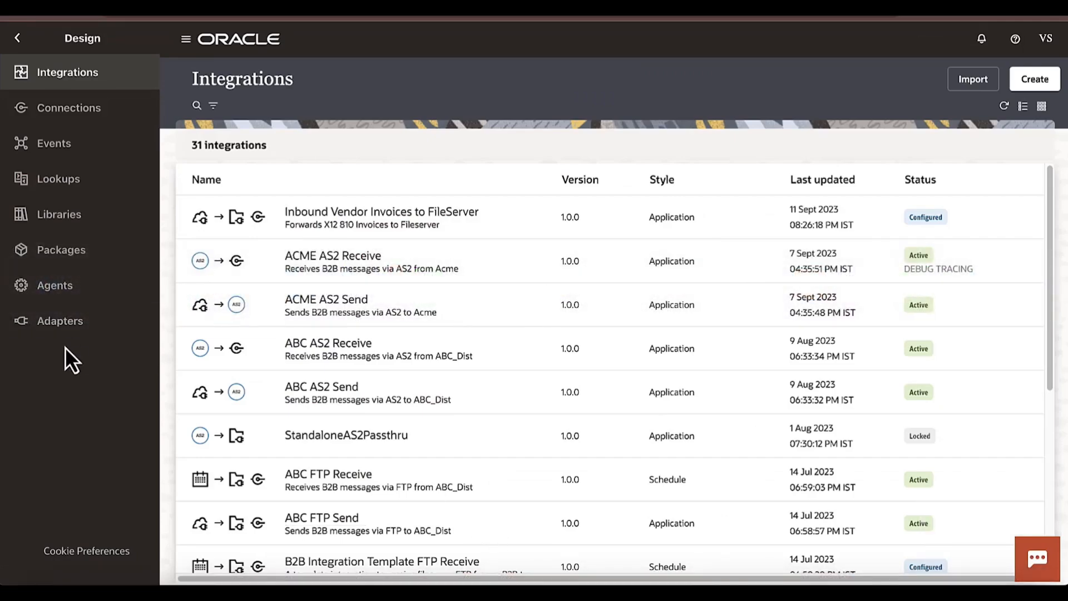
left_click(17, 37)
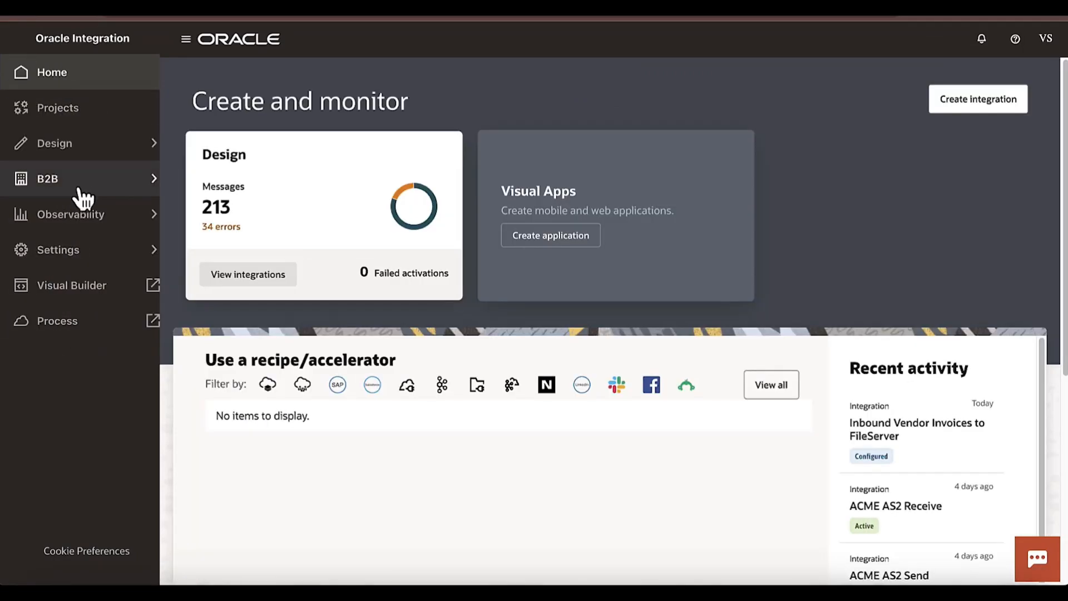
left_click(78, 214)
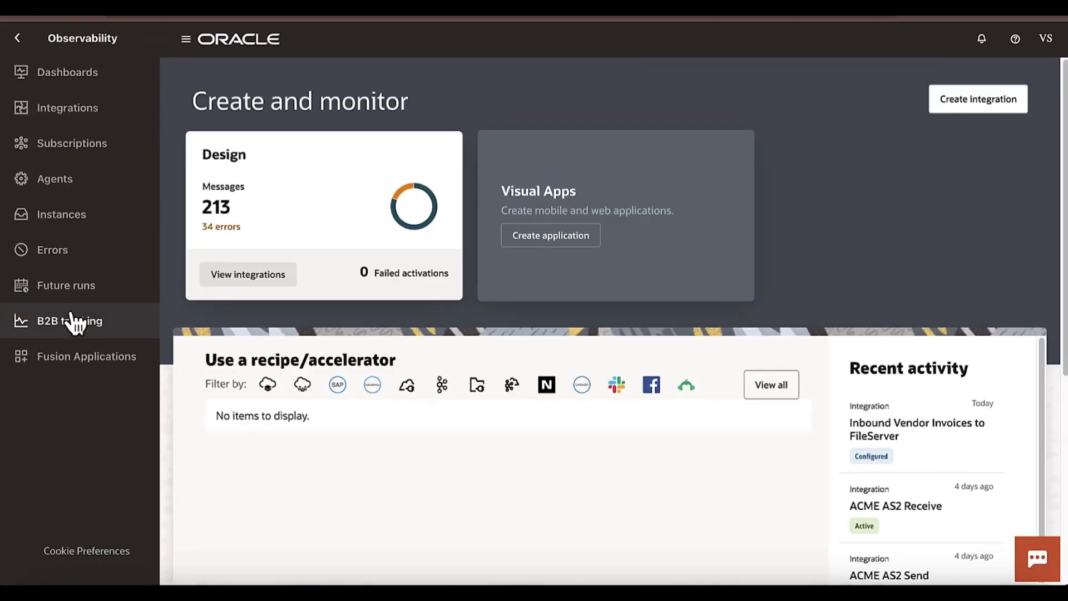
left_click(73, 322)
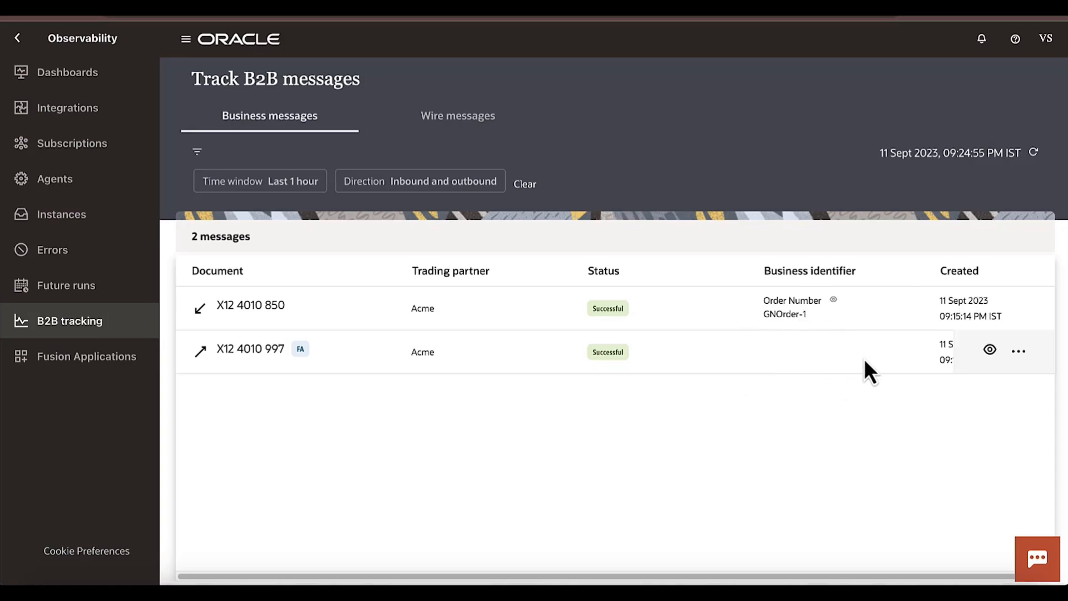
Inspect the inbound X12 4010 850 business message's properties, payloads and correlations
left_click(963, 306)
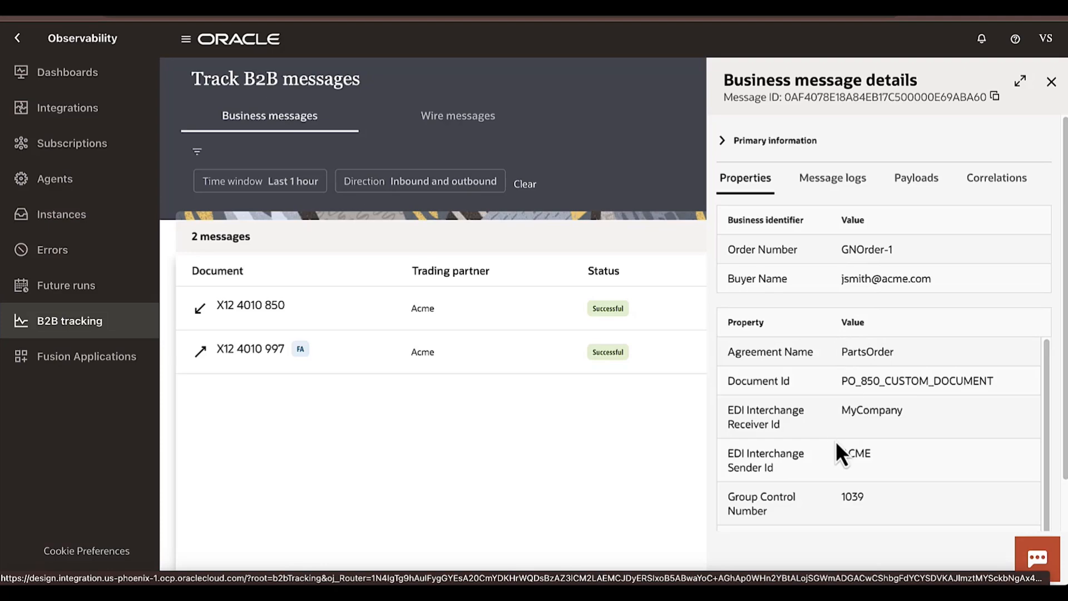
left_click(932, 181)
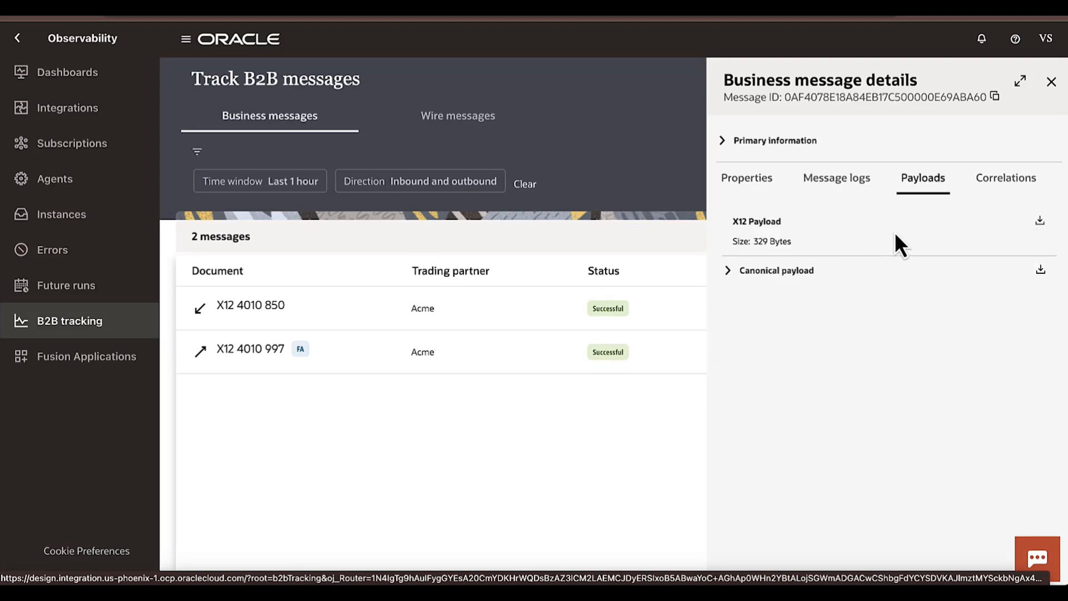
left_click(999, 181)
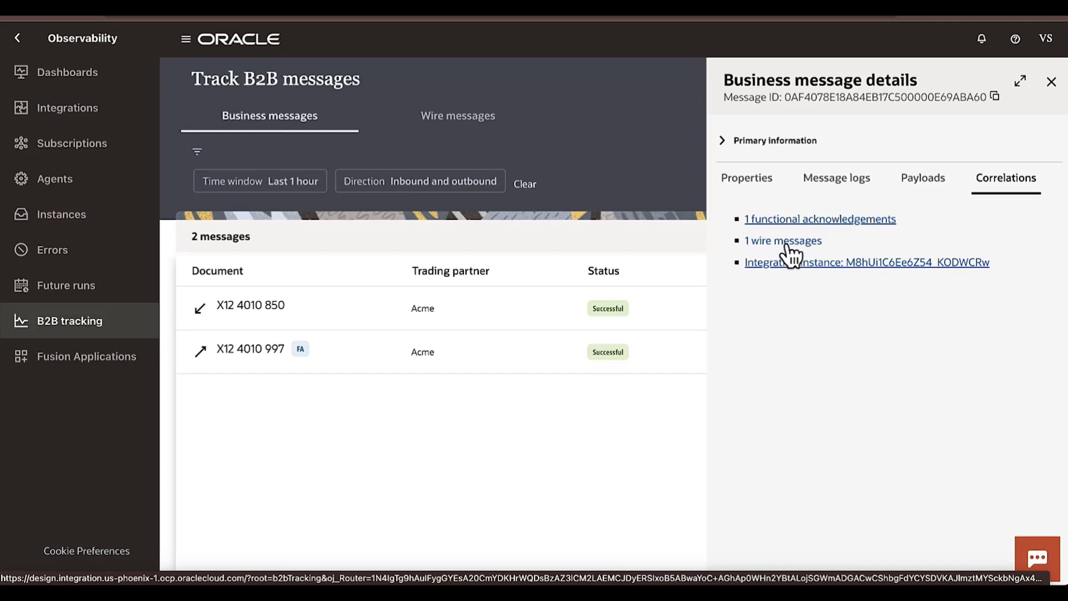
Inspect the properties, payloads and correlations of the outbound AS2 wire message that carries X12_4010_997.edi
left_click(452, 122)
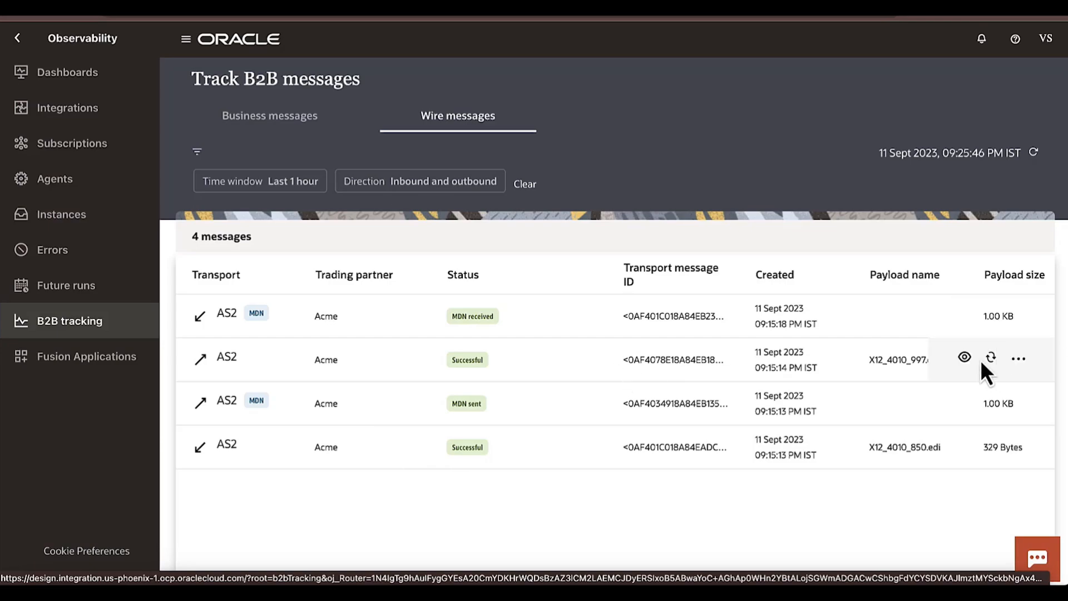
left_click(974, 357)
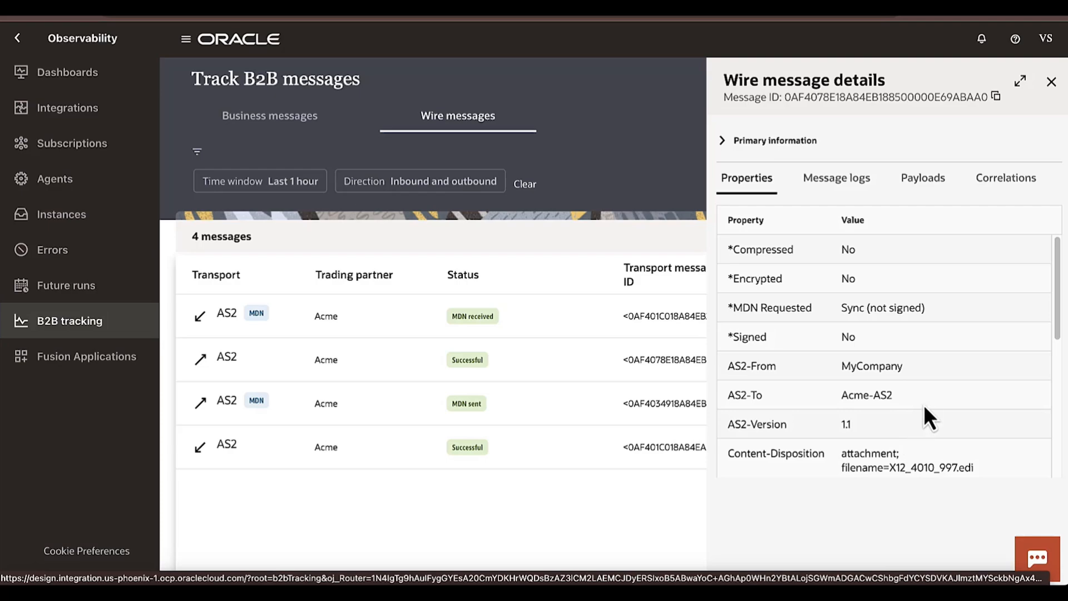
left_click(921, 195)
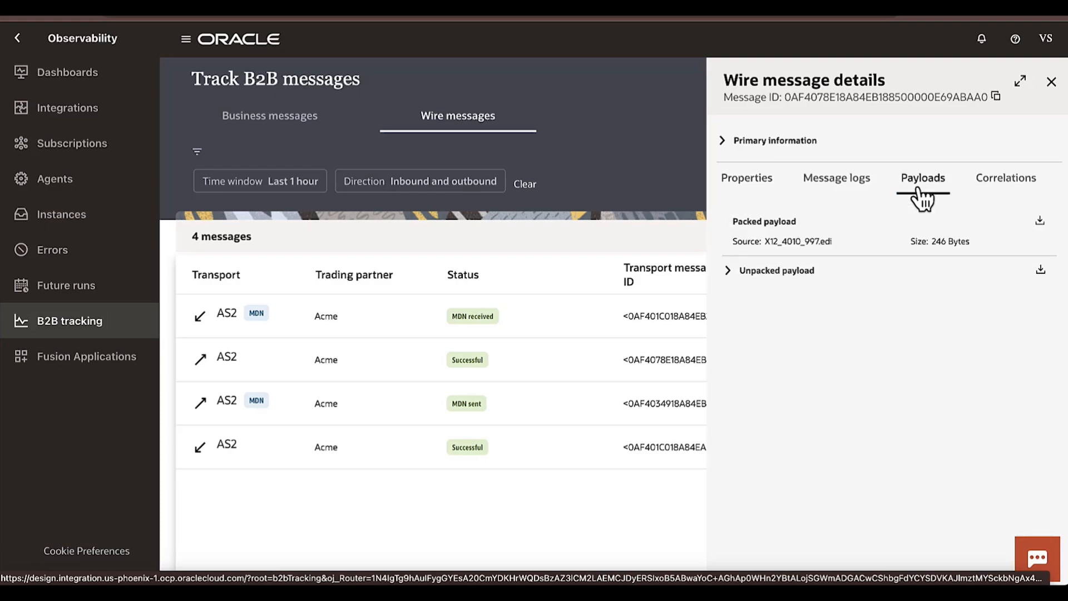
left_click(1005, 192)
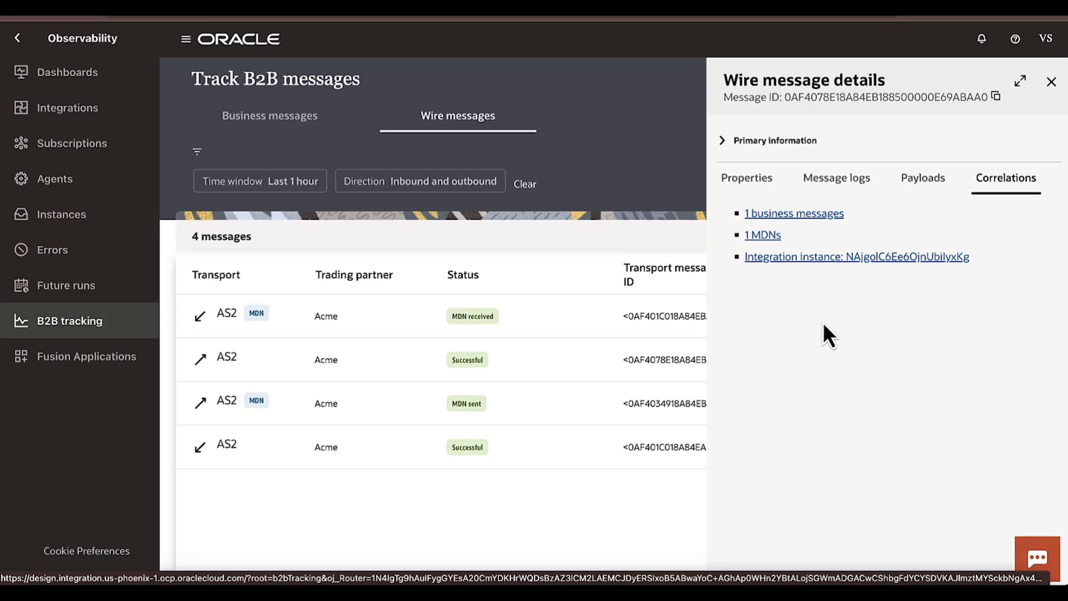
Look over the wire message filter options without applying any, and close the wire message details
left_click(200, 155)
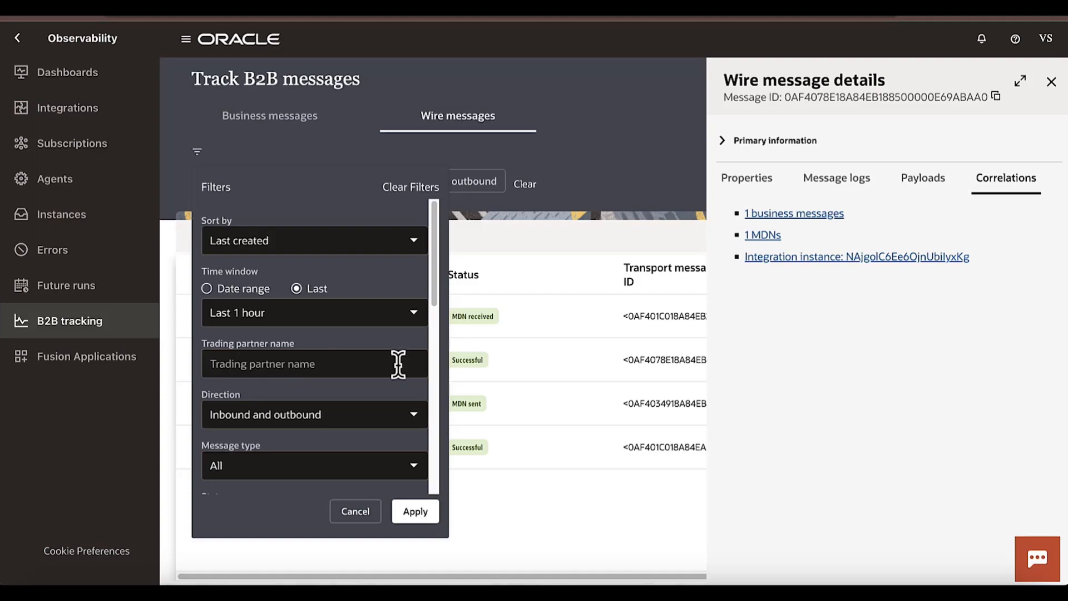
left_click(521, 493)
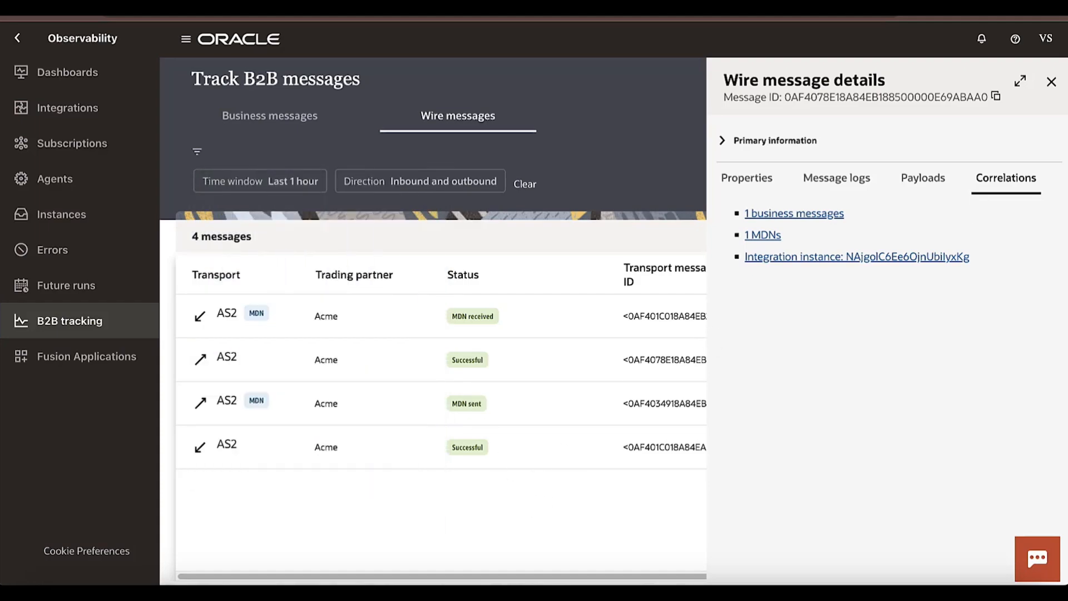
left_click(1051, 81)
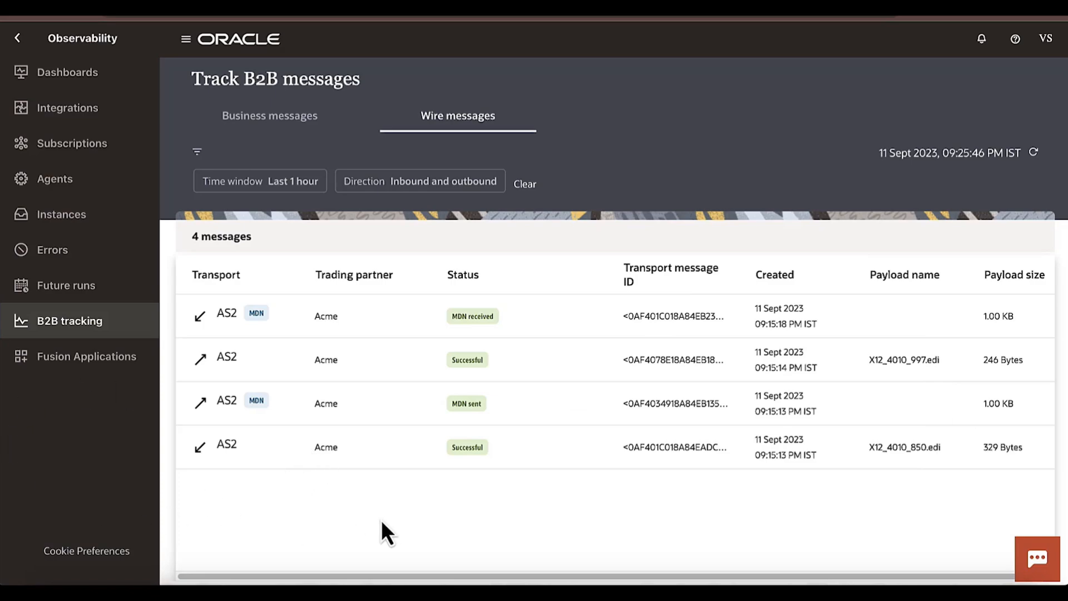
Resubmit the inbound X12 4010 850 business message from Acme and reopen its details to check the correlations
left_click(235, 129)
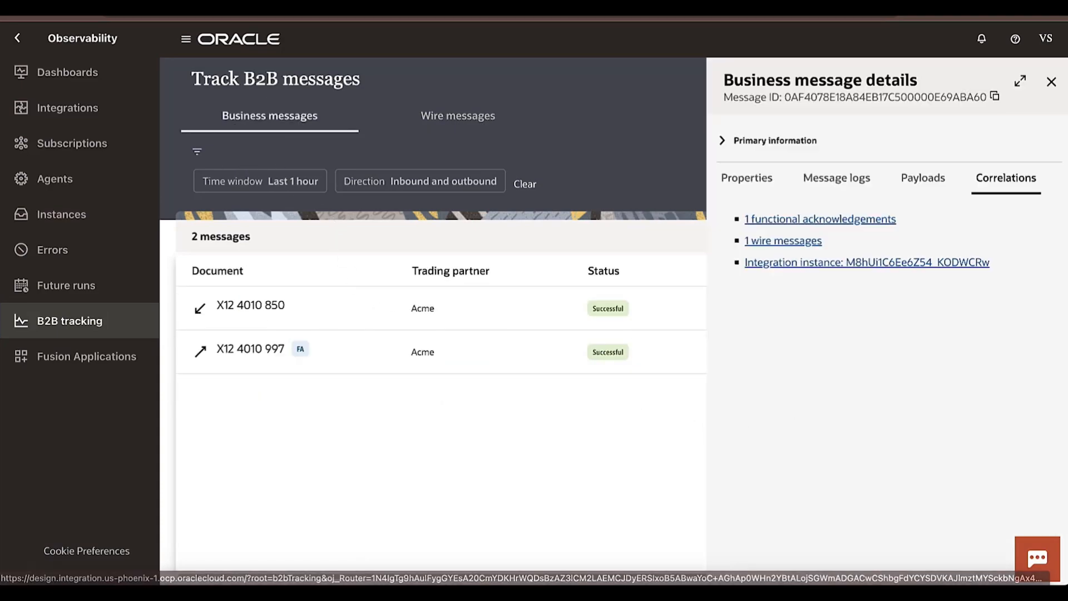
left_click(1051, 83)
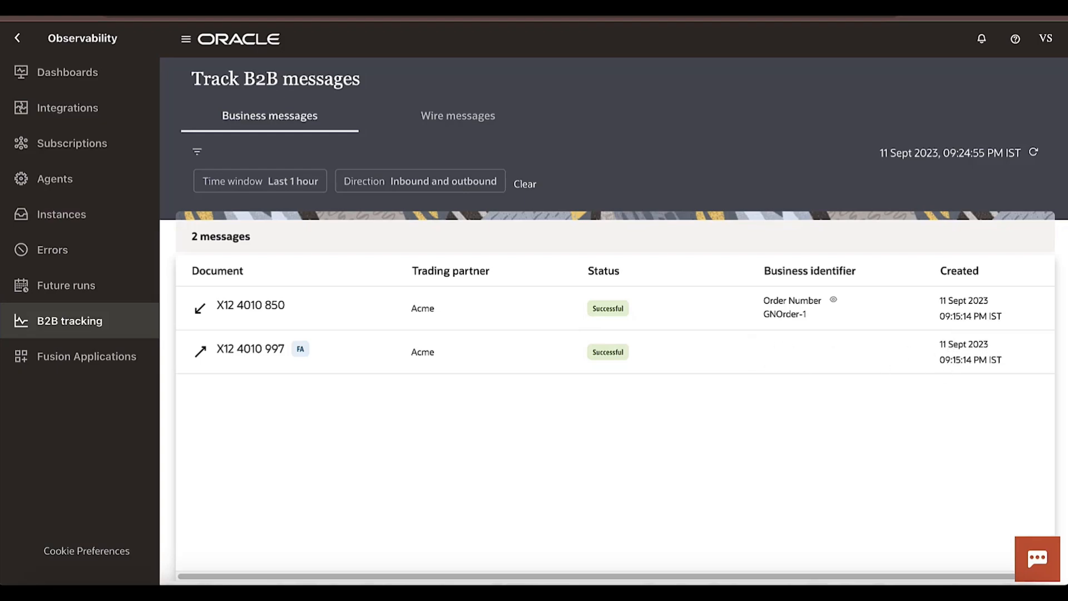
mouse_move(1010, 316)
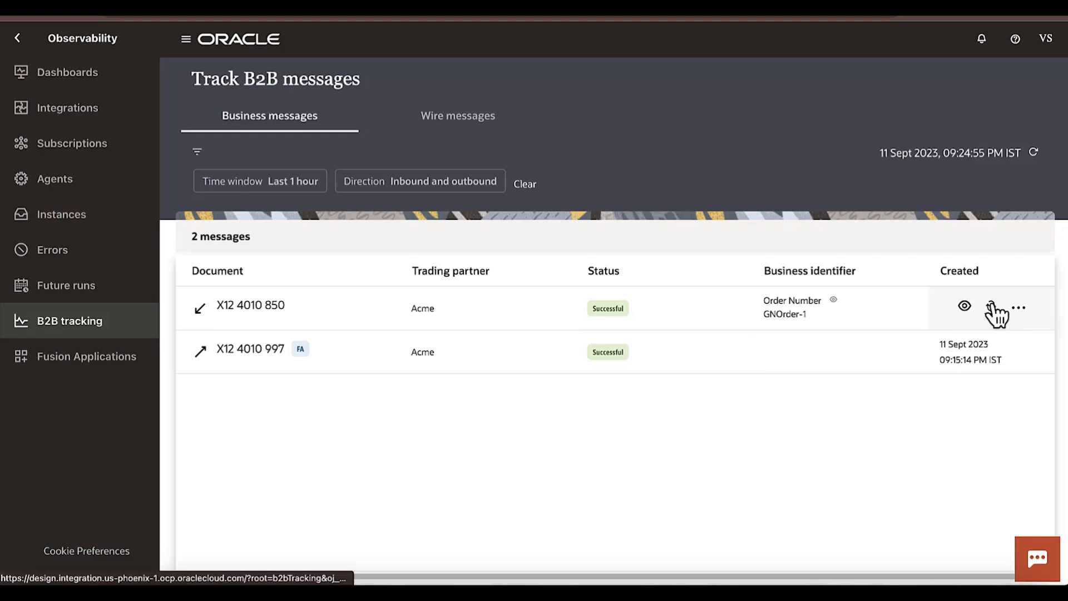
left_click(992, 307)
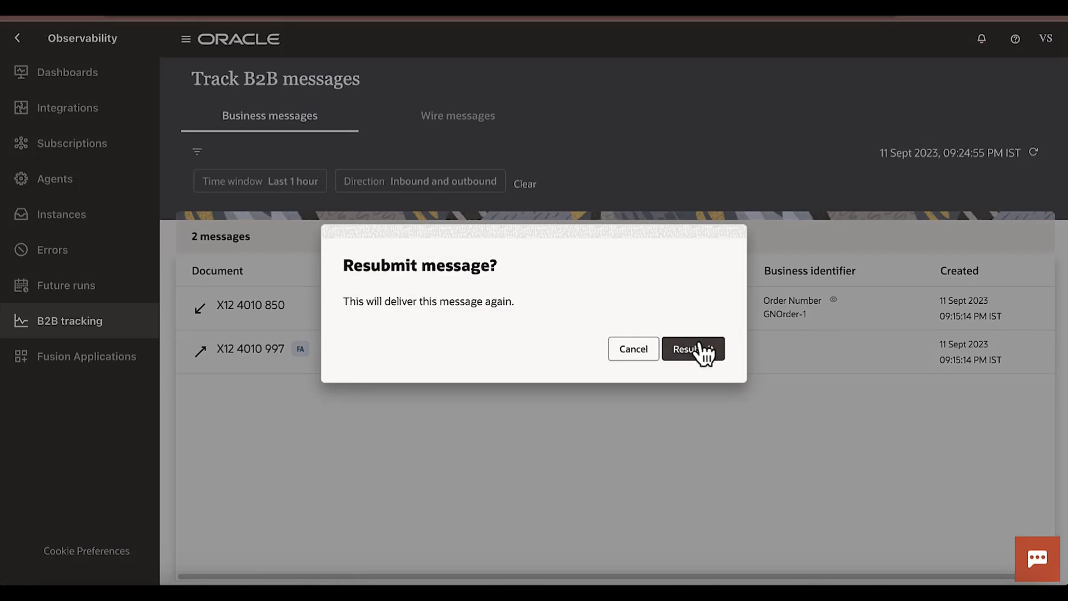
left_click(695, 350)
mouse_move(934, 319)
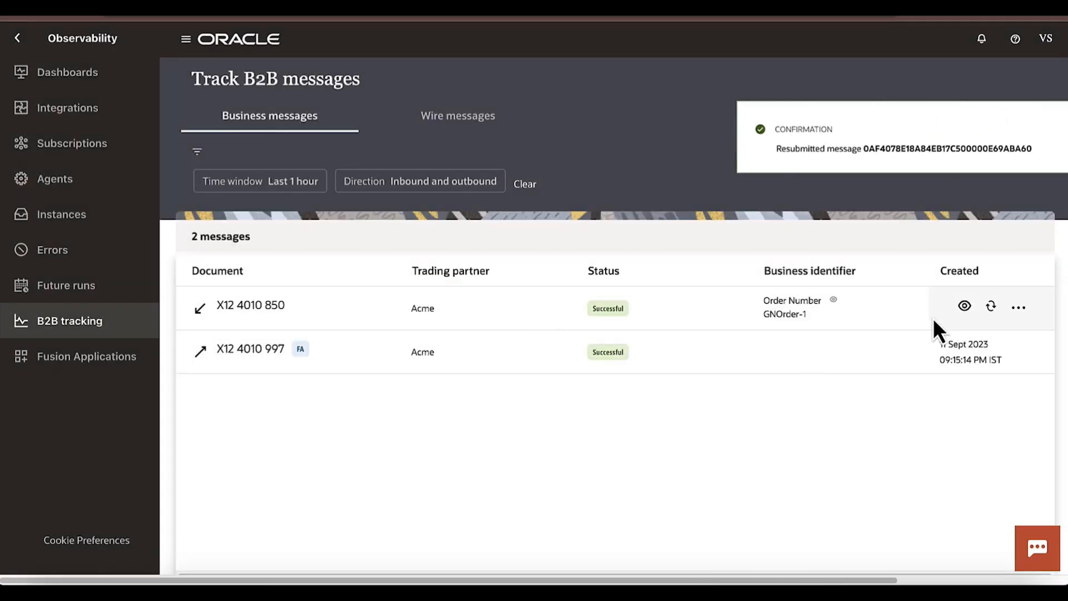
left_click(964, 307)
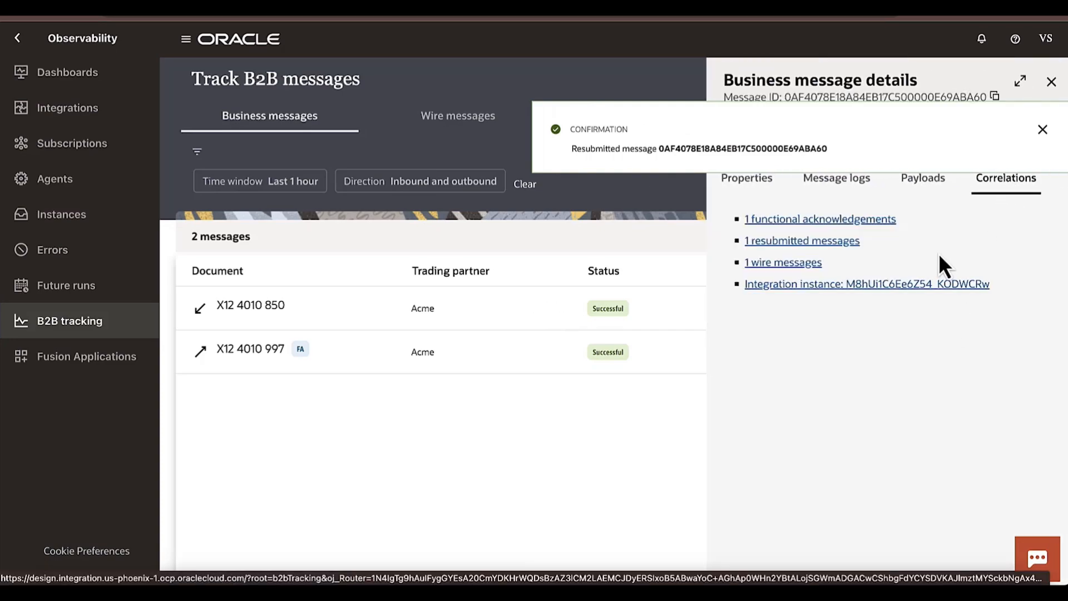
Trace the X12 4010 850 business message's resubmitted copy, check its correlations, and return to the original to inspect its resubmission details
left_click(789, 245)
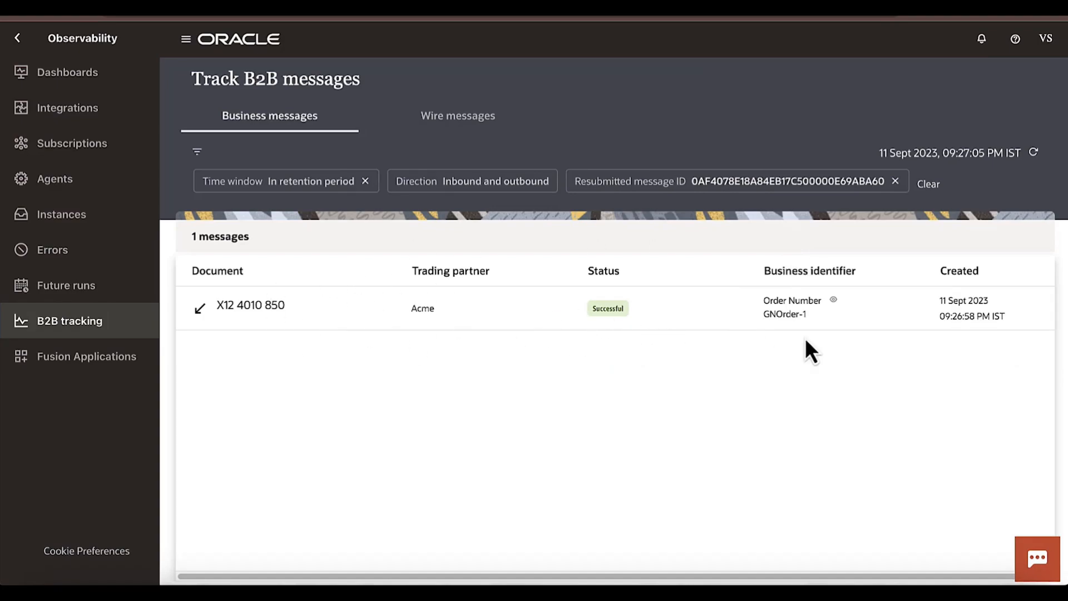
left_click(989, 306)
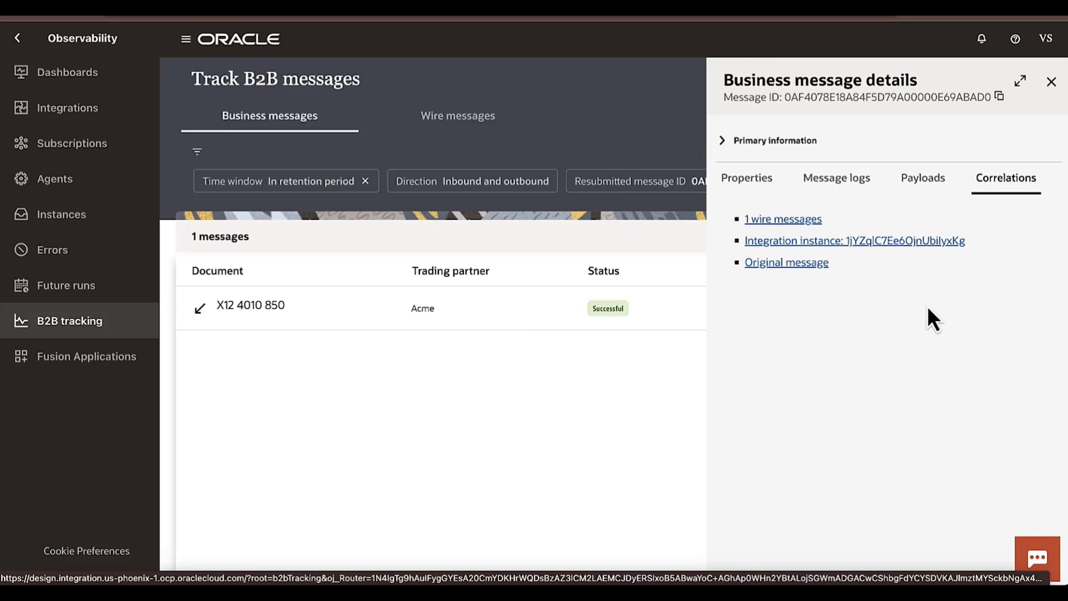
left_click(771, 268)
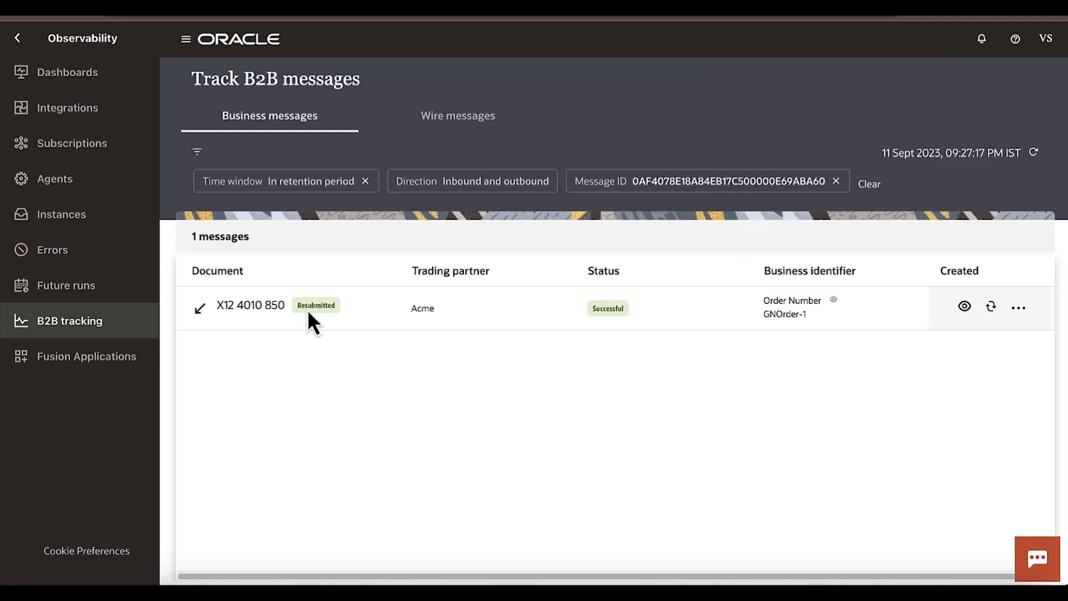
mouse_move(308, 313)
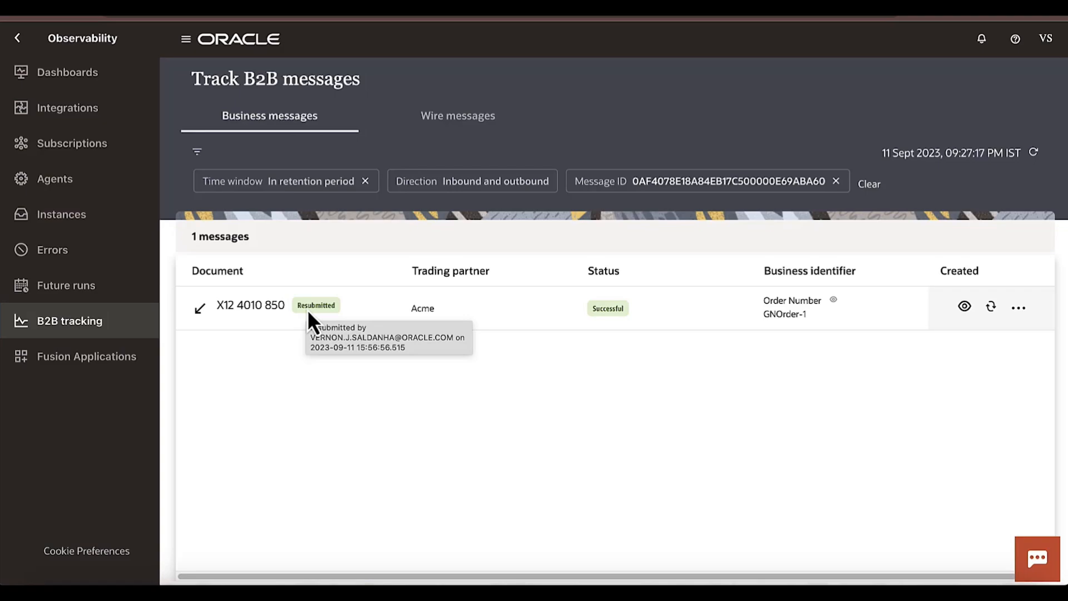
Resubmit the outbound AS2 wire message that carries X12_4010_997.edi and open its correlations
left_click(436, 123)
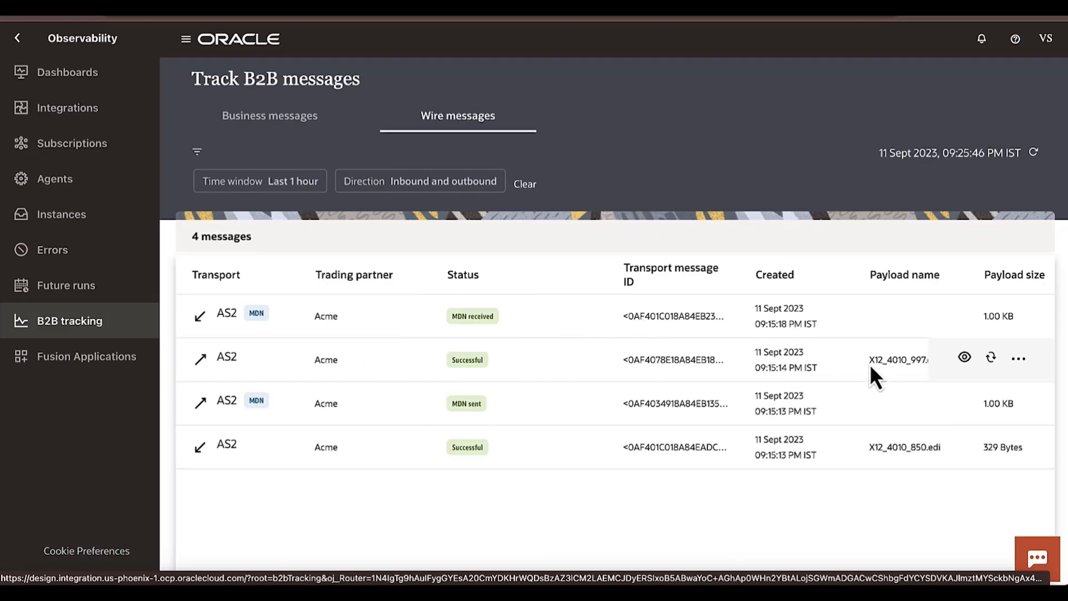
left_click(990, 359)
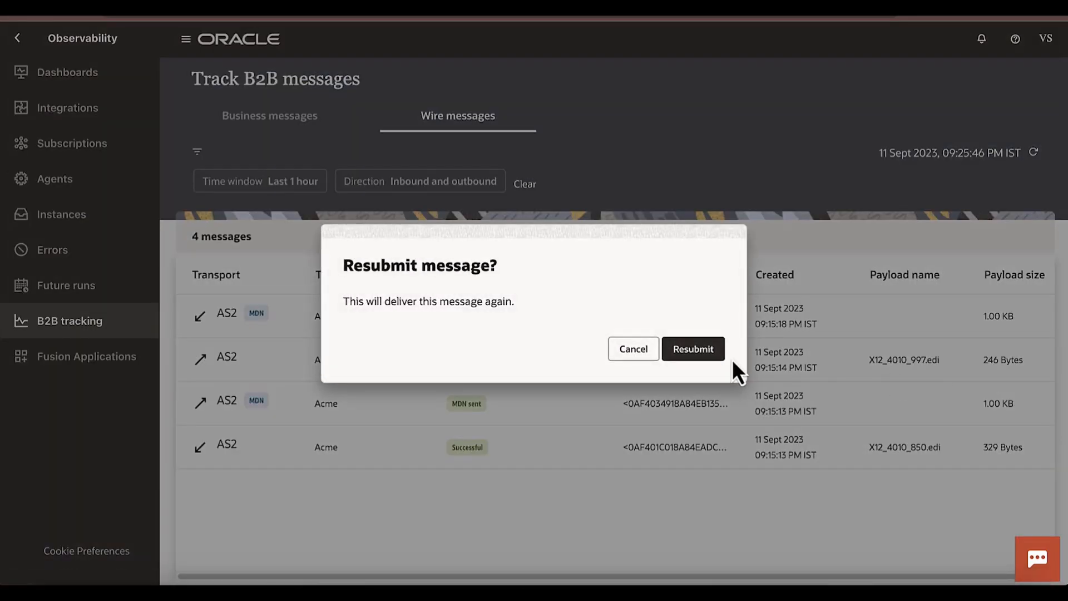
left_click(723, 359)
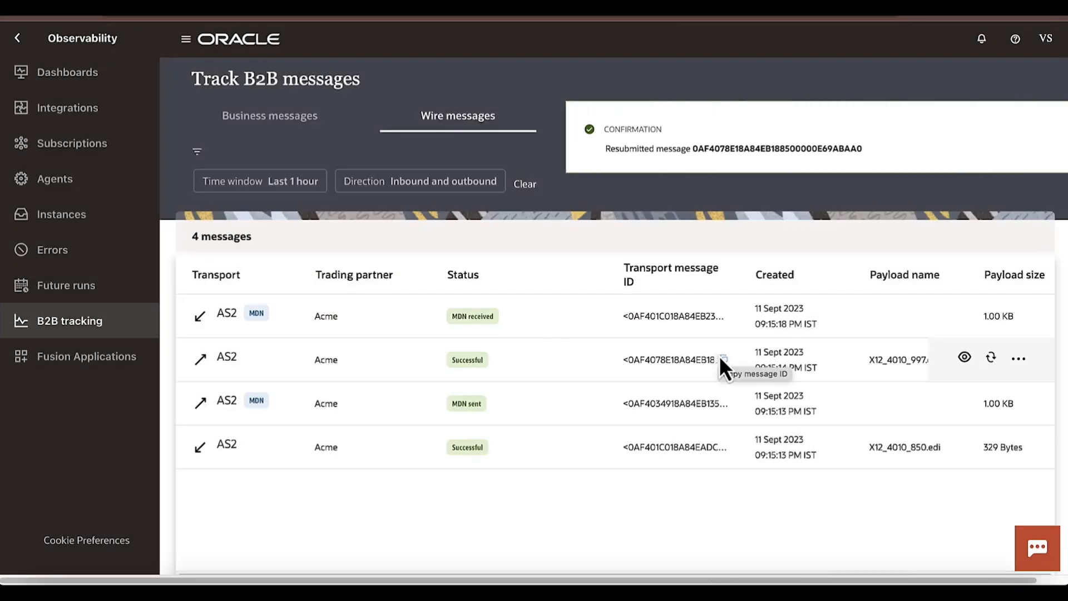
left_click(963, 357)
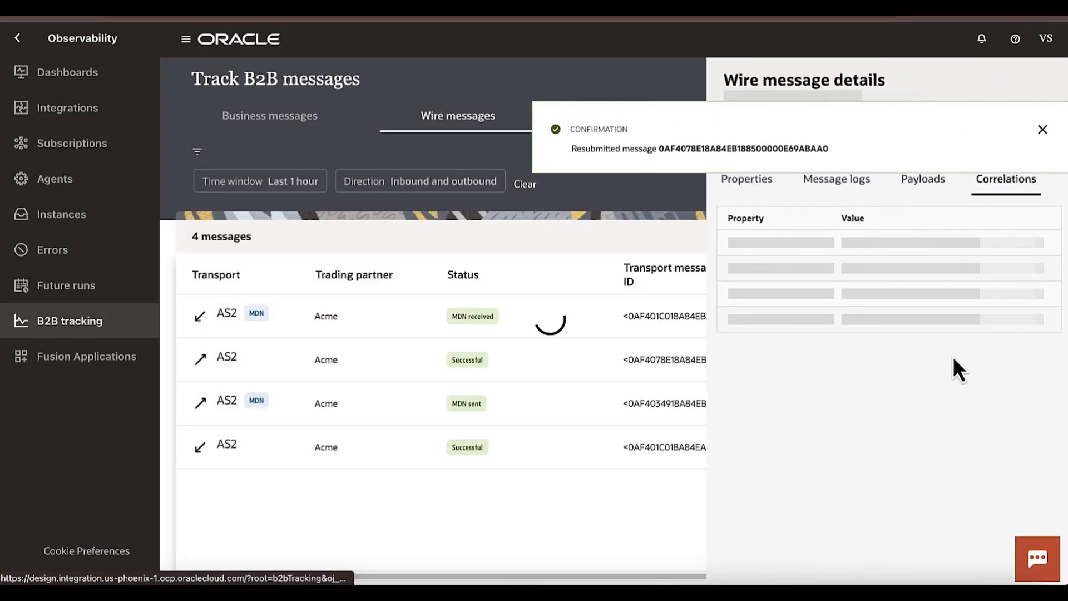
left_click(1042, 129)
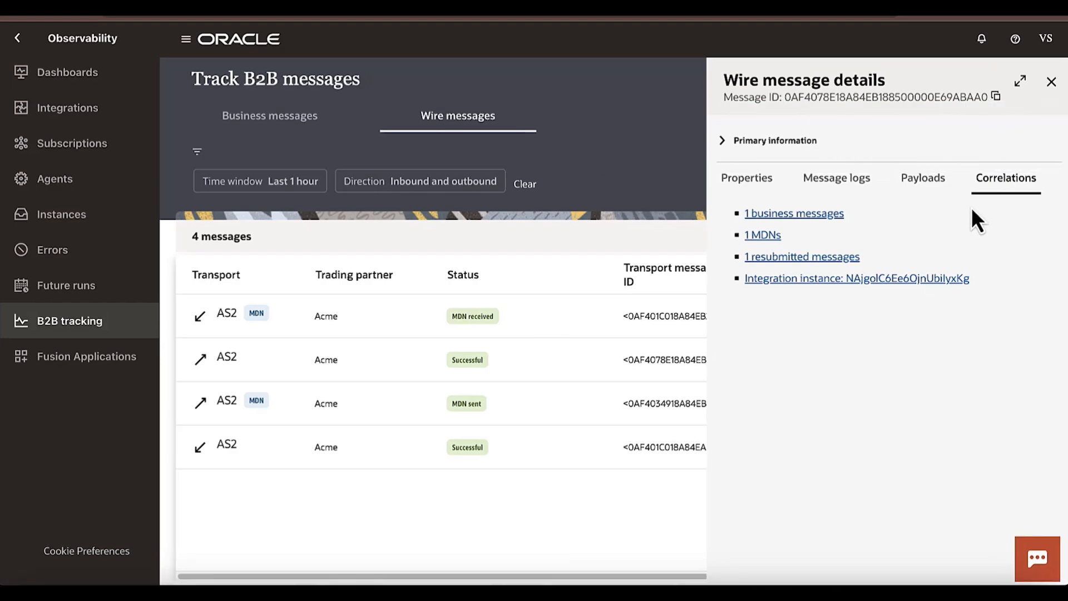
Trace the resubmitted AS2 wire message, check its correlations, and return to the original wire message to inspect its resubmission details
left_click(781, 258)
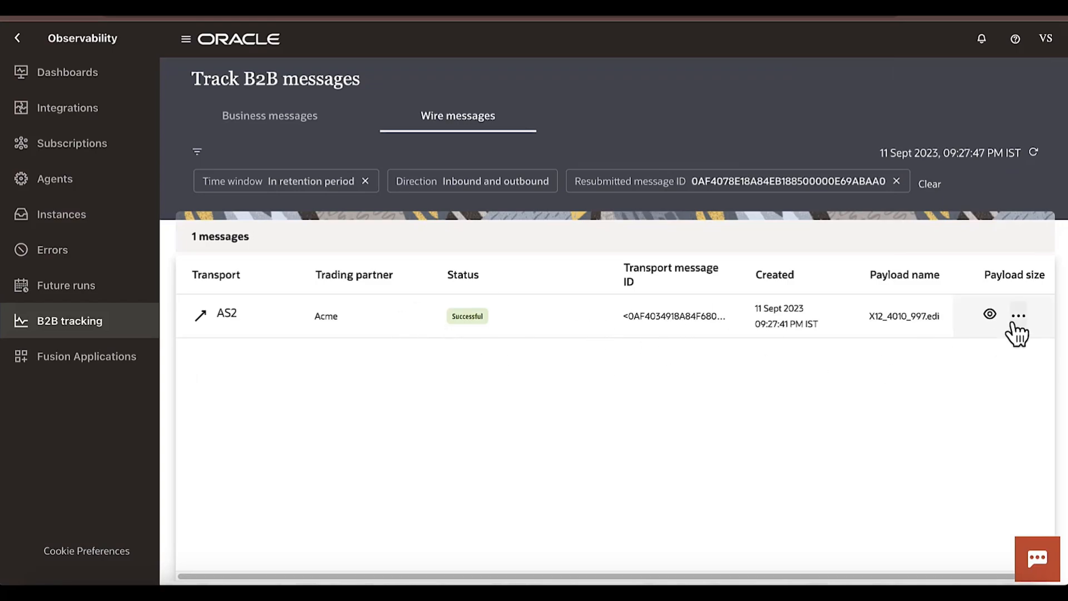
left_click(993, 314)
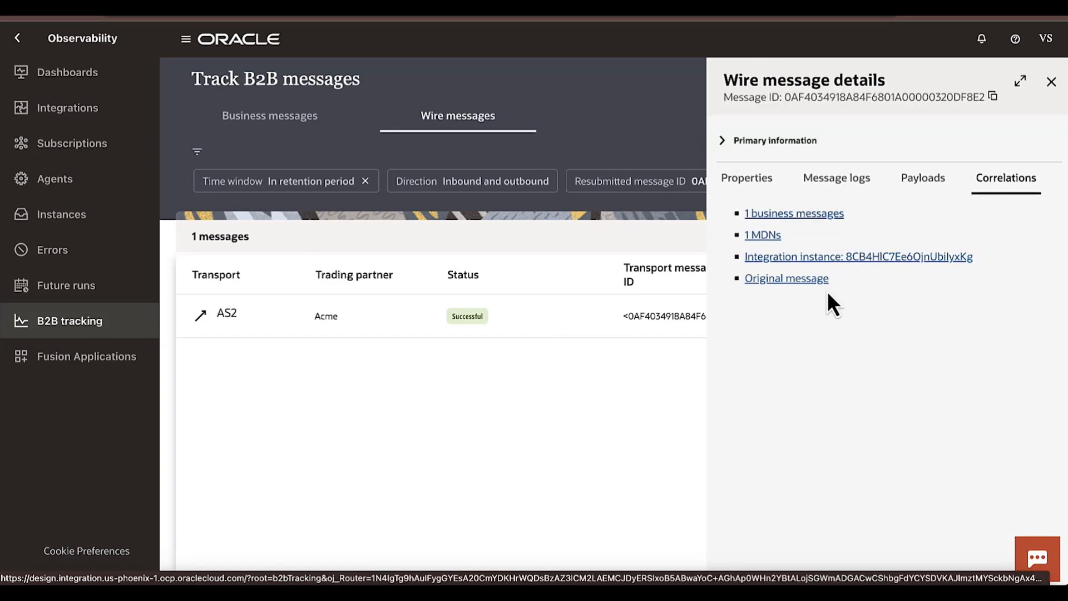
left_click(792, 279)
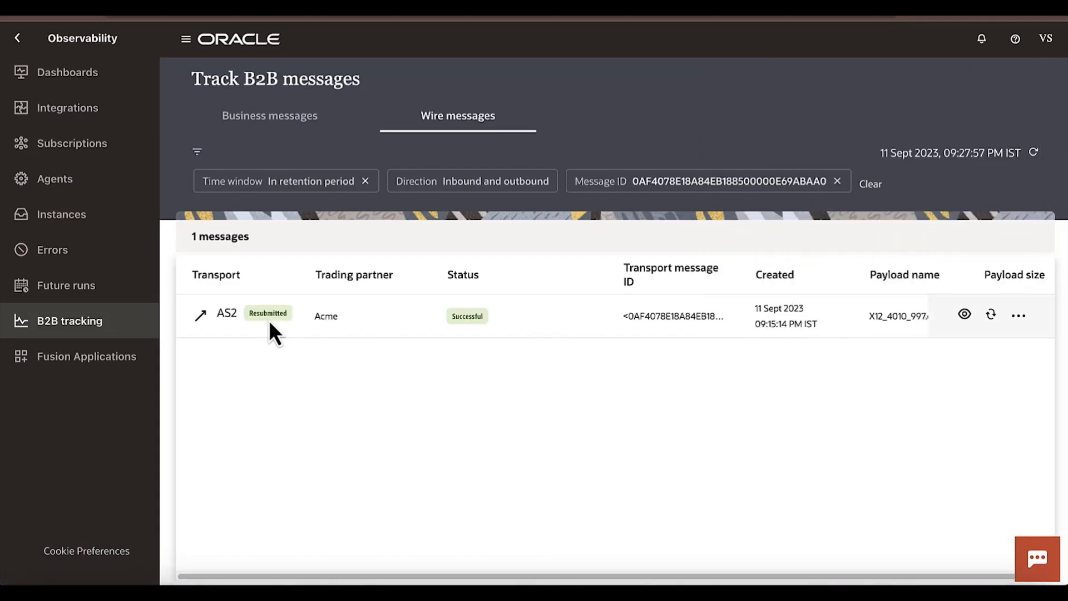
mouse_move(269, 319)
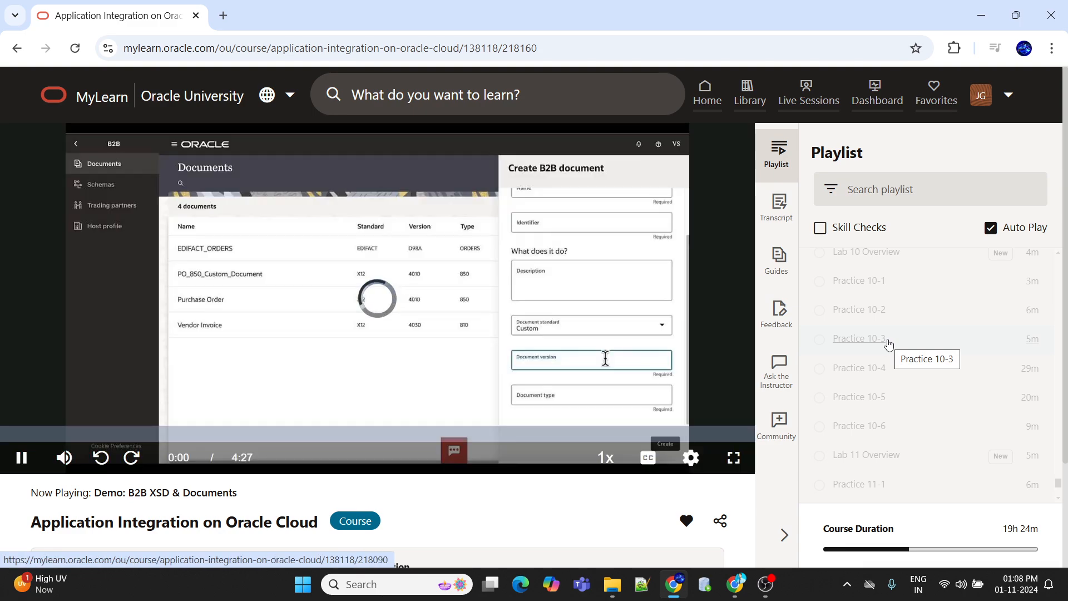
scroll(889, 345, "down", 3)
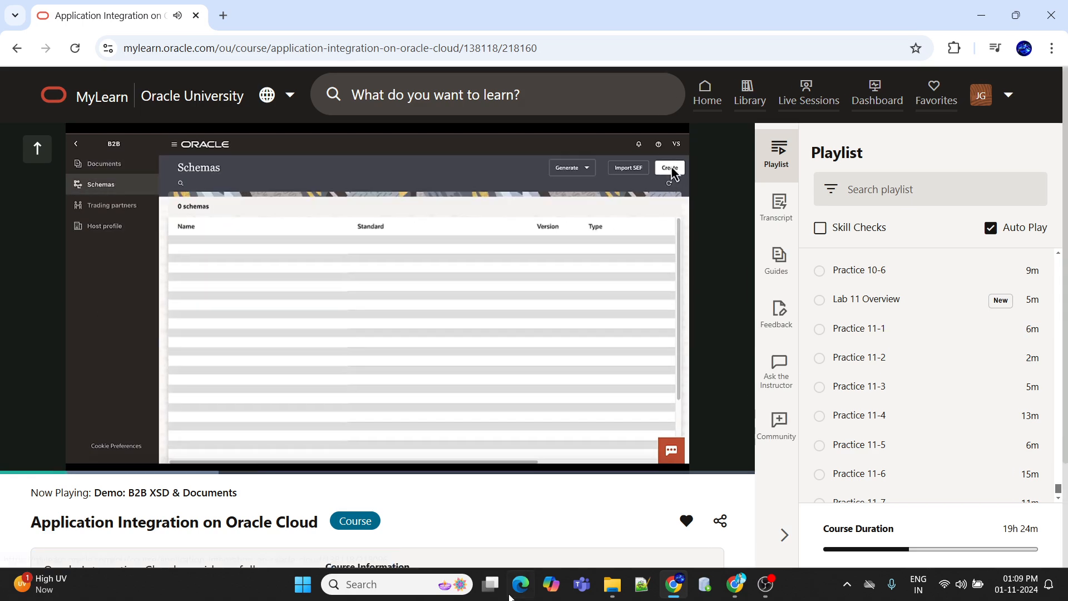
mouse_move(689, 442)
left_click(733, 464)
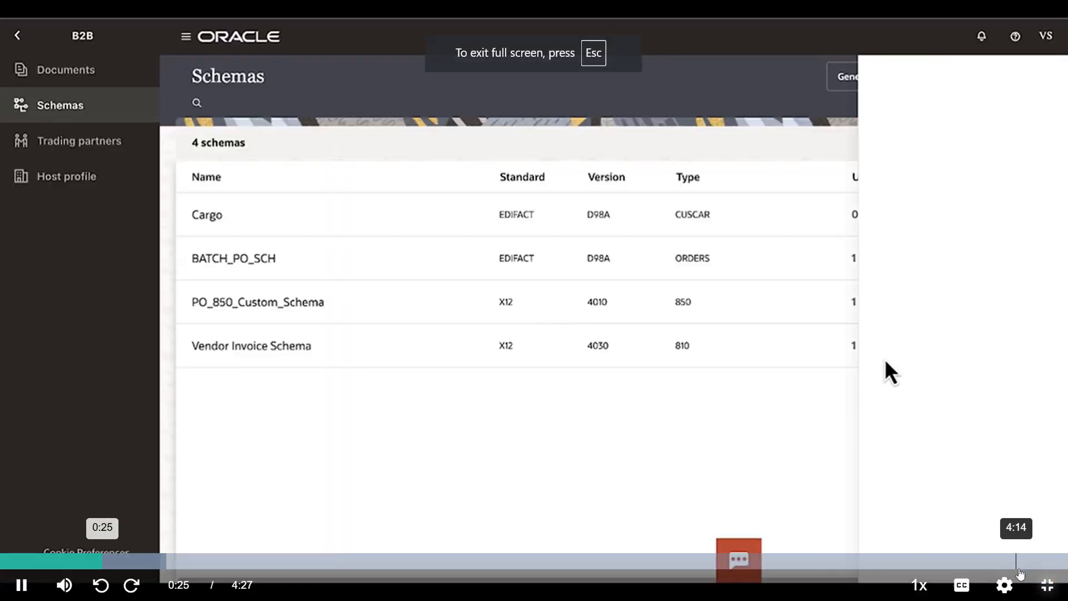
left_click(1007, 584)
Set the new B2B schema's document standard to Custom and choose external.zip as its schema file
left_click(985, 406)
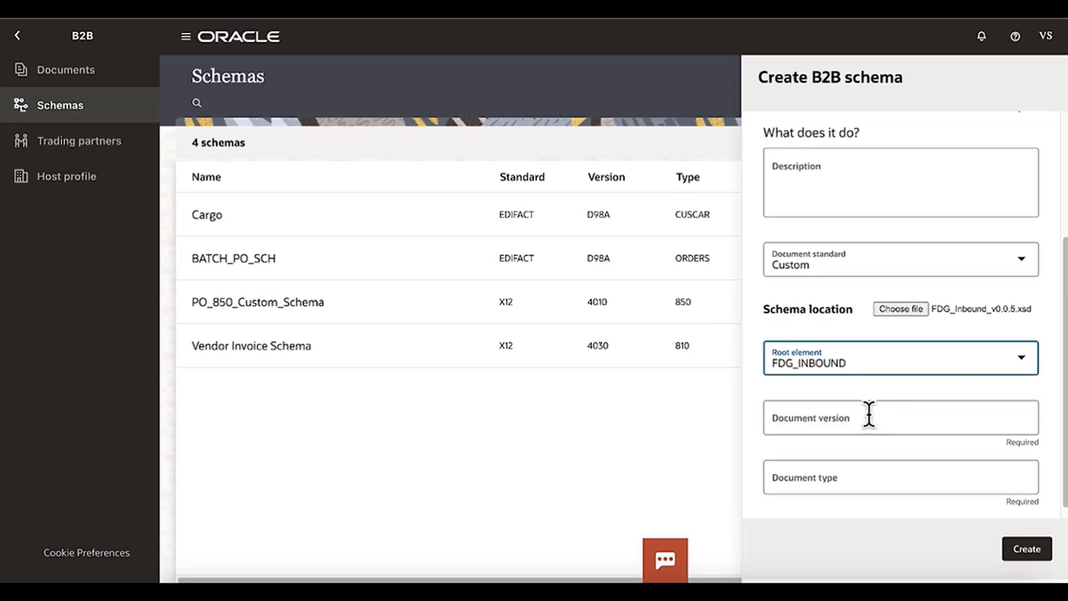
scroll(894, 239, "up", 3)
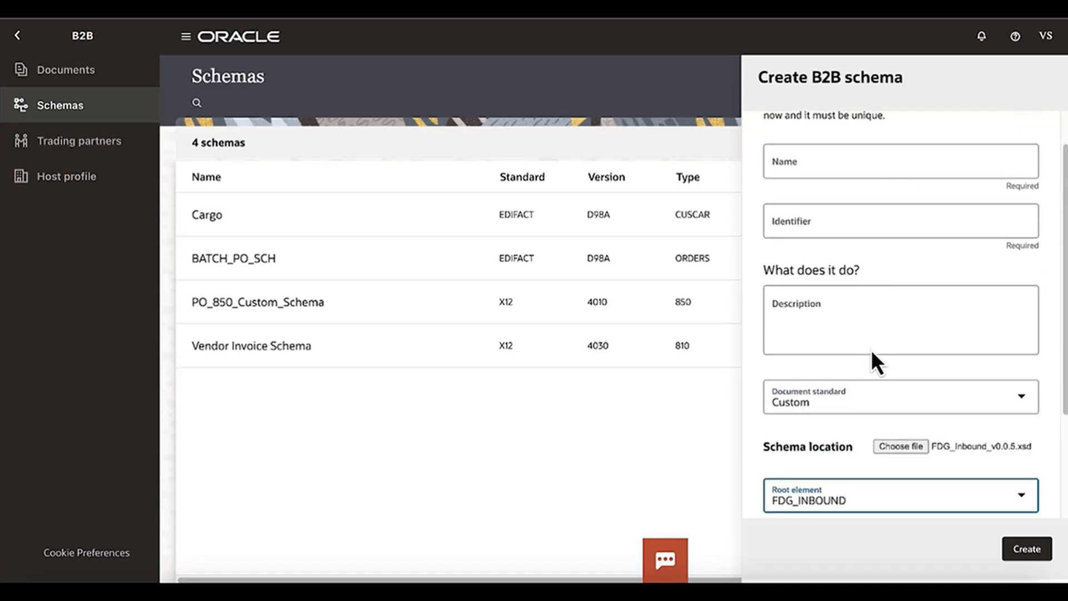
scroll(873, 362, "down", 3)
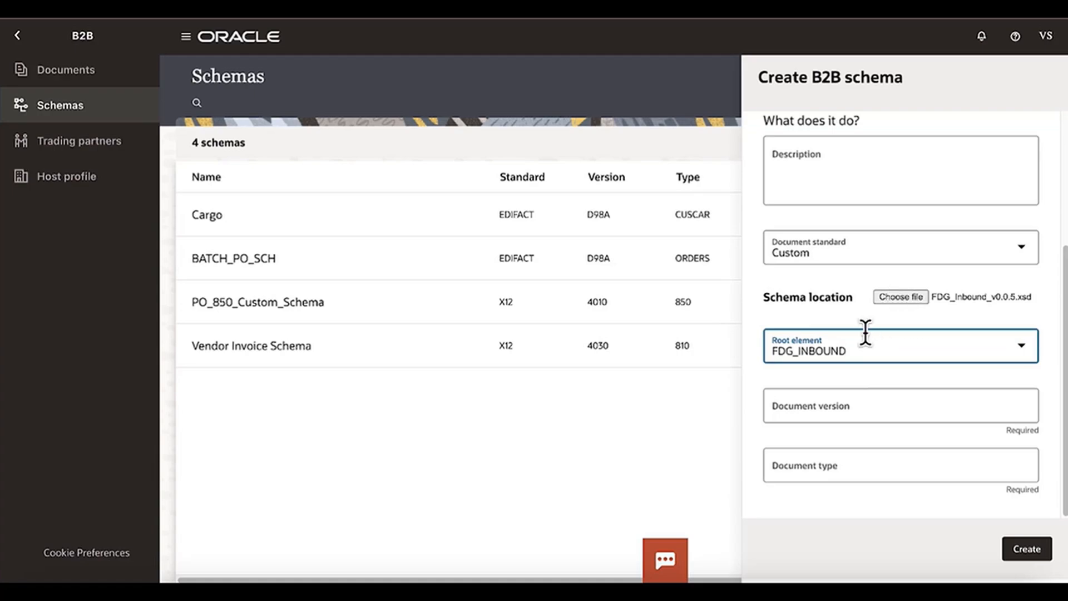
left_click(923, 300)
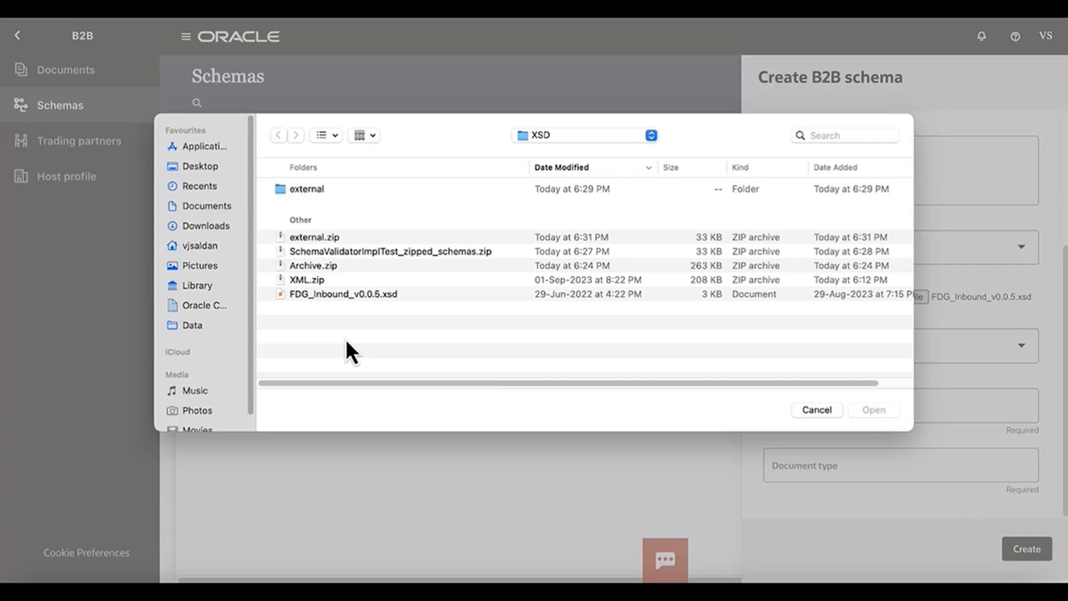
left_click(346, 242)
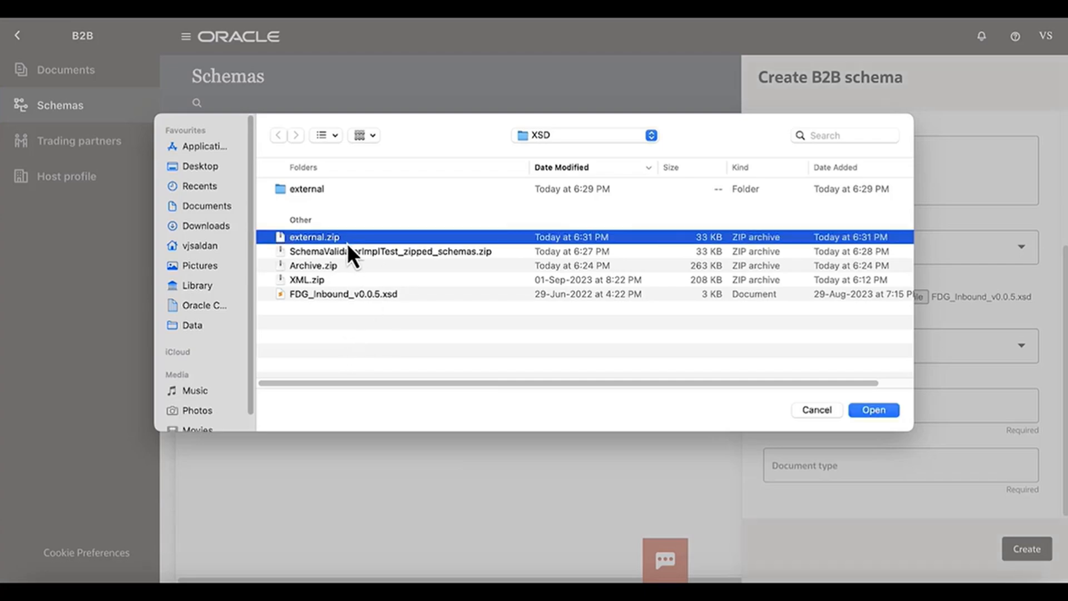
double_click(315, 241)
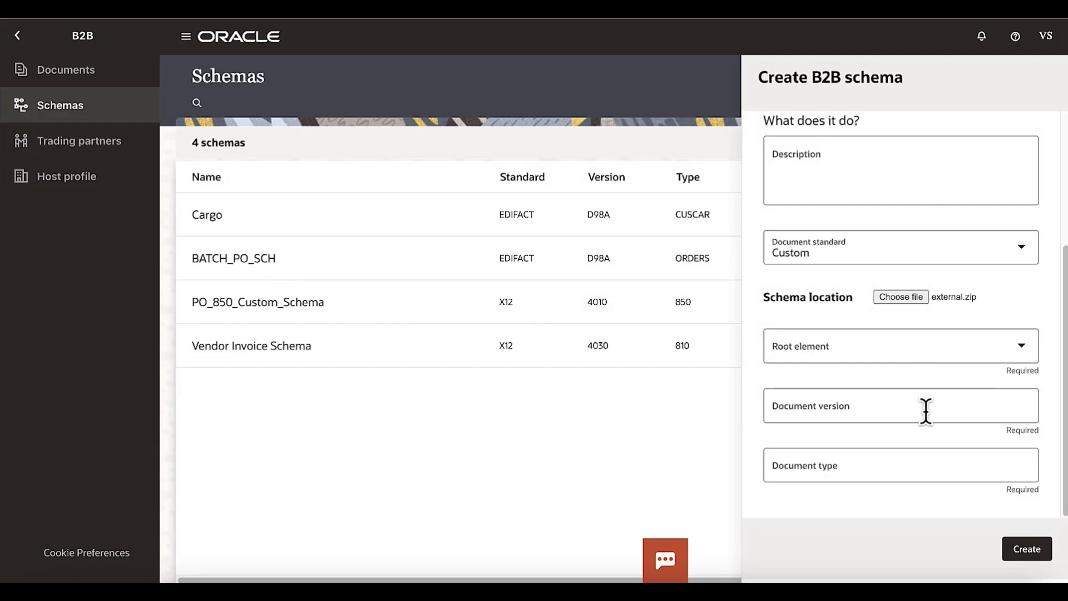
left_click(1023, 350)
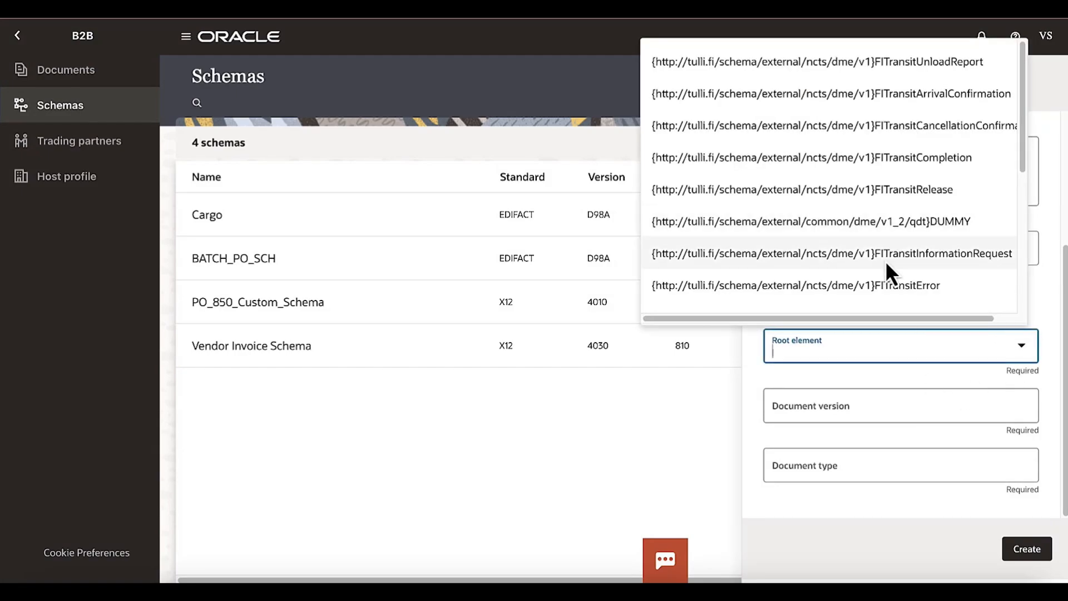
scroll(889, 235, "down", 5)
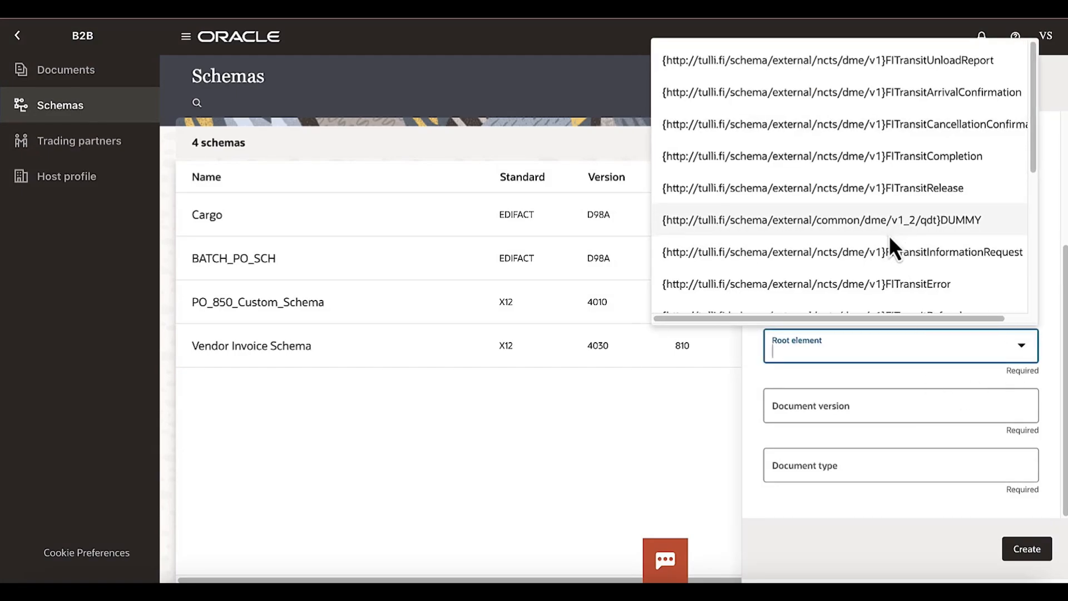
scroll(889, 235, "up", 5)
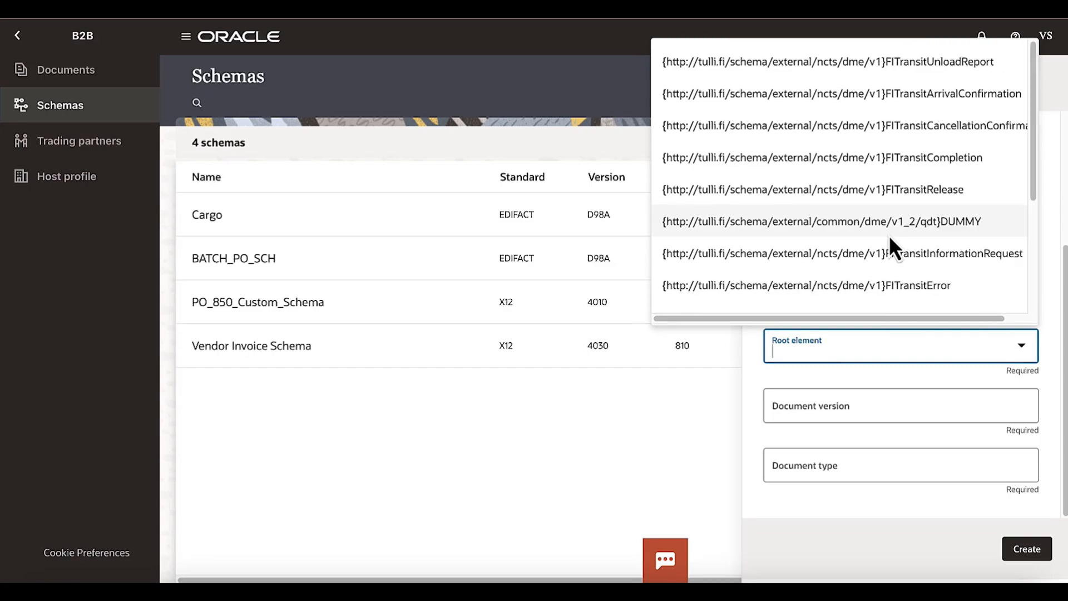
left_click(899, 92)
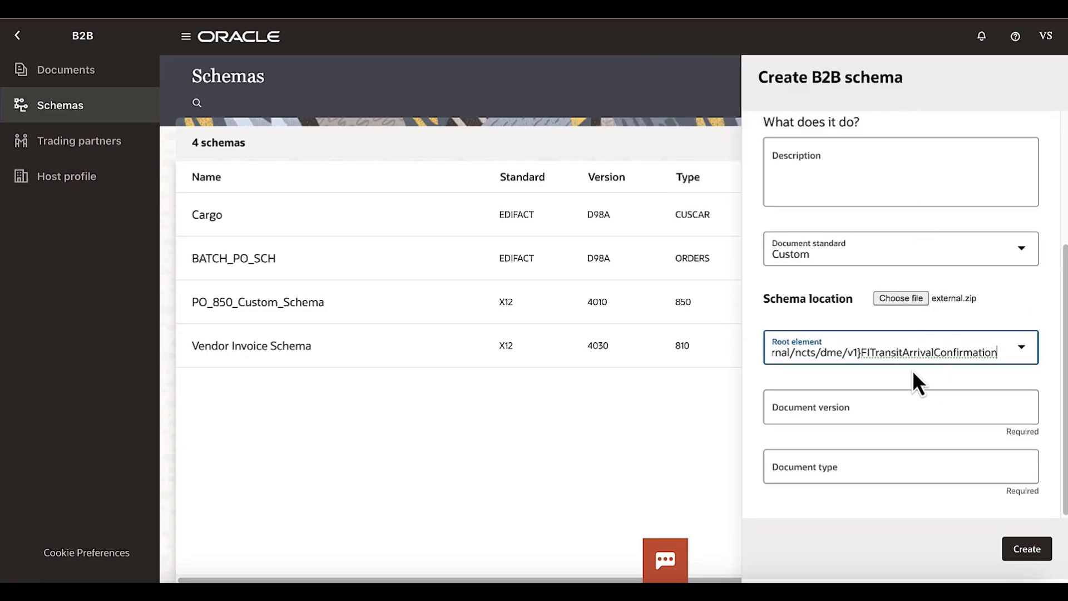
Name the schema Trnsit, set its document version to 1.0 and document type to Transit, and create it
scroll(912, 369, "up", 4)
left_click(924, 205)
type("Trnsit")
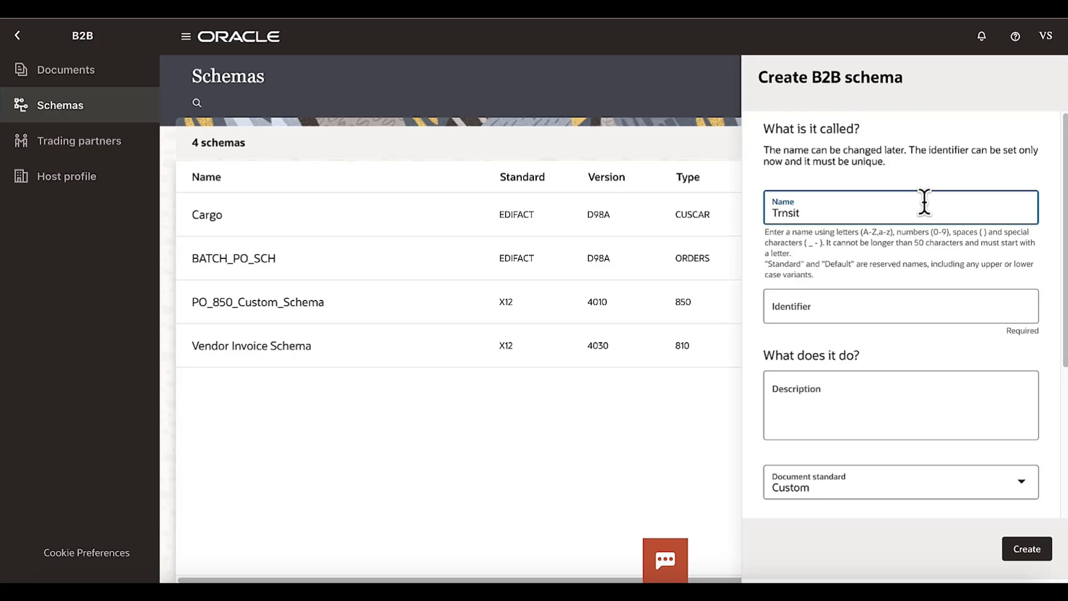
scroll(922, 222, "down", 4)
left_click(843, 406)
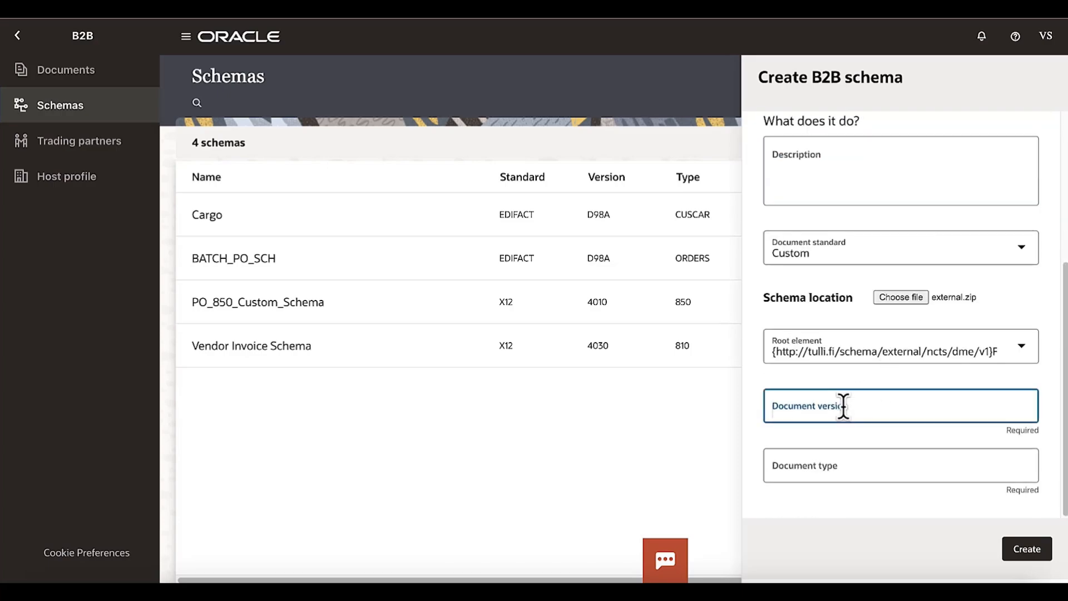
type("1.0")
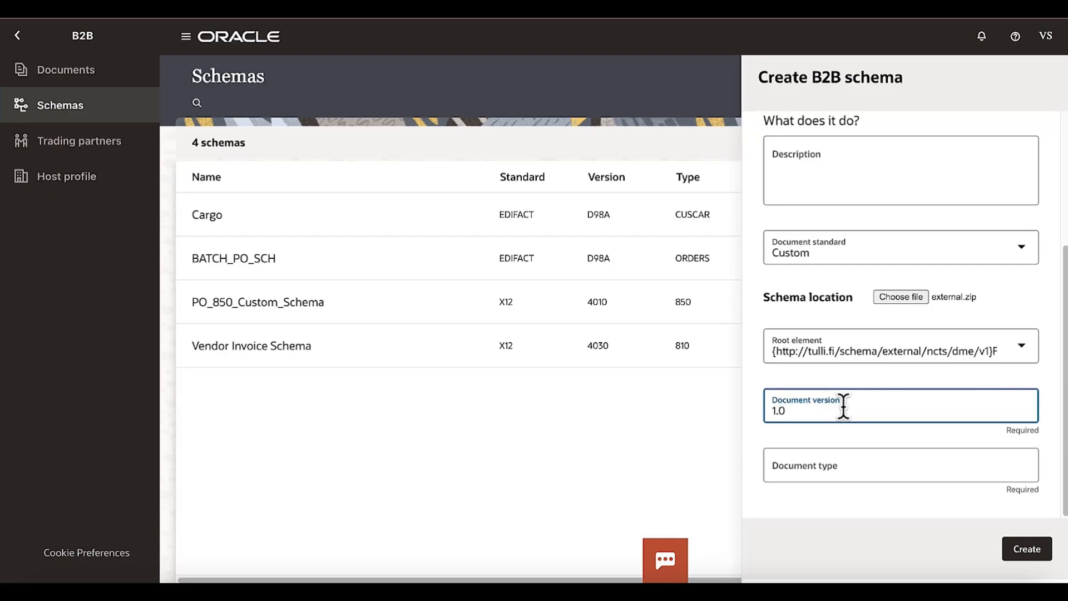
left_click(854, 469)
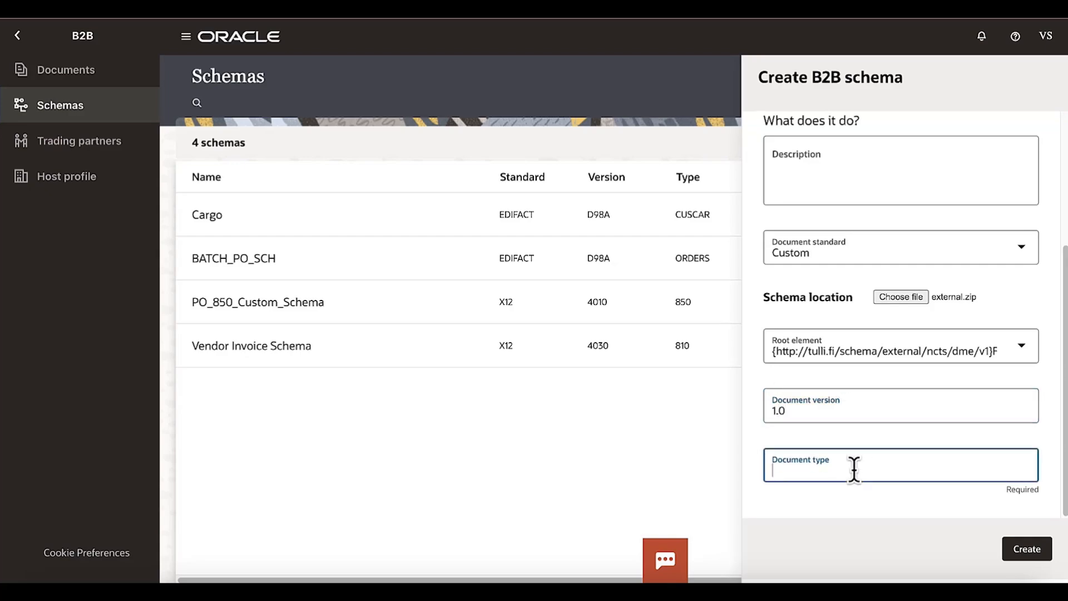
type("Transit")
left_click(1025, 552)
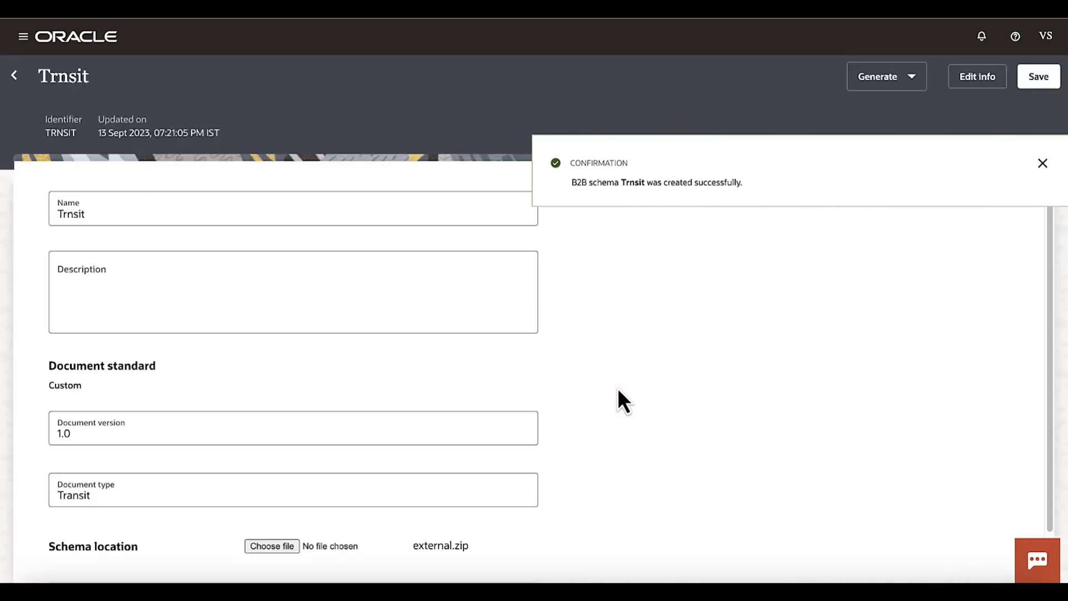
Review the Trnsit schema's settings and root element, and go to the B2B documents list
scroll(617, 389, "down", 1)
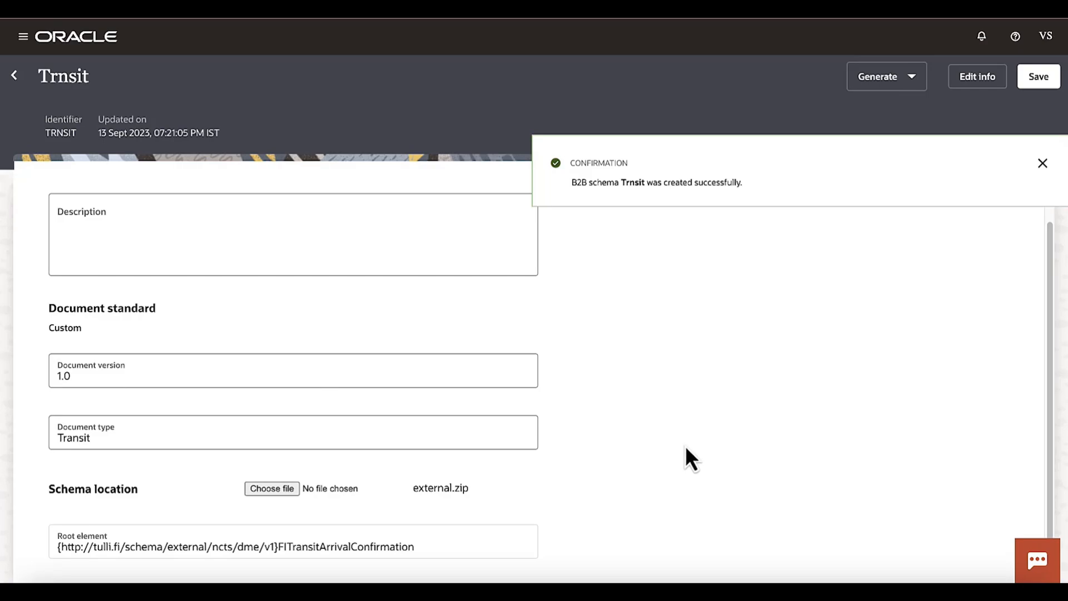
left_click_drag(409, 547, 57, 547)
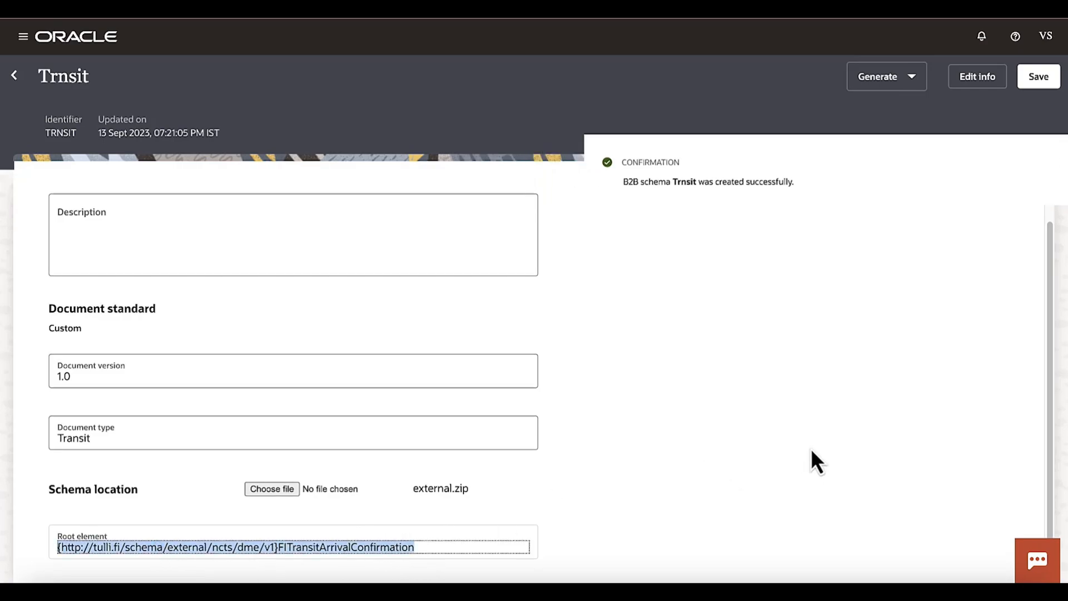
left_click(810, 449)
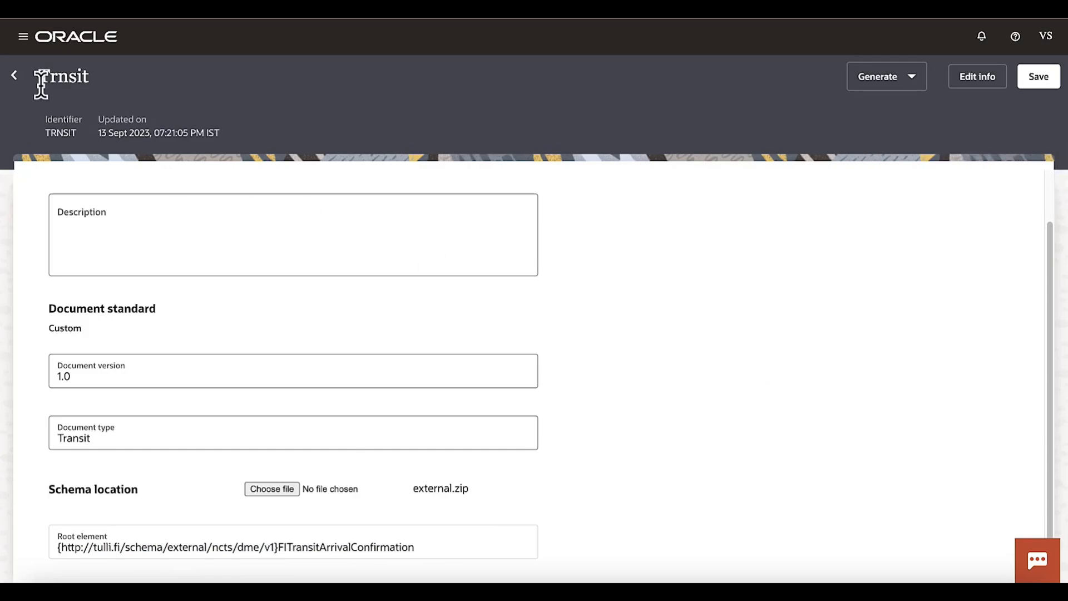
left_click(15, 75)
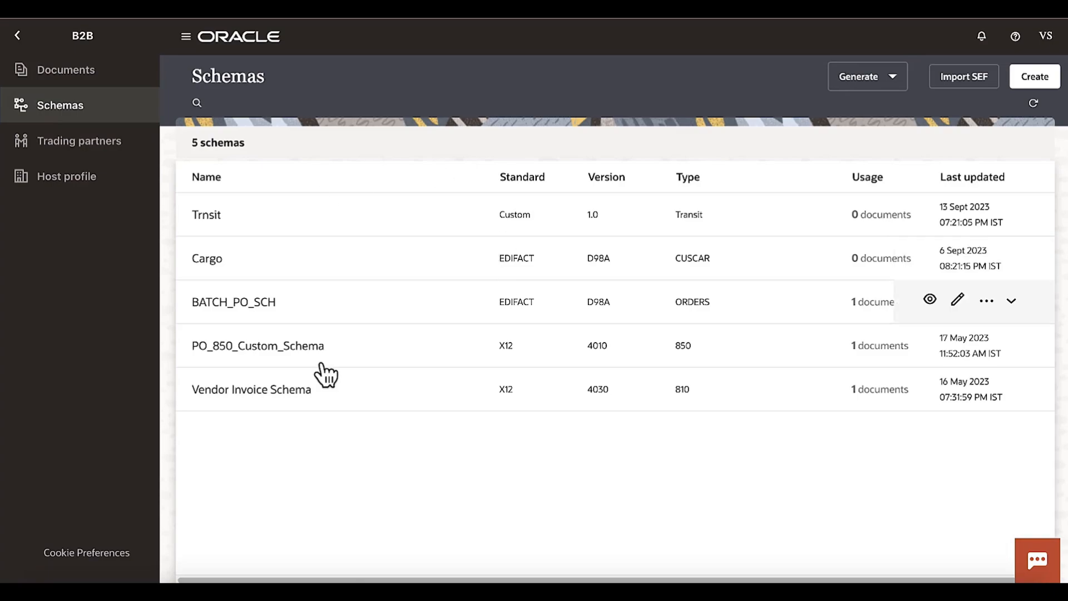
left_click(109, 77)
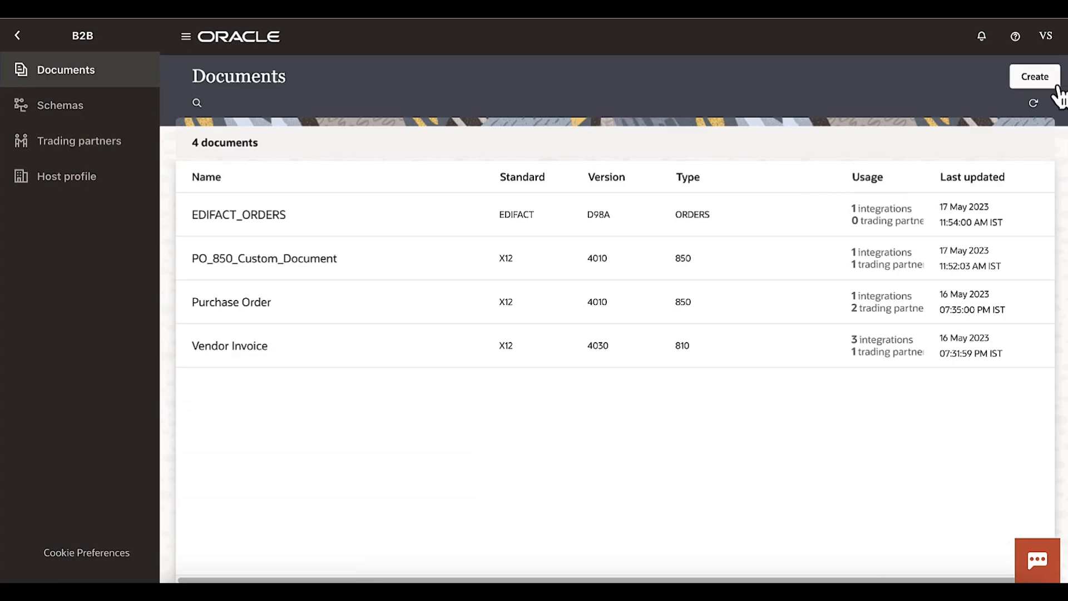
Start a new B2B document with document standard Custom, document version 1.0 and document type Transit
left_click(1035, 77)
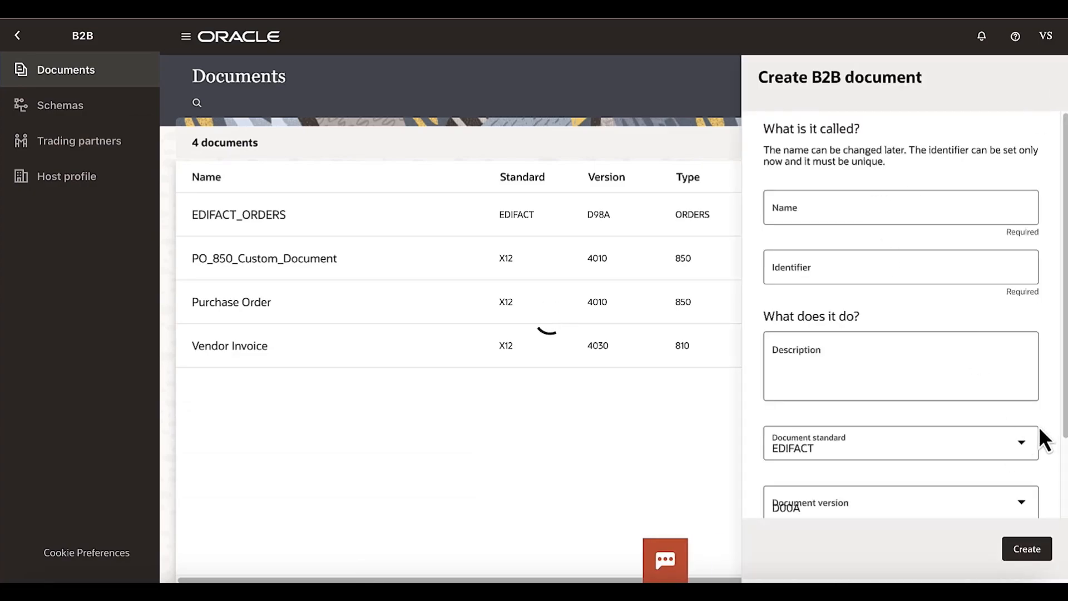
left_click(1034, 447)
left_click(898, 402)
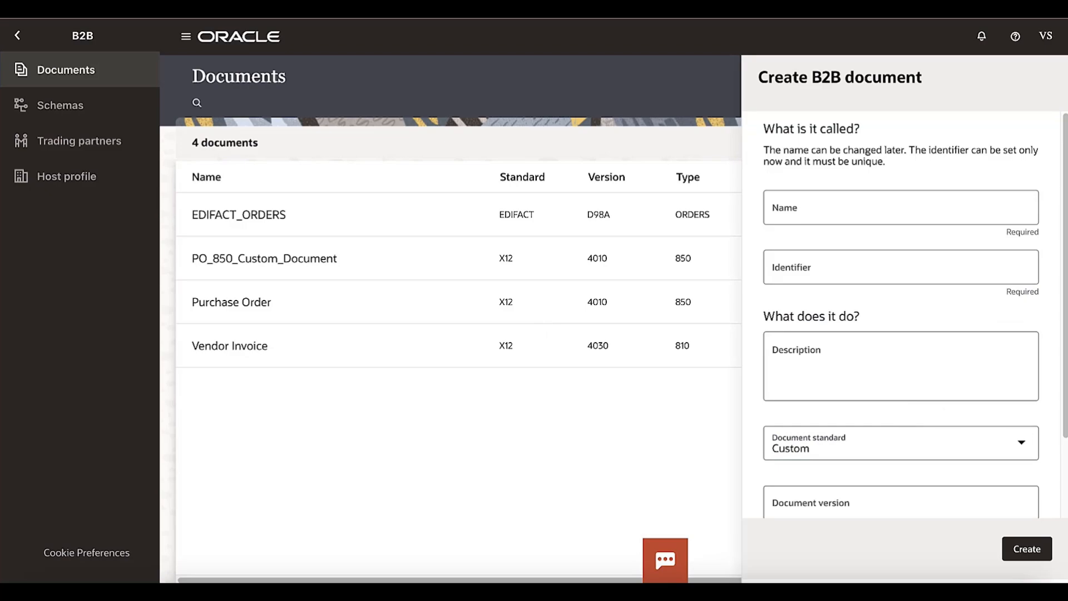
scroll(1050, 406, "down", 2)
left_click(924, 405)
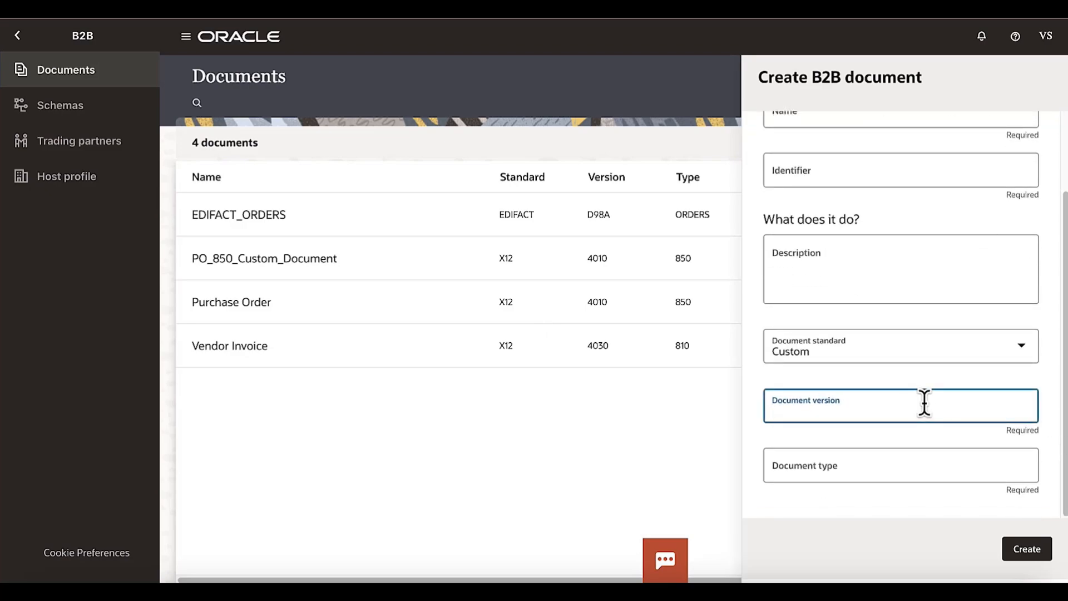
type("1.0")
left_click(910, 462)
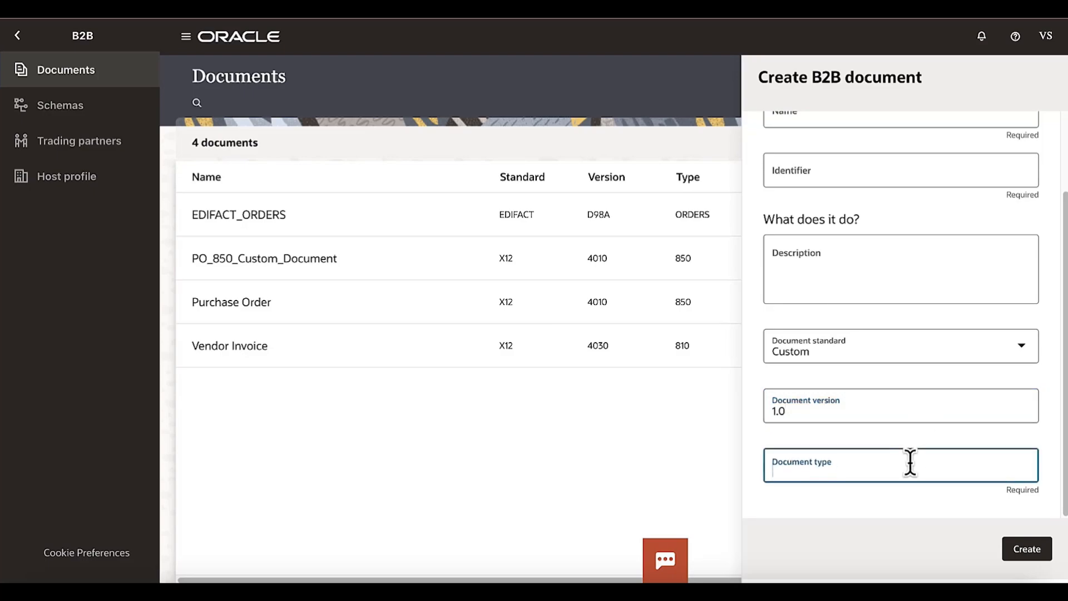
type("Transit")
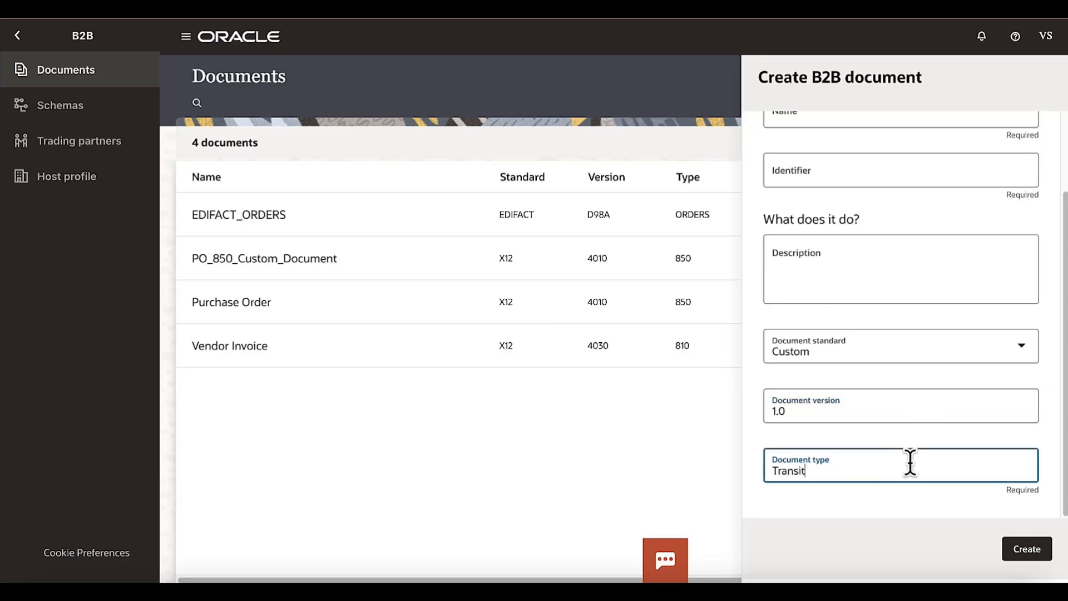
Name the new B2B document TransitDOc and create it
scroll(929, 209, "up", 3)
left_click(873, 197)
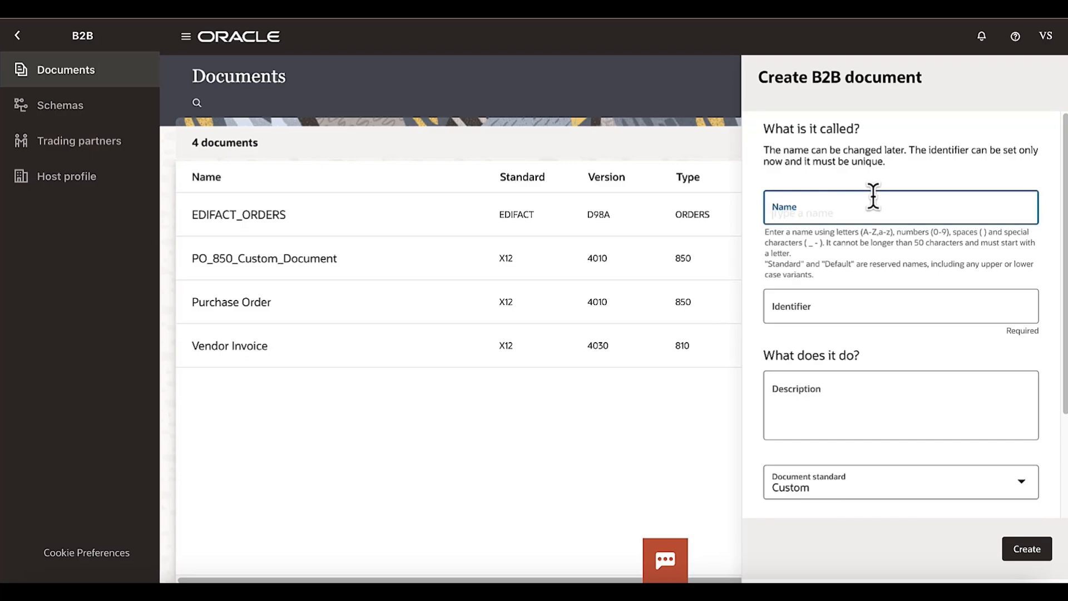
type("TransitDOc")
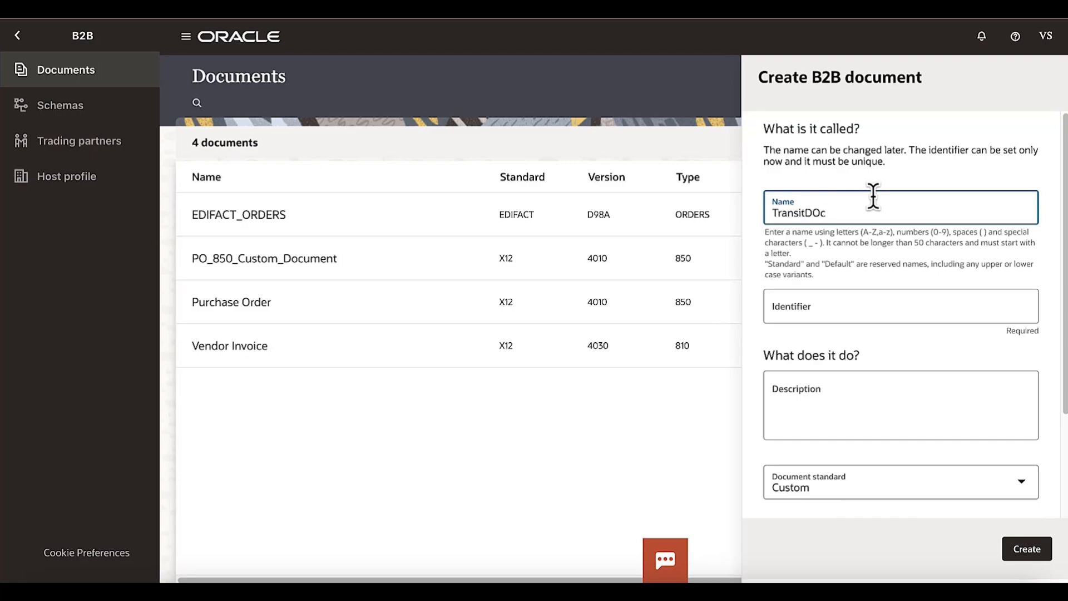
left_click(1023, 549)
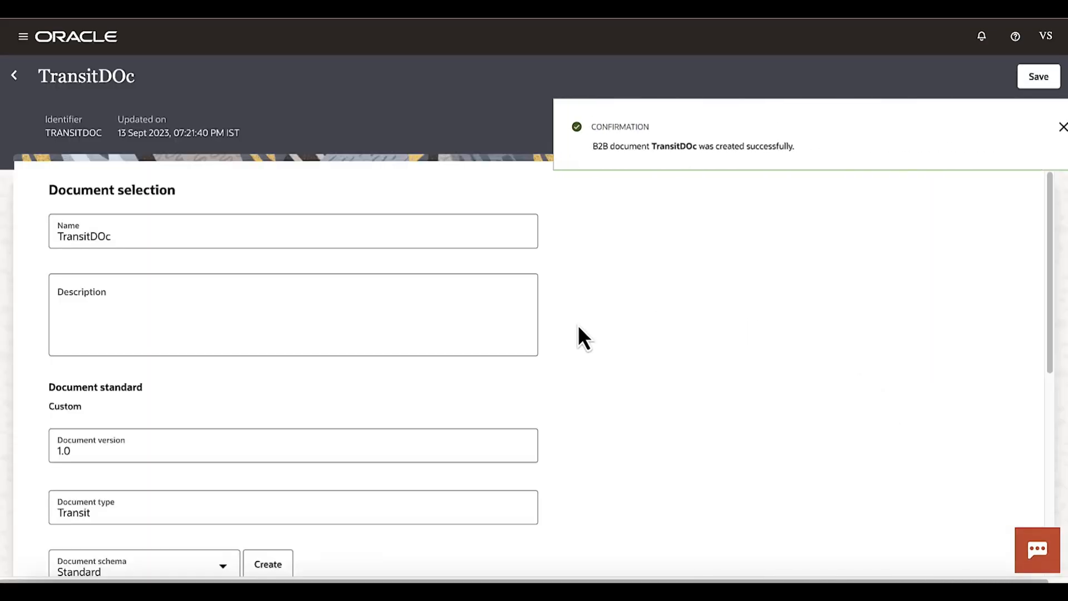
Set the TransitDOc document's schema to Trnsit
double_click(66, 382)
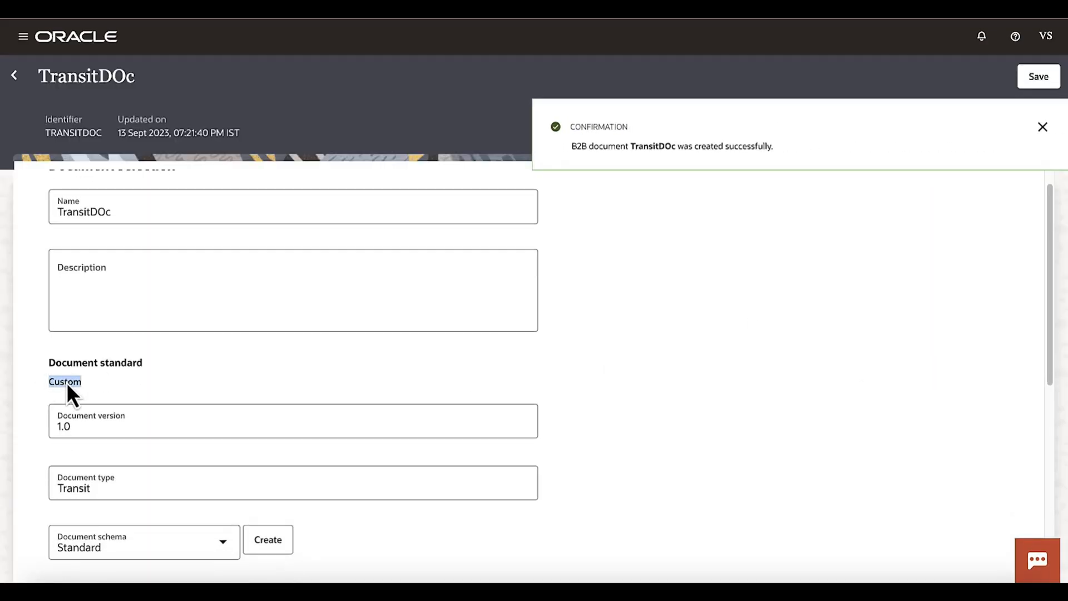
scroll(238, 367, "down", 2)
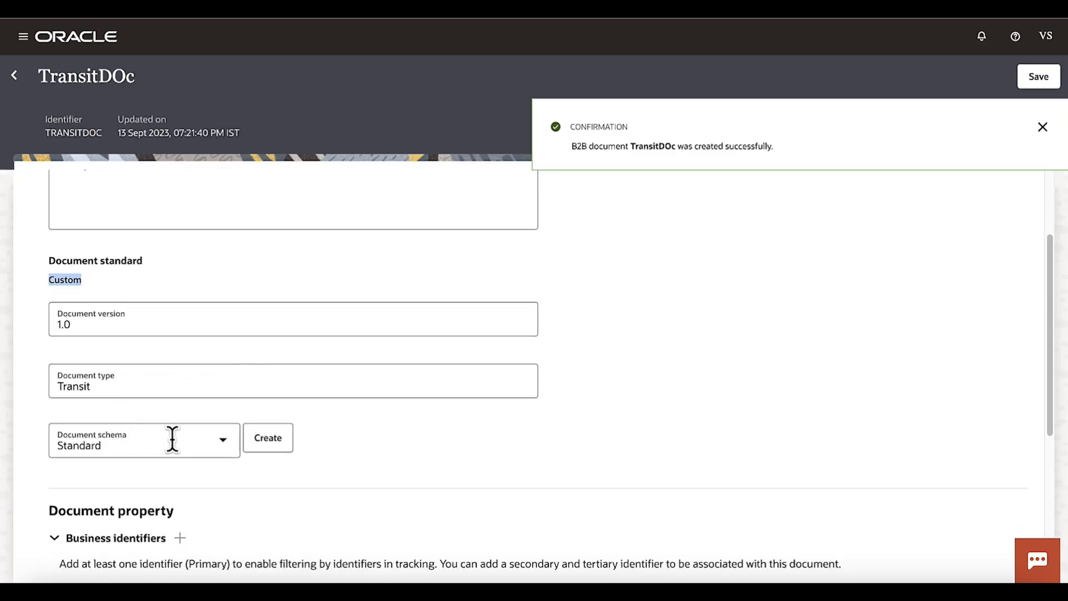
left_click(214, 445)
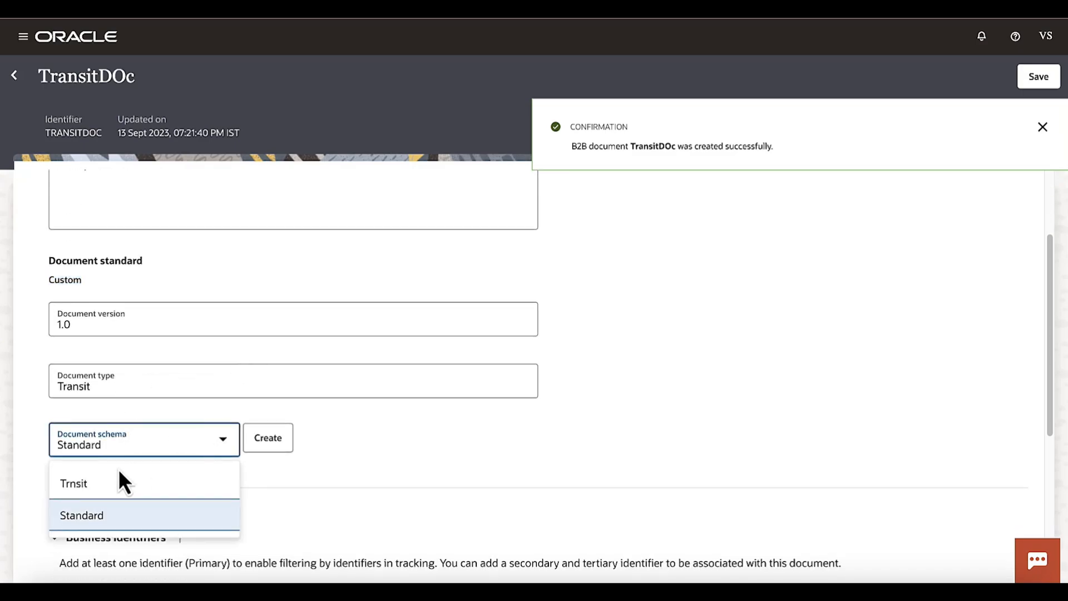
left_click(115, 484)
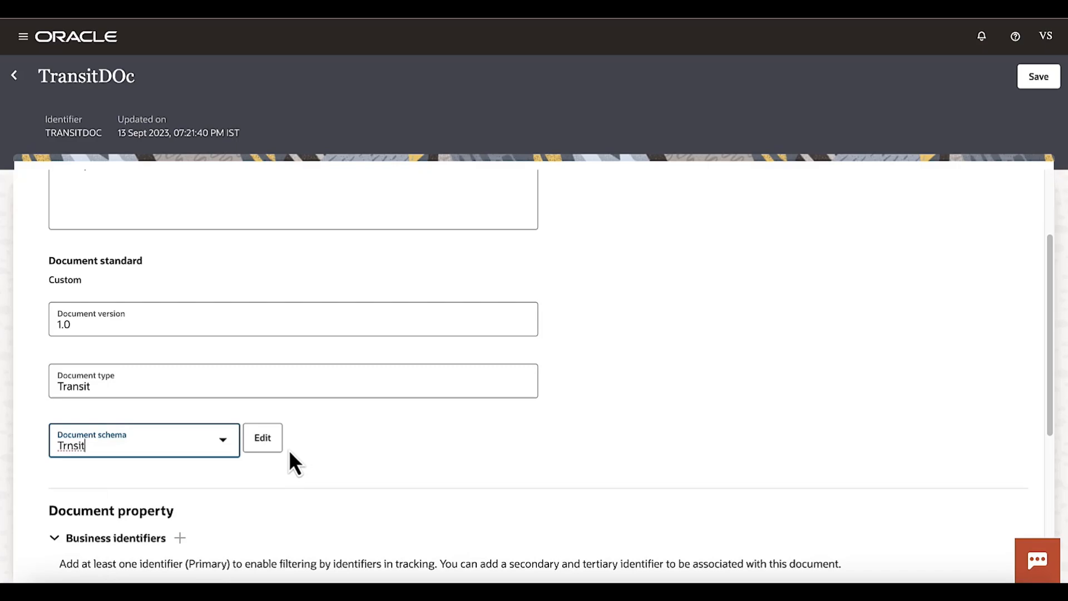
Keep XML as the identification type and set the identification XPath expression to /*[local-name() = 'FDG_INBOUND']
scroll(463, 384, "down", 5)
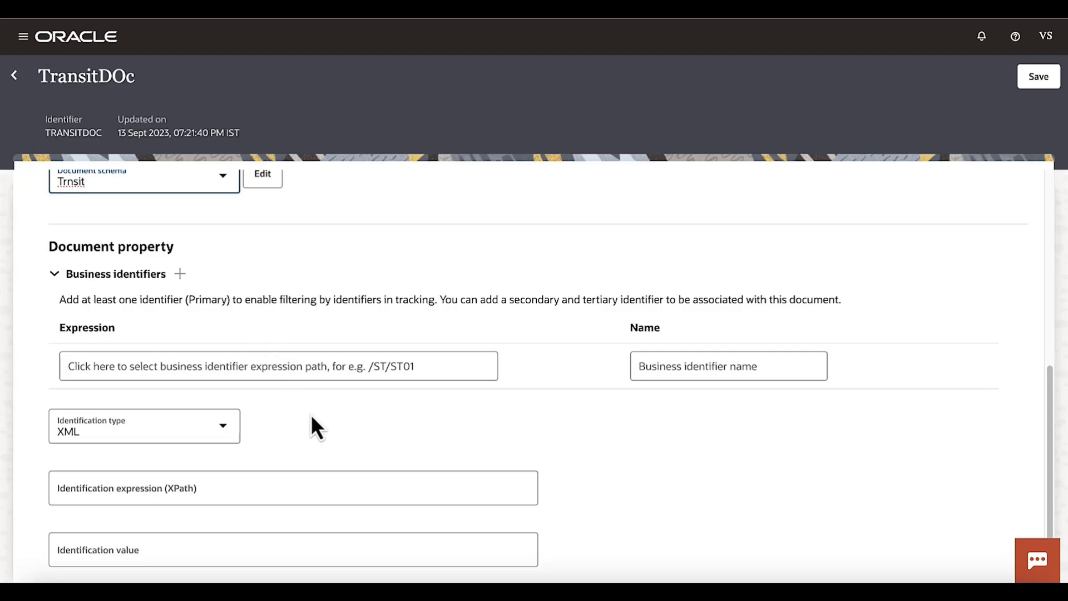
left_click(85, 429)
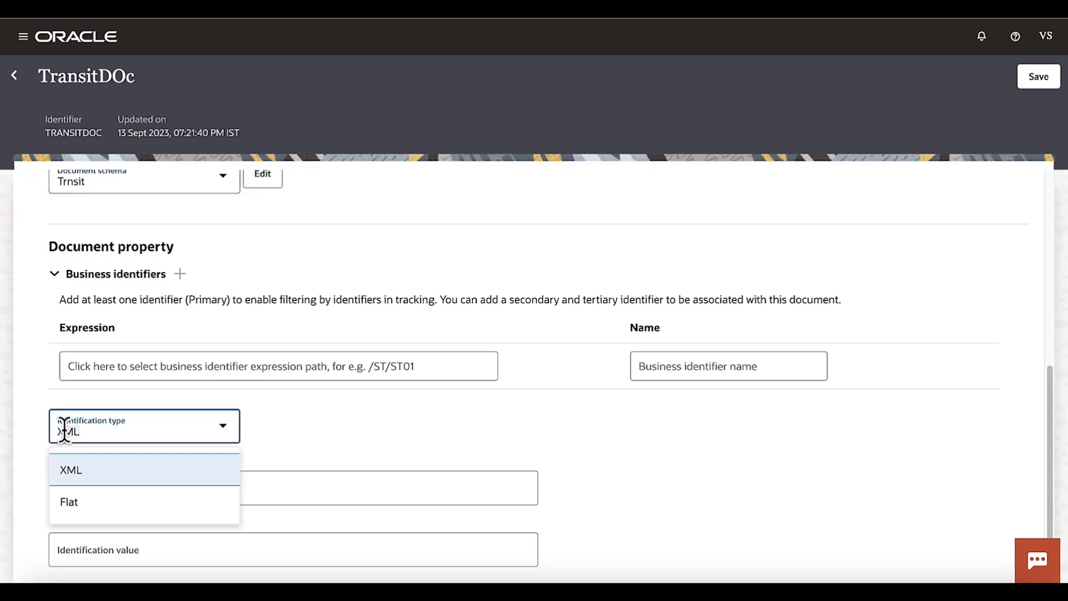
left_click(383, 442)
scroll(389, 440, "down", 1)
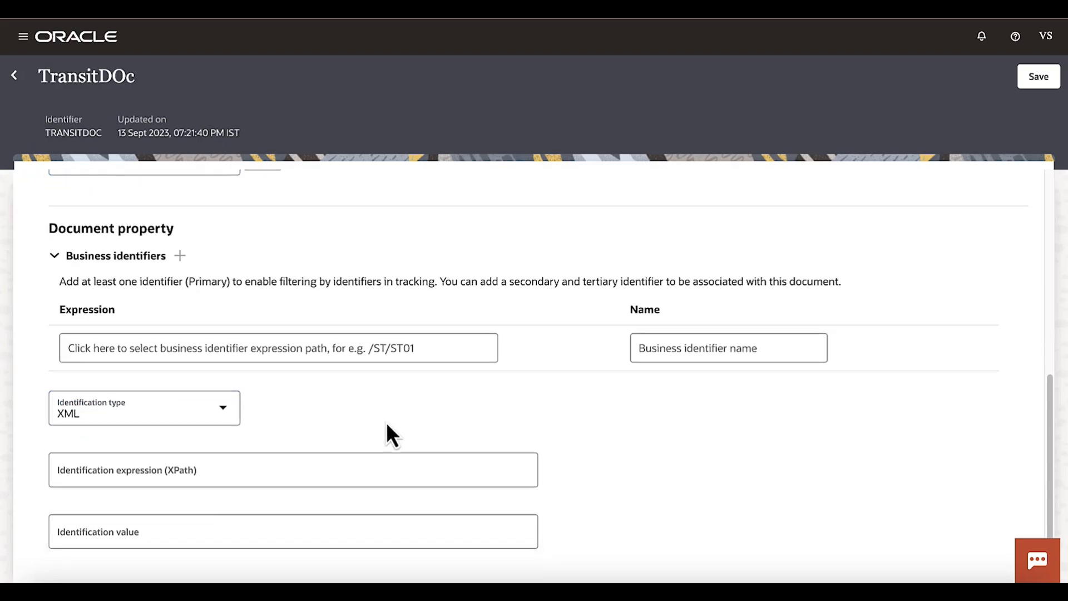
left_click(268, 462)
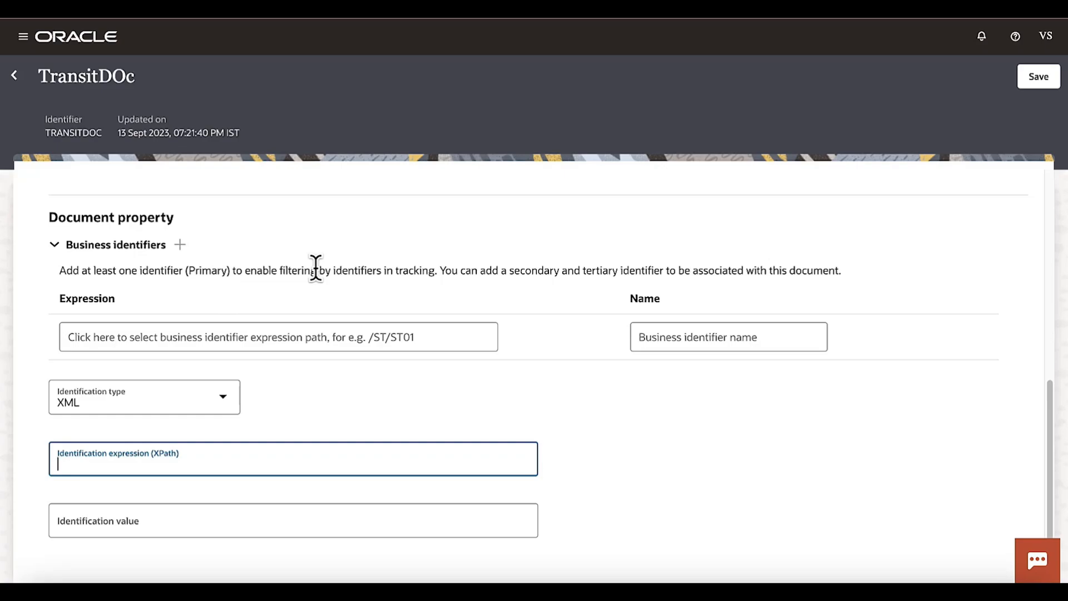
type("/*[local-name() = ‘FDG_INBOUND’]")
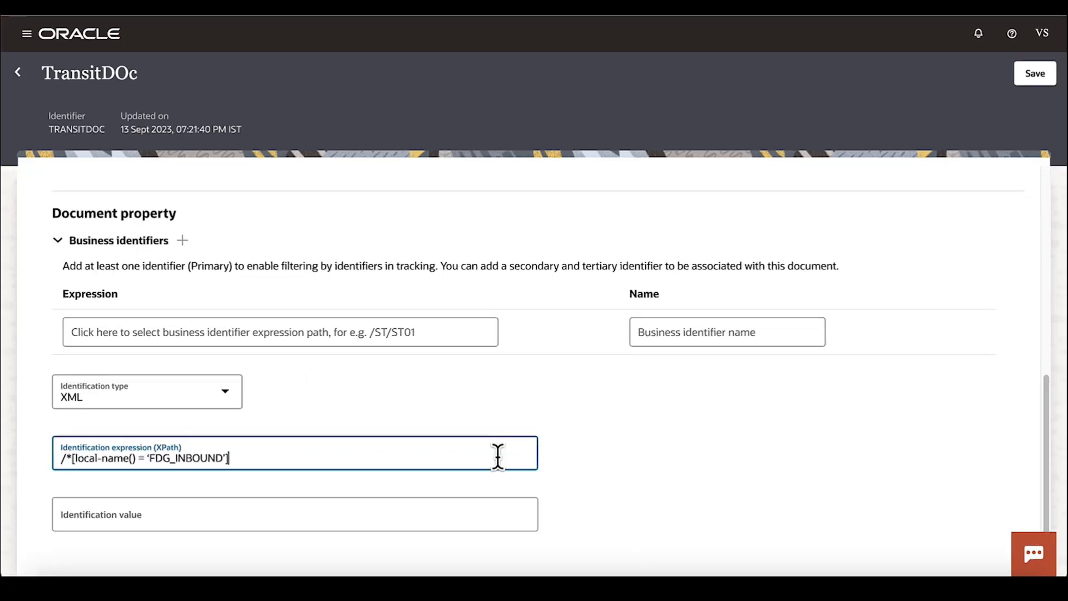
double_click(186, 457)
left_click(370, 401)
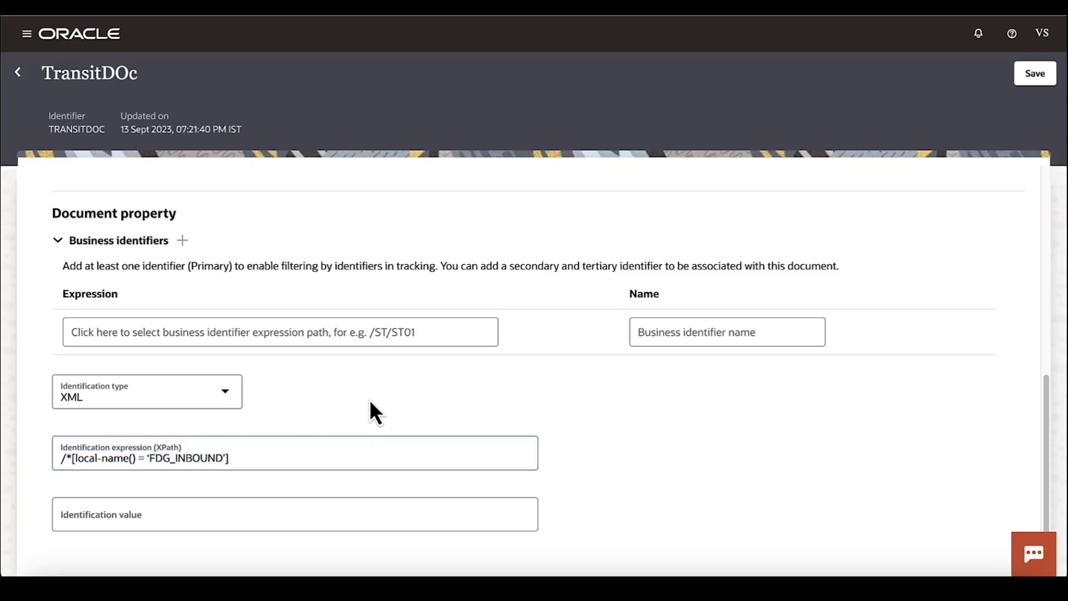
Append /text() to the identification XPath expression and set the identification value to Begin
left_click(136, 520)
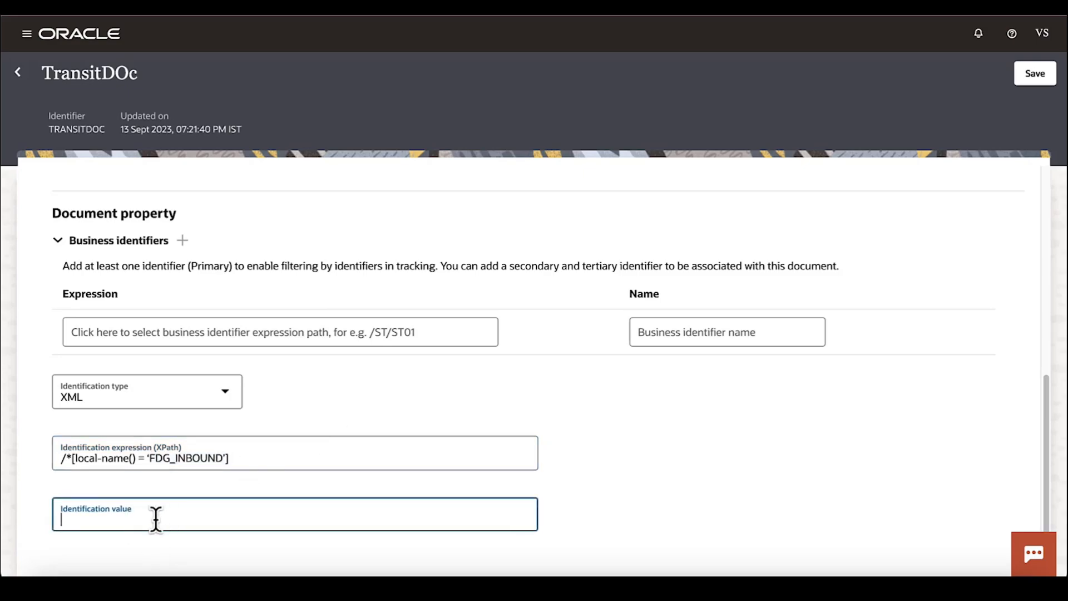
left_click(298, 456)
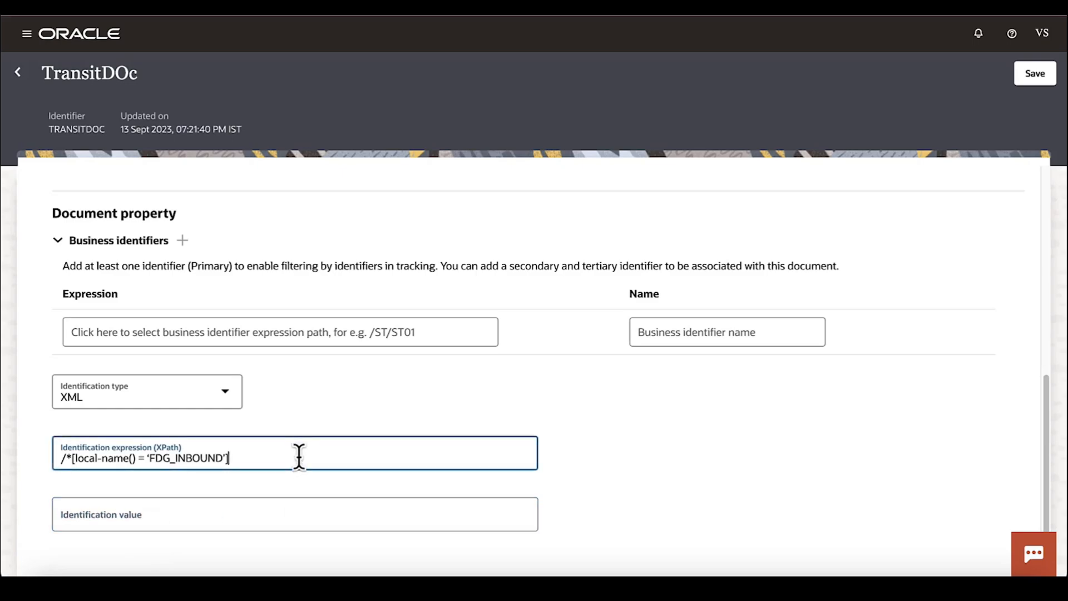
type("/text()")
left_click(279, 509)
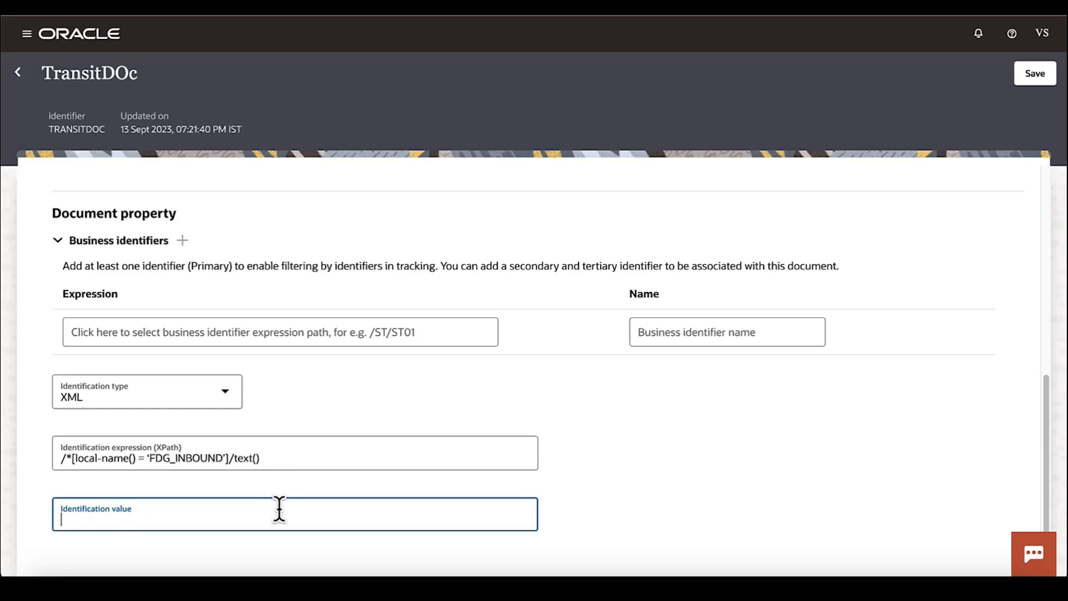
type("Begin")
left_click(567, 489)
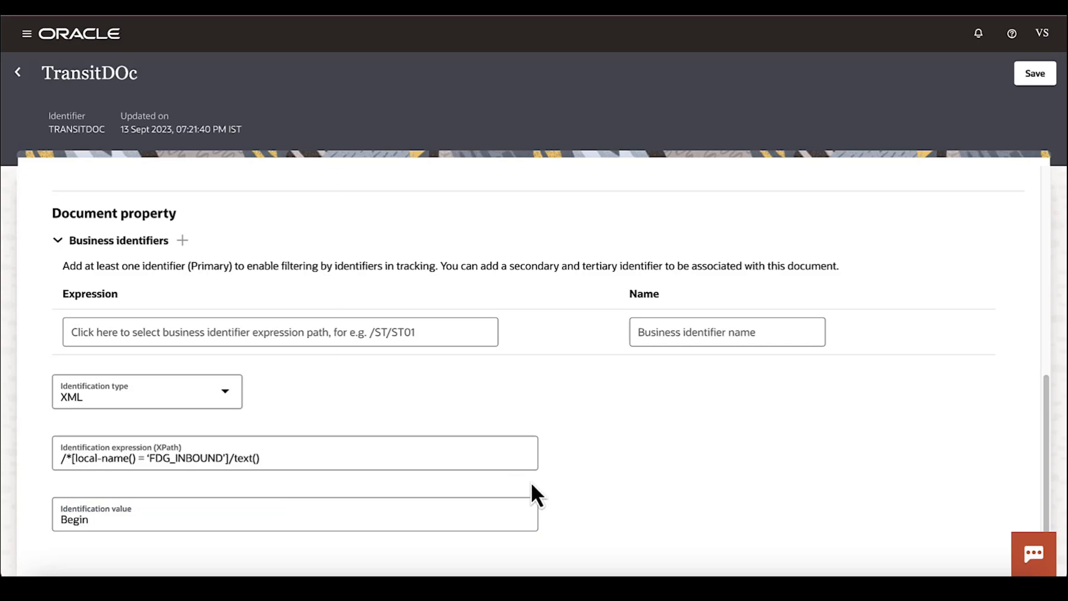
Check the identification expression and value, save the TransitDOc document, and return to the documents list
left_click(190, 459)
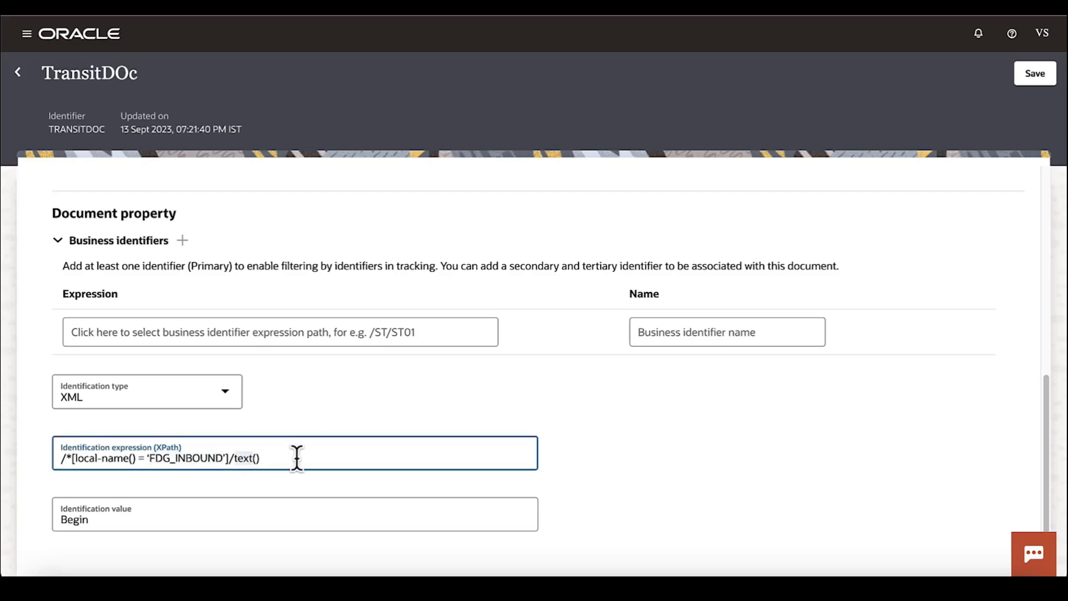
left_click(96, 519)
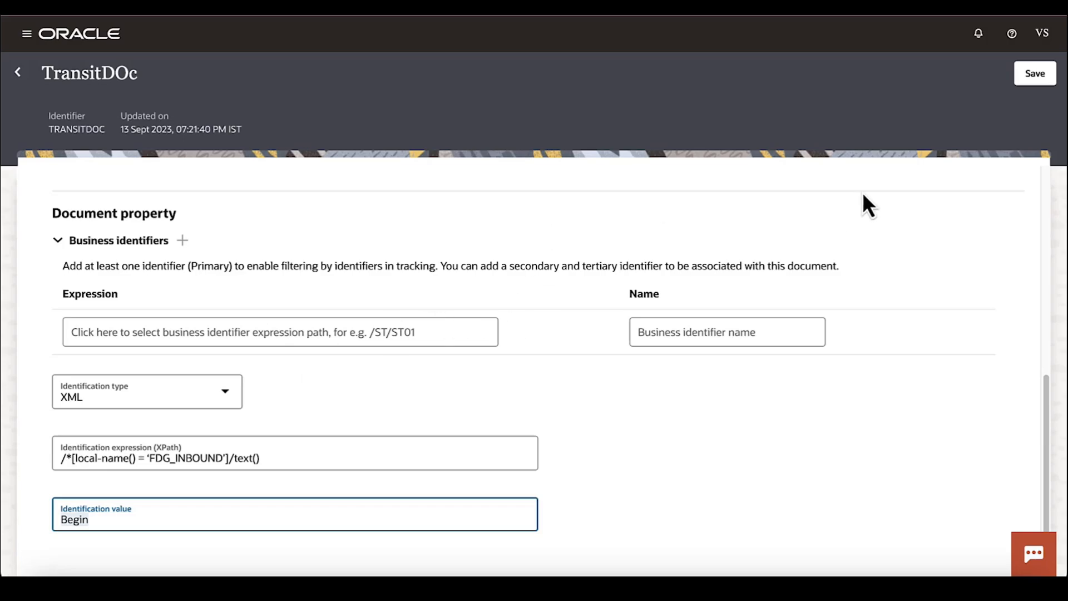
left_click(1034, 83)
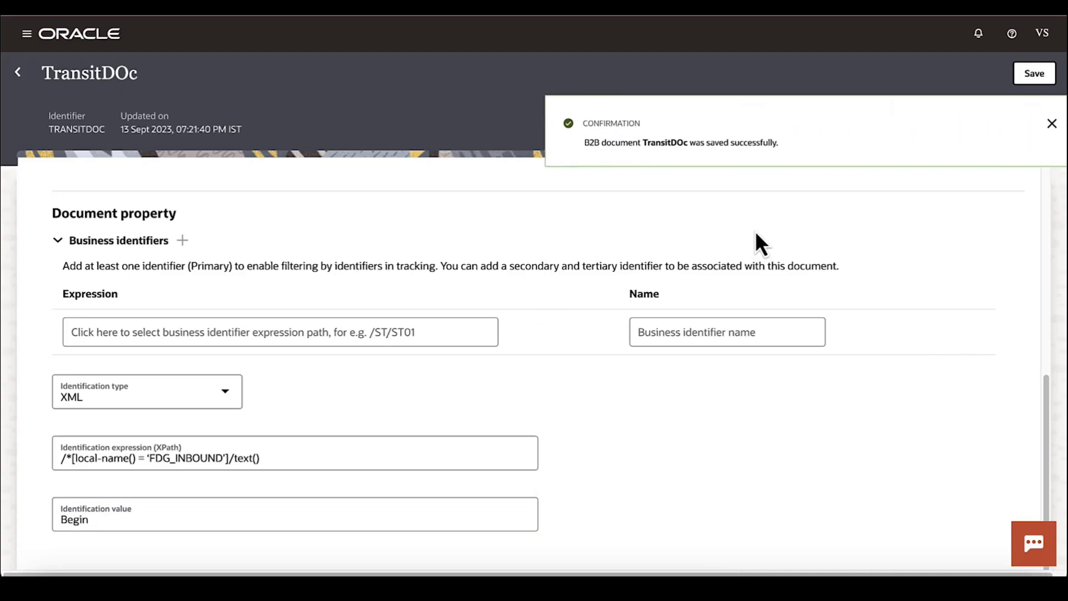
left_click(25, 78)
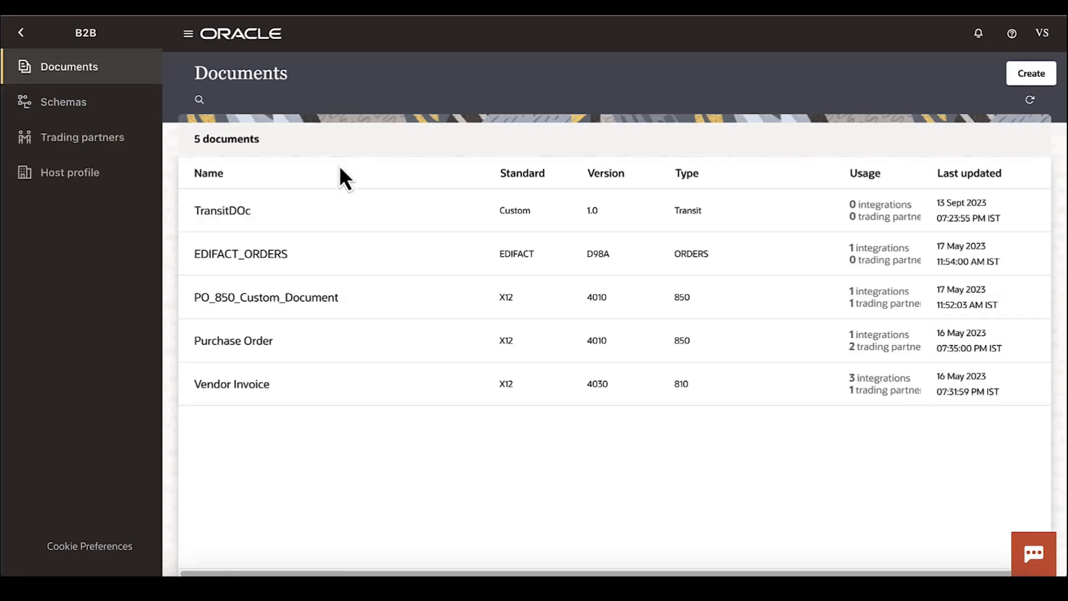
mouse_move(364, 206)
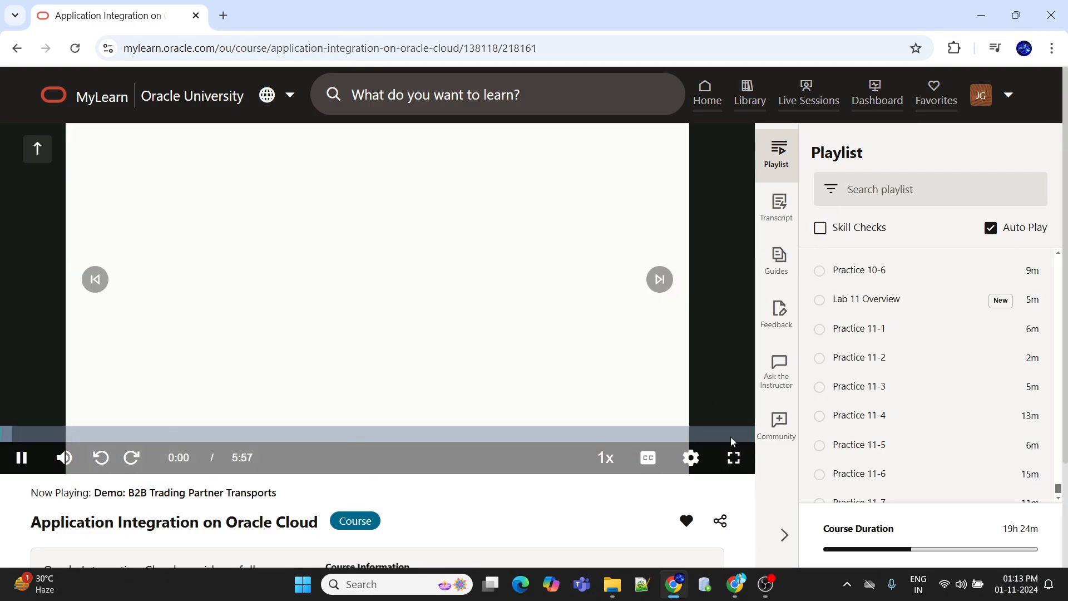
In the Oracle MyLearn course player, play the B2B Trading Partner Transports demo full screen at 1080p quality
left_click(734, 457)
left_click(1006, 583)
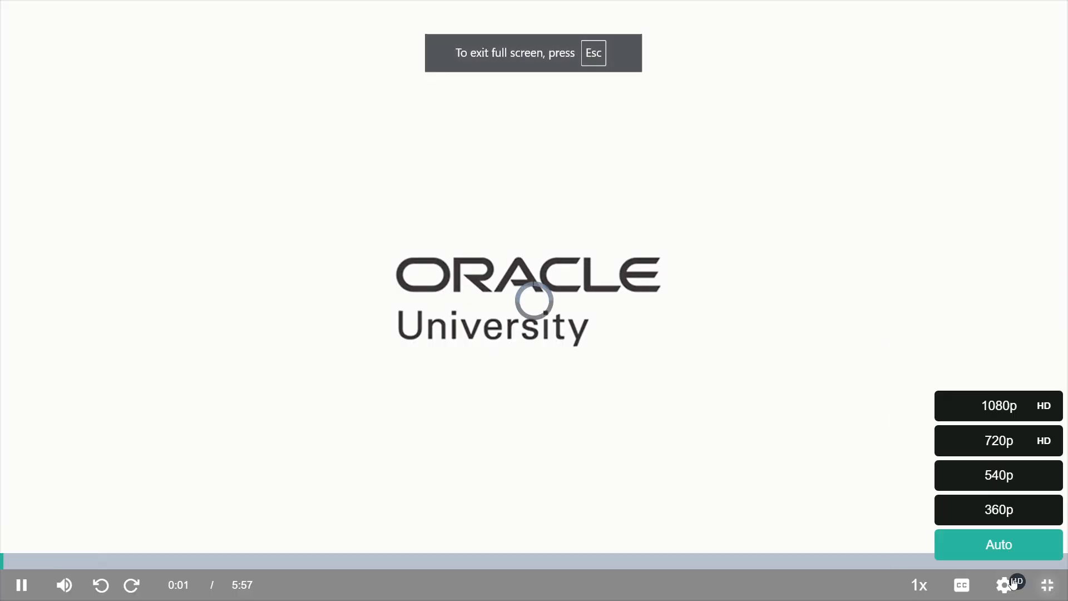
left_click(992, 407)
left_click(1007, 581)
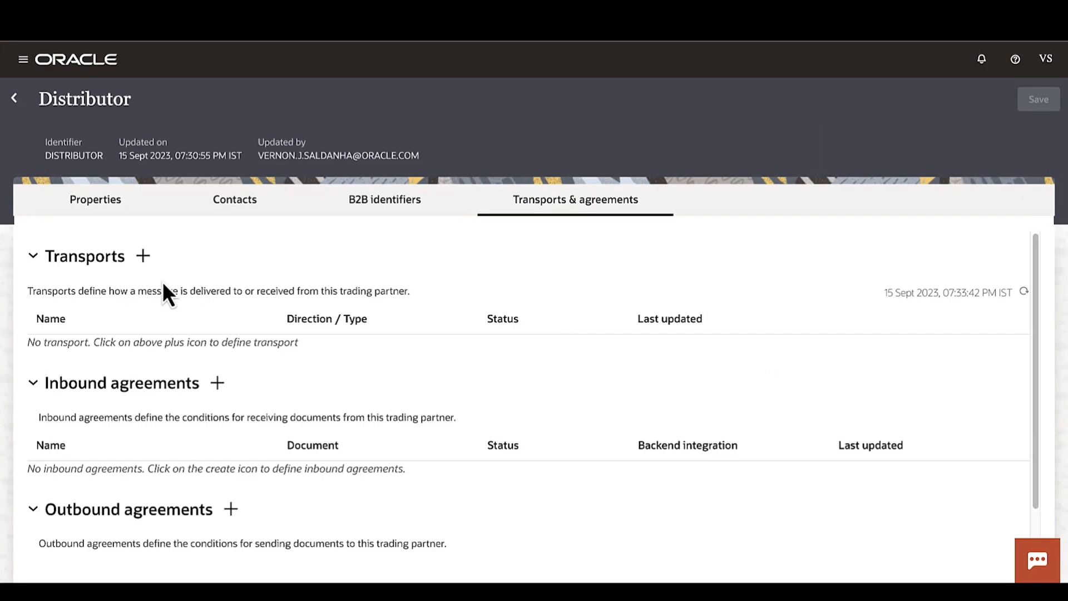
Start adding a transport to the Distributor trading partner, keeping AS2 as the transport type
left_click(142, 260)
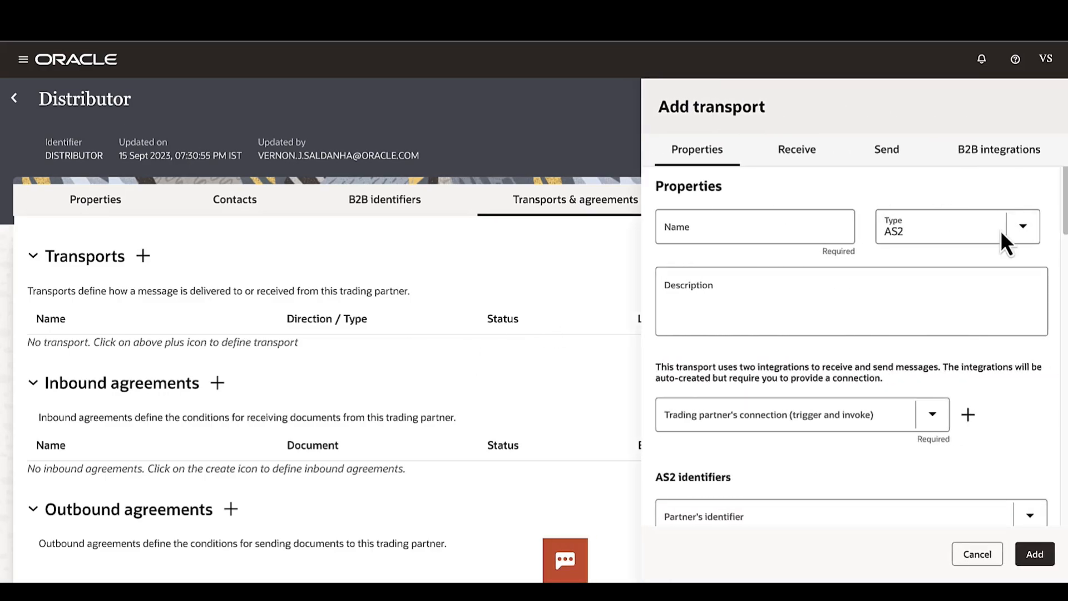
left_click(1022, 234)
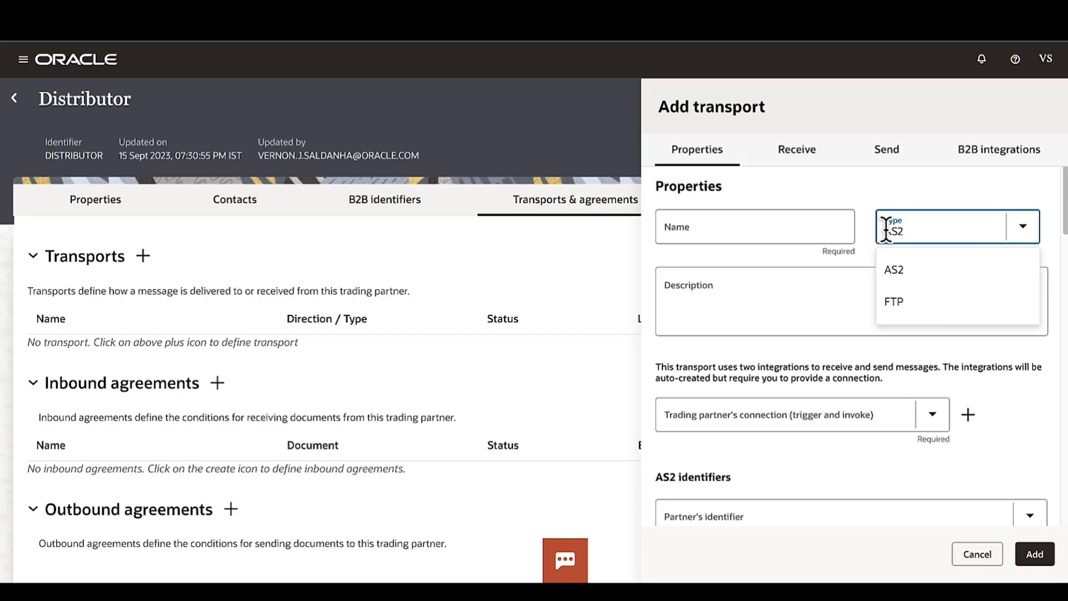
left_click(908, 181)
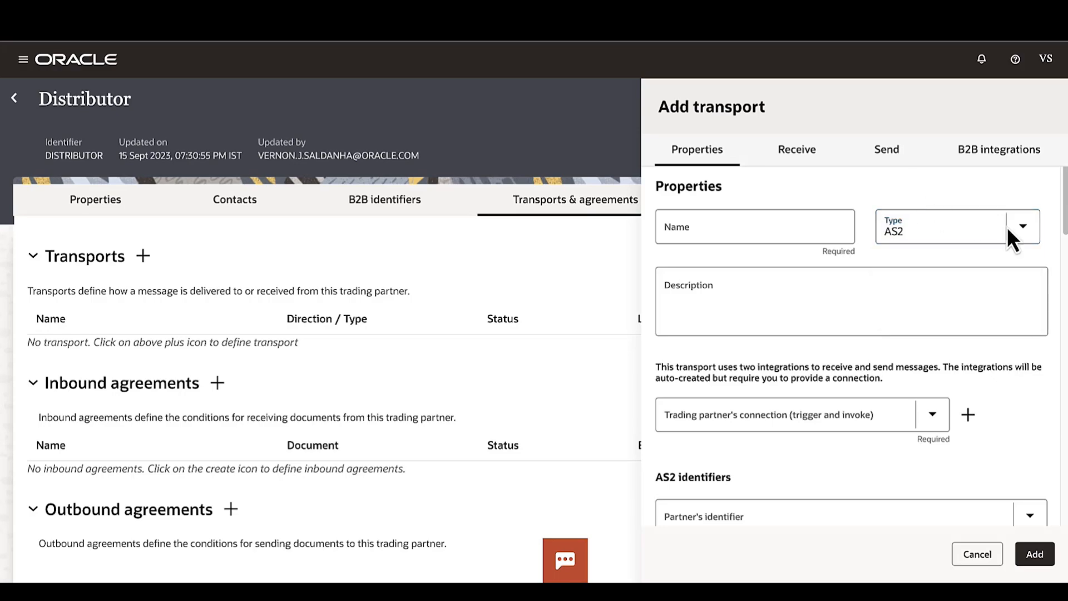
scroll(1004, 255, "down", 4)
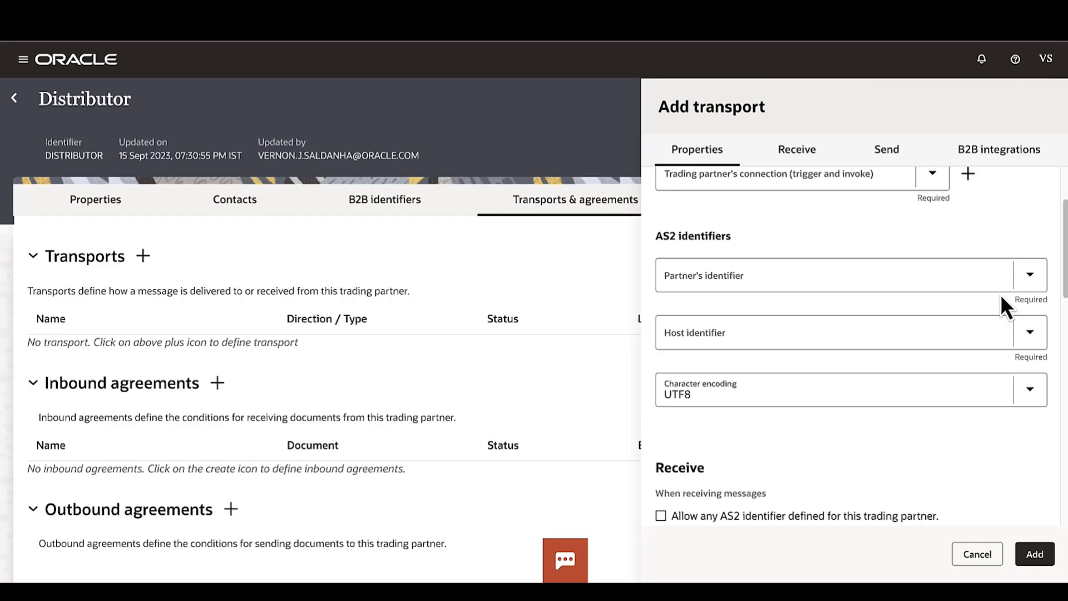
scroll(1002, 255, "up", 2)
scroll(1002, 252, "up", 3)
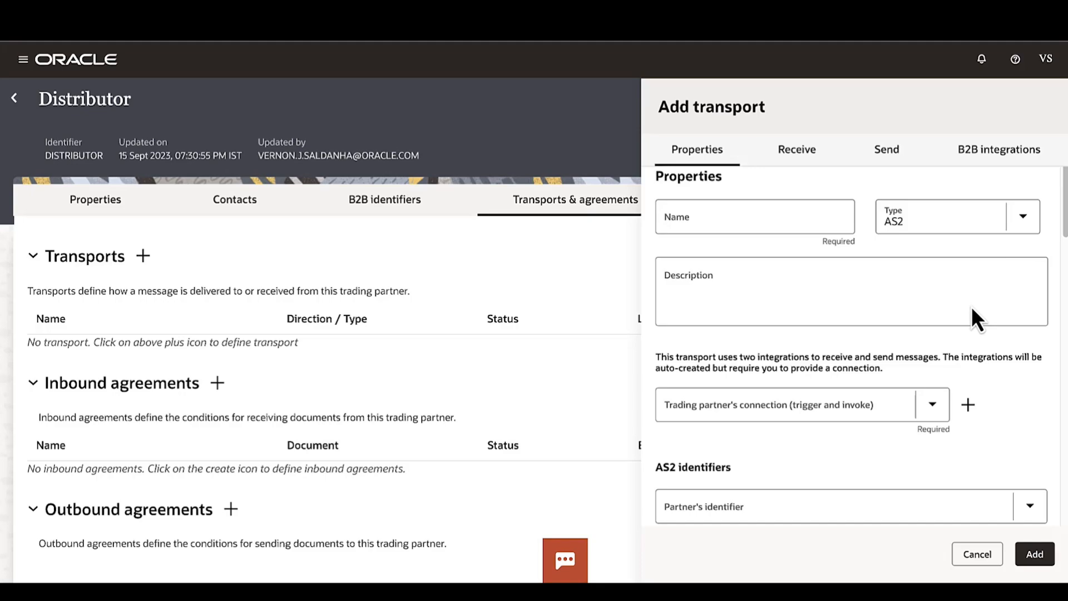
Choose ACME_AS2Conn as the transport's trading partner connection for trigger and invoke
scroll(992, 289, "down", 2)
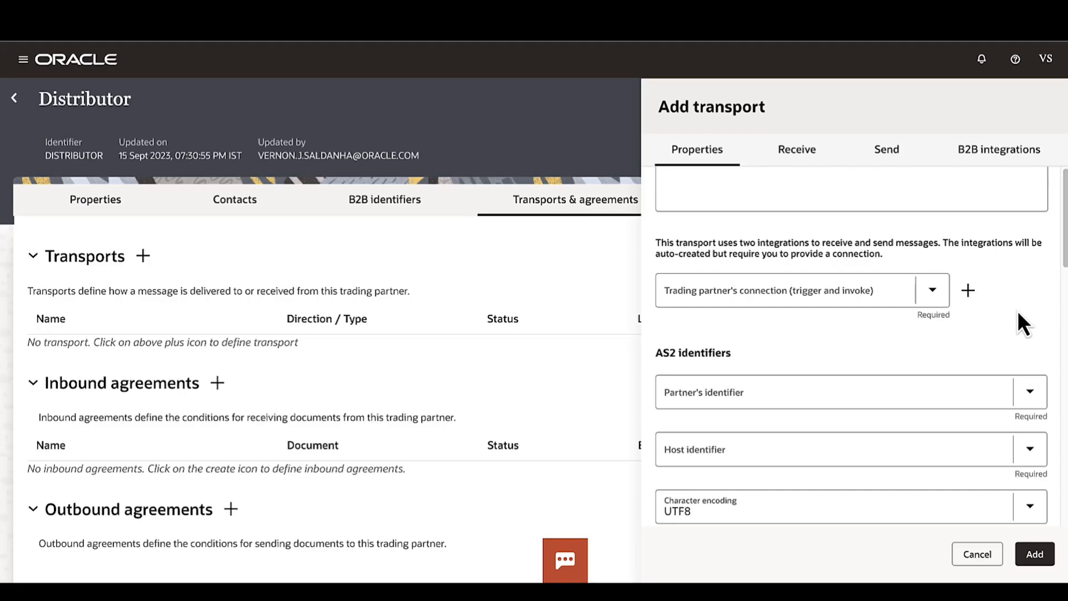
left_click(932, 289)
left_click(834, 337)
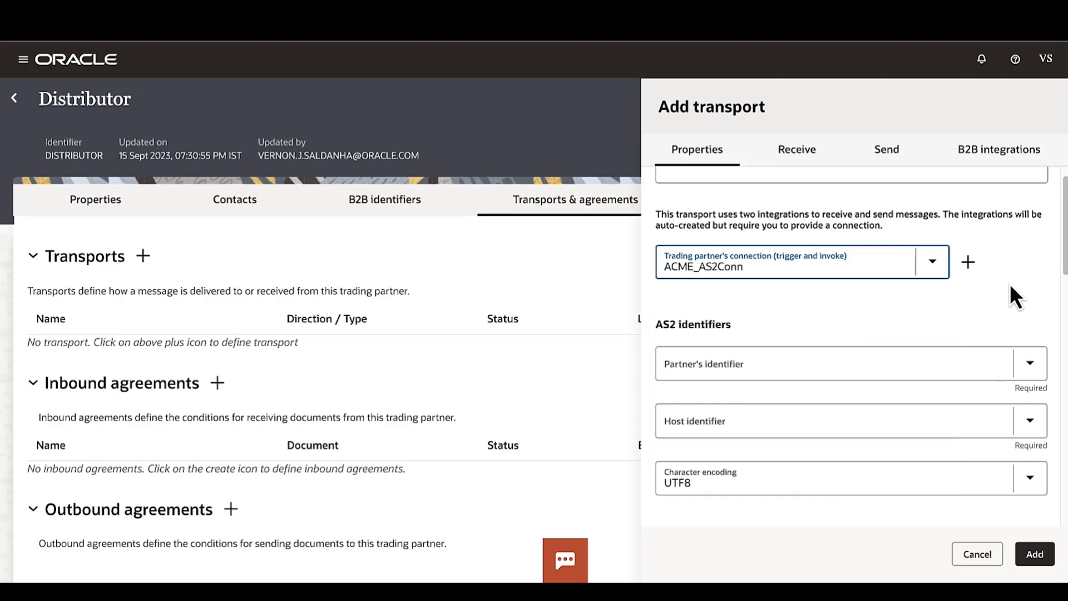
Set the partner's AS2 identifier to DIST and the host's AS2 identifier to MyCompany
scroll(1009, 284, "down", 3)
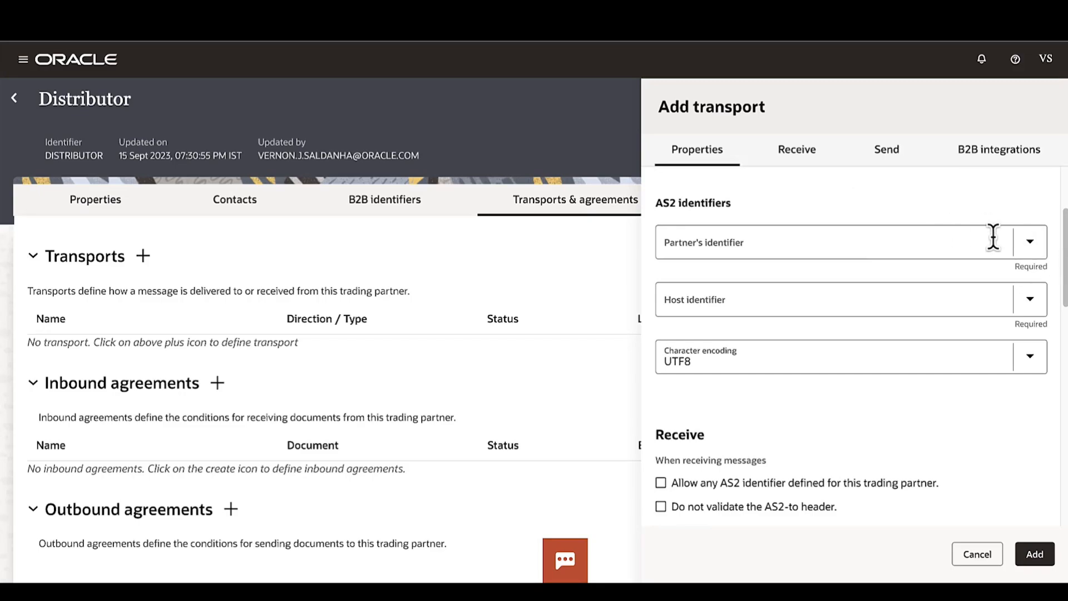
left_click(1030, 246)
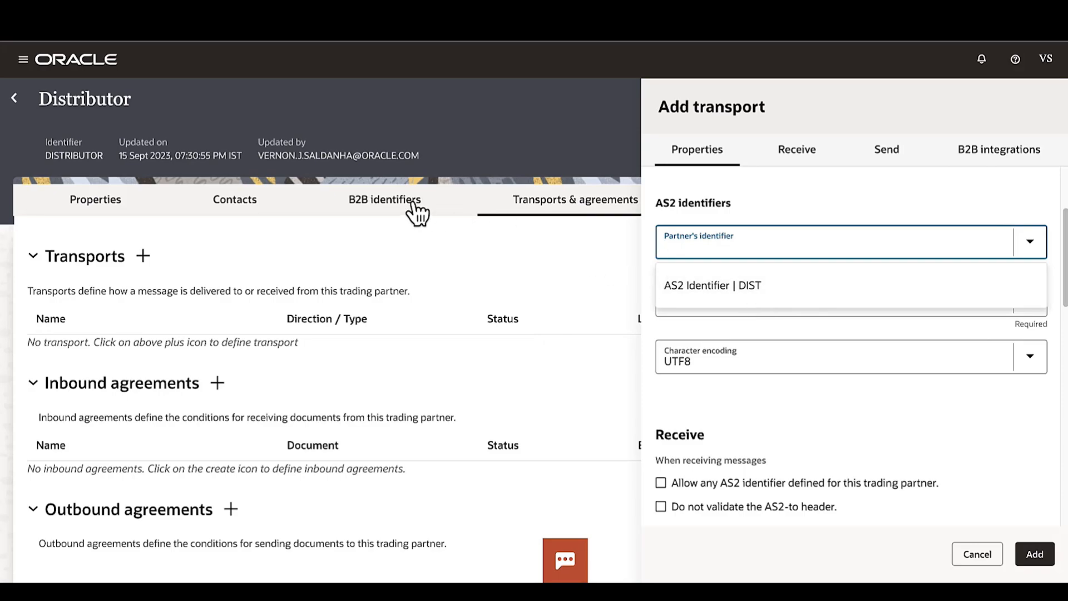
left_click(710, 288)
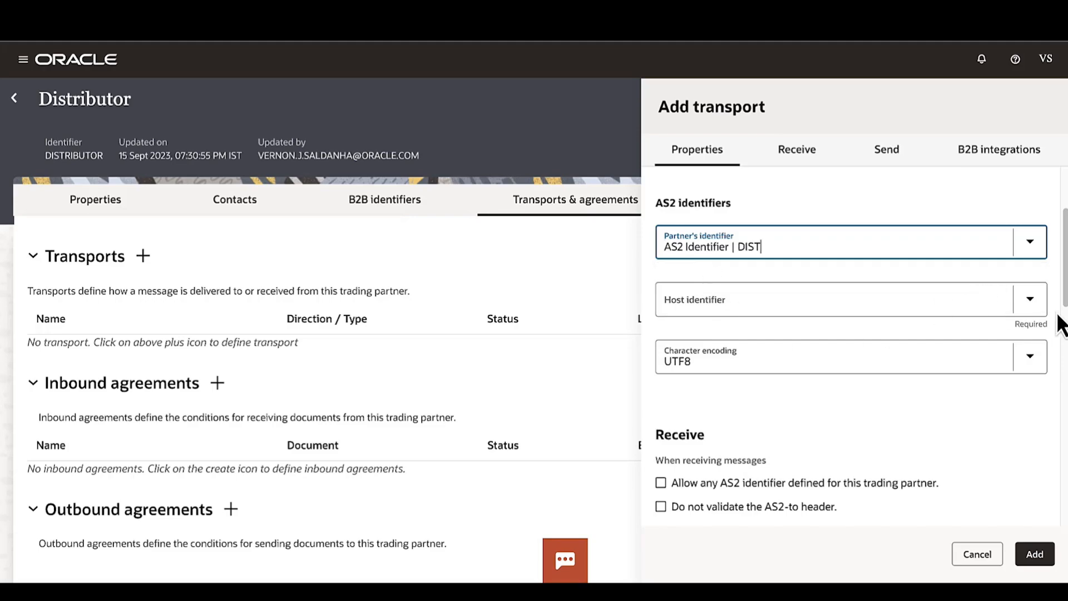
left_click(1030, 301)
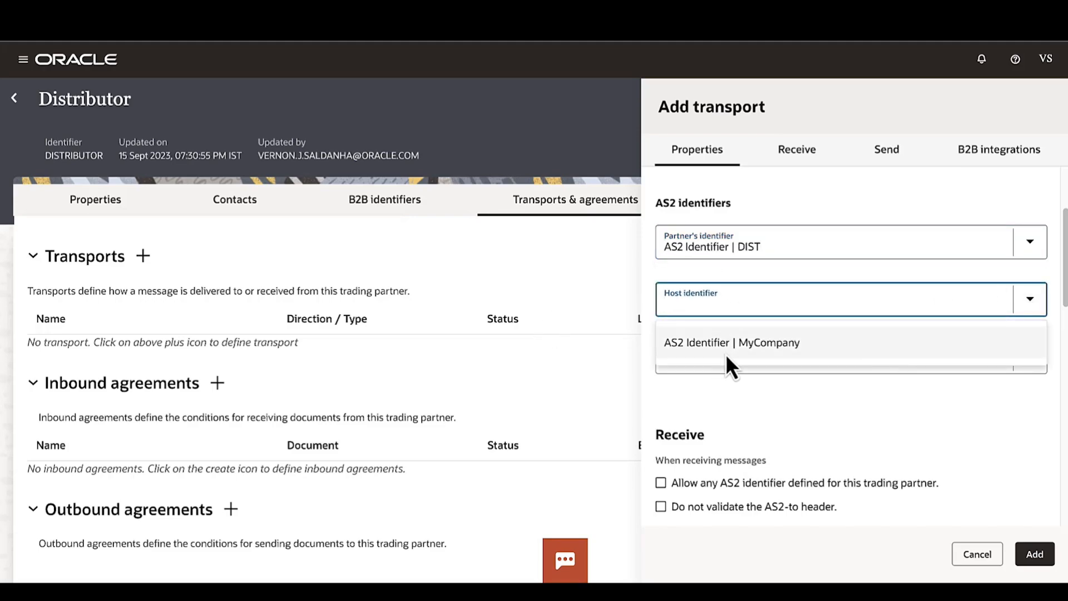
left_click(784, 343)
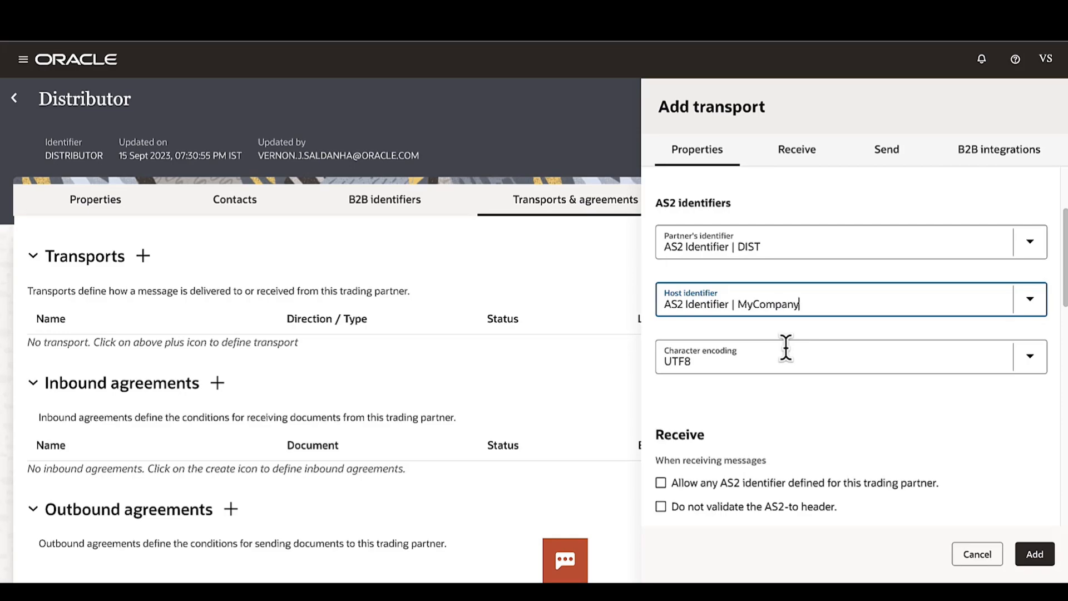
Examine the transport's Receive options and the note on the AS2 endpoint URL for receiving
scroll(819, 401, "down", 1)
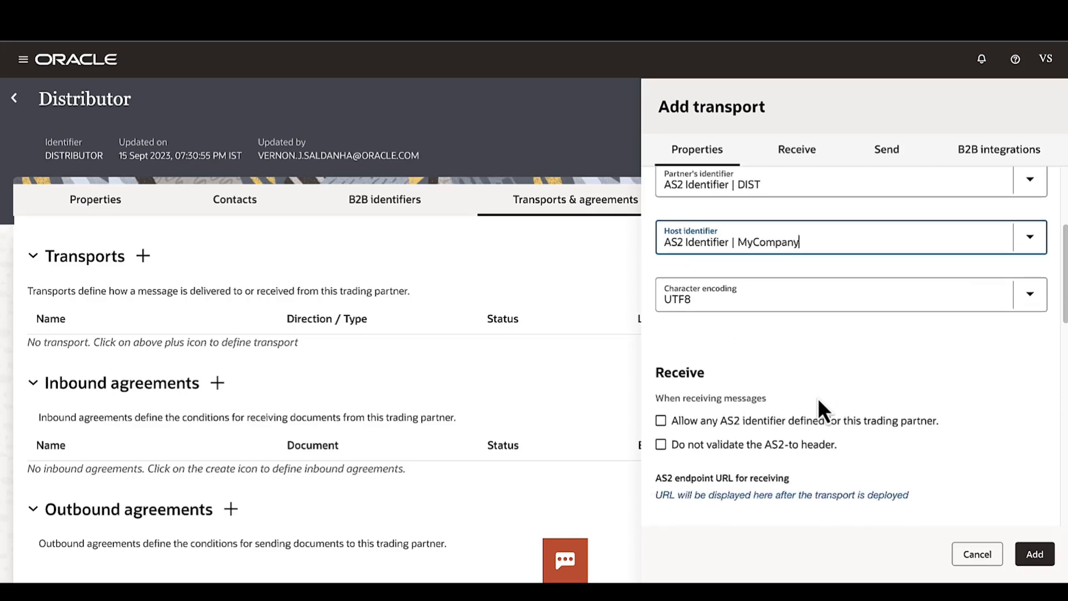
scroll(829, 389, "down", 4)
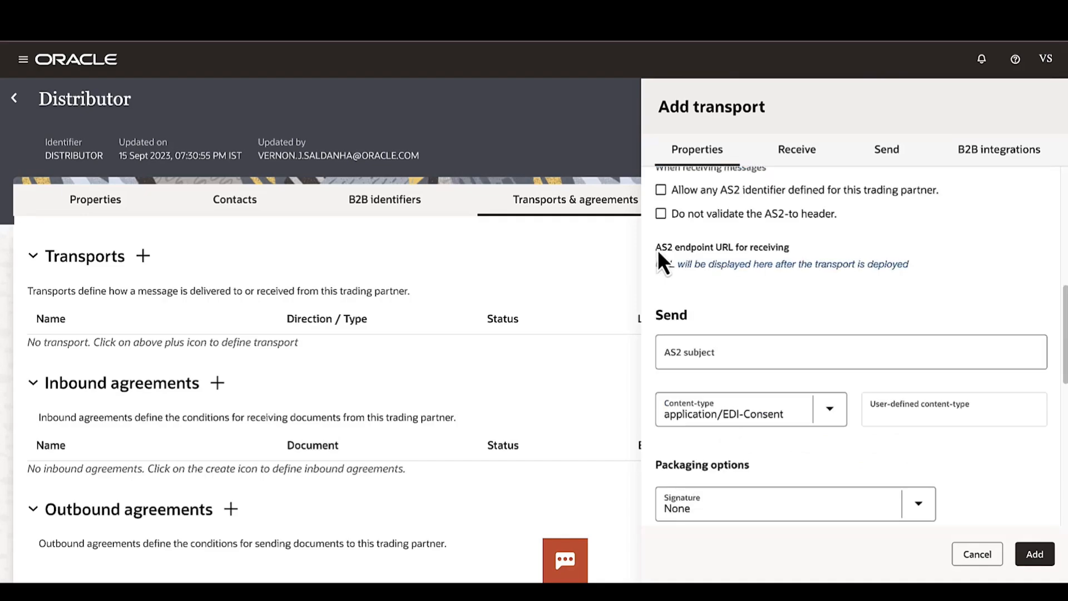
left_click_drag(778, 254, 792, 251)
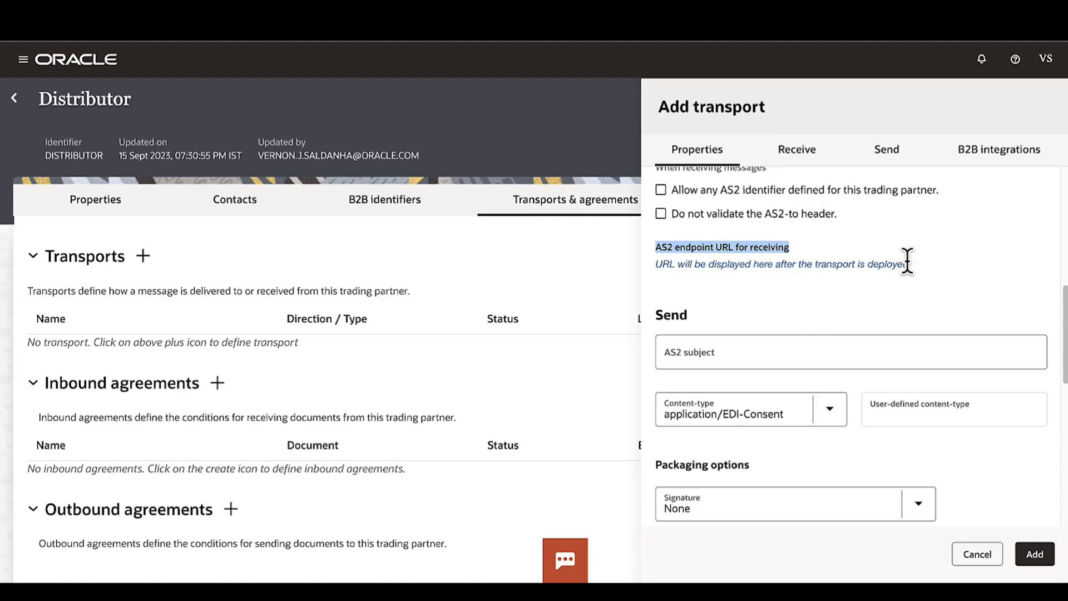
left_click_drag(906, 262, 854, 298)
left_click(855, 298)
scroll(854, 298, "down", 2)
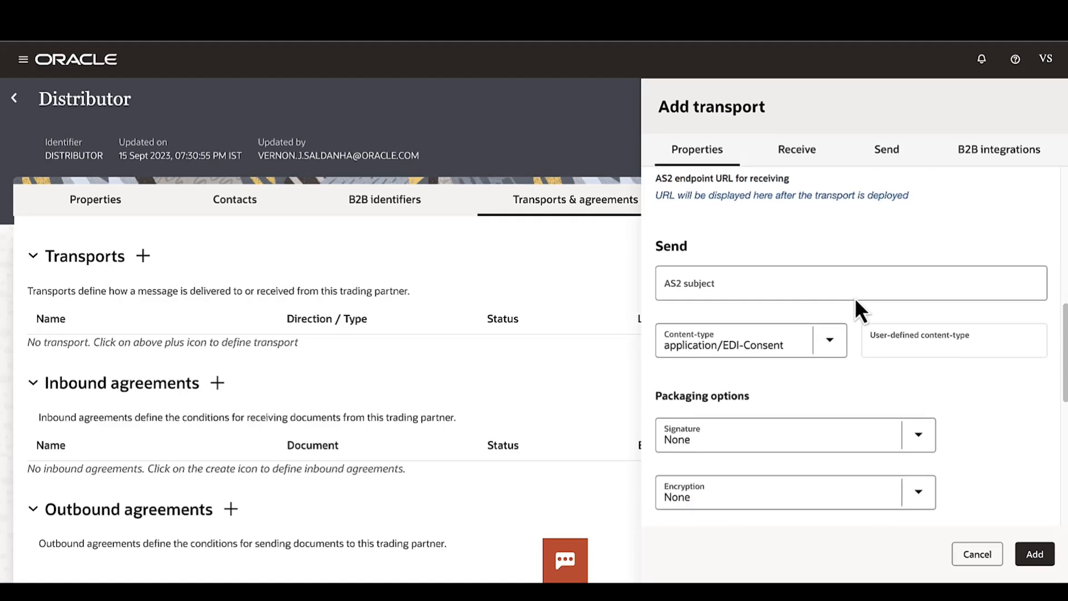
Set the AS2 subject for sending to AS2-SUB and keep application/EDI-Consent as the content type
left_click(789, 280)
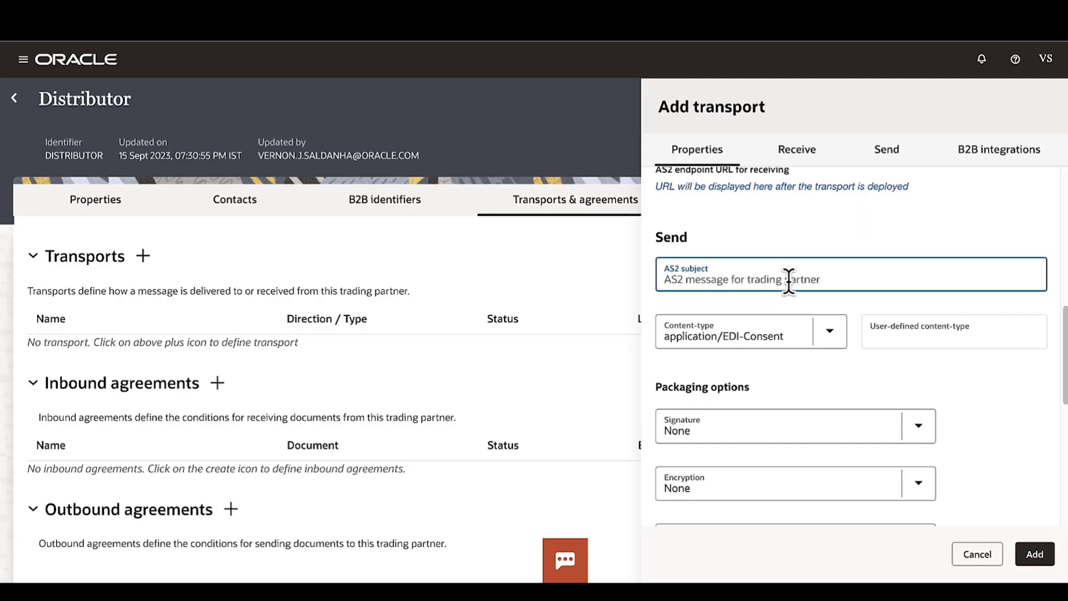
type("AS2-")
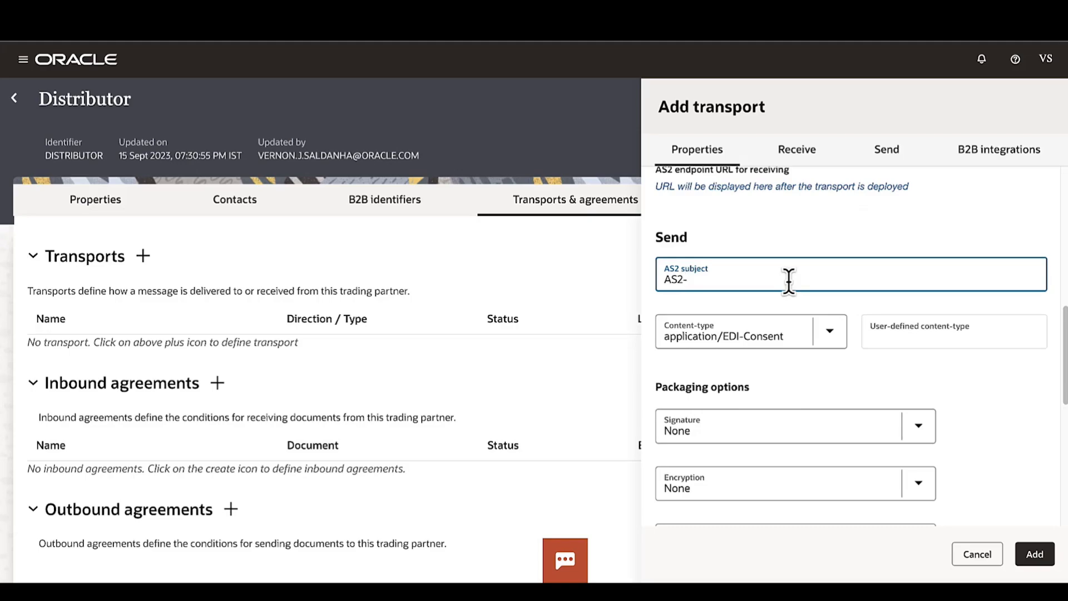
type("SUB")
scroll(787, 280, "down", 2)
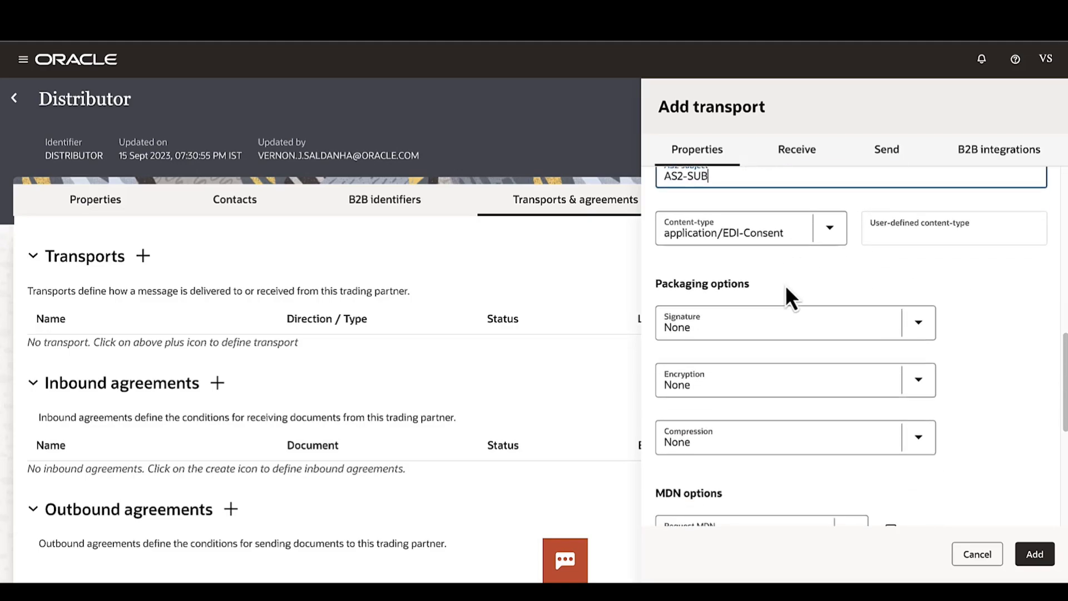
left_click(827, 233)
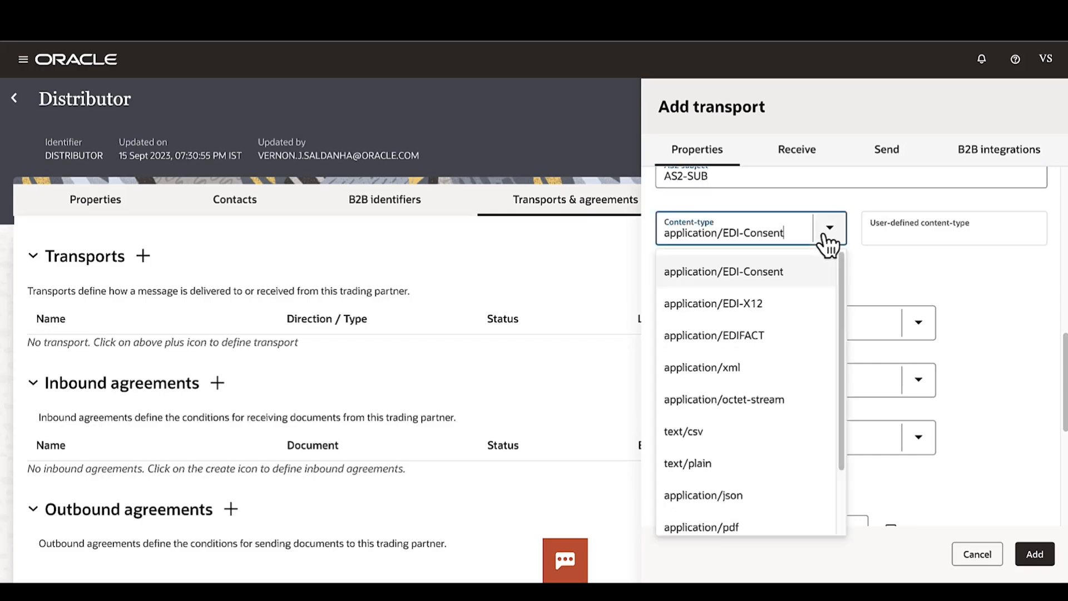
left_click(937, 259)
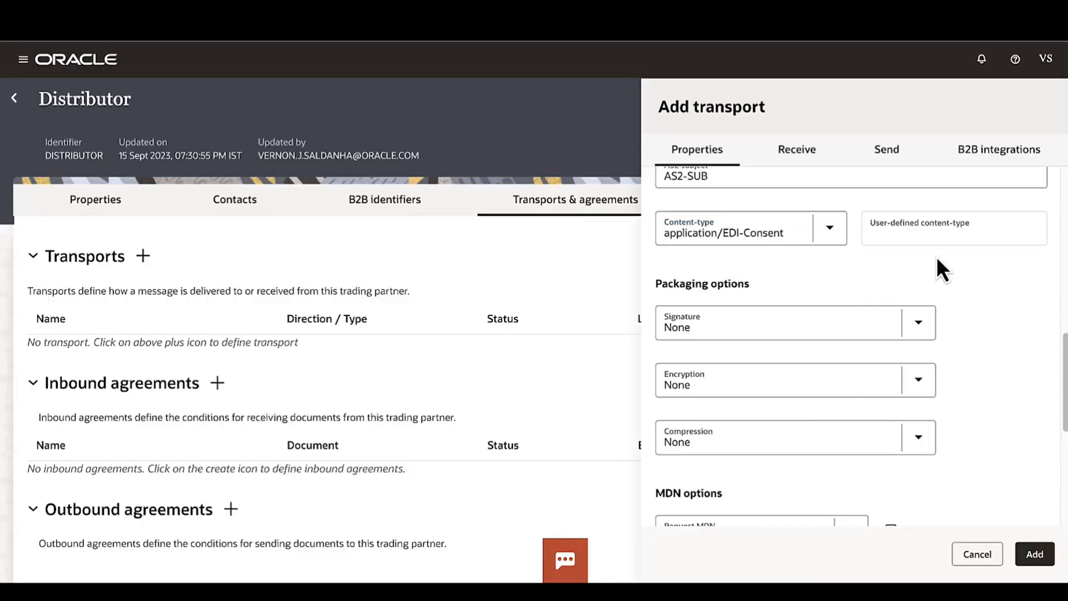
Set the packaging signature to SMIME 3.2 with SHA1-RSA and the encryption to SMIME-3_0-3DES
left_click(923, 324)
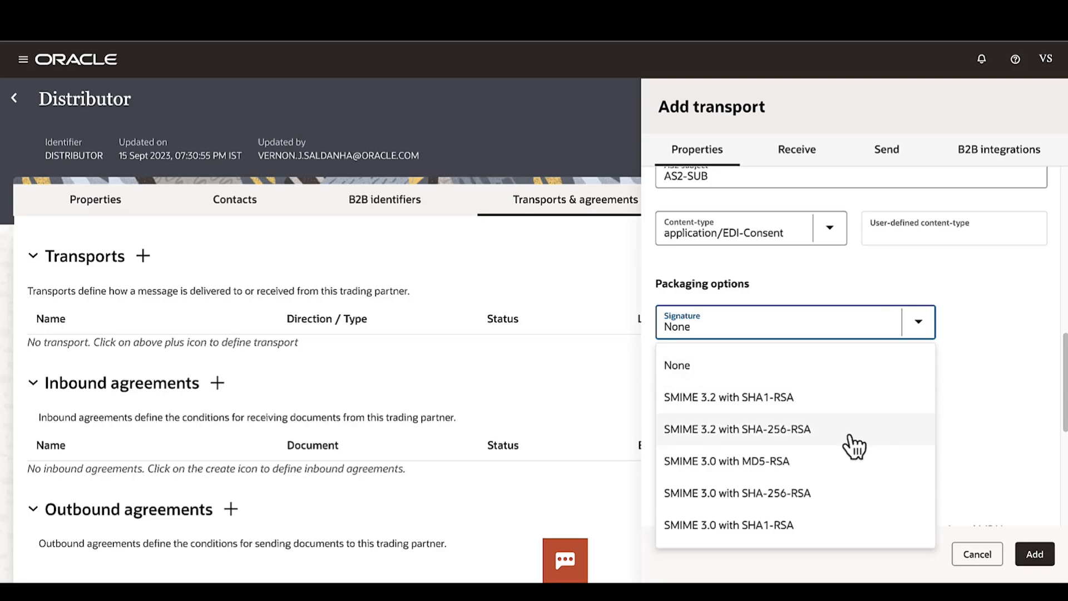
left_click(857, 402)
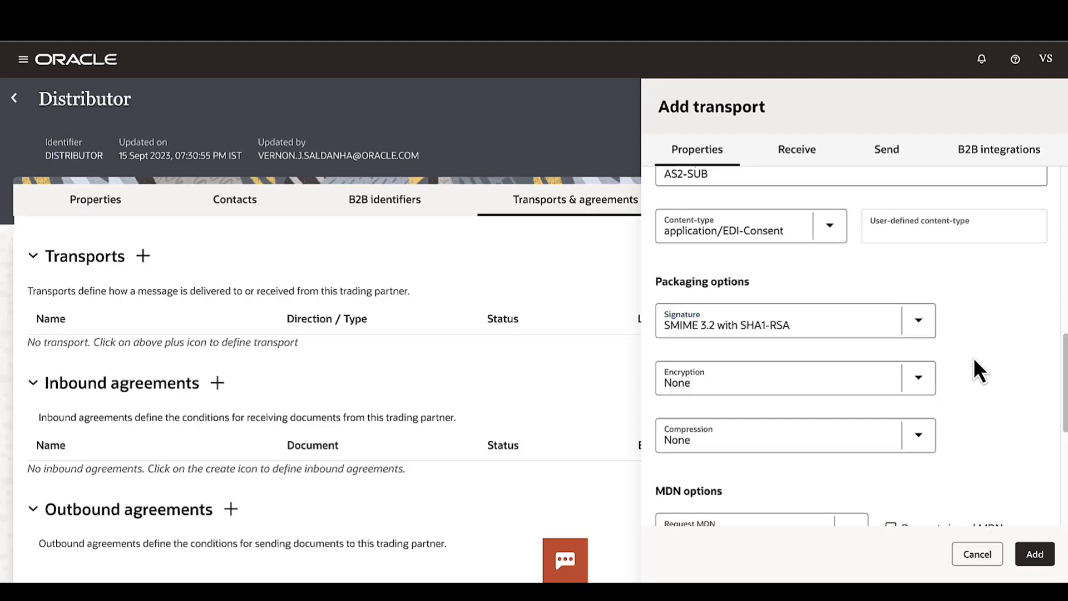
left_click(917, 379)
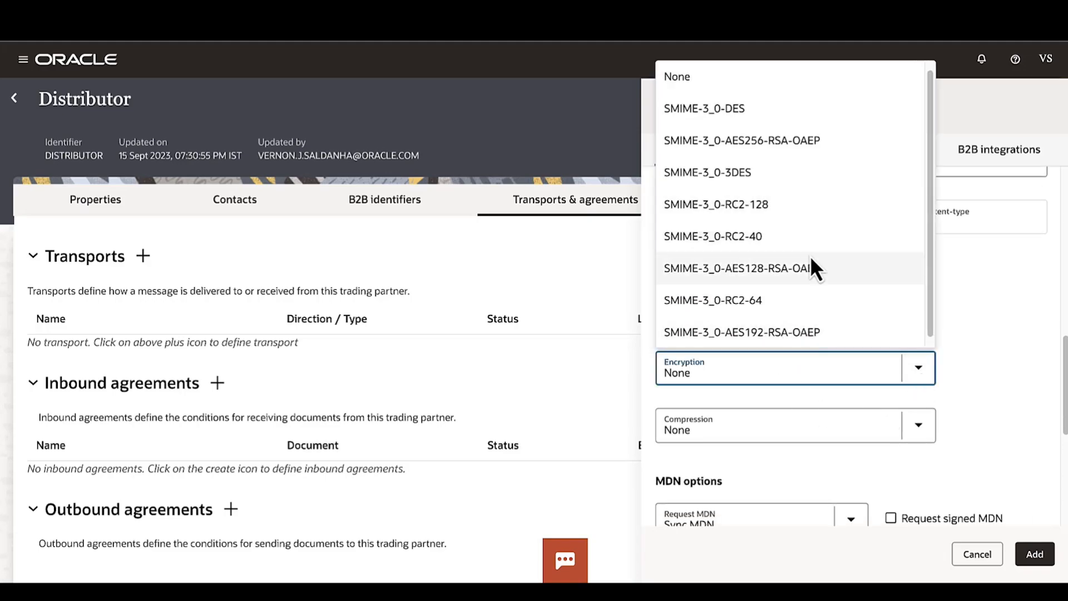
left_click(815, 182)
left_click(1002, 329)
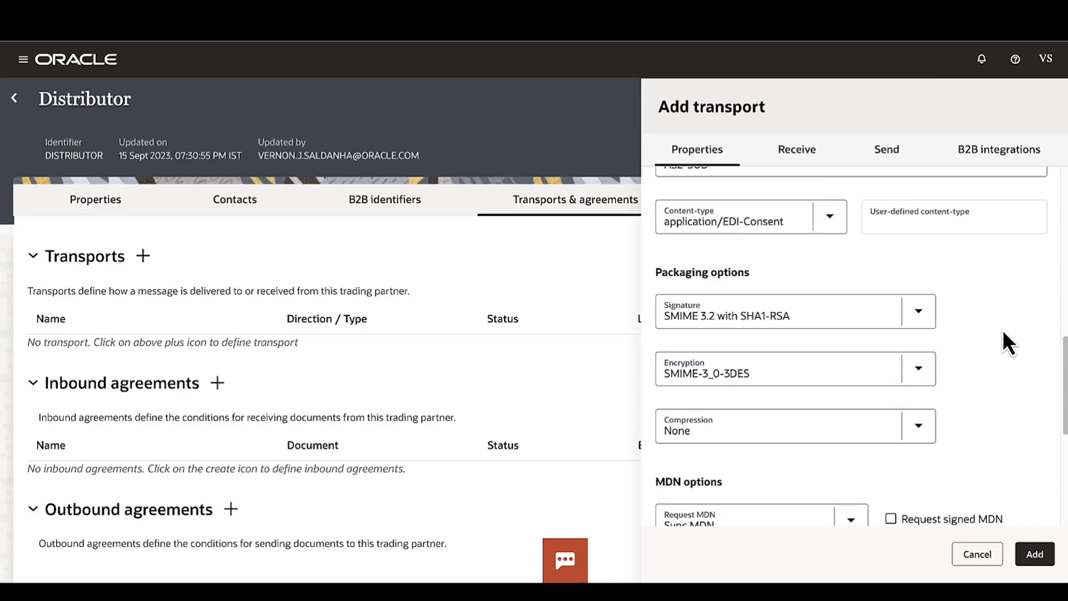
Keep Sync MDN as the requested MDN and enable the request for a signed MDN
scroll(1003, 329, "down", 3)
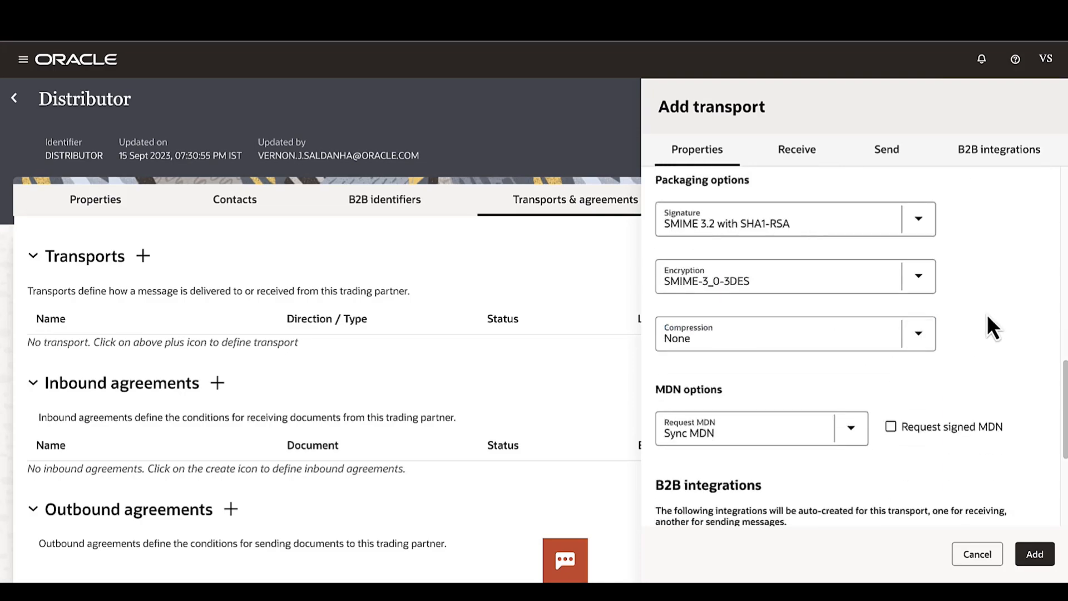
scroll(988, 316, "down", 1)
scroll(992, 327, "down", 3)
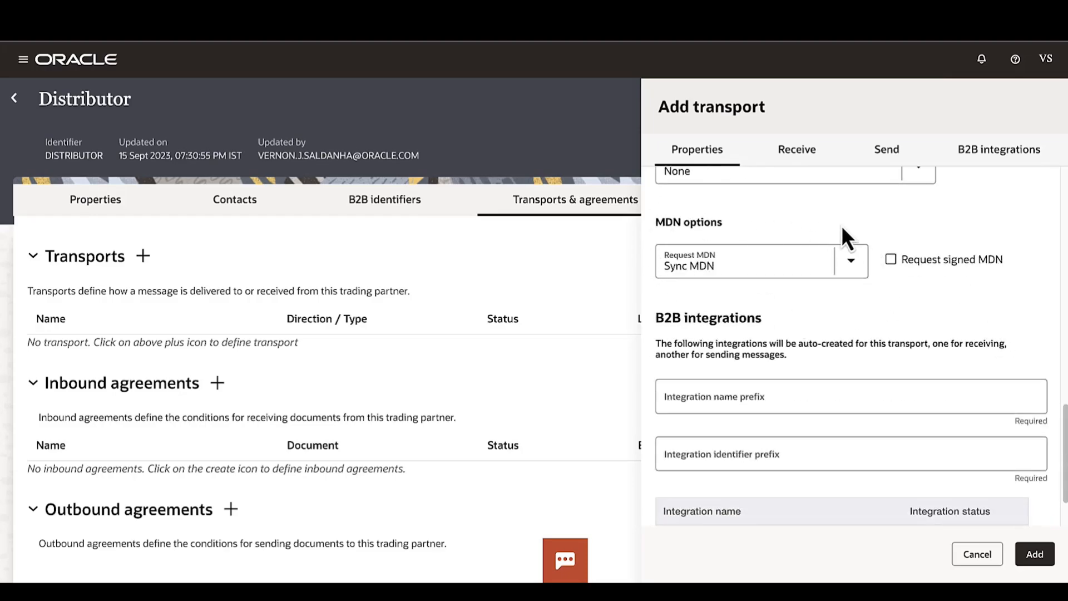
left_click(851, 262)
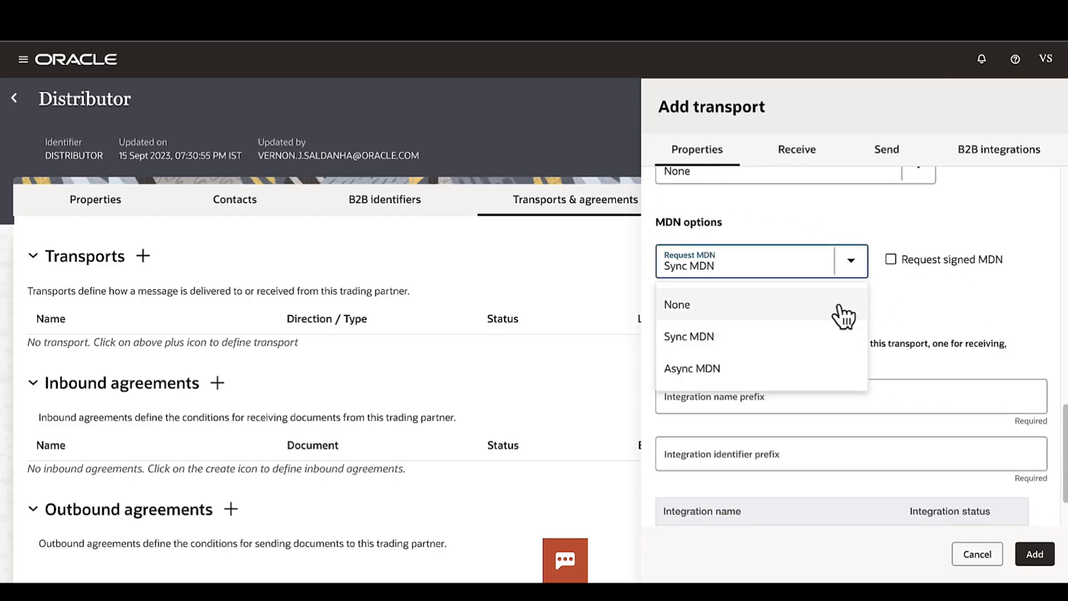
left_click(917, 307)
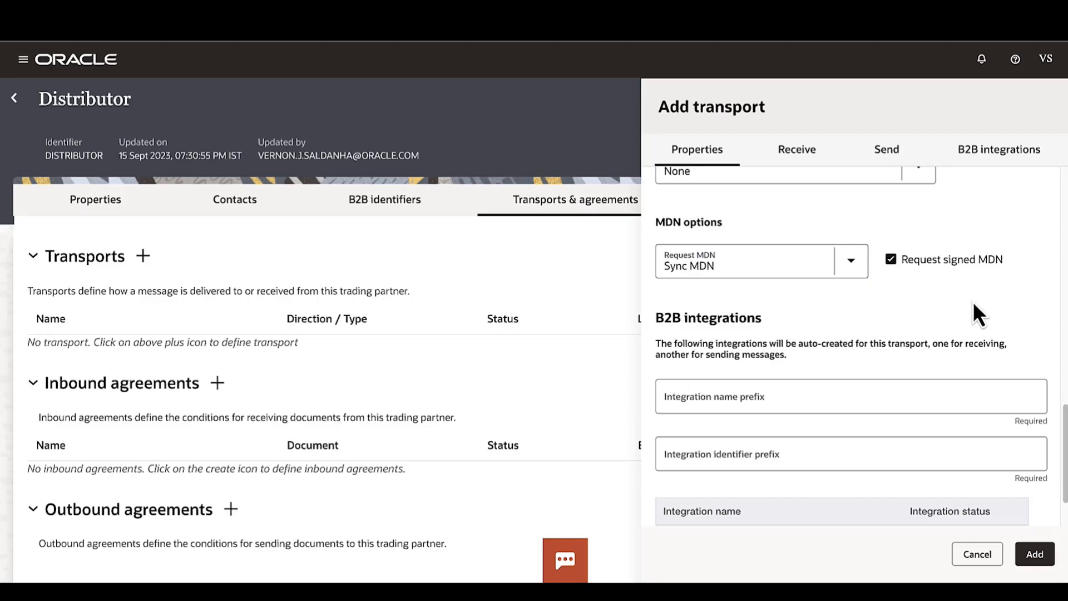
Set the integration name prefix to DIST for the auto-created B2B integrations, applying the same identifier prefix
scroll(972, 301, "up", 1)
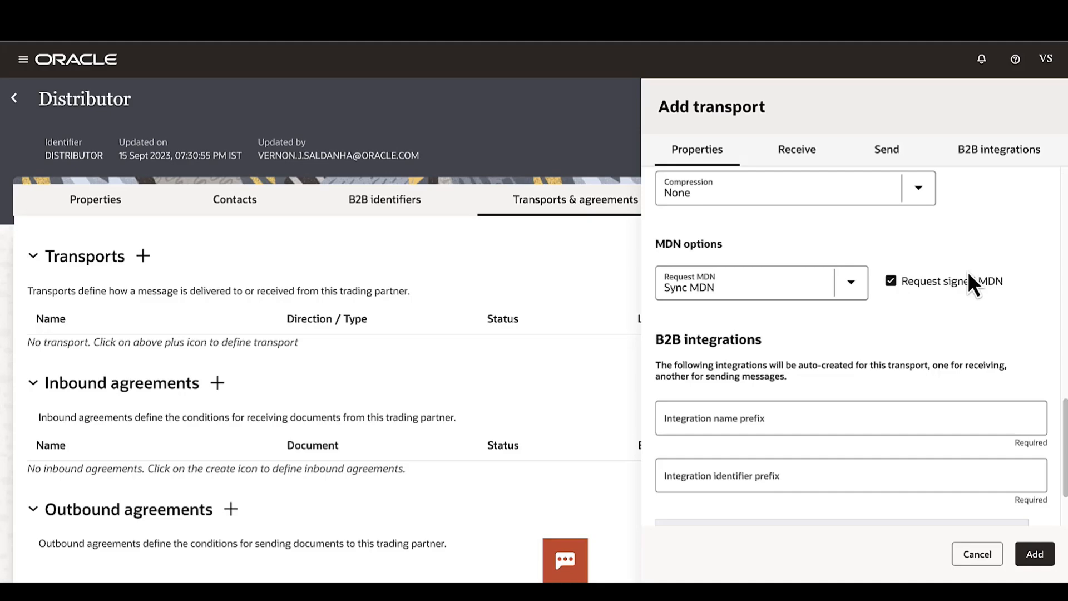
scroll(969, 281, "up", 3)
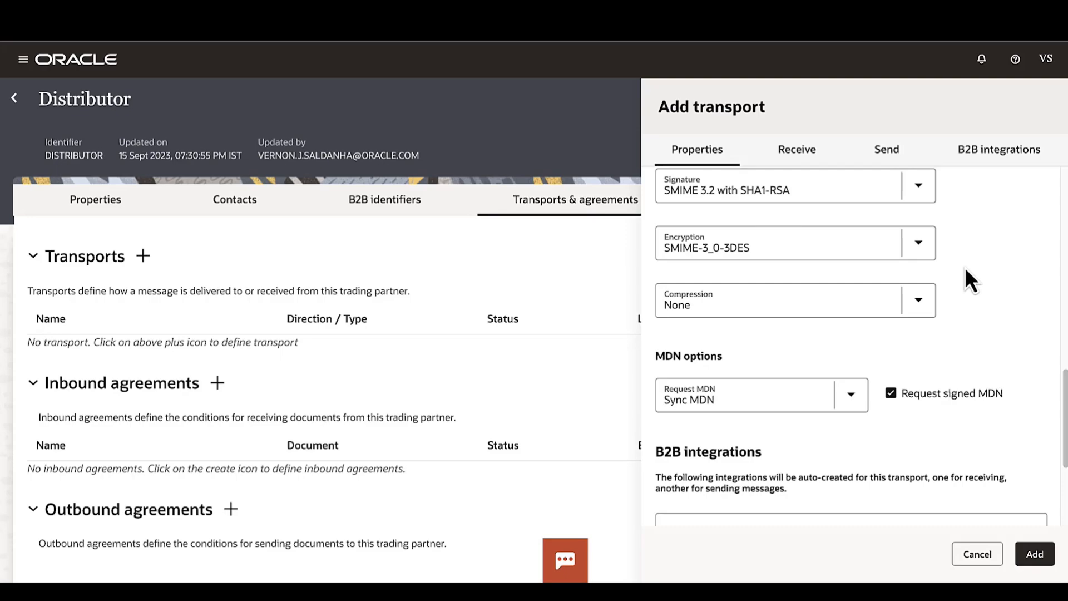
scroll(964, 267, "down", 4)
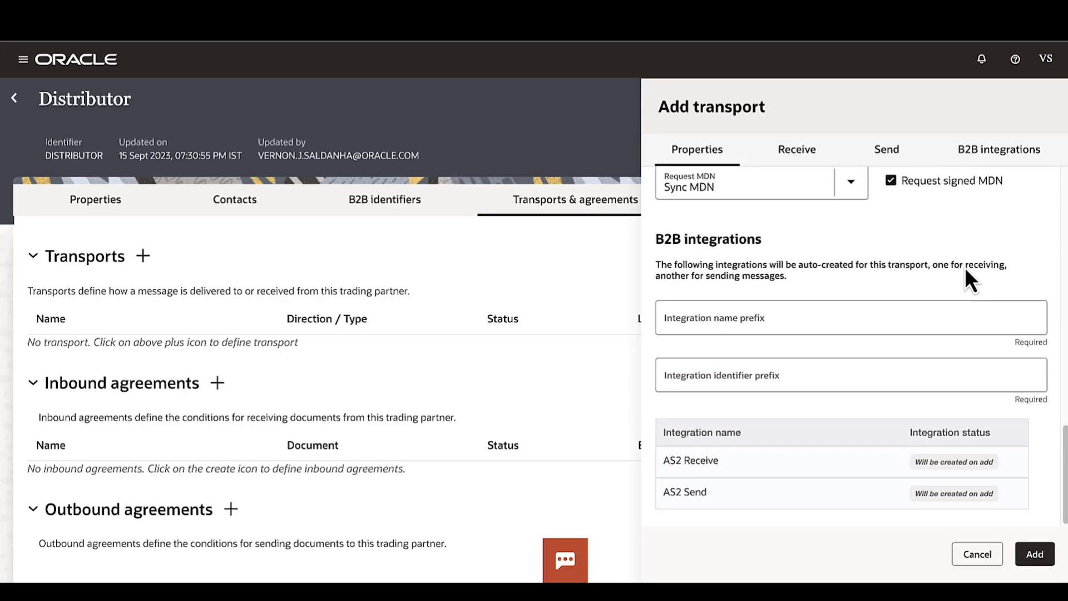
left_click(782, 315)
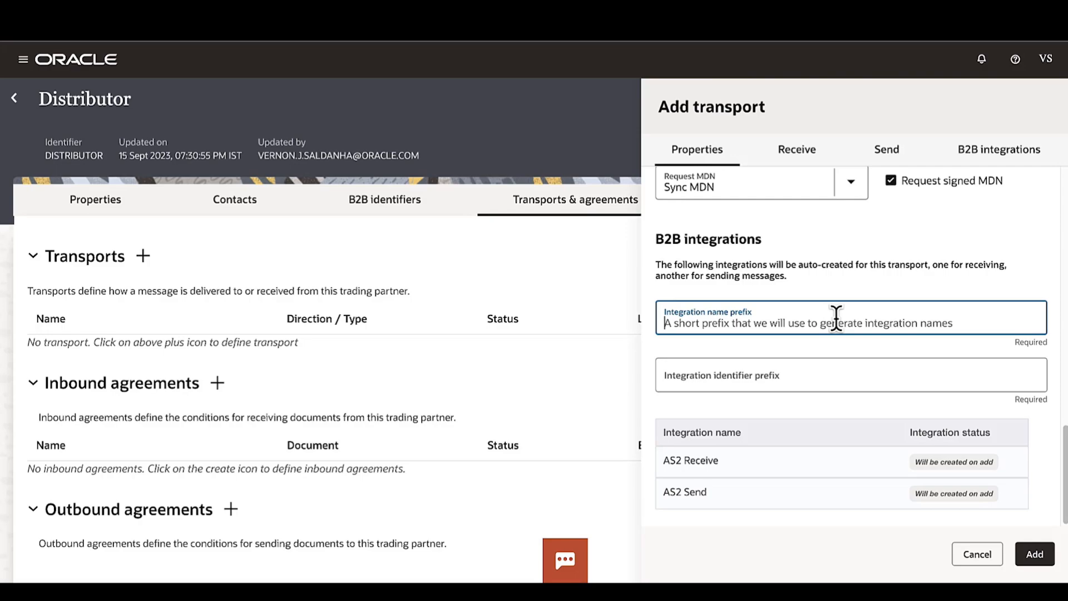
type("DIST")
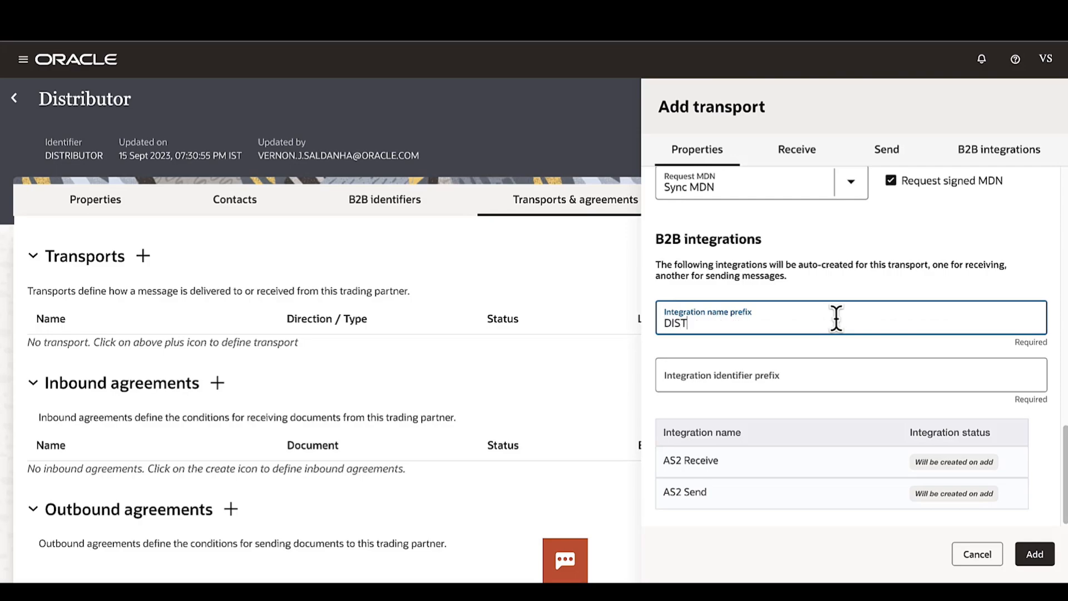
left_click(925, 290)
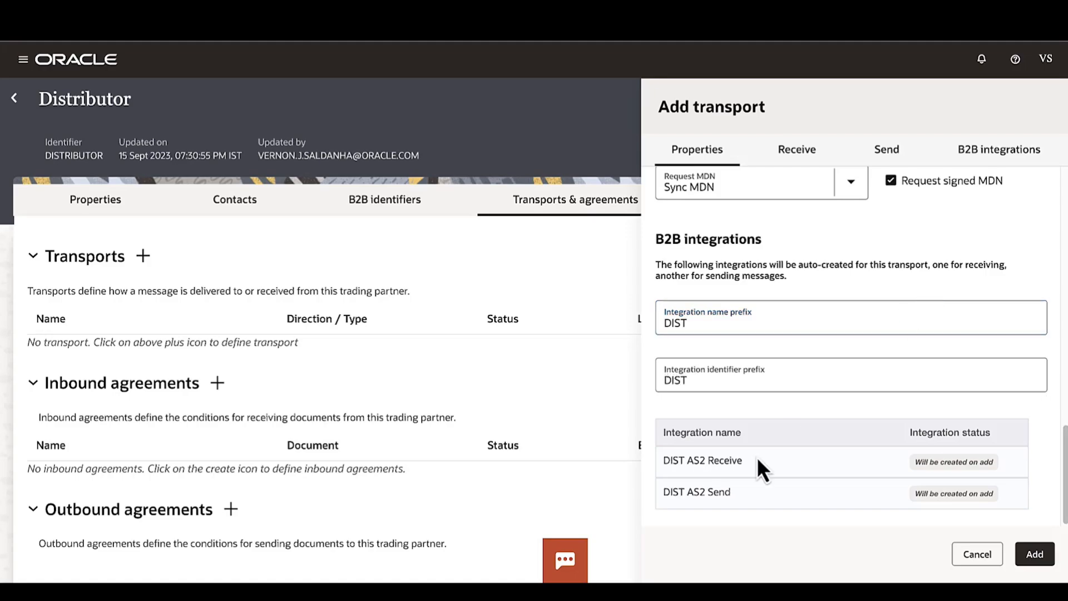
Examine the names of the AS2 receive and send integrations listed for auto-creation with the transport
left_click_drag(665, 460, 741, 456)
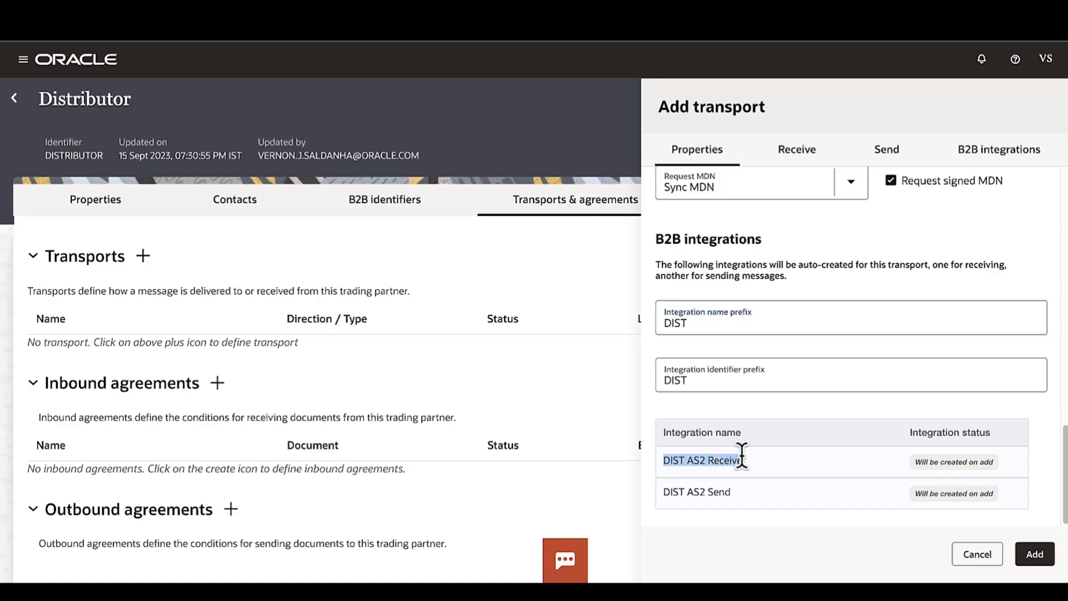
left_click(774, 483)
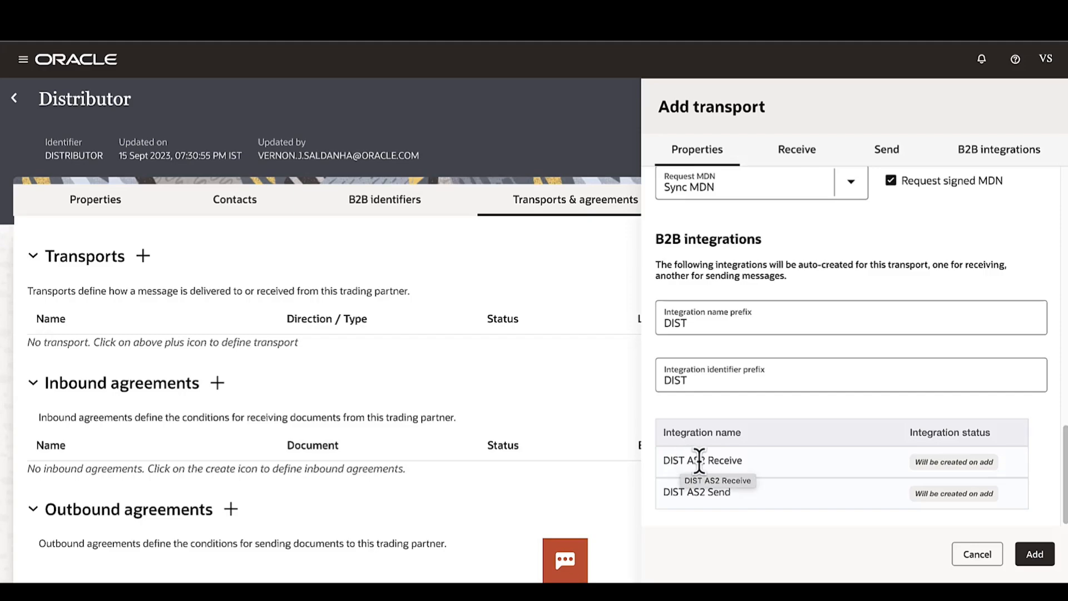
left_click_drag(693, 460, 665, 461)
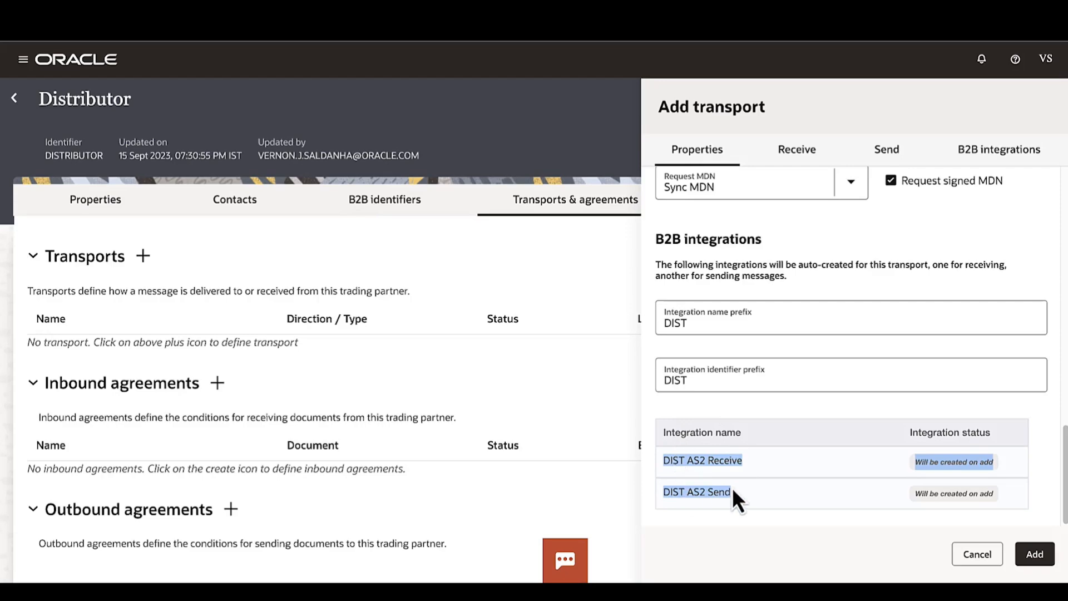
left_click(747, 506)
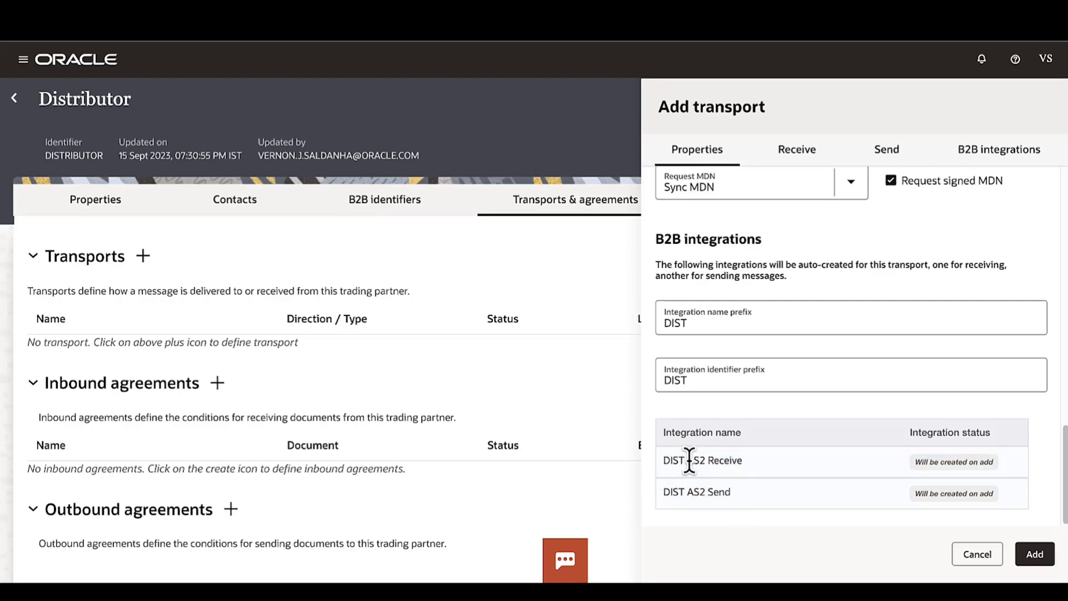
left_click_drag(688, 460, 742, 461)
left_click_drag(730, 492, 686, 492)
Name the transport AS2_tr, add it to the Distributor trading partner and dismiss the notification
type("tr")
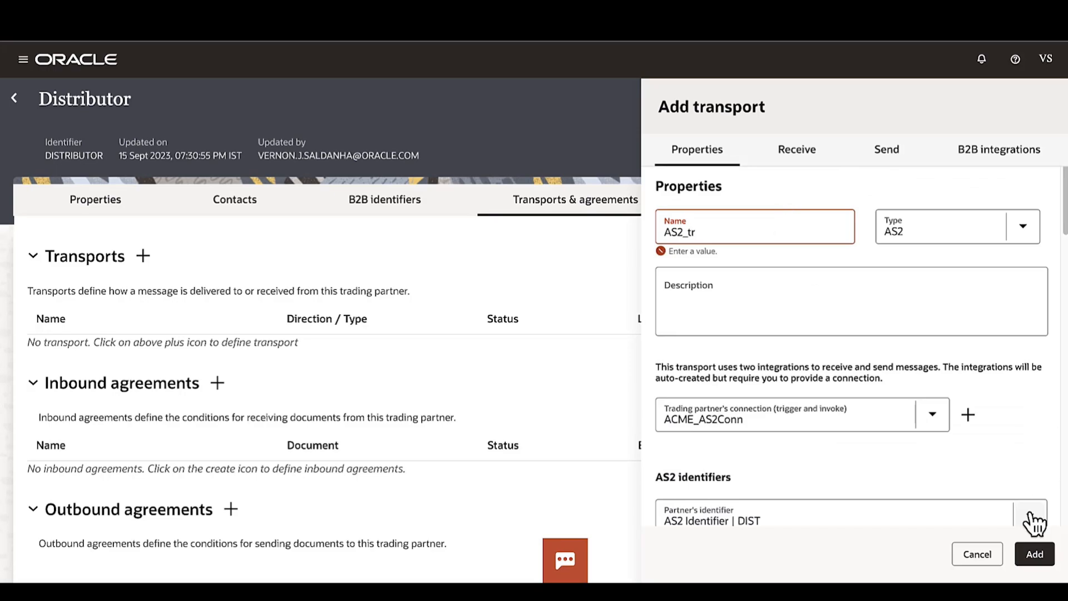
left_click(1034, 554)
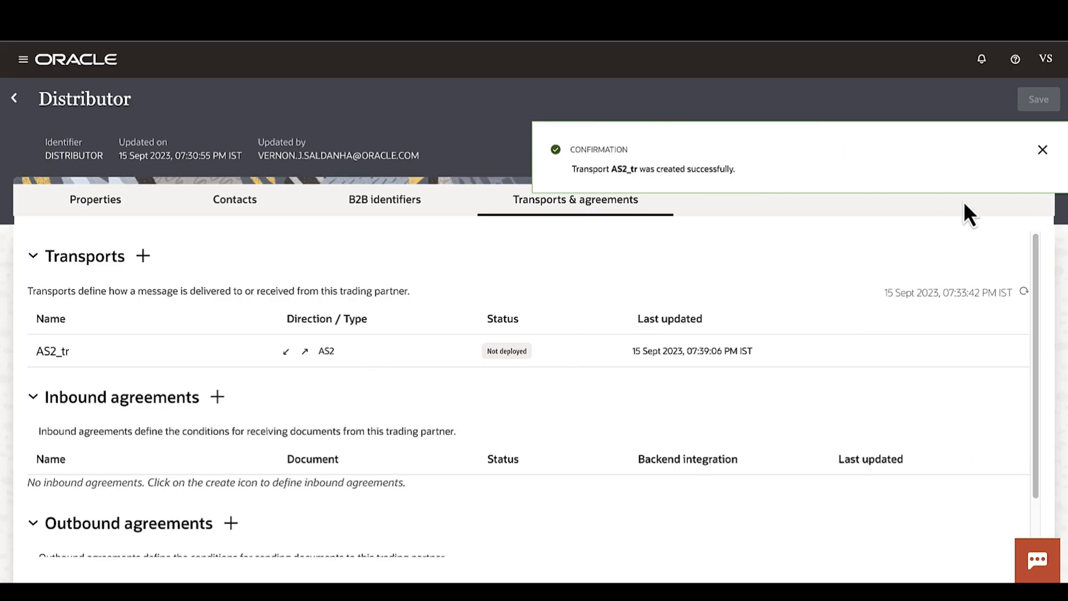
left_click(1042, 150)
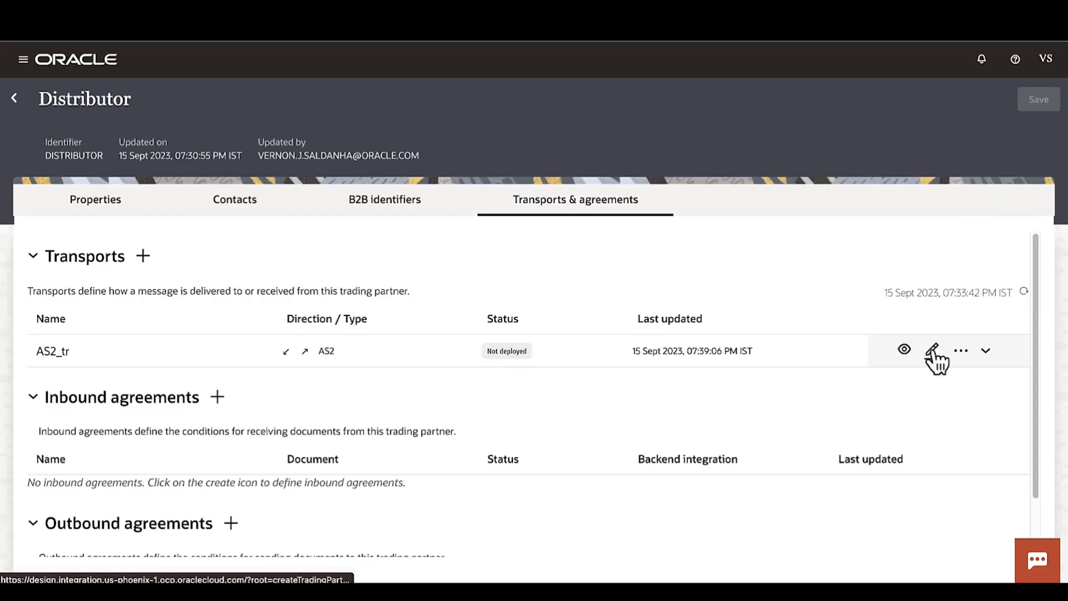
Start another transport of type FTP and assign SampleFileServer as the trading partner's connection
left_click(146, 260)
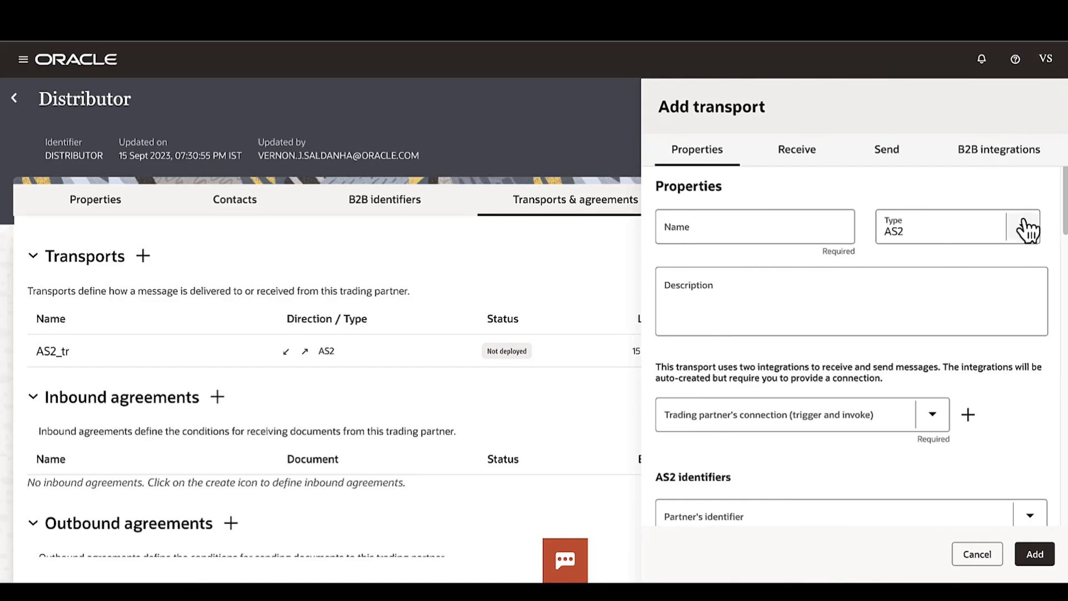
left_click(1026, 229)
left_click(931, 304)
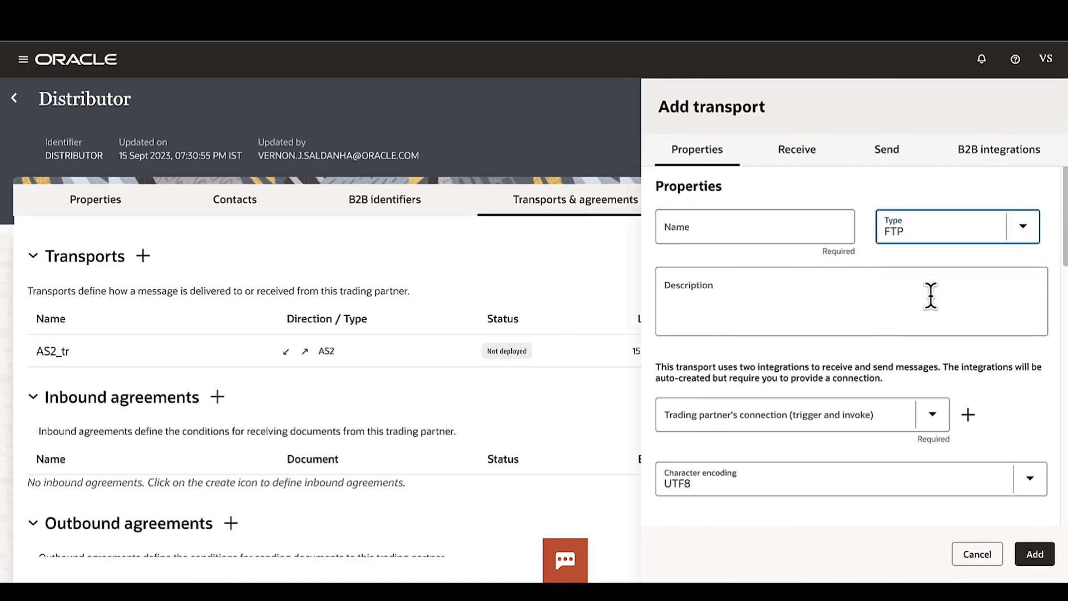
scroll(887, 295, "down", 2)
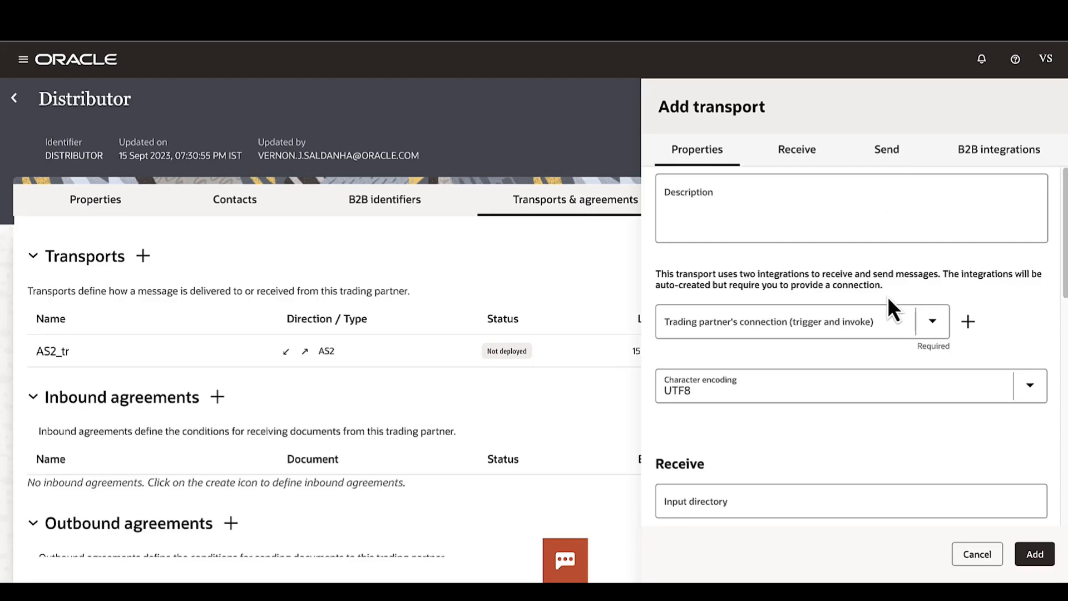
left_click(930, 322)
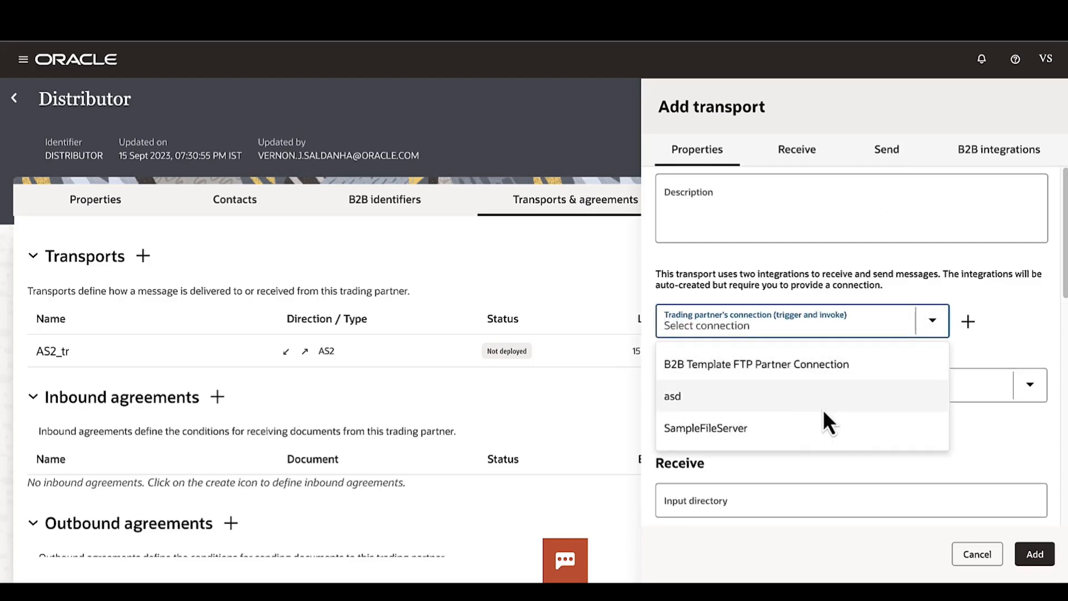
left_click(800, 428)
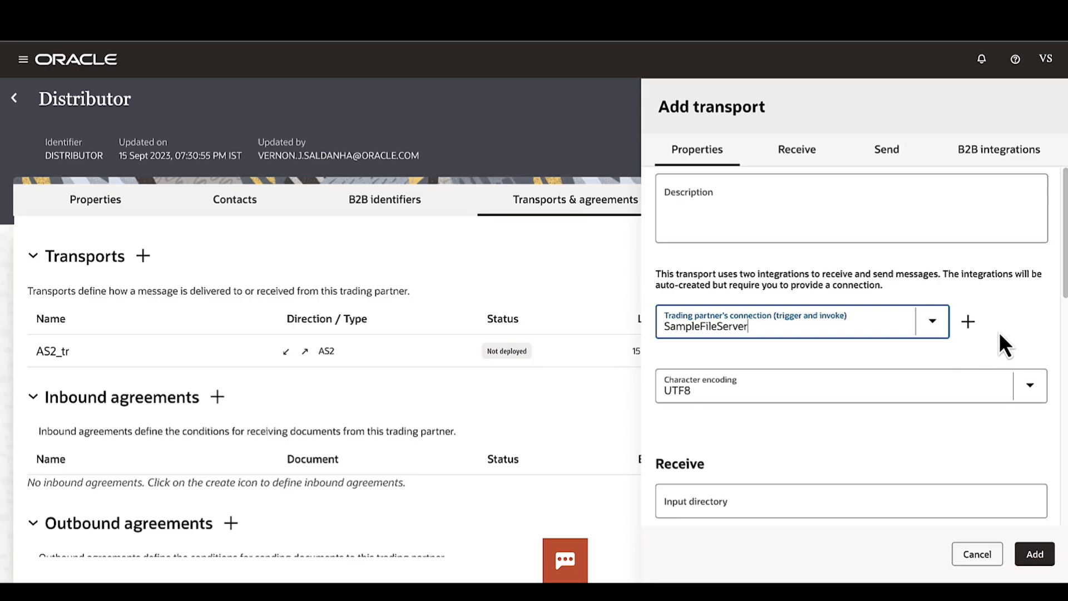
Review the FTP transport's receive settings, send settings and auto-created B2B integrations
scroll(1029, 311, "down", 1)
scroll(1028, 322, "down", 5)
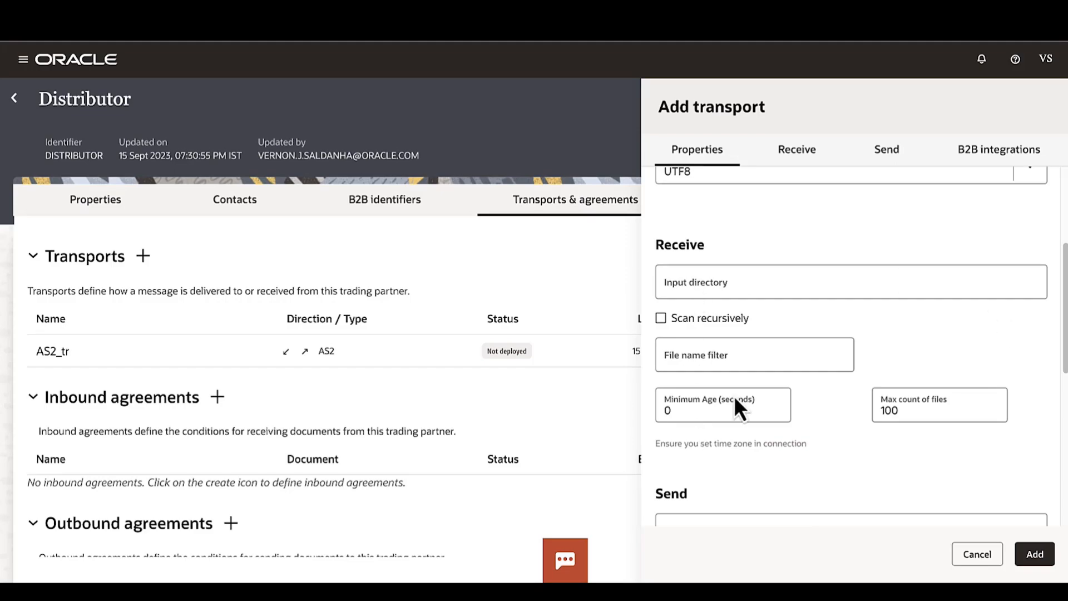
scroll(775, 353, "down", 10)
scroll(777, 357, "up", 15)
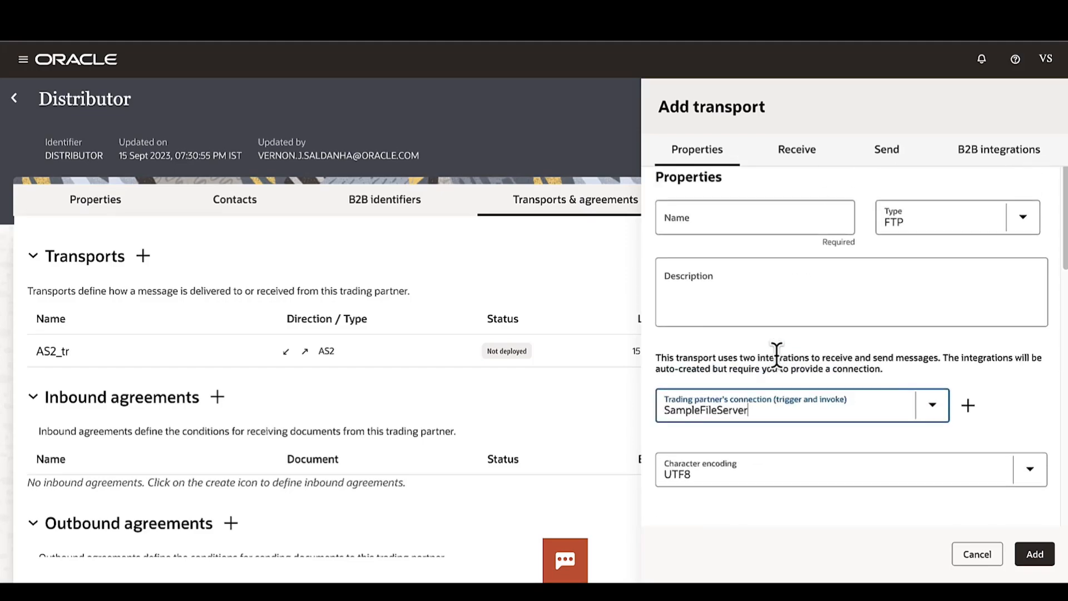
scroll(1017, 336, "down", 5)
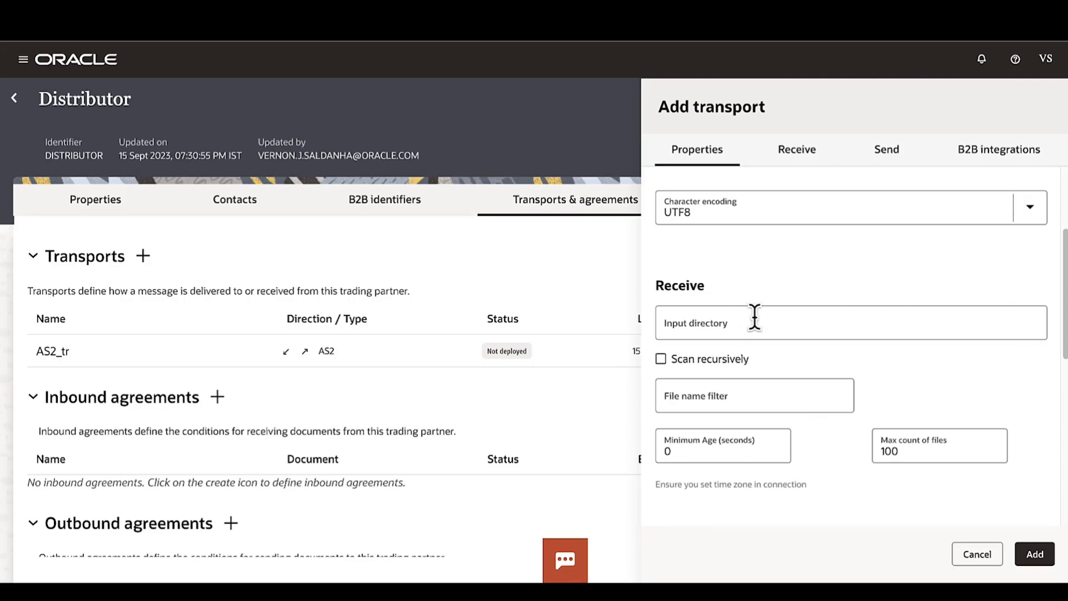
scroll(777, 312, "down", 1)
left_click(704, 282)
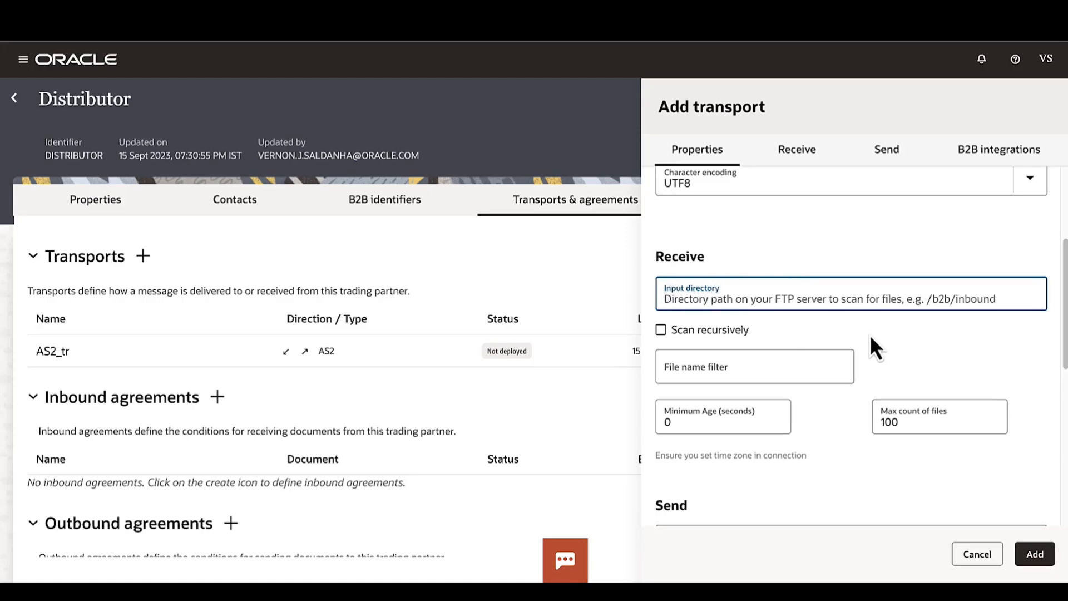
scroll(763, 367, "down", 1)
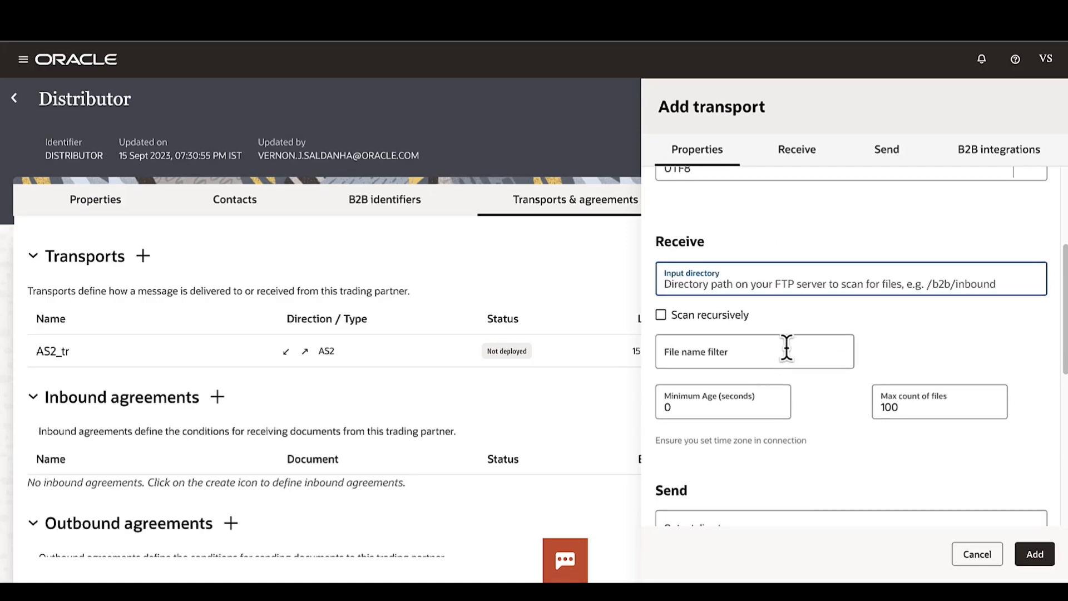
scroll(784, 345, "down", 2)
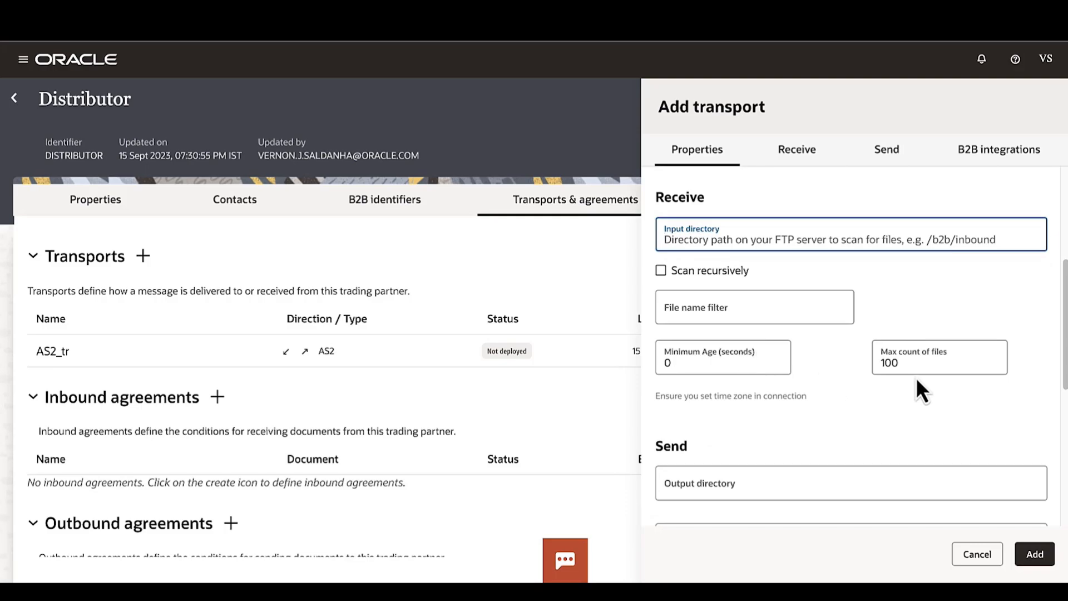
scroll(948, 371, "down", 3)
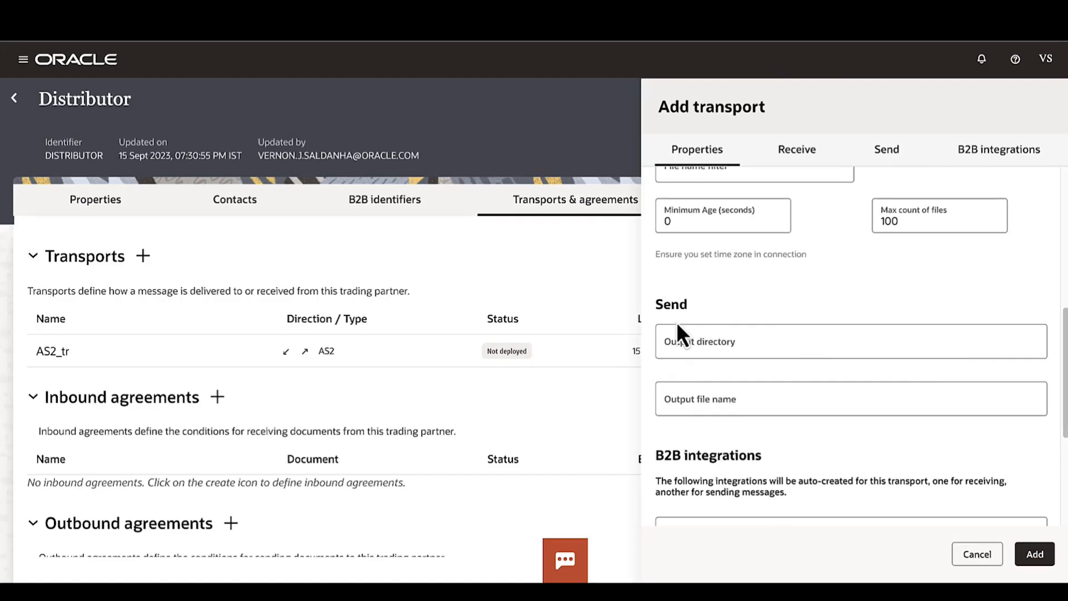
scroll(718, 351, "down", 1)
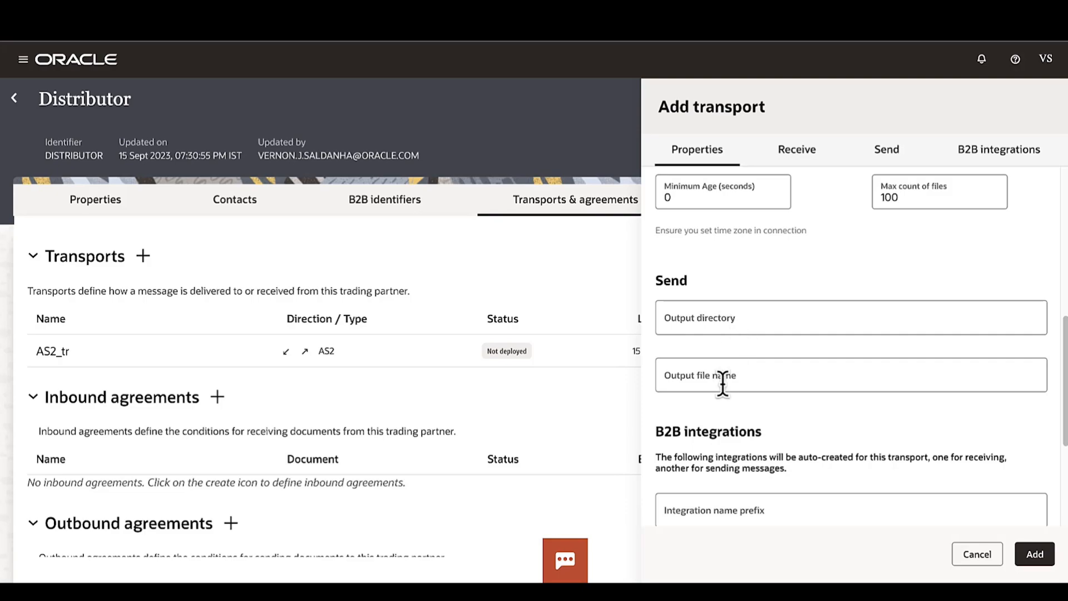
scroll(723, 384, "down", 2)
scroll(845, 368, "down", 2)
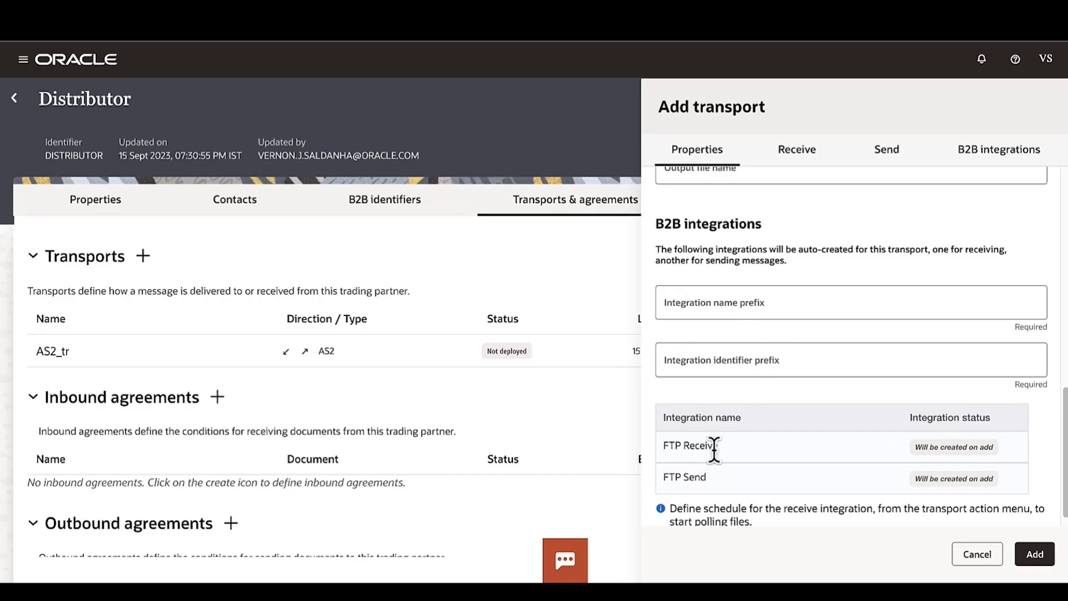
left_click_drag(664, 443, 704, 476)
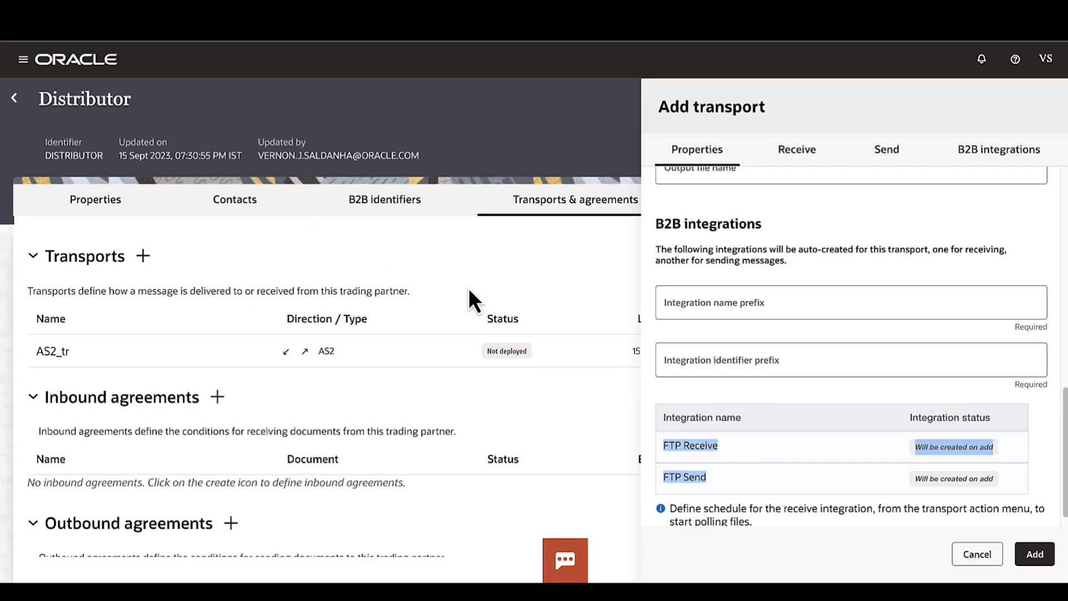
scroll(832, 351, "up", 10)
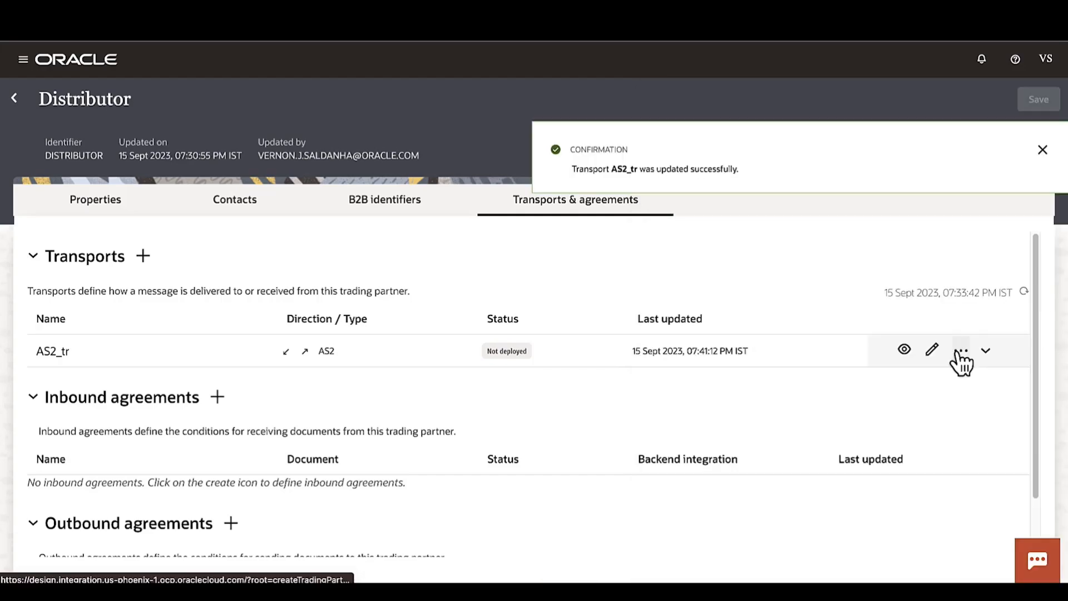
Deploy the AS2_tr transport and confirm the deployment
left_click(960, 351)
left_click(986, 401)
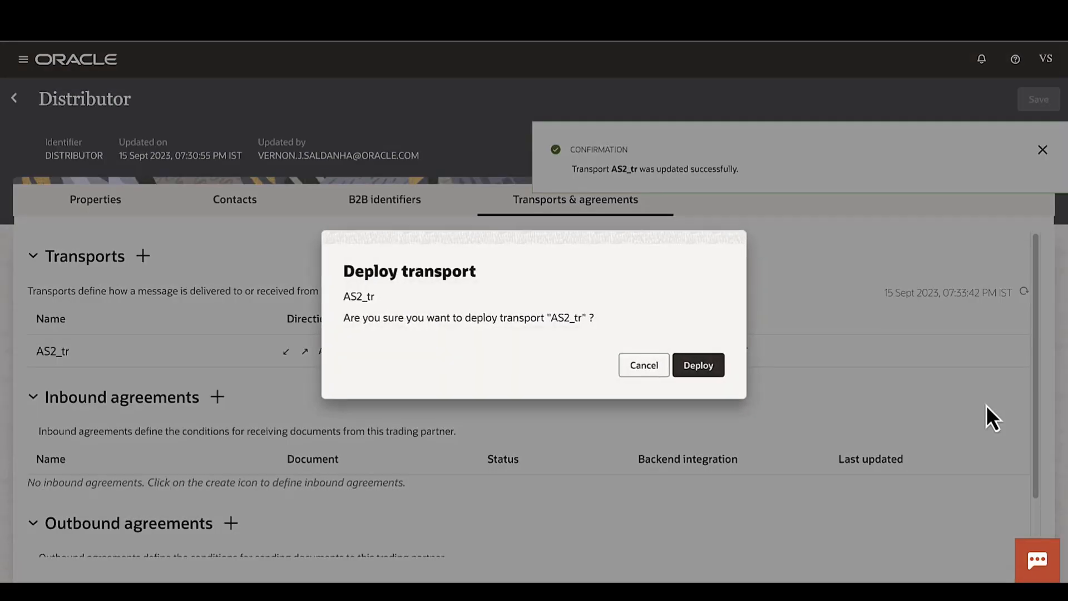
left_click(688, 367)
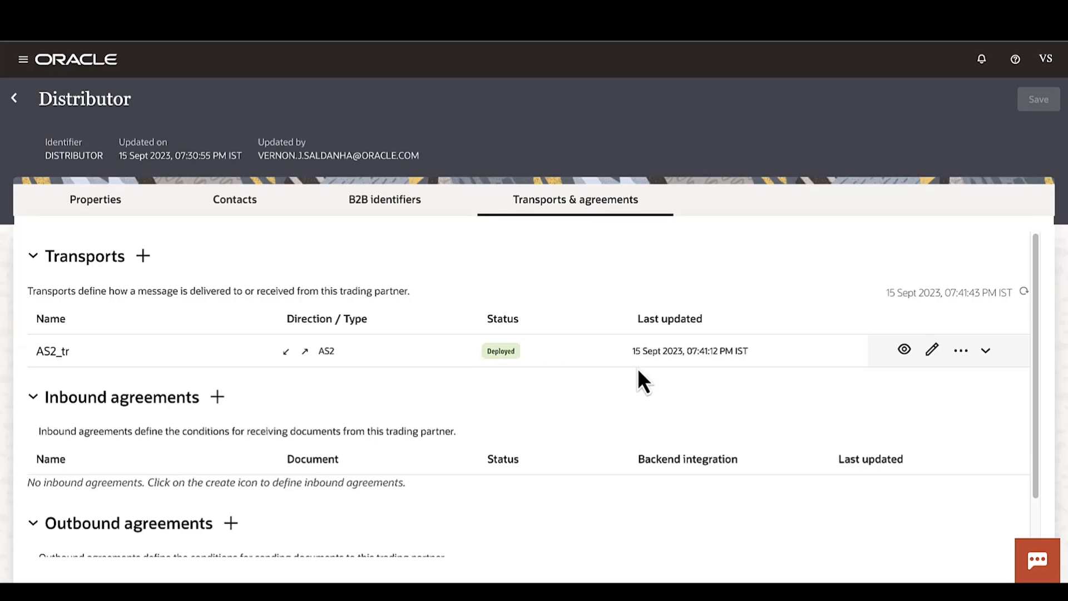
View the AS2_tr transport's details, examining the AS2 endpoint URL for receiving, the packaging options and the status of its B2B integrations
left_click(903, 352)
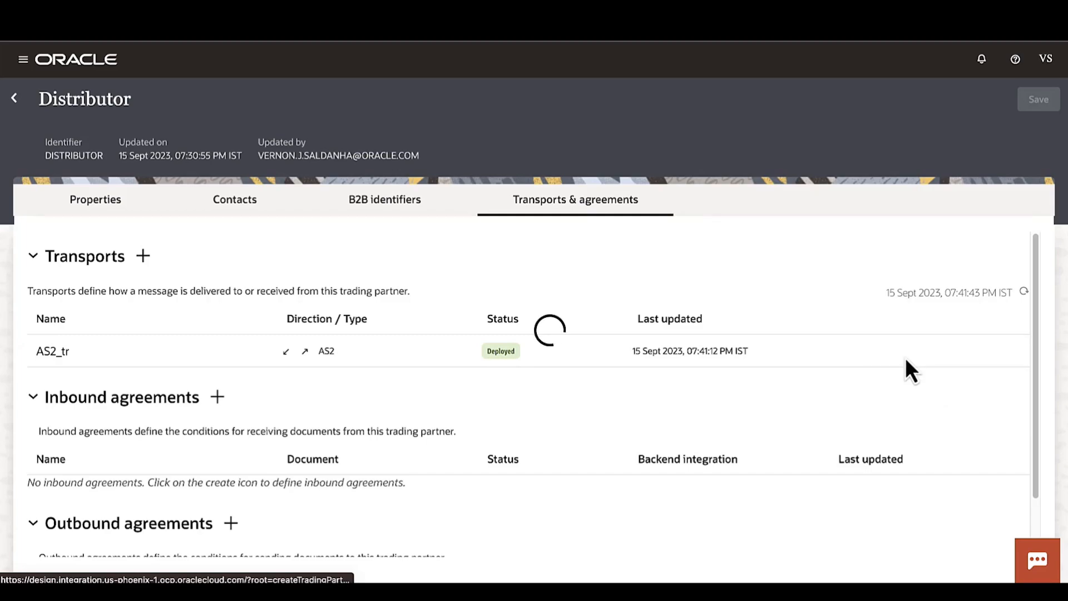
left_click(905, 358)
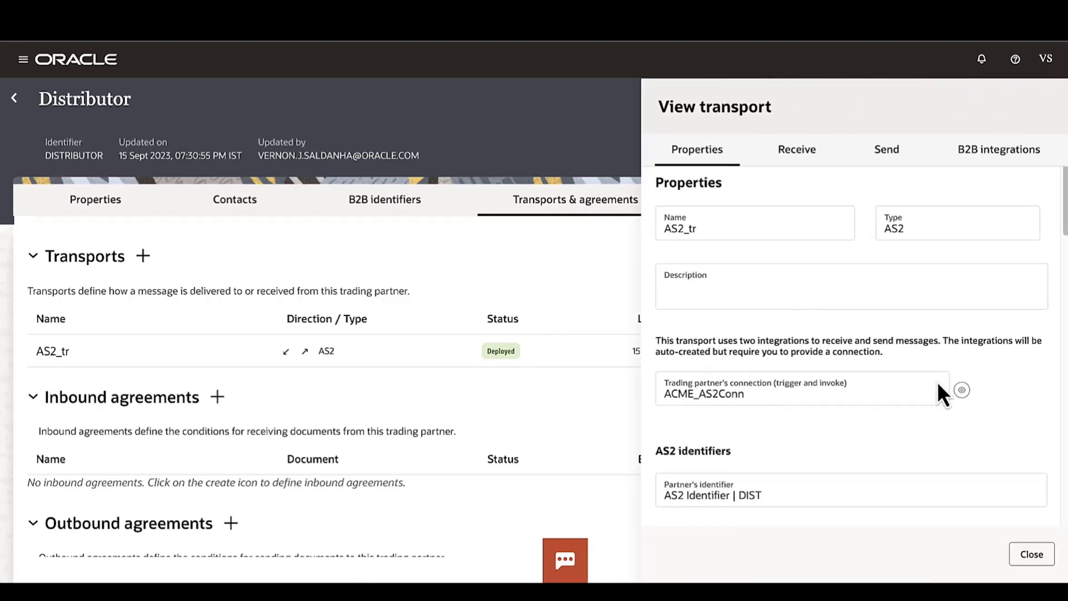
scroll(938, 383, "down", 8)
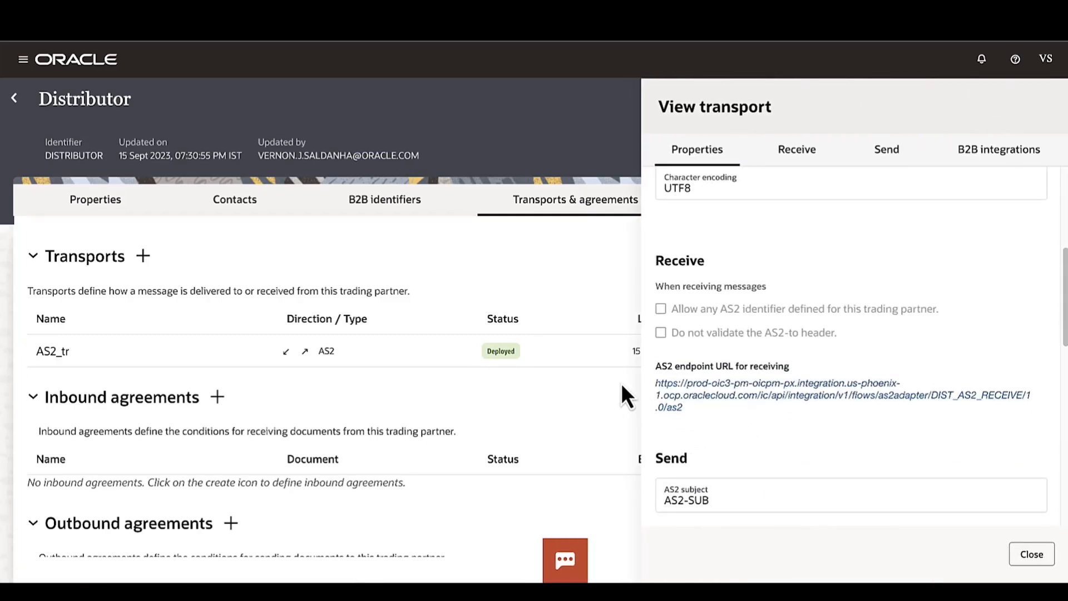
left_click_drag(654, 382, 693, 415)
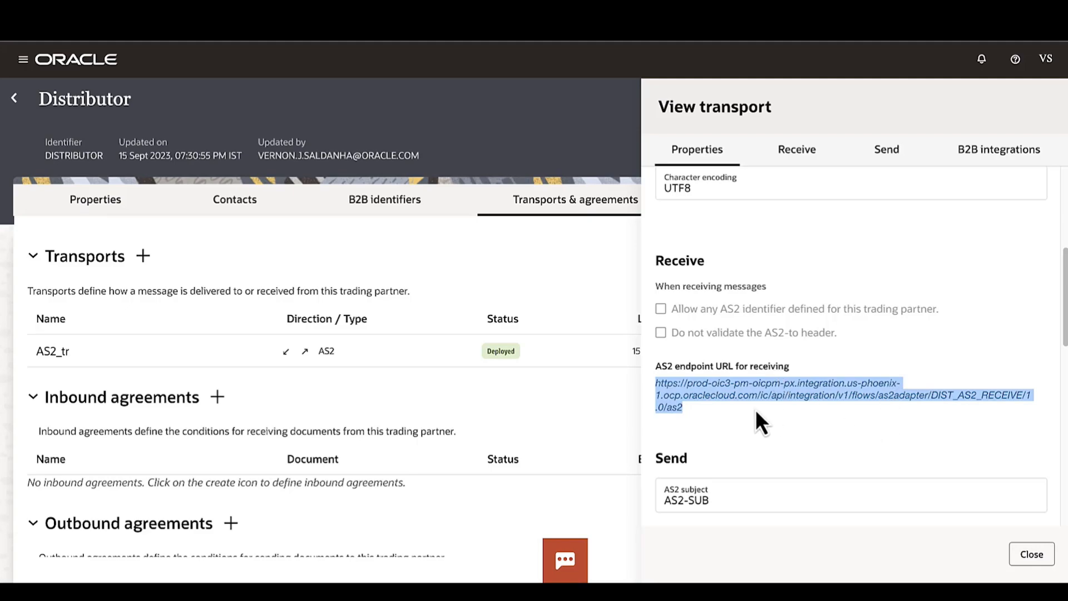
scroll(757, 413, "down", 10)
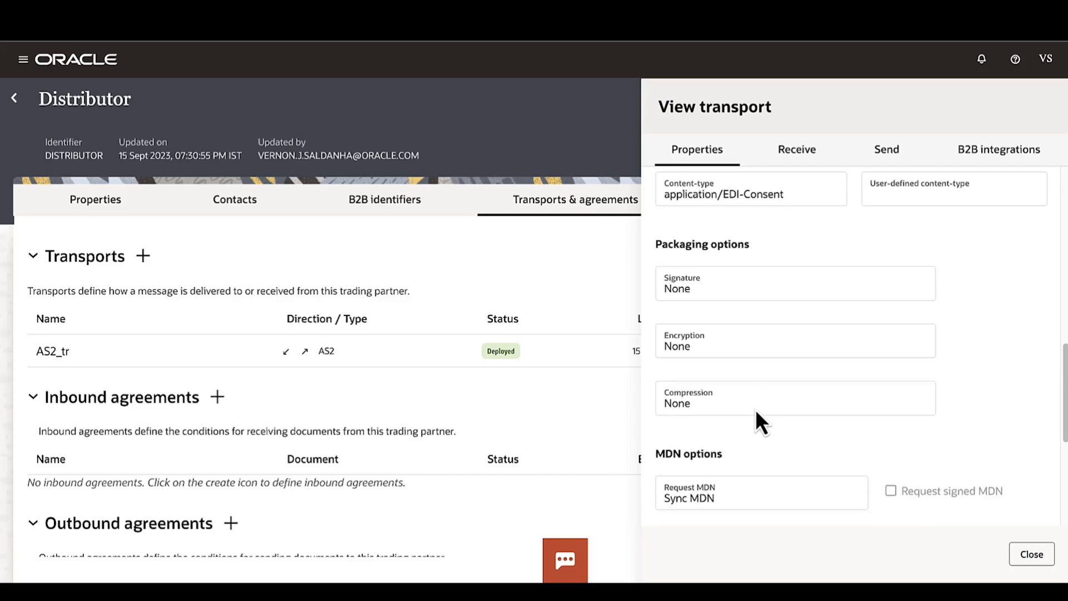
scroll(826, 399, "down", 1)
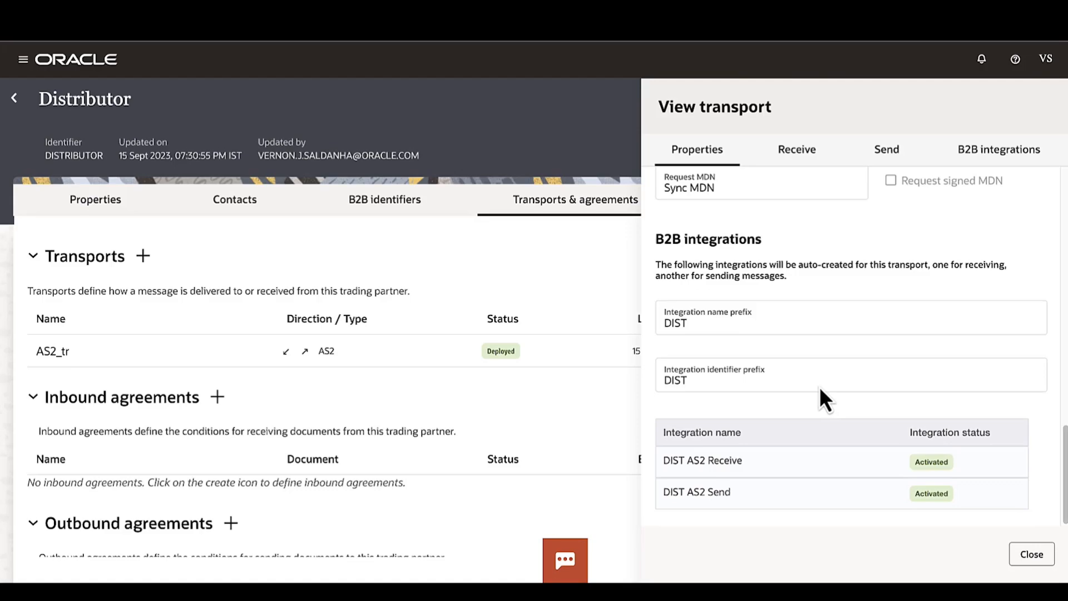
left_click_drag(662, 460, 750, 487)
double_click(932, 461)
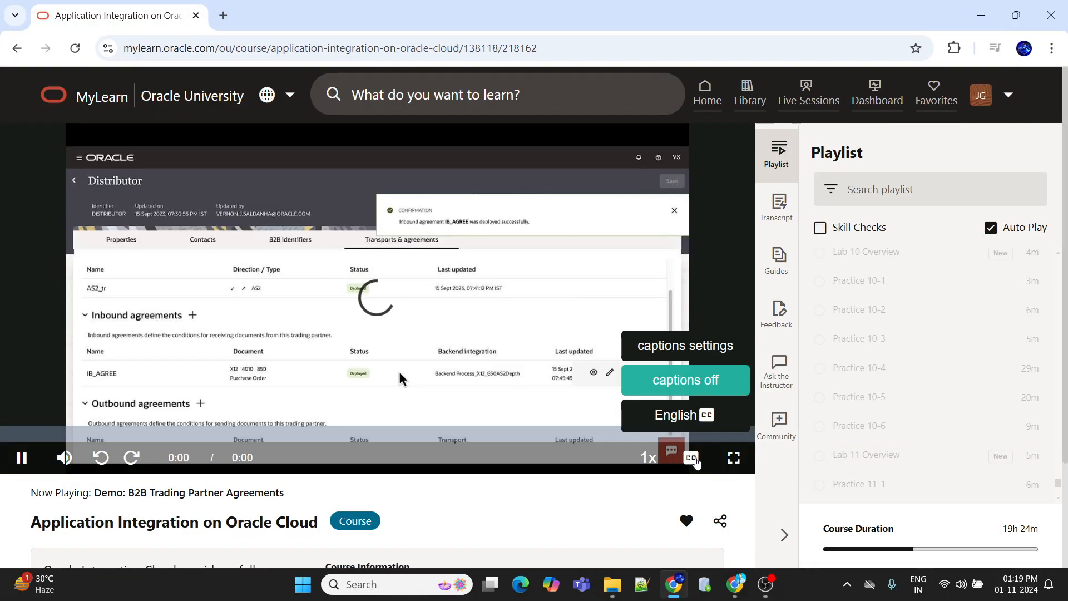
left_click(734, 459)
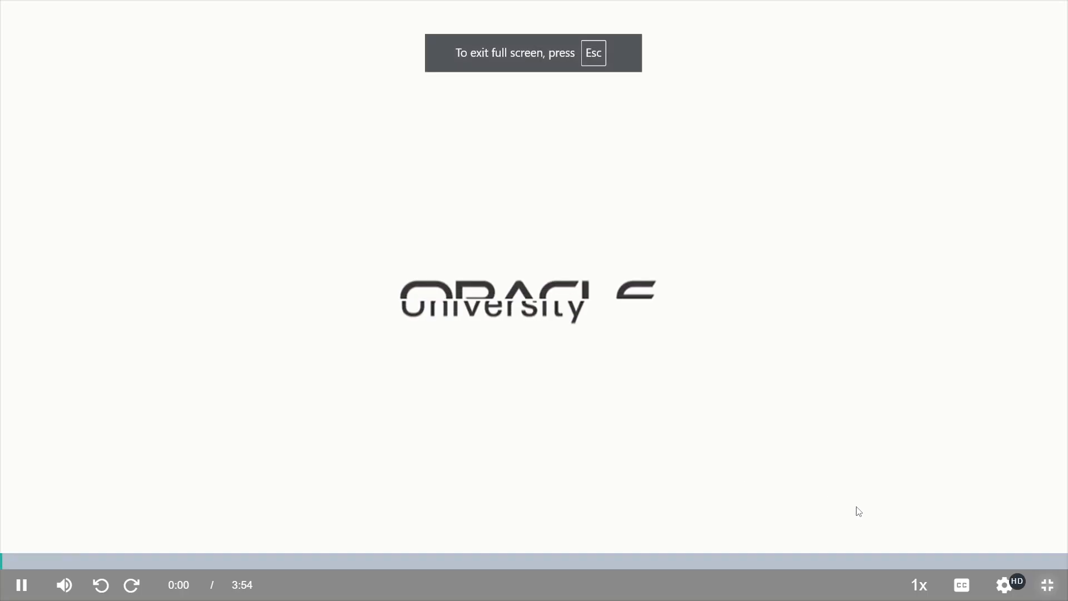
left_click(1001, 578)
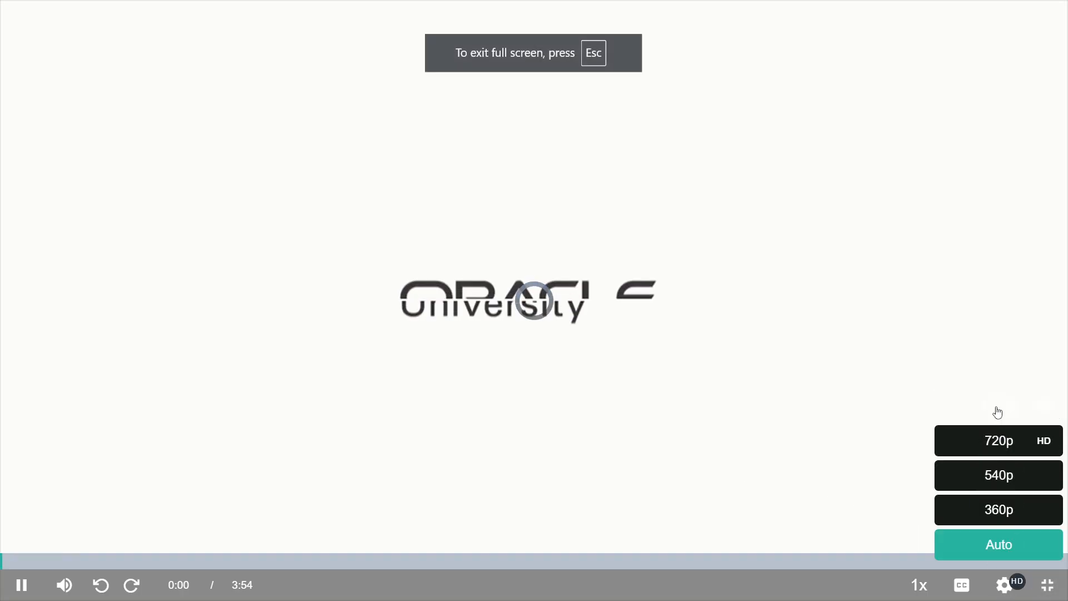
left_click(996, 408)
left_click(1004, 584)
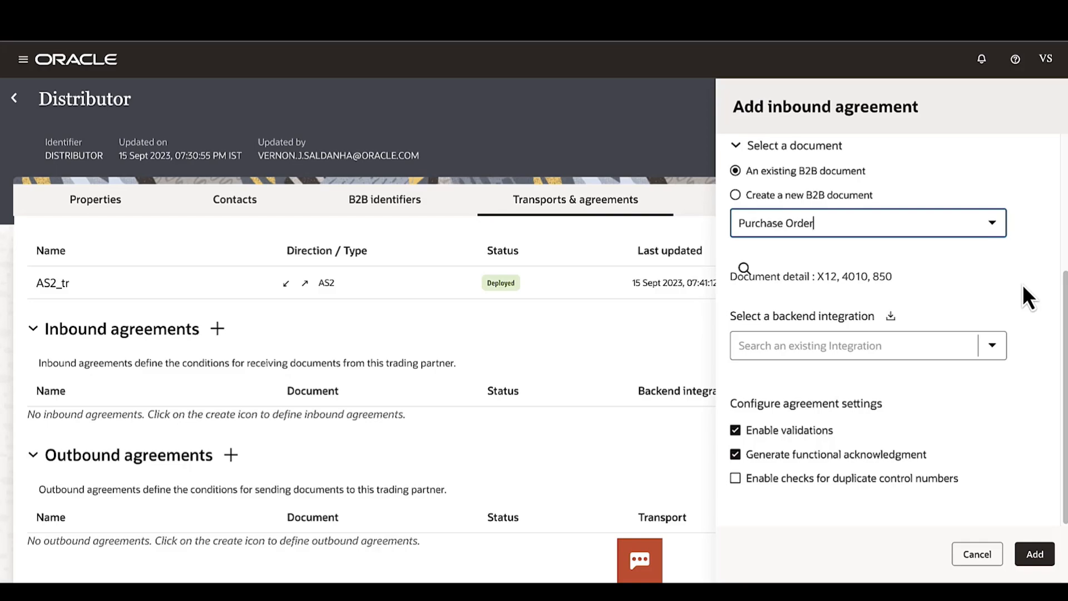
Assign Inbound Invoices to FileServer as the backend integration, then name the inbound agreement IB_AGREE and add it
left_click(995, 350)
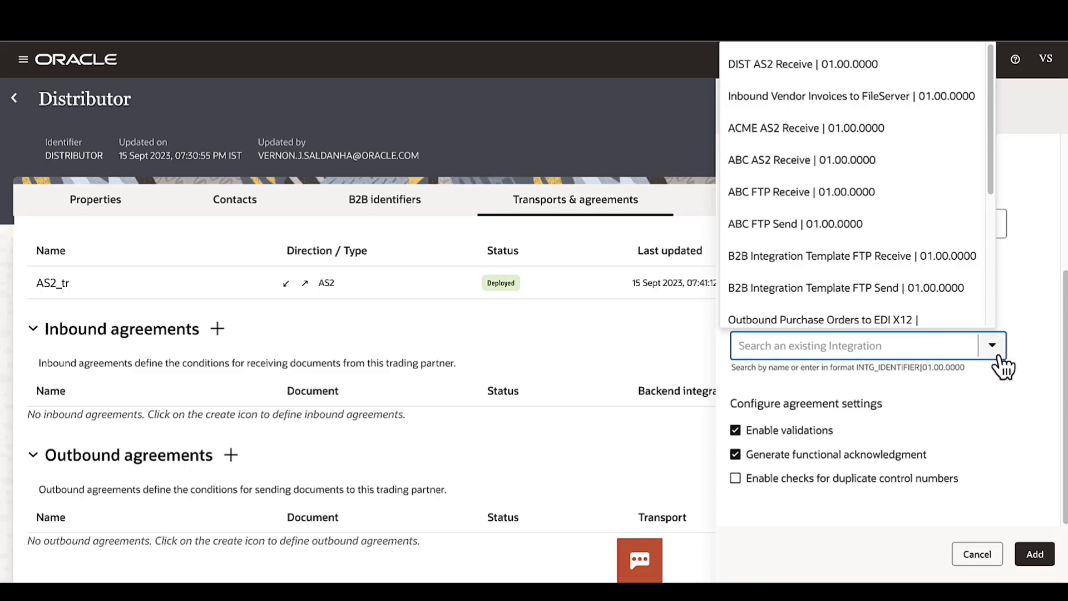
left_click_drag(992, 189, 986, 289)
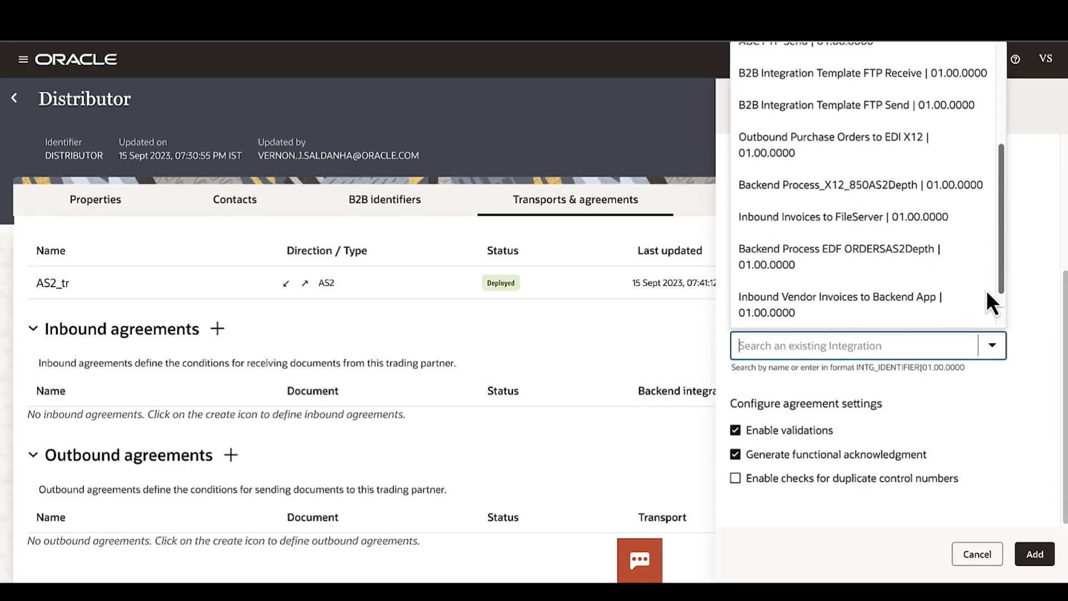
left_click(964, 233)
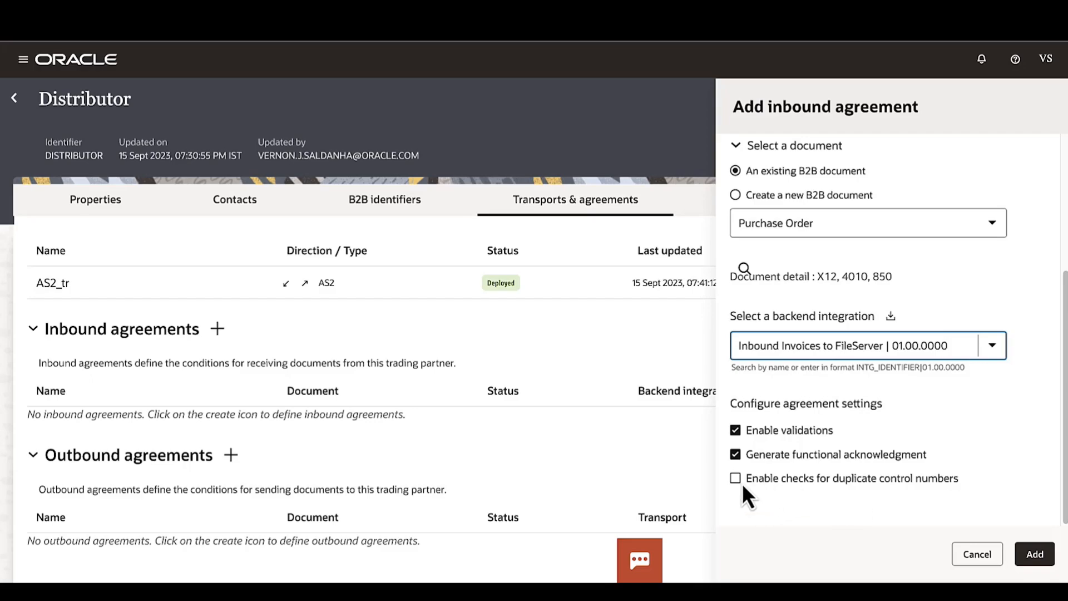
left_click(1033, 555)
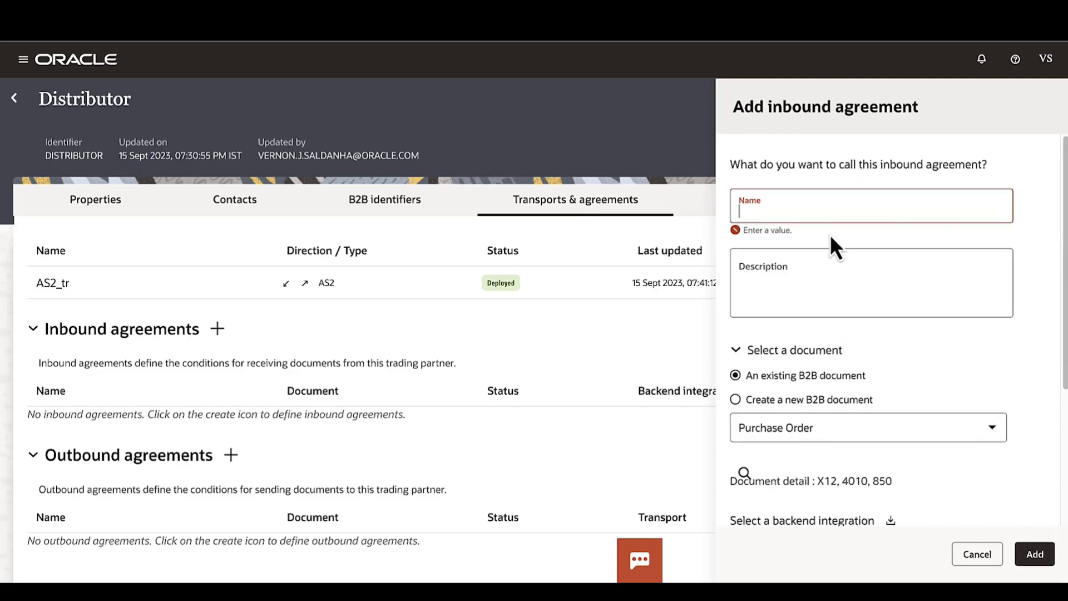
type("IB_AGREE")
left_click(1034, 554)
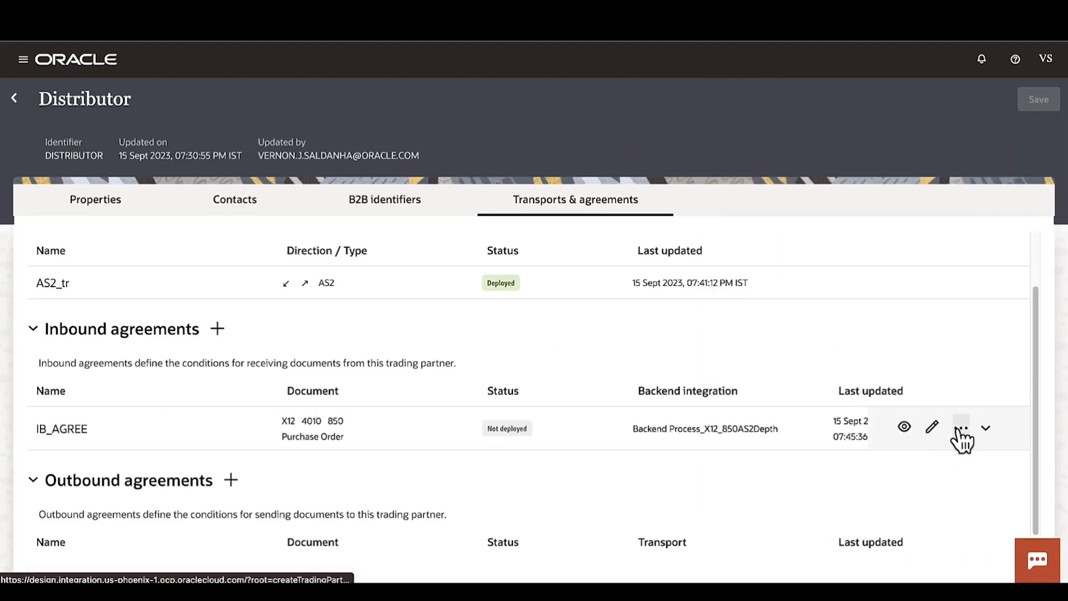
Deploy the IB_AGREE inbound agreement, confirm the deployment and dismiss the resulting notification
left_click(962, 439)
left_click(971, 468)
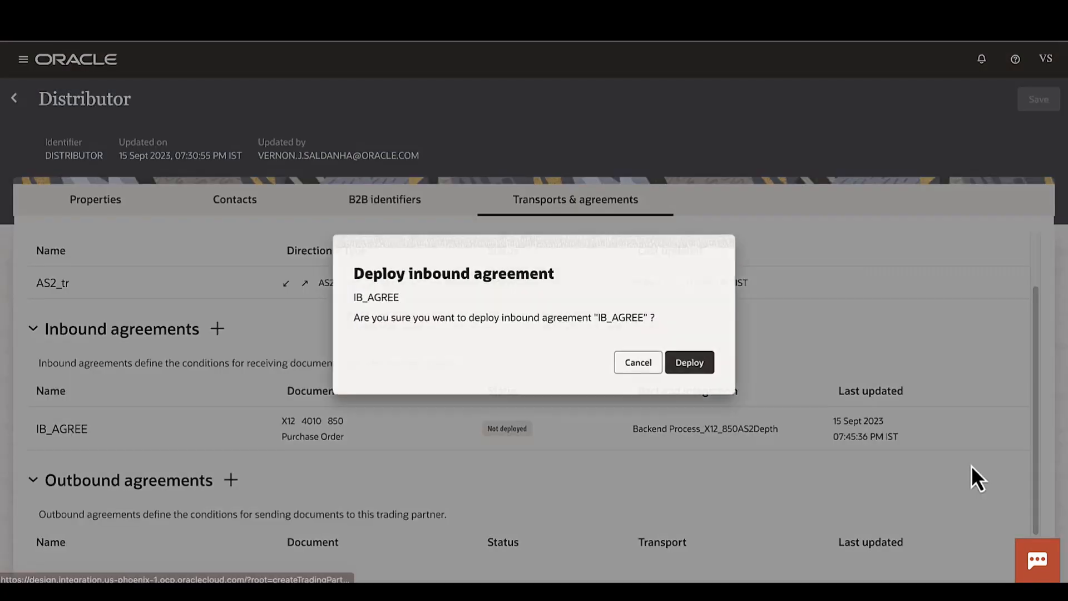
left_click(704, 367)
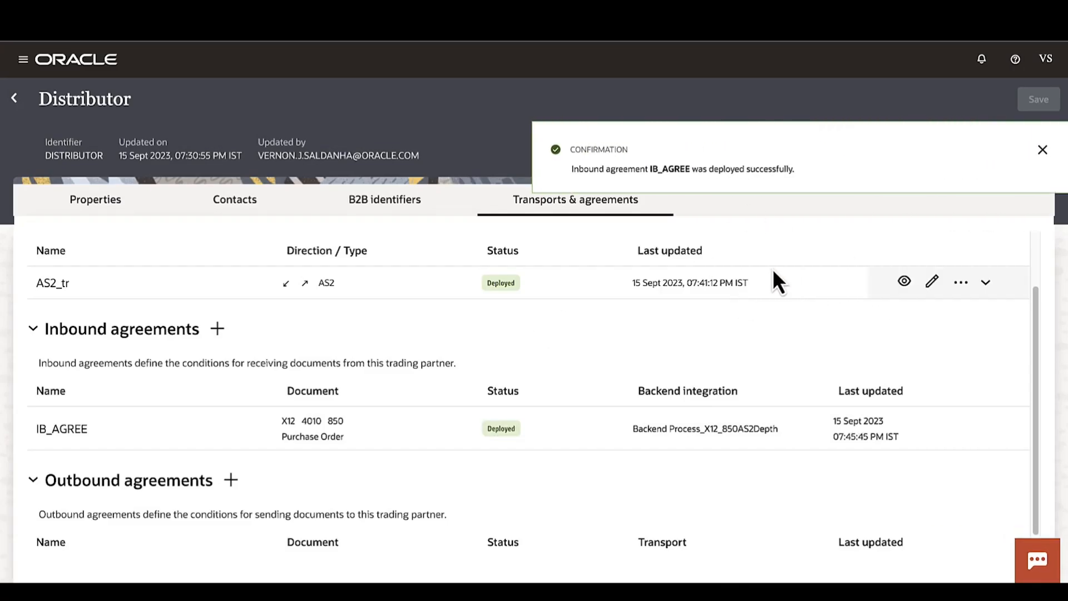
left_click(1041, 150)
Start an outbound agreement named OB_AGREE and select the existing Vendor Invoice document for it
scroll(309, 479, "down", 1)
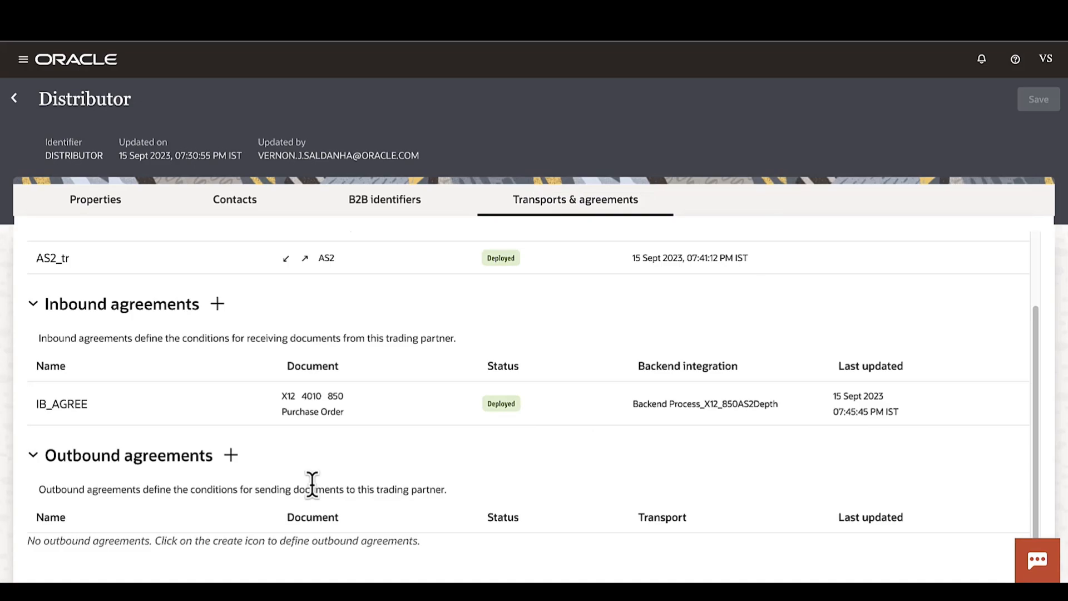
left_click(241, 461)
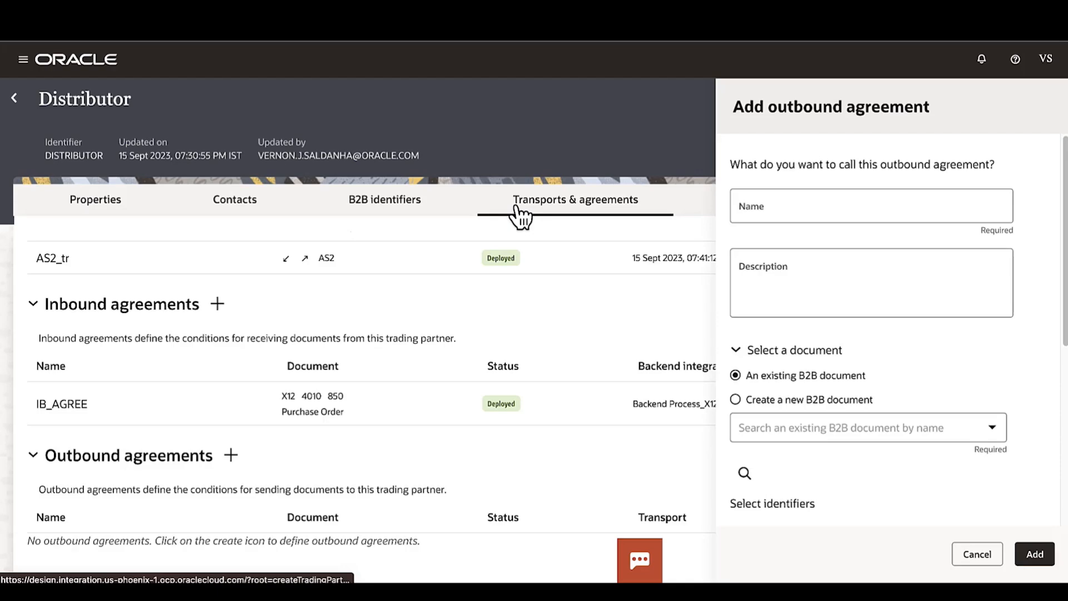
left_click(926, 205)
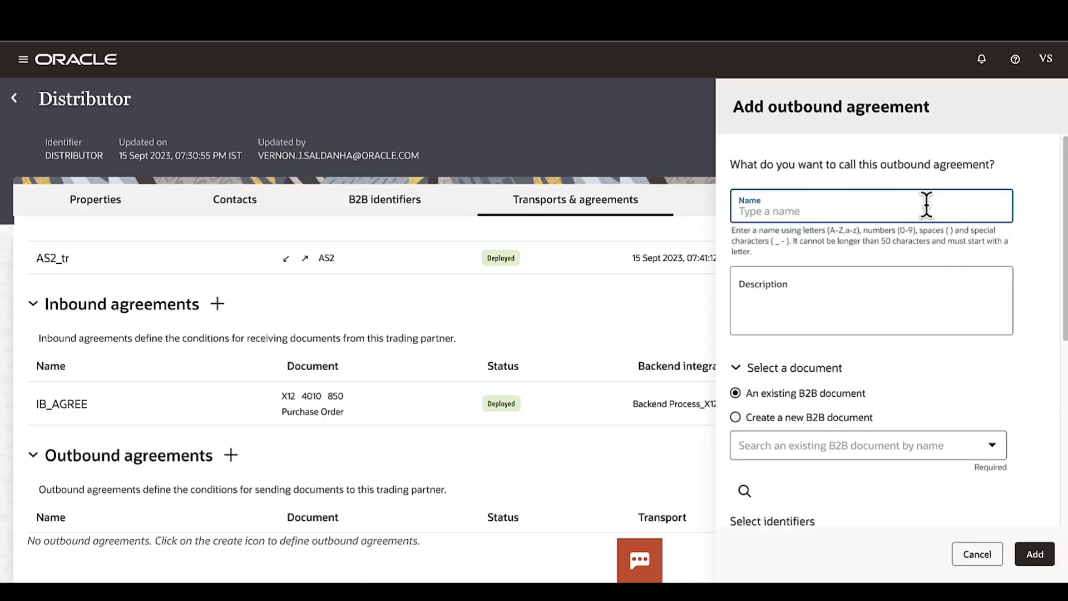
type("OB_AGREE")
scroll(1025, 303, "down", 3)
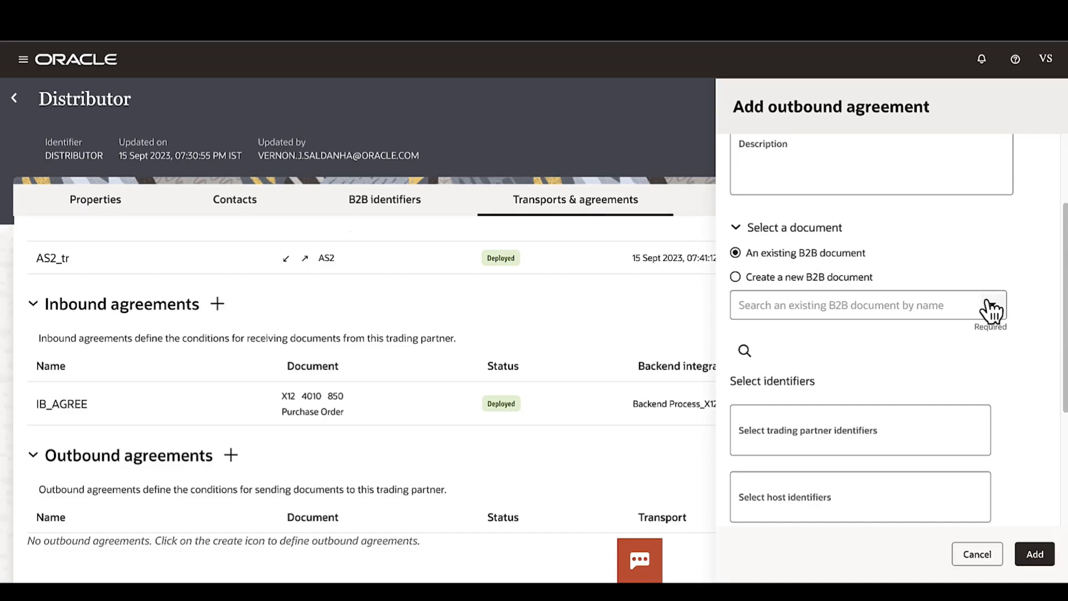
left_click(990, 306)
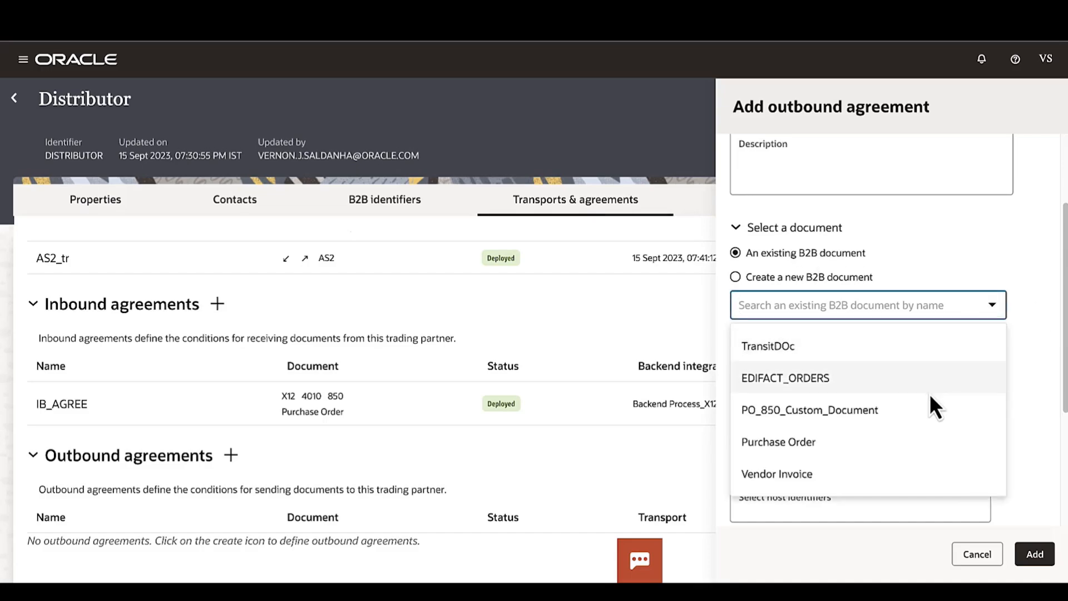
left_click(907, 479)
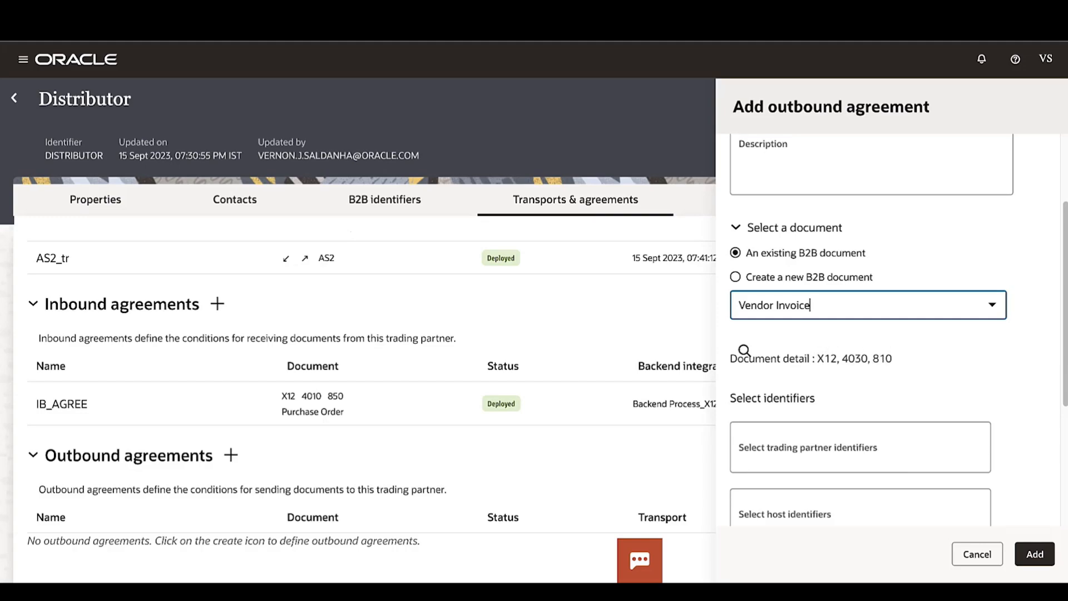
Select EDI Interchange ID as the trading partner identifier, and EDI Interchange ID, Interchange ID Qualifier, Group ID and Group ID Qualifier as host identifiers
scroll(1043, 357, "down", 3)
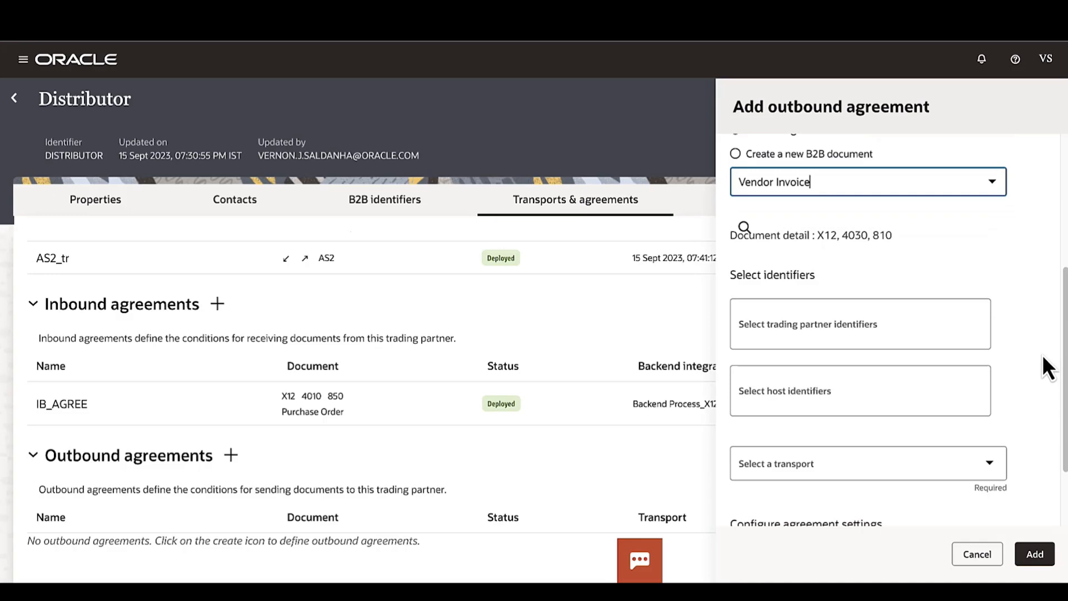
left_click(905, 332)
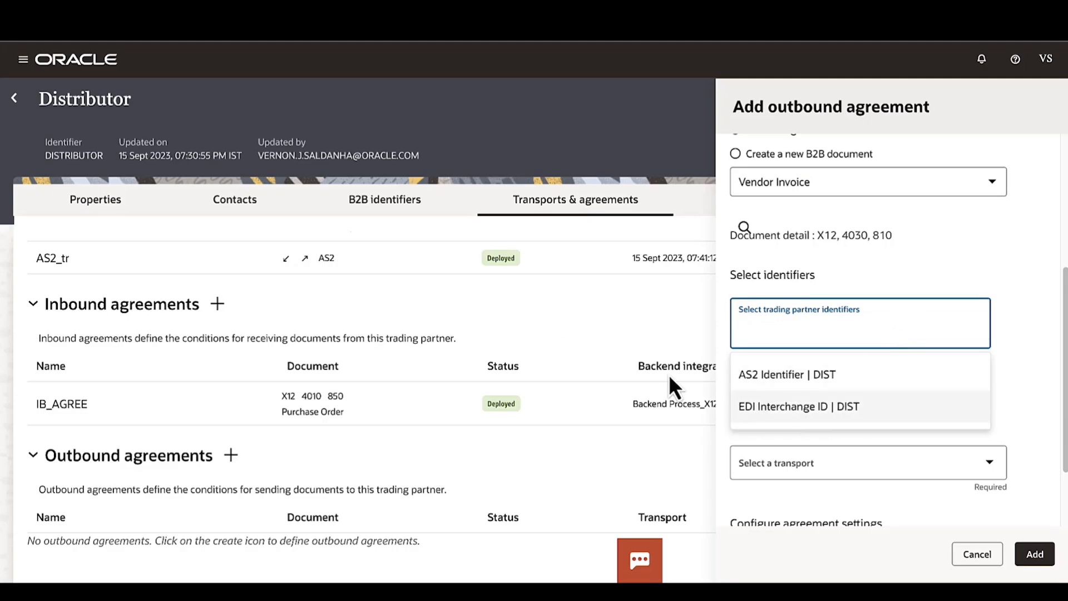
left_click(881, 411)
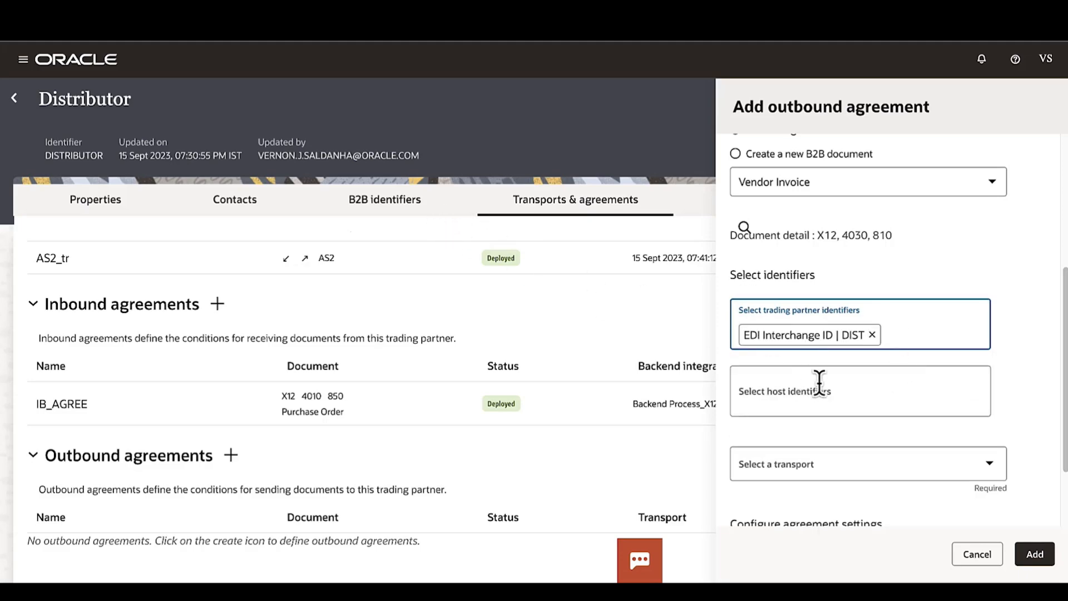
left_click(870, 404)
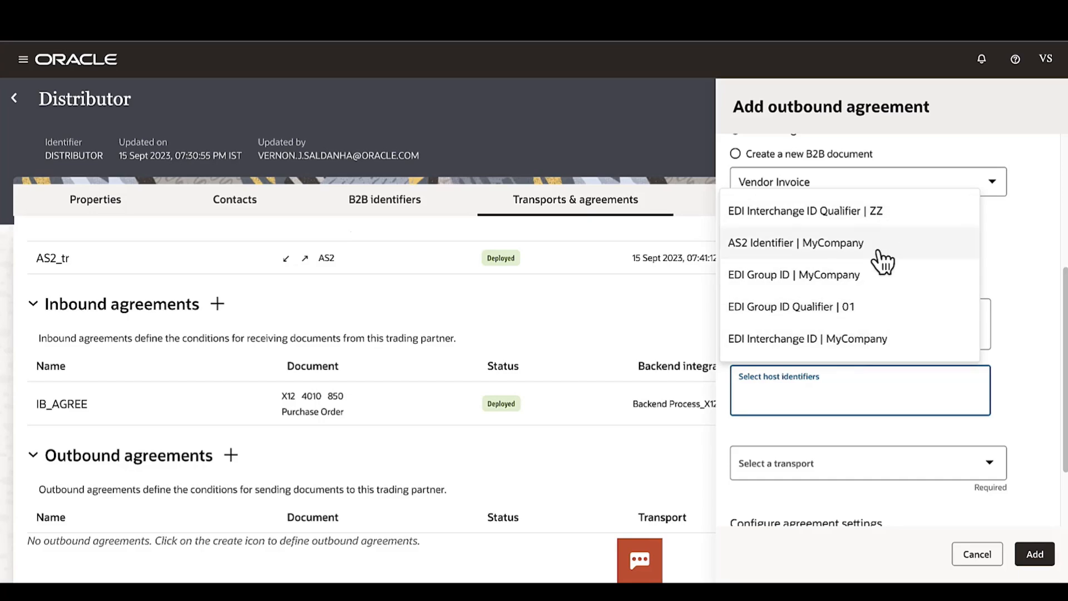
left_click(861, 336)
left_click(962, 396)
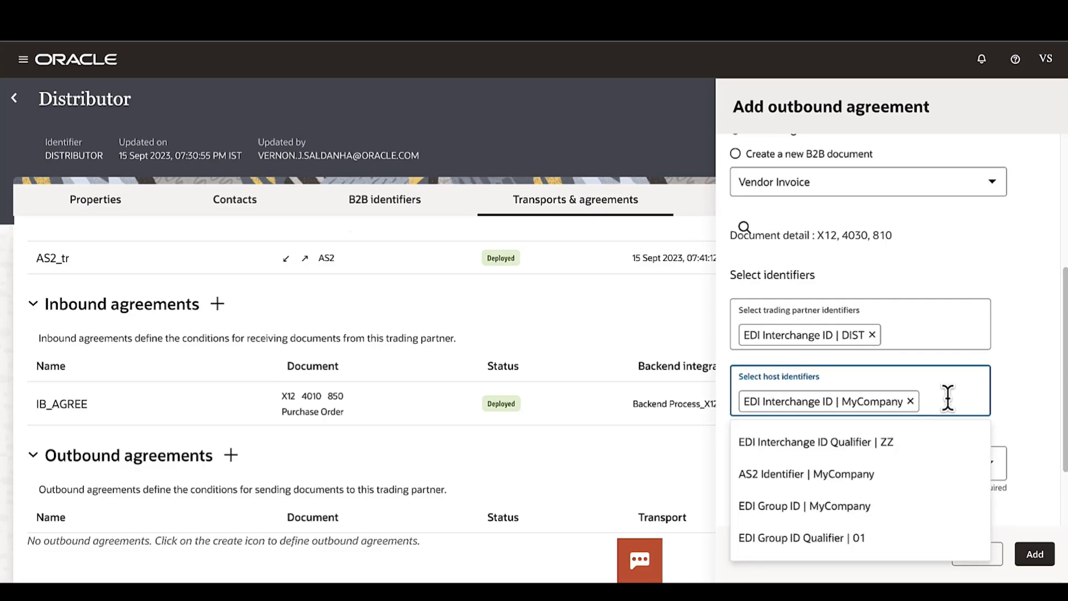
left_click(884, 445)
left_click(963, 421)
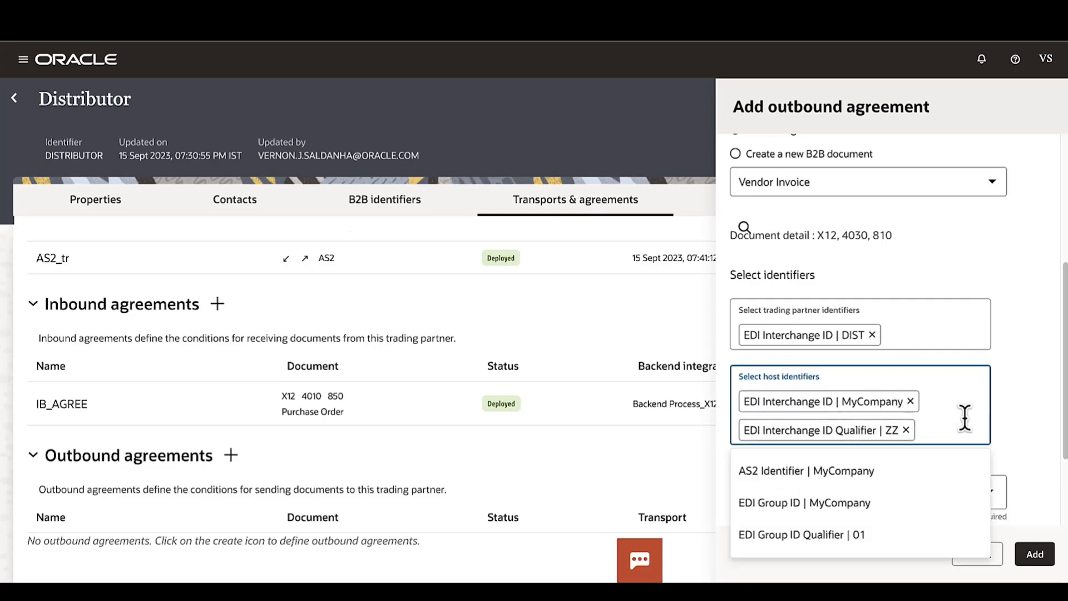
left_click(917, 506)
left_click(949, 456)
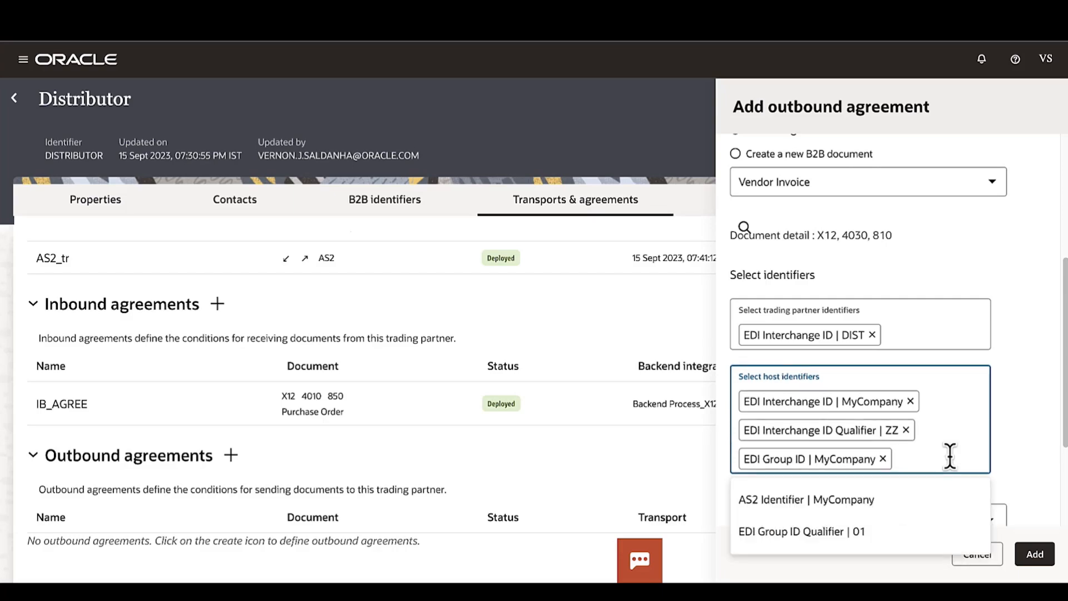
left_click(906, 529)
Choose AS2_tr as the outbound agreement's transport and add the agreement to the trading partner
scroll(1007, 370, "down", 3)
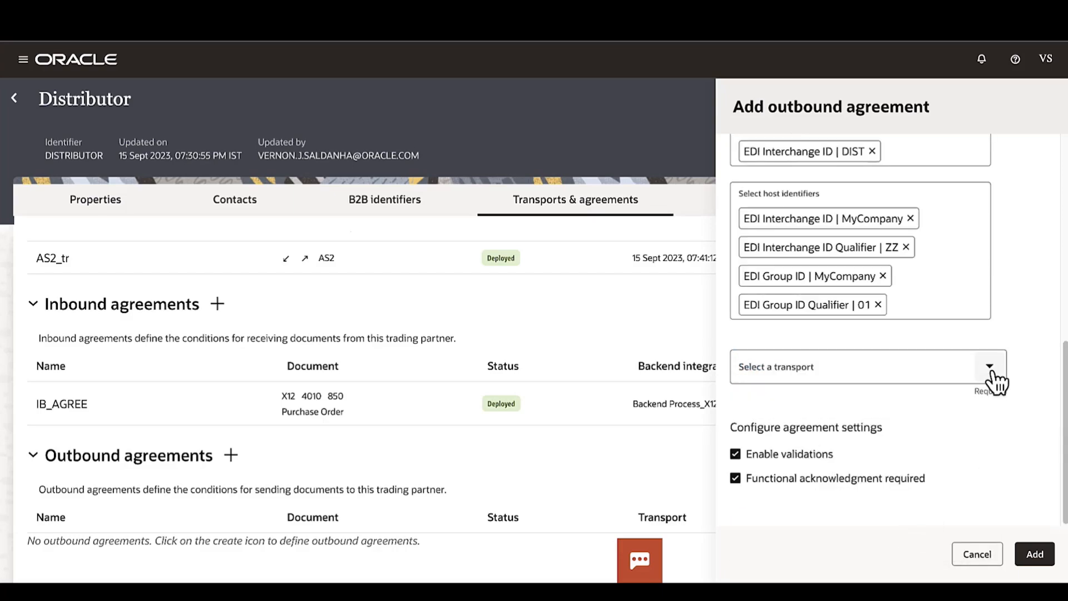
left_click(991, 378)
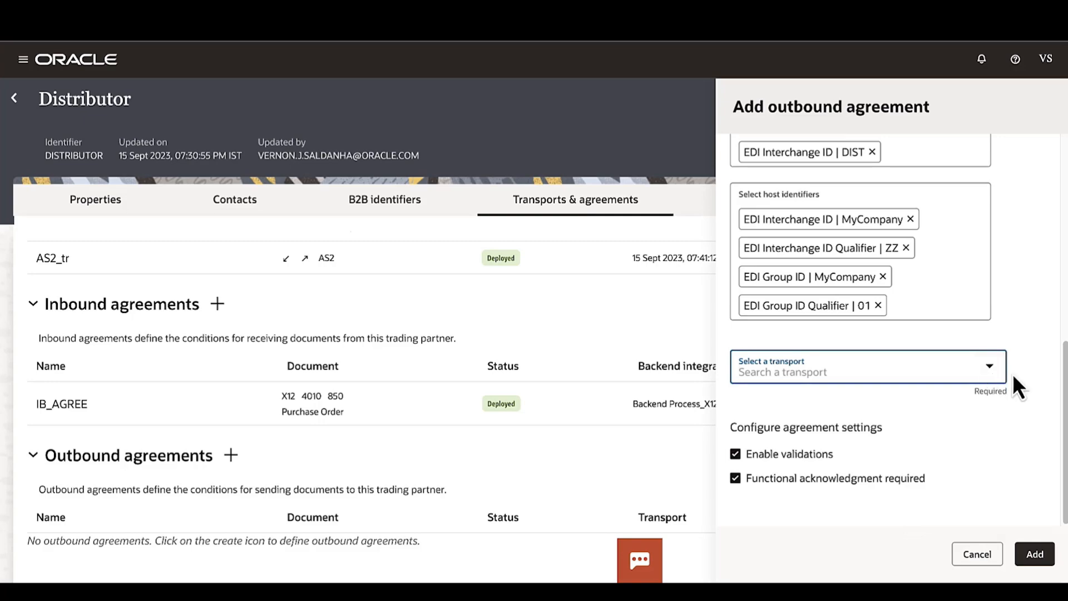
left_click(836, 376)
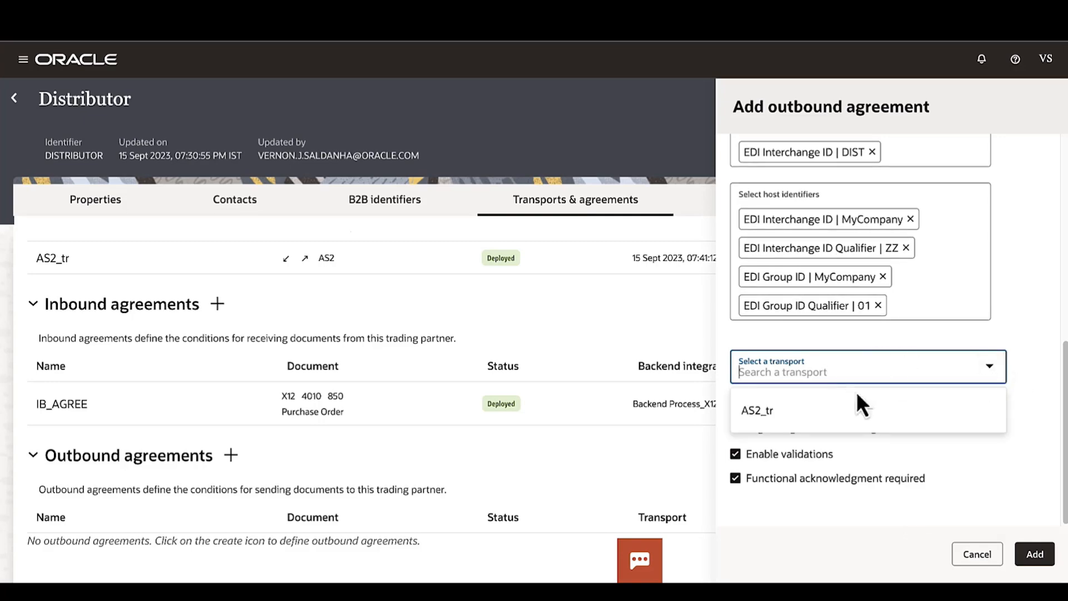
left_click(789, 412)
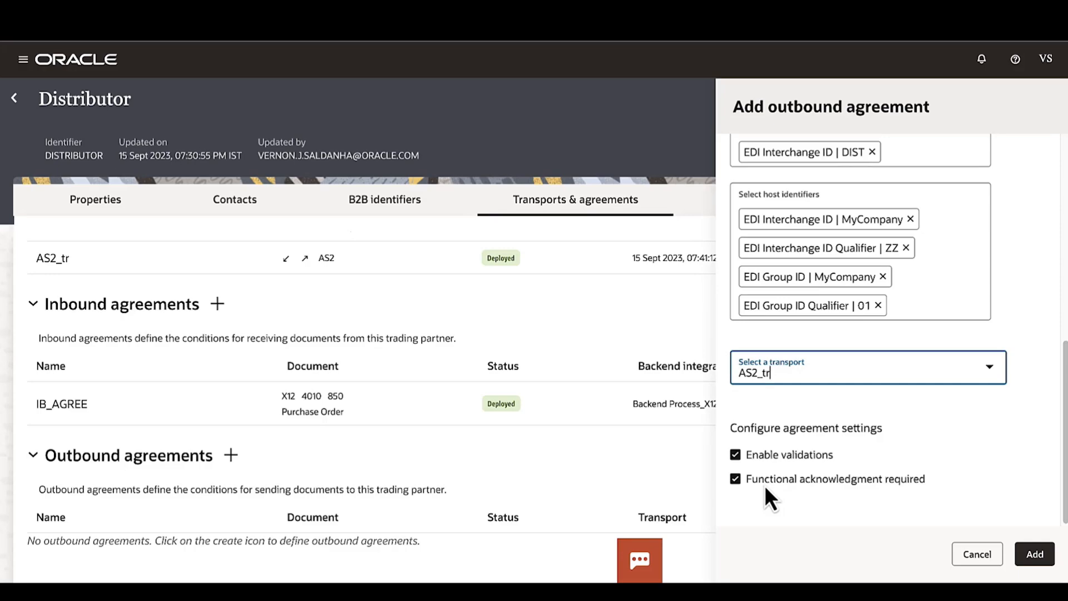
left_click(1035, 554)
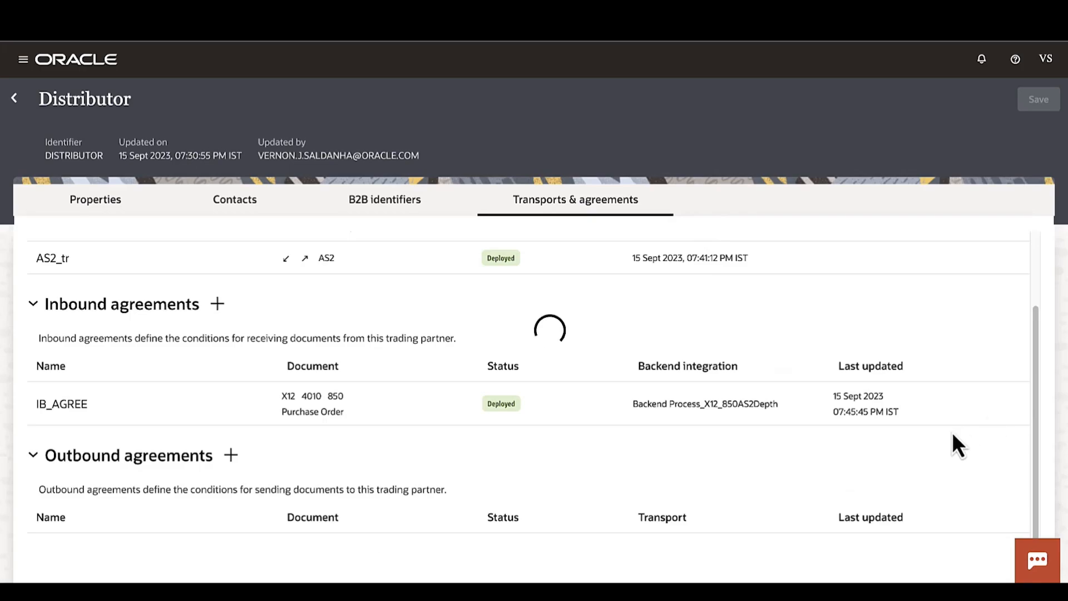
Deploy the OB_AGREE outbound agreement, confirm the deployment and leave the Distributor trading partner
scroll(952, 433, "down", 1)
mouse_move(813, 521)
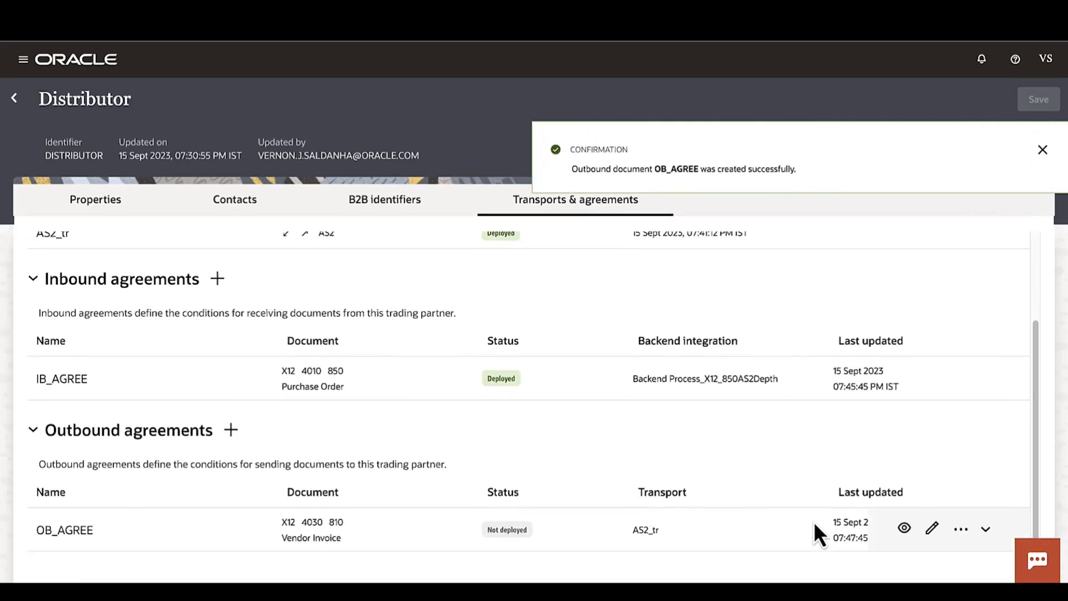
left_click(960, 528)
left_click(979, 472)
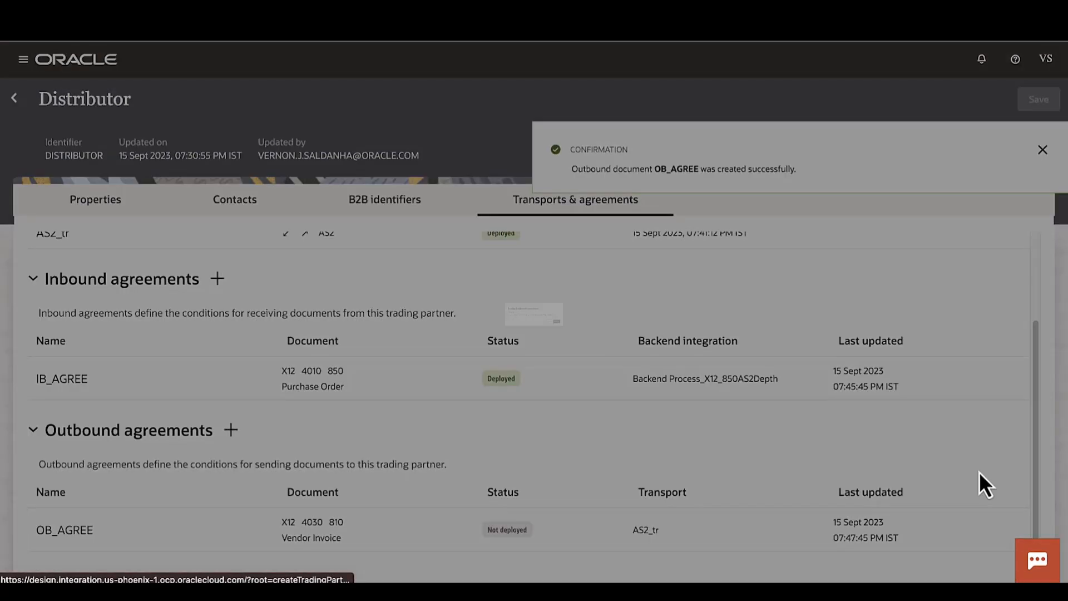
left_click(695, 368)
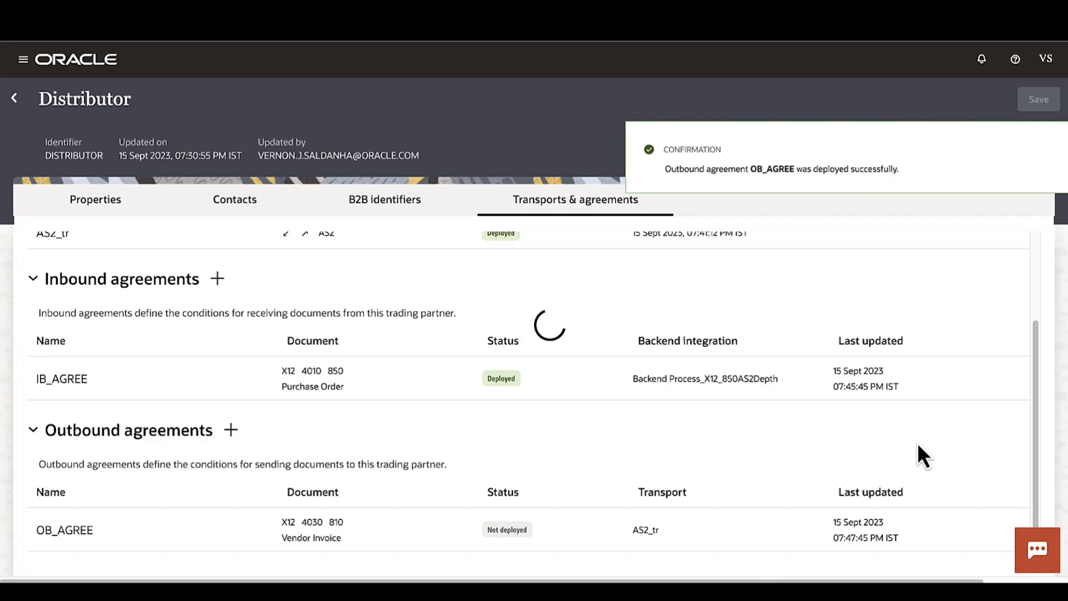
left_click(14, 98)
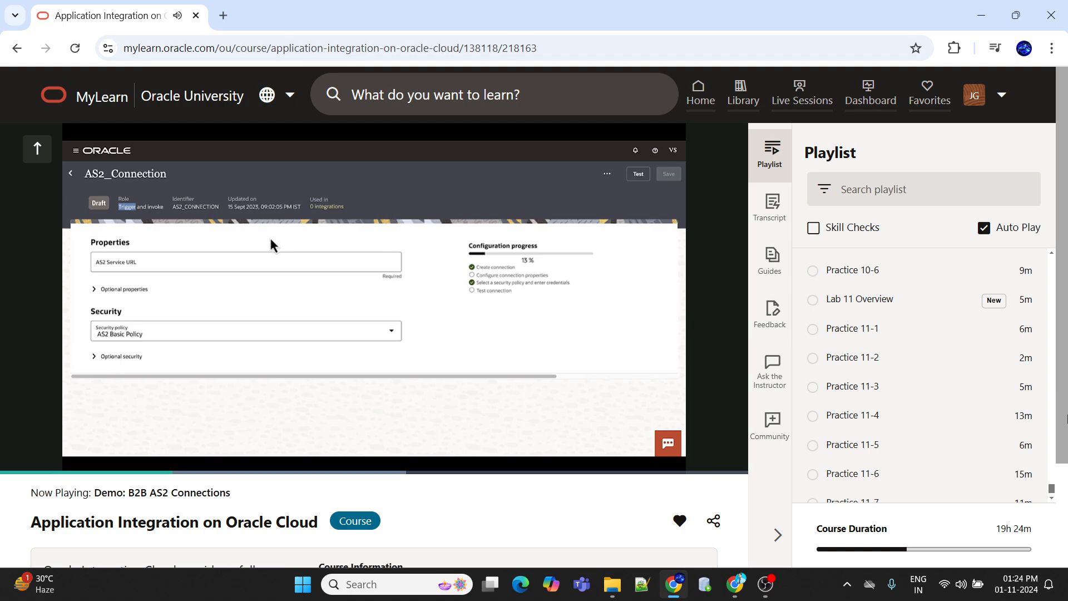
Expand the Demo: B2B AS2 Connections course video in MyLearn to full screen
mouse_move(652, 393)
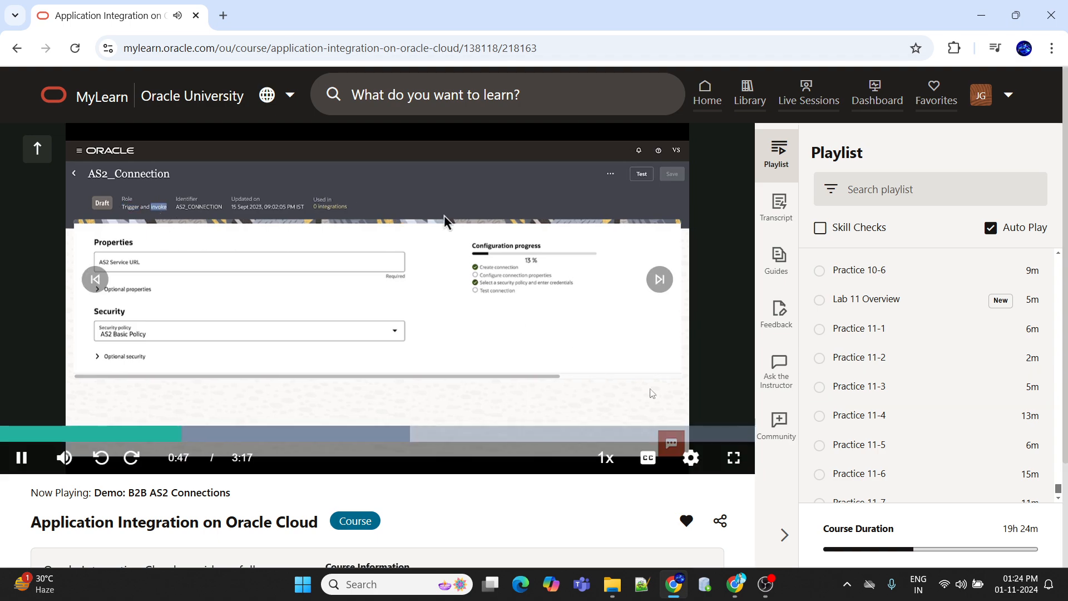
left_click(734, 457)
mouse_move(960, 585)
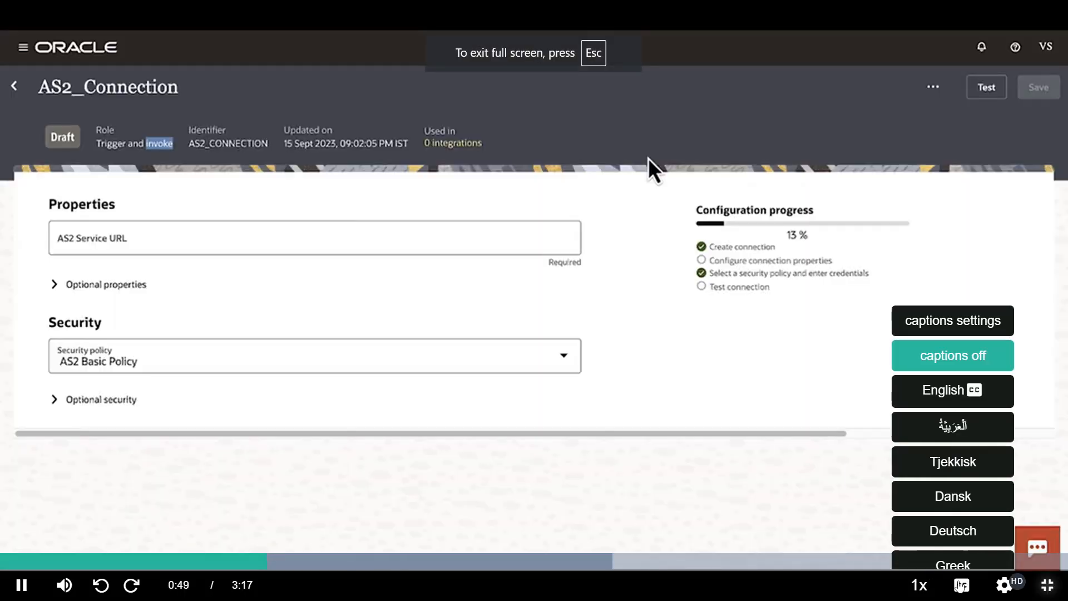
left_click(996, 405)
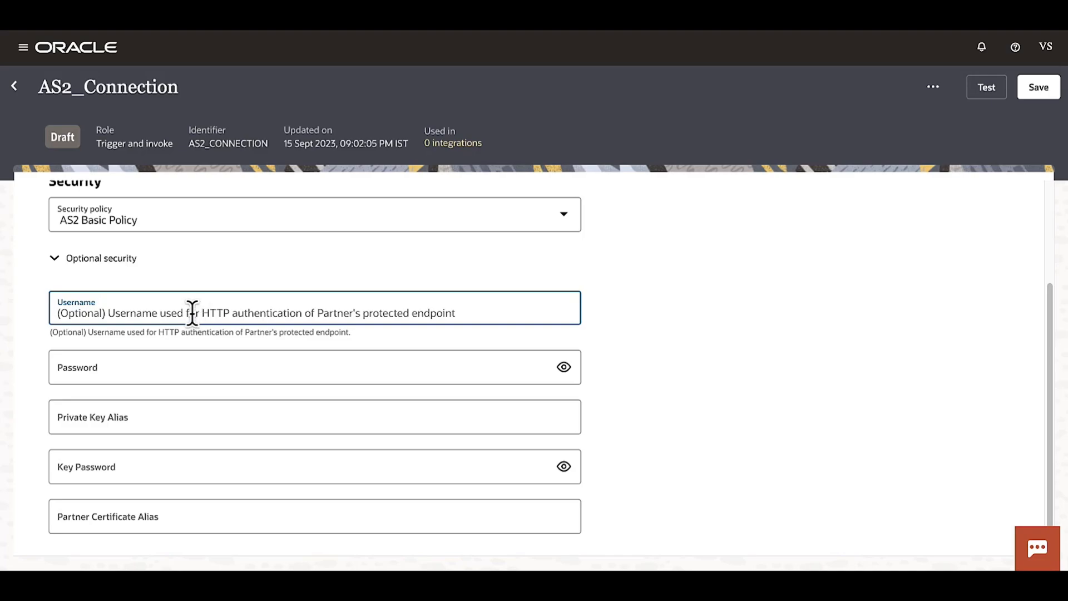
Examine the password, private key alias, key password and partner certificate alias fields in the AS2 Basic Policy's optional security settings
left_click(162, 362)
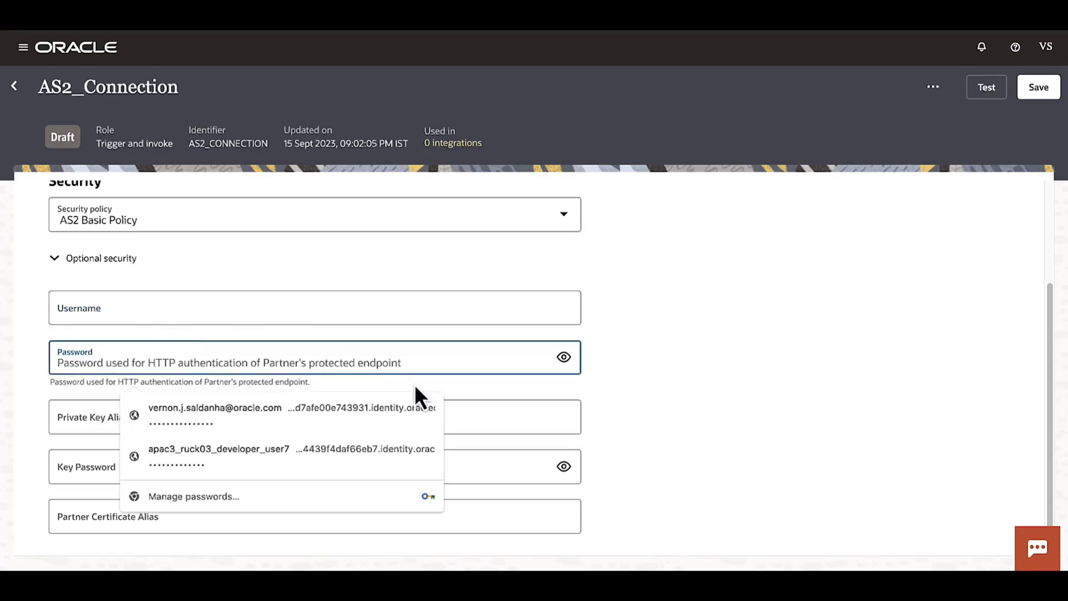
left_click(637, 356)
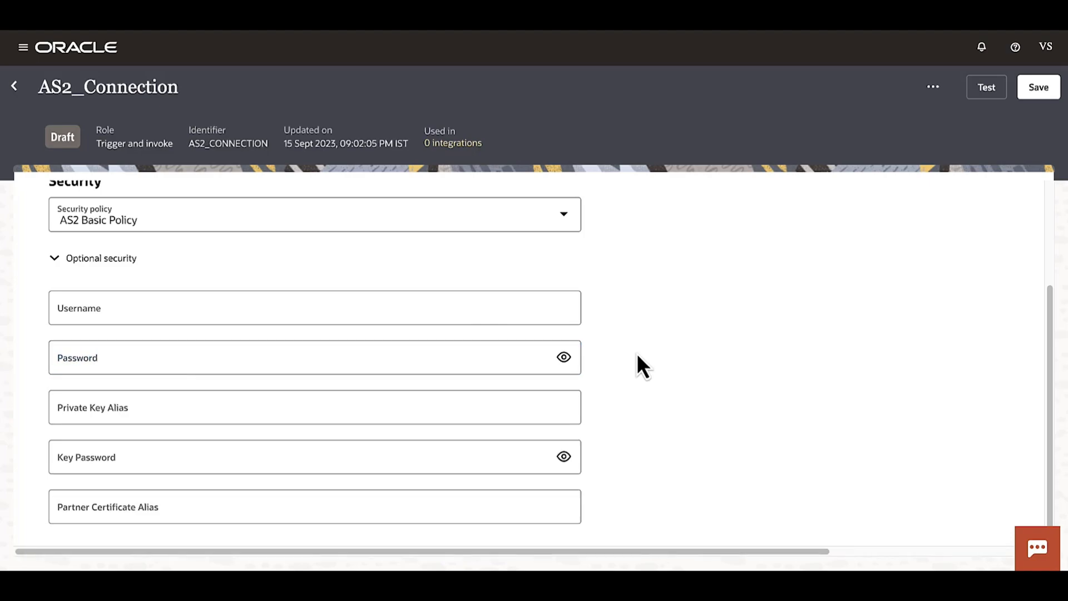
left_click(341, 405)
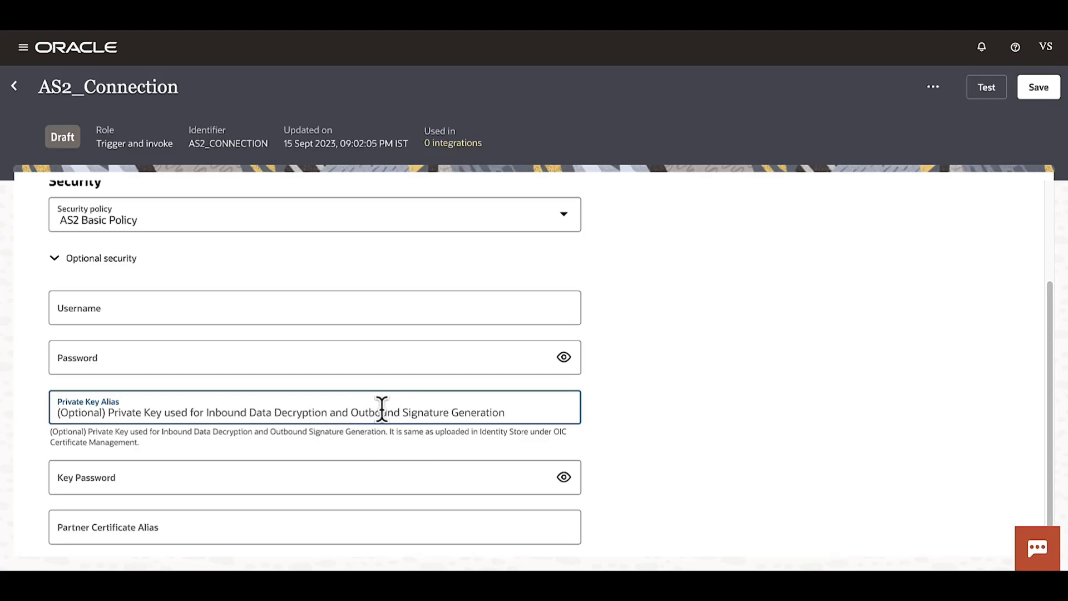
left_click(248, 485)
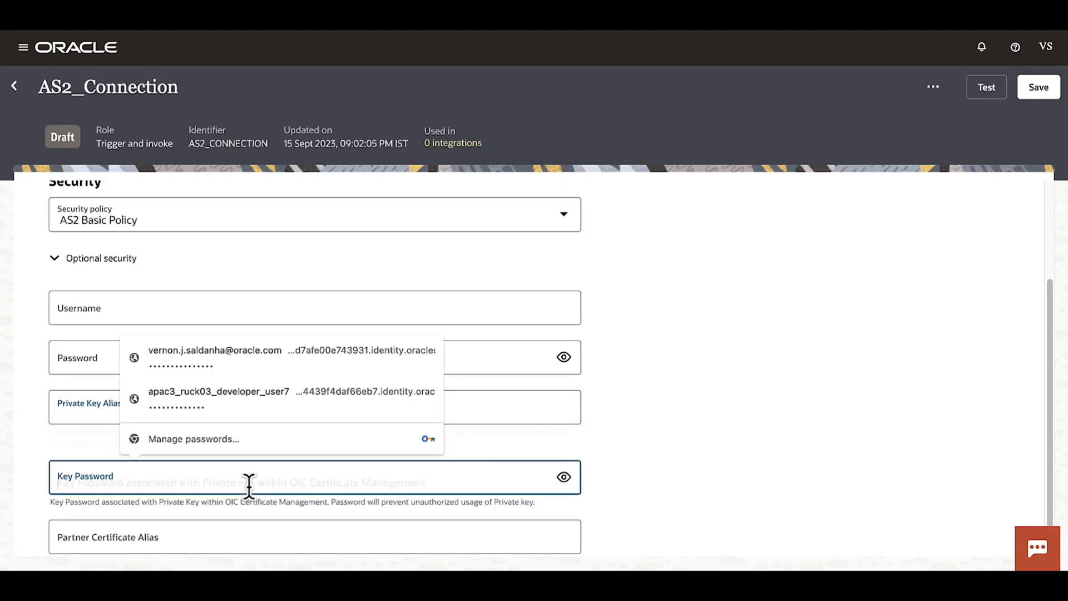
left_click(98, 411)
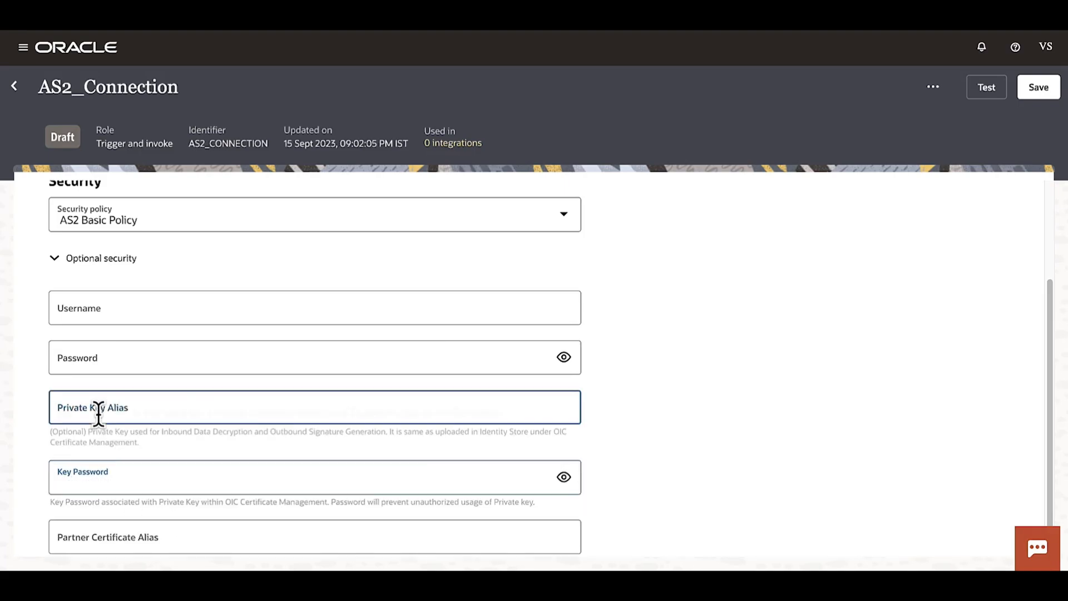
left_click(115, 473)
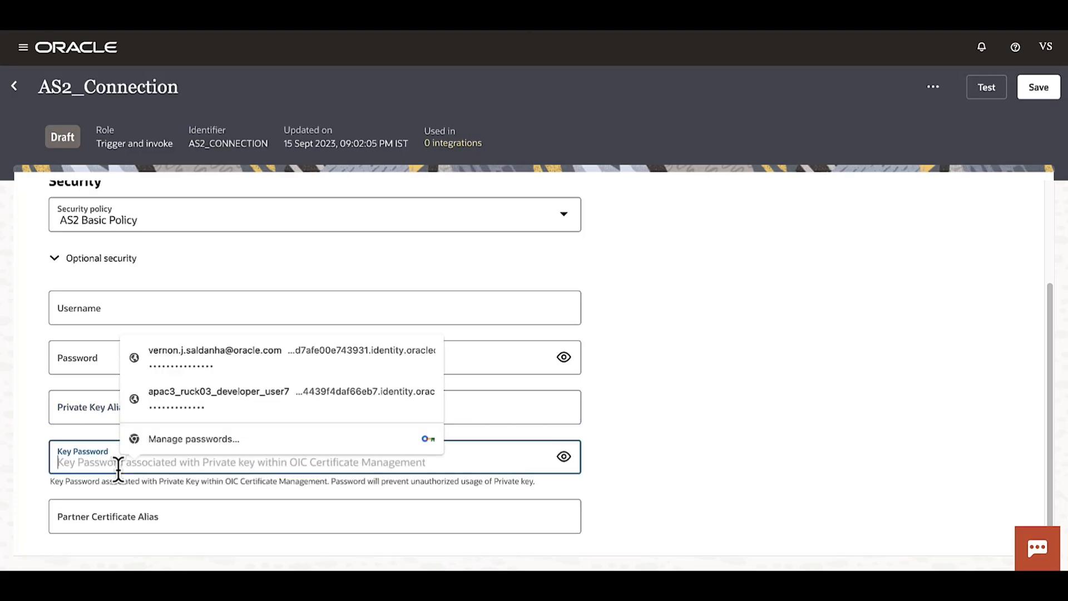
left_click(742, 470)
left_click(229, 508)
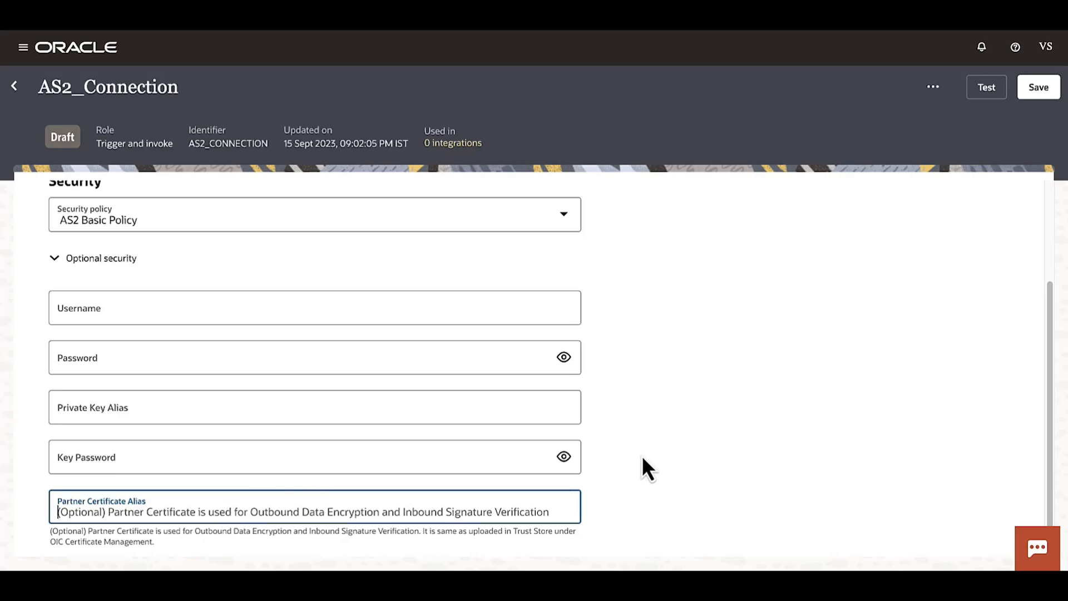
Switch the security policy to AS2 Advanced Policy and look through its optional security fields
scroll(627, 389, "up", 1)
left_click(556, 250)
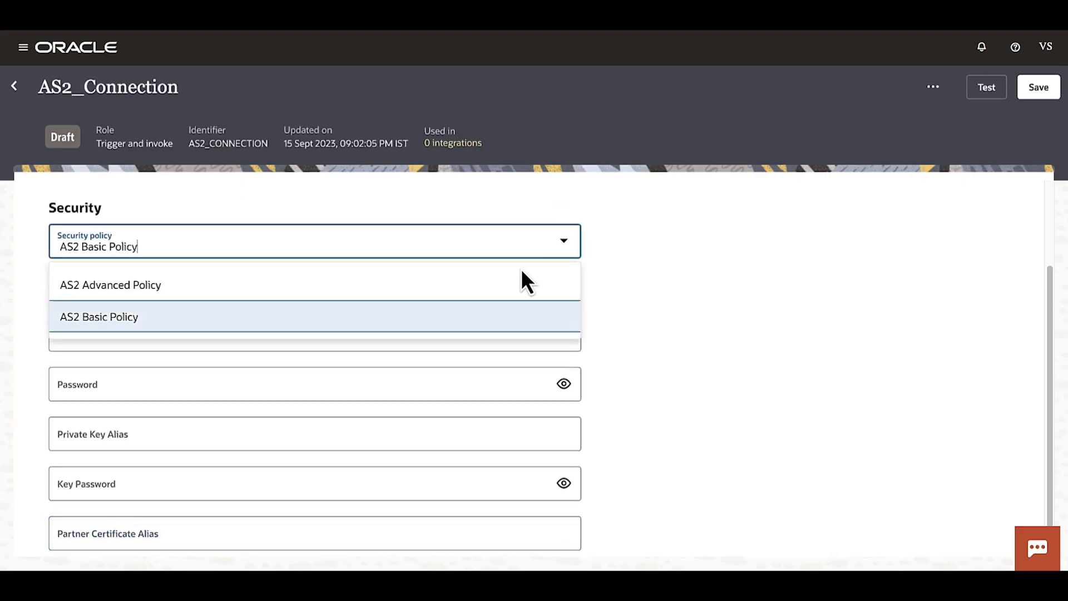
left_click(462, 291)
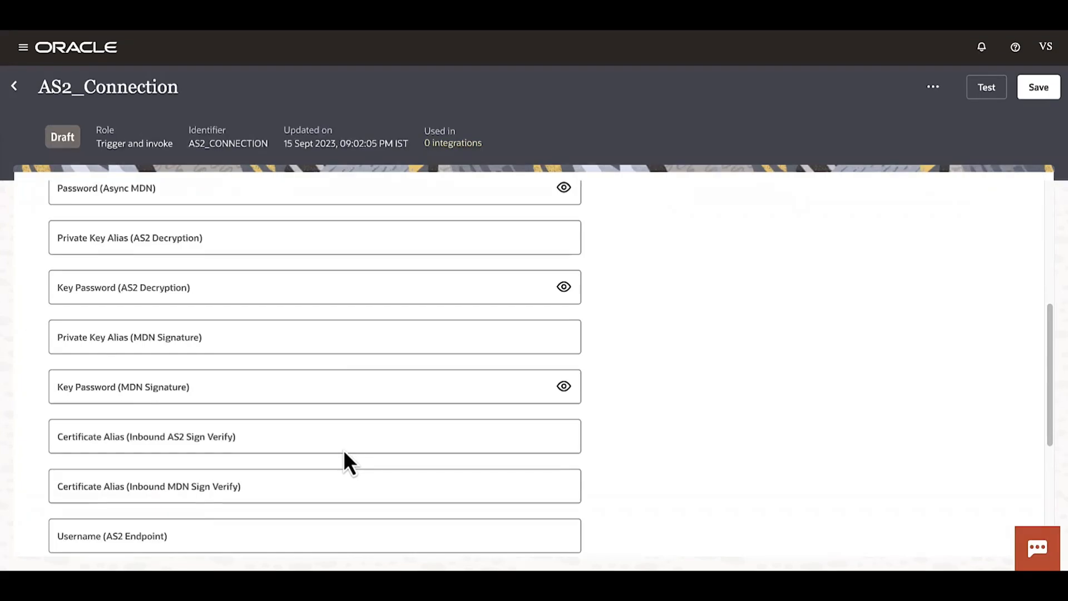
scroll(342, 449, "down", 1)
scroll(612, 401, "up", 5)
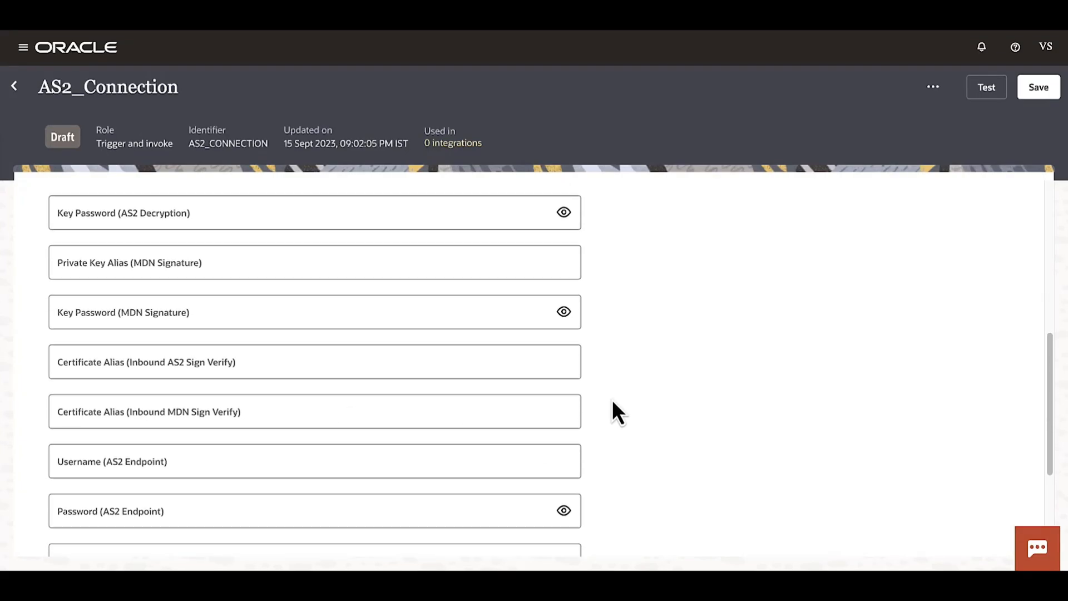
scroll(612, 398, "up", 1)
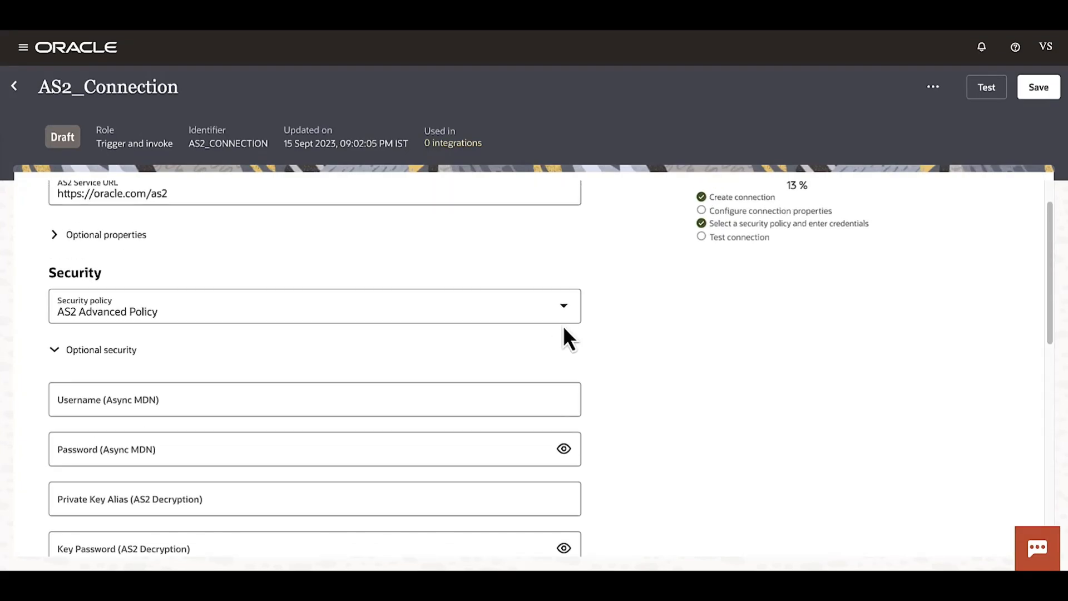
Set the security policy to AS2 Basic Policy and leave the AS2_Connection page
left_click(565, 318)
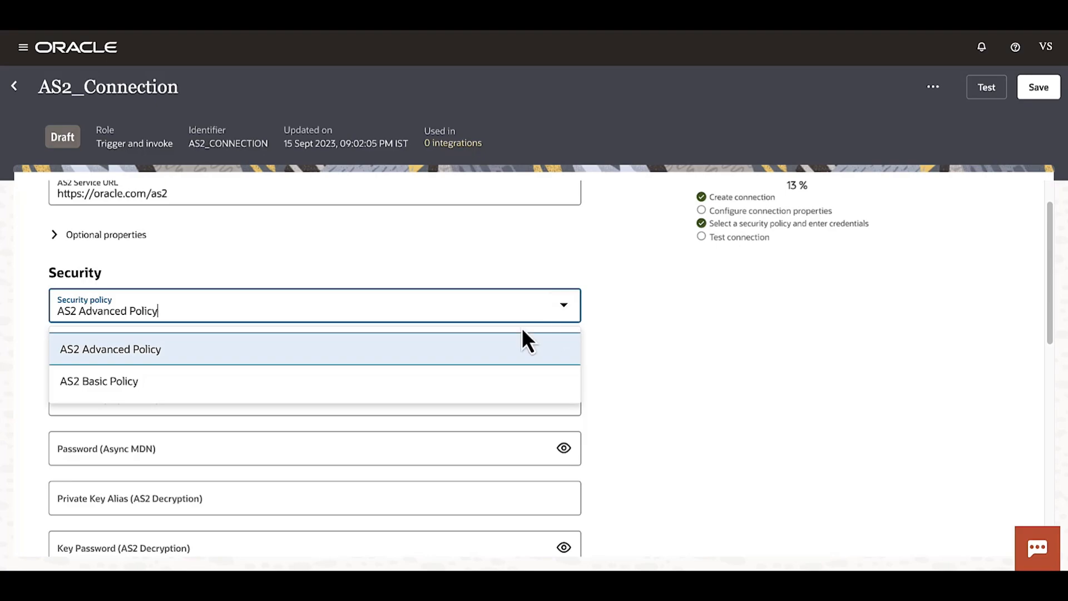
left_click(304, 380)
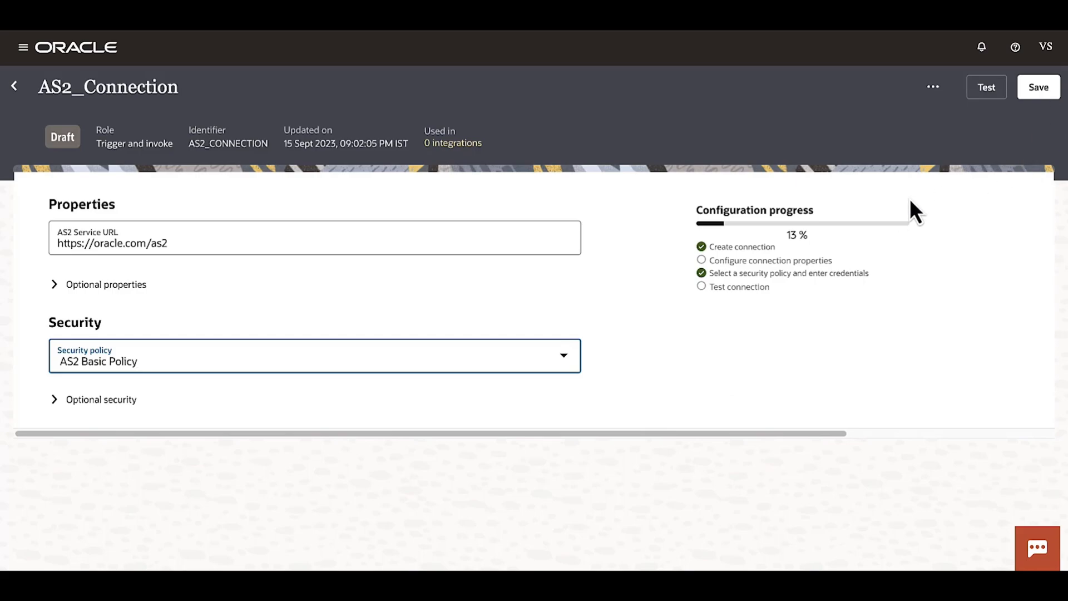
left_click(18, 92)
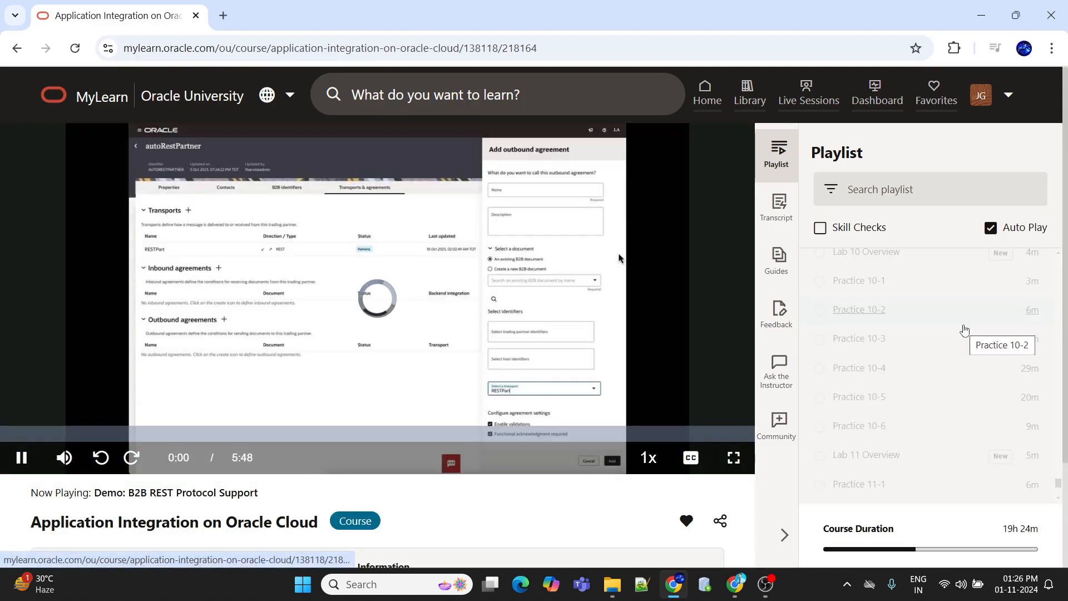
Show the Demo: B2B REST Protocol Support course video in full screen at 1080p quality
scroll(965, 330, "down", 3)
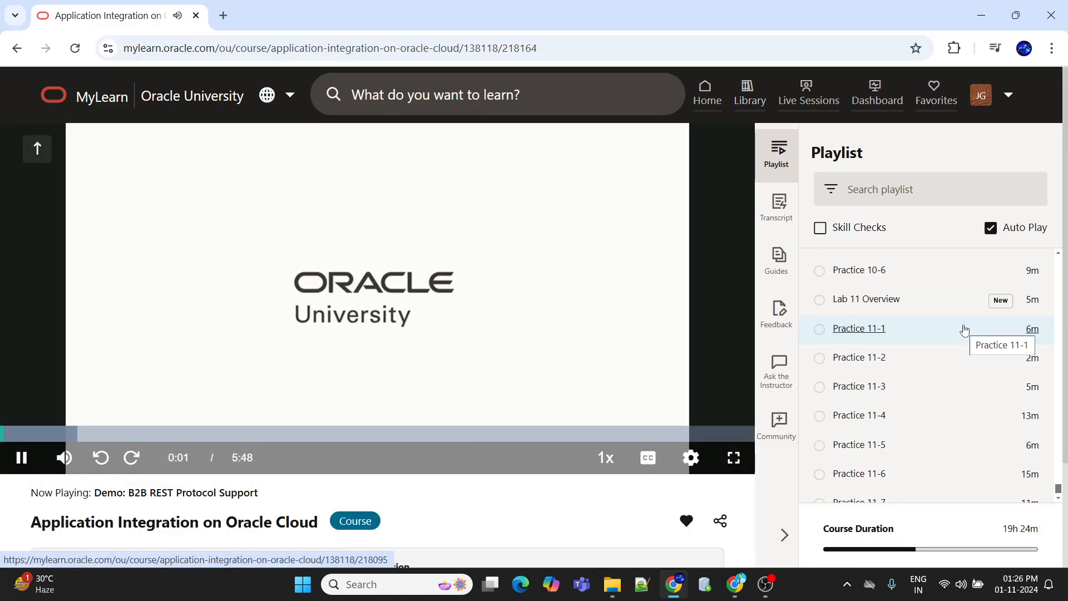
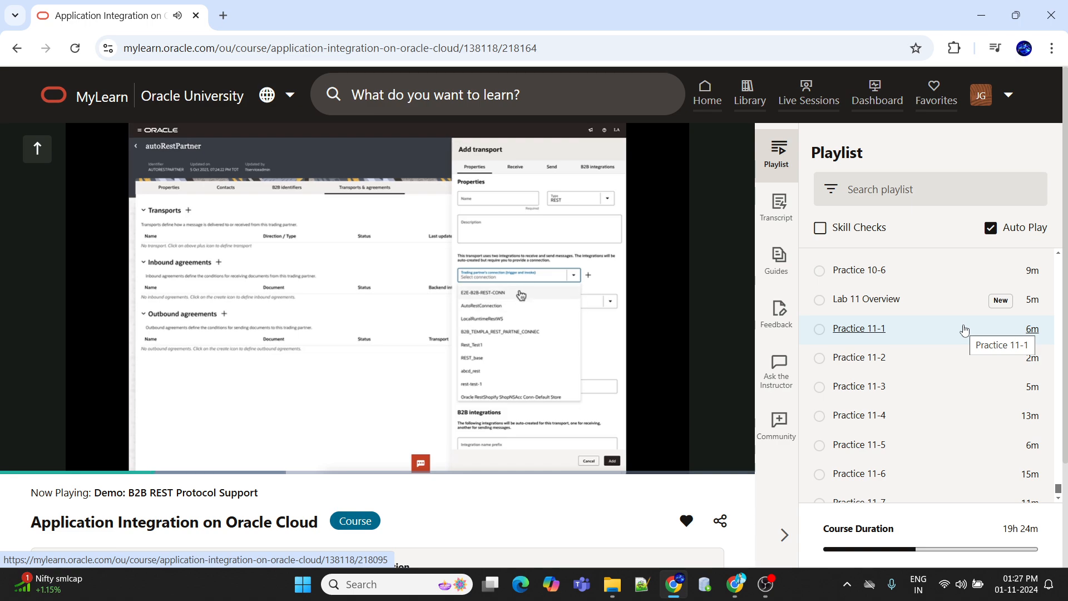
left_click(691, 456)
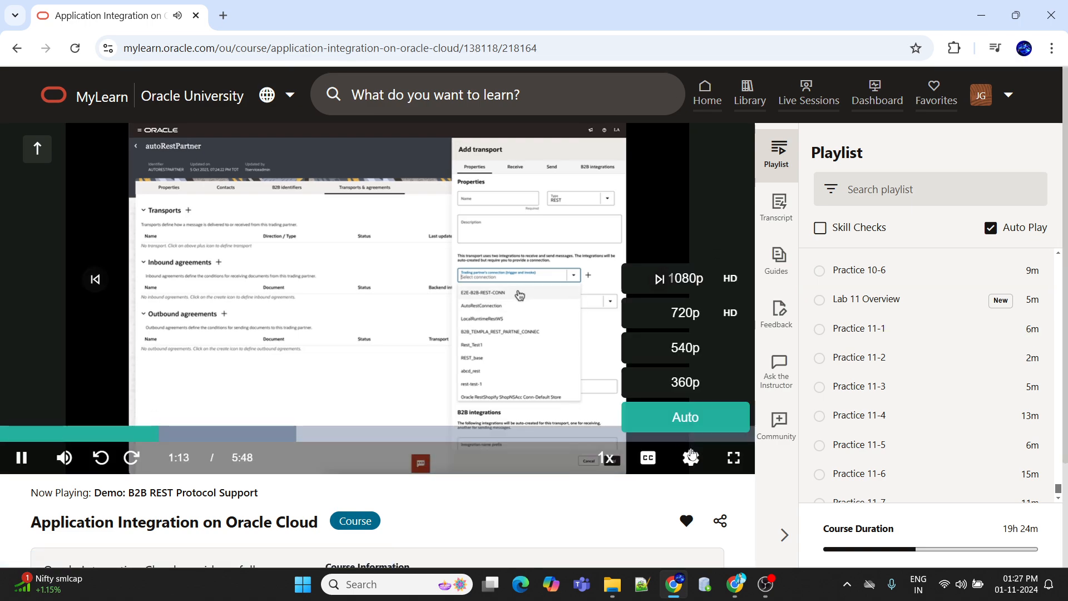
left_click(733, 457)
left_click(1003, 585)
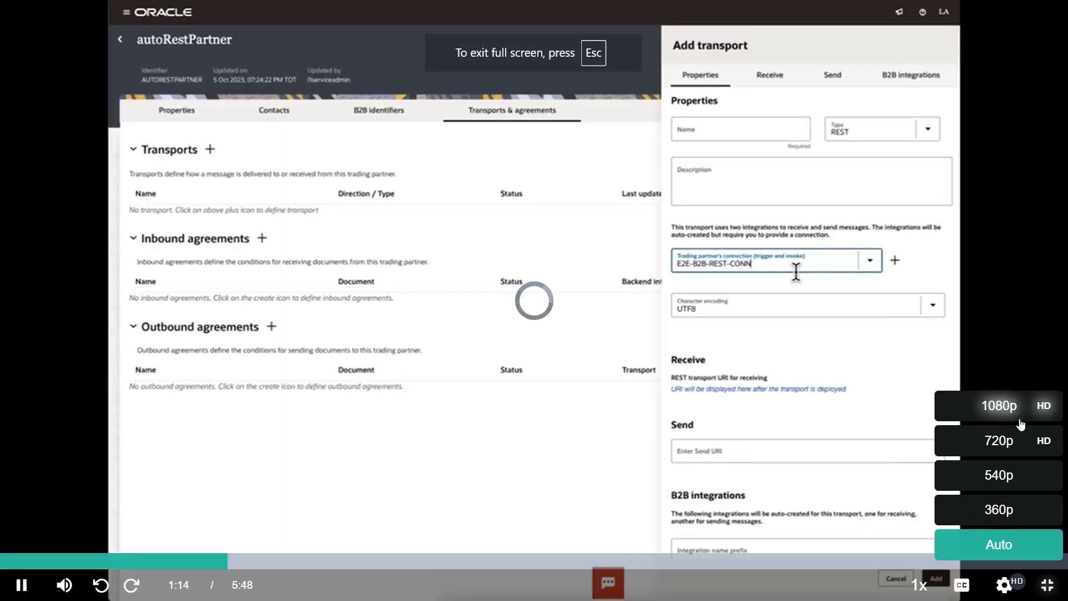
left_click(990, 421)
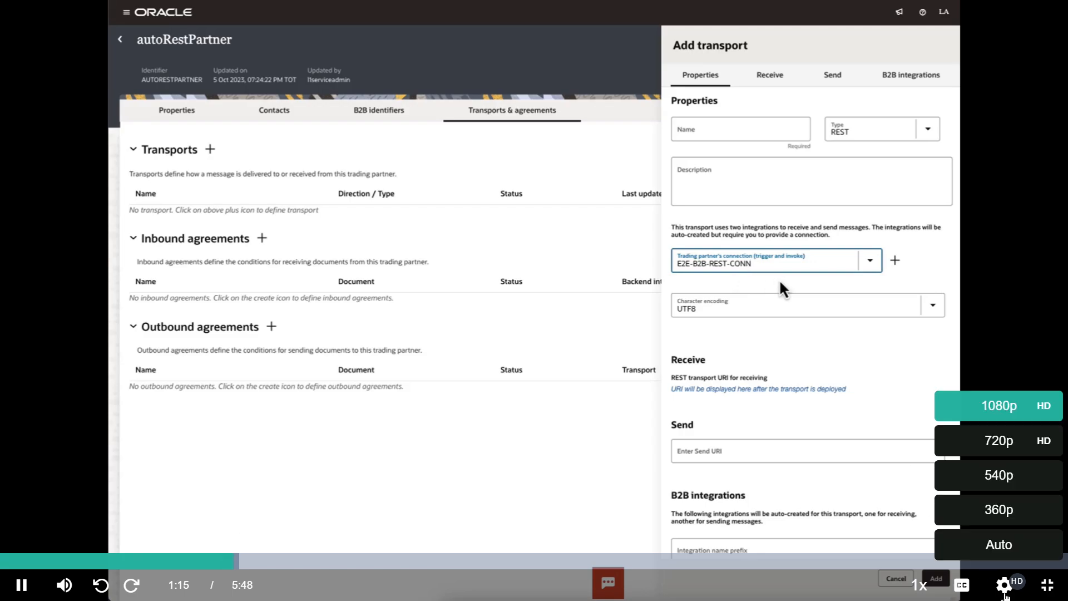
mouse_move(970, 585)
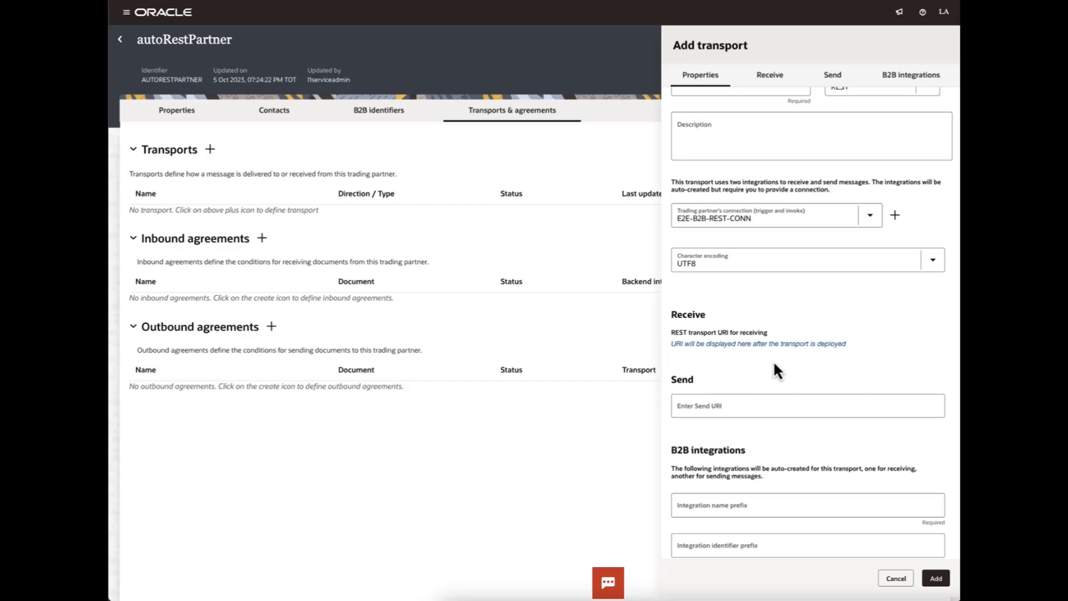
Set the REST transport's send URI to /receiver and its integration name prefix to RESTPartner
left_click(720, 415)
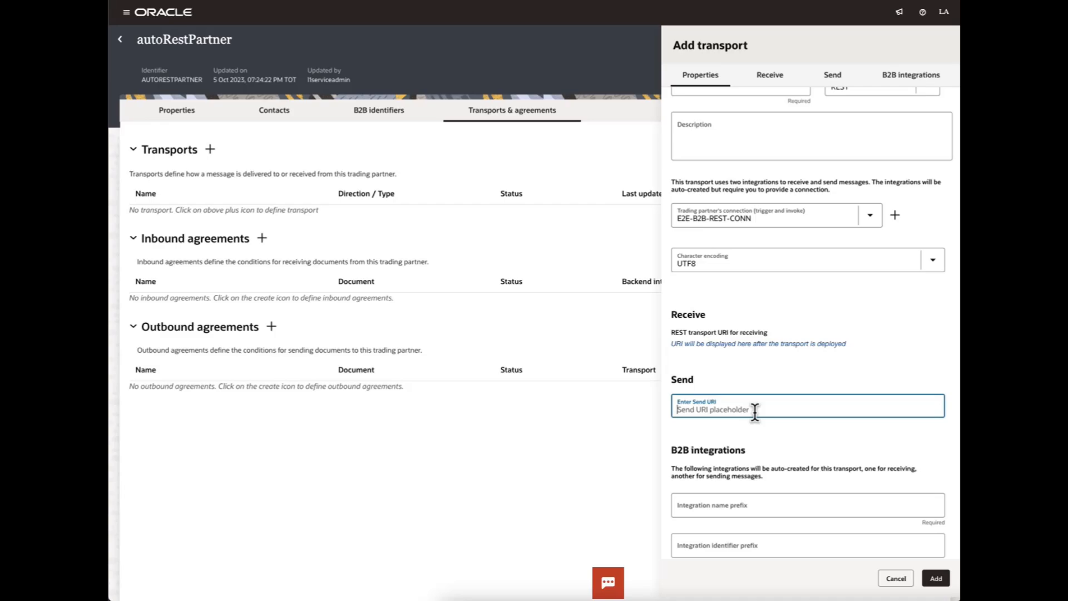
type("/receiver")
scroll(752, 412, "down", 1)
left_click(712, 437)
type("RESTPartner")
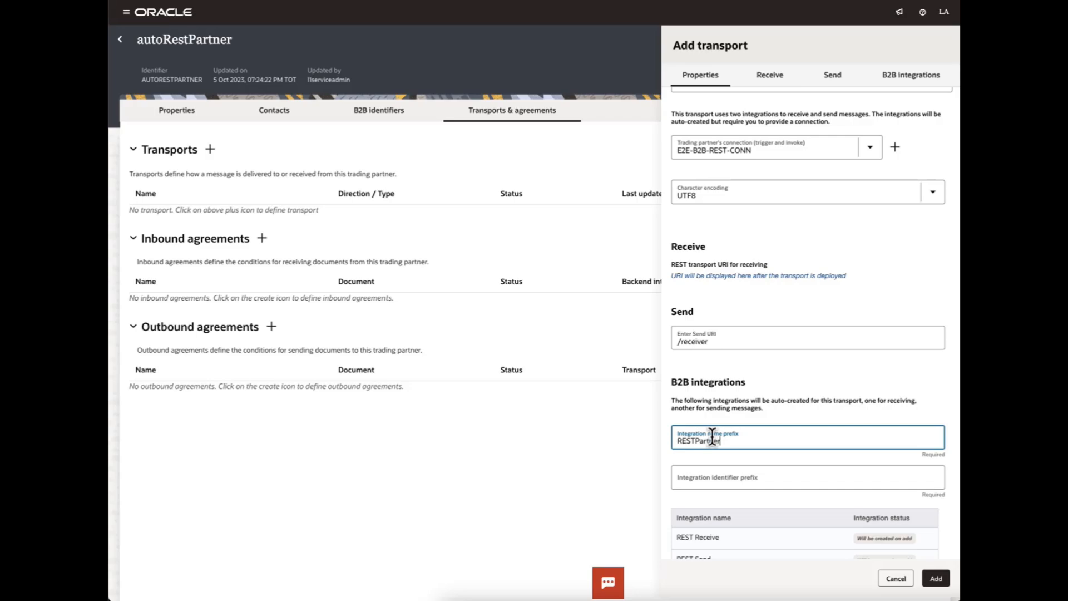
left_click(821, 403)
scroll(853, 412, "down", 1)
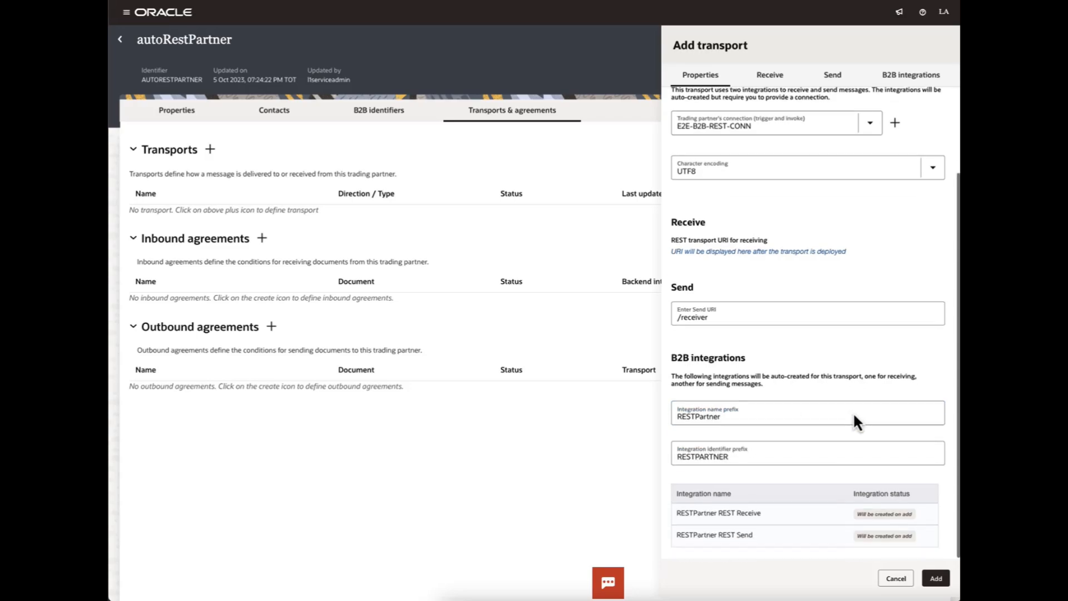
Name the transport RESTPart and add it to the autoRestPartner trading partner
left_click(930, 581)
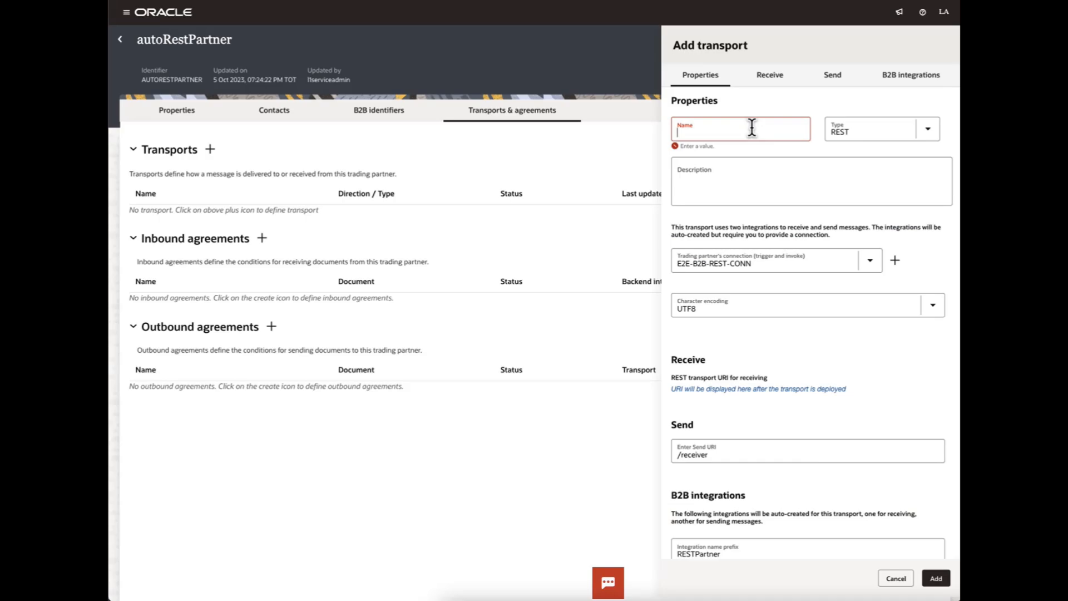
type("RESTPart")
left_click(936, 578)
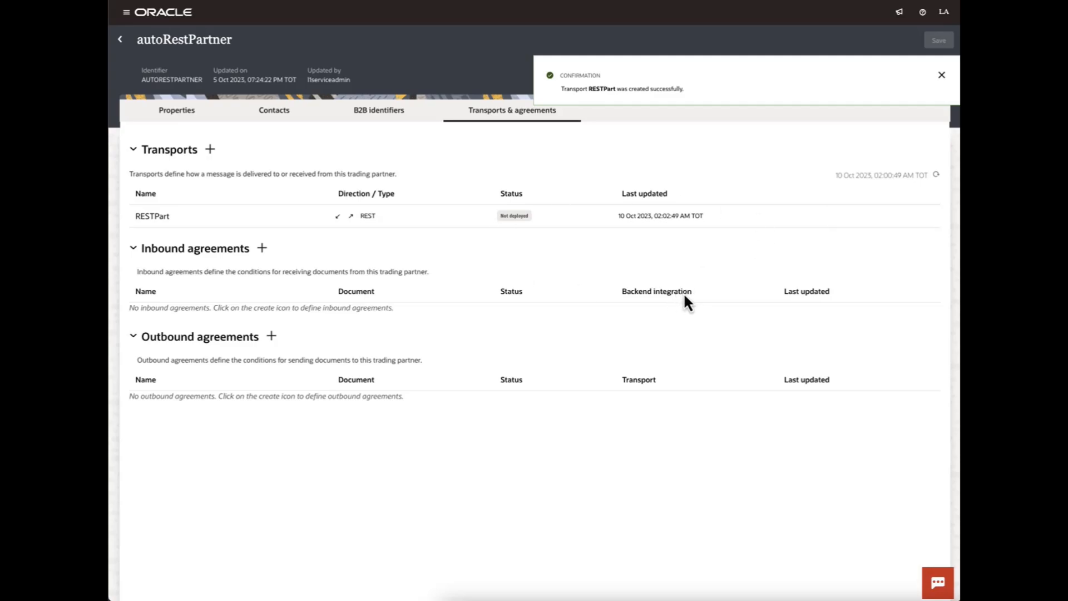
Deploy the RESTPart transport, confirm the deployment and dismiss the notification
left_click(891, 215)
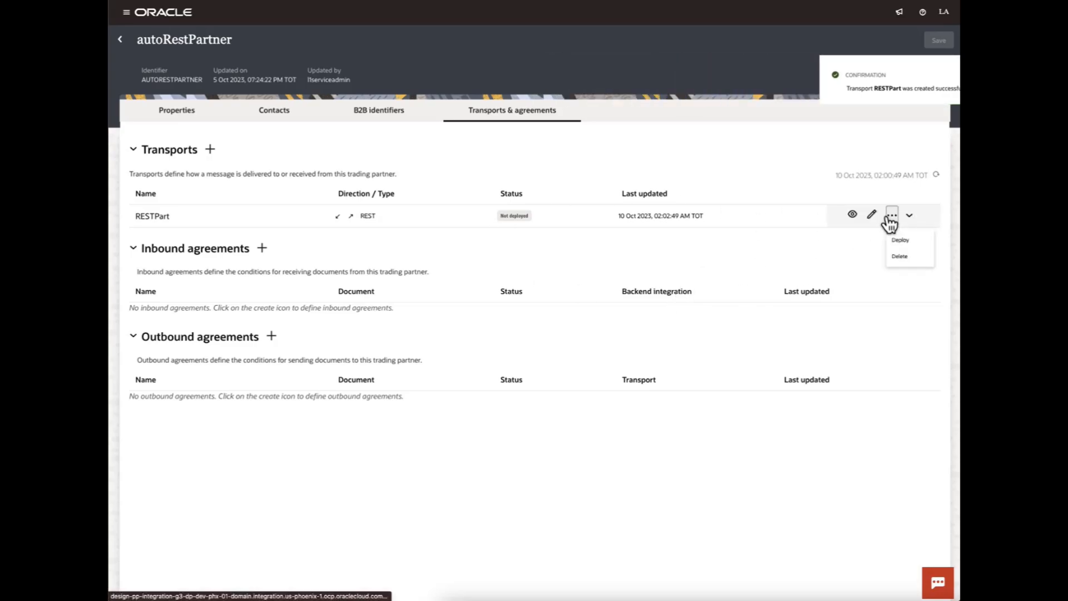
left_click(920, 247)
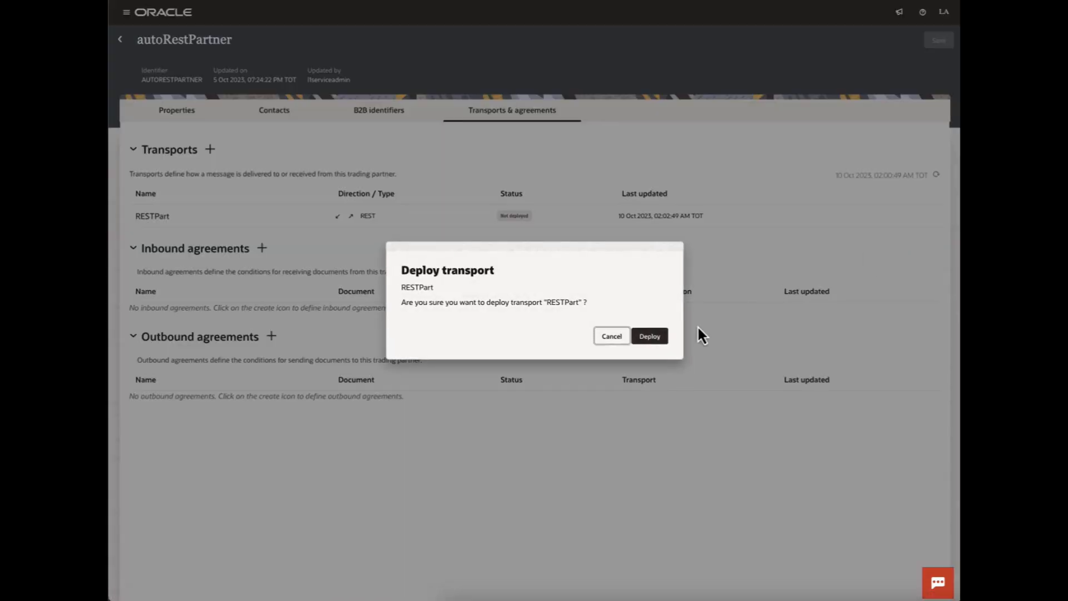
left_click(645, 336)
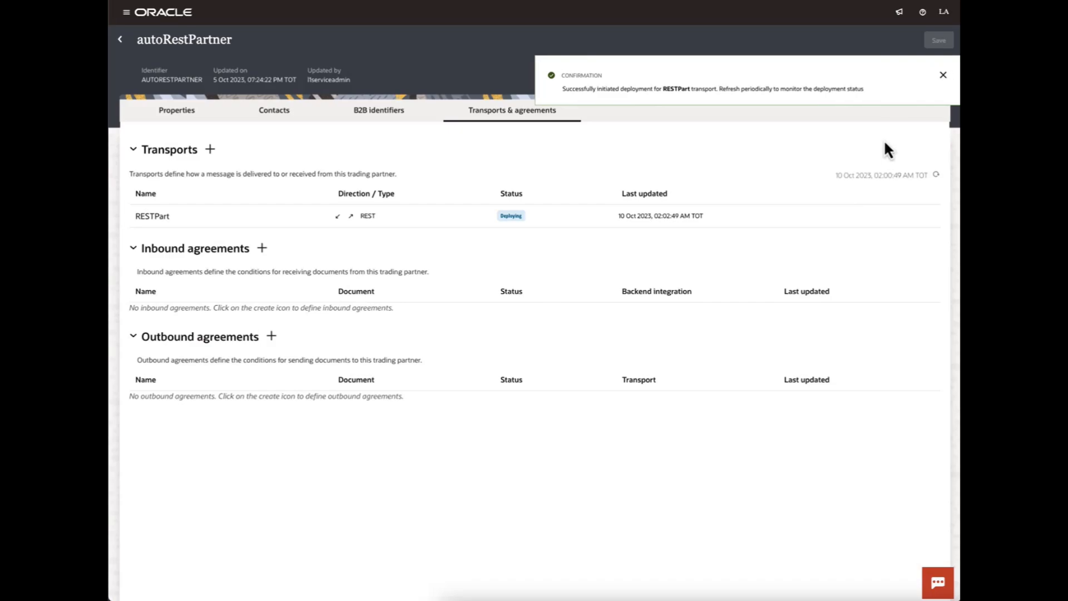
left_click(942, 74)
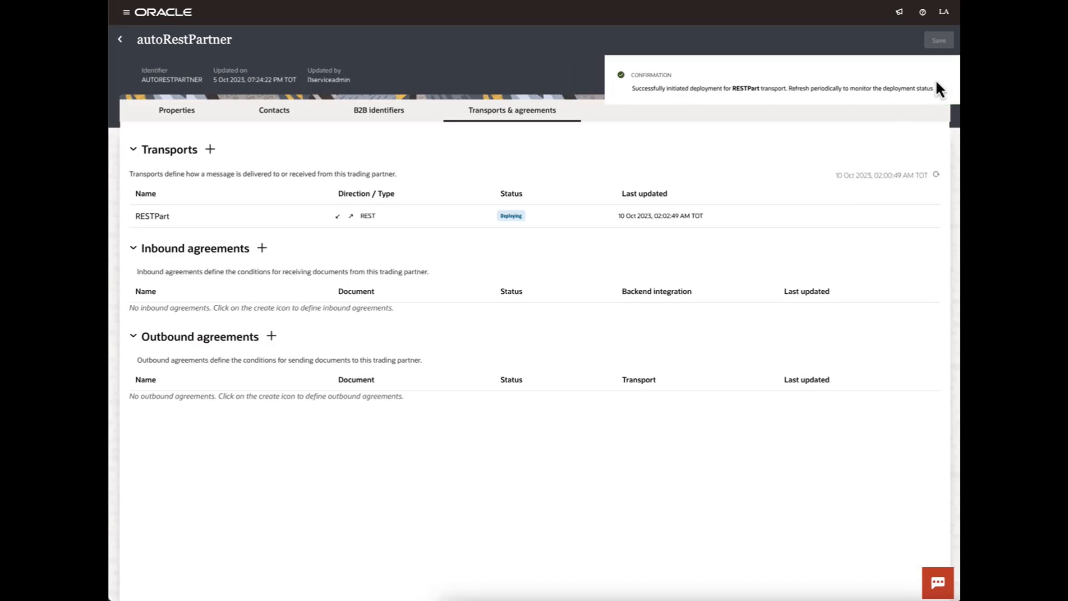
Preview the new inbound and outbound agreement forms, trying RESTPart as the outbound transport, and cancel both
left_click(261, 250)
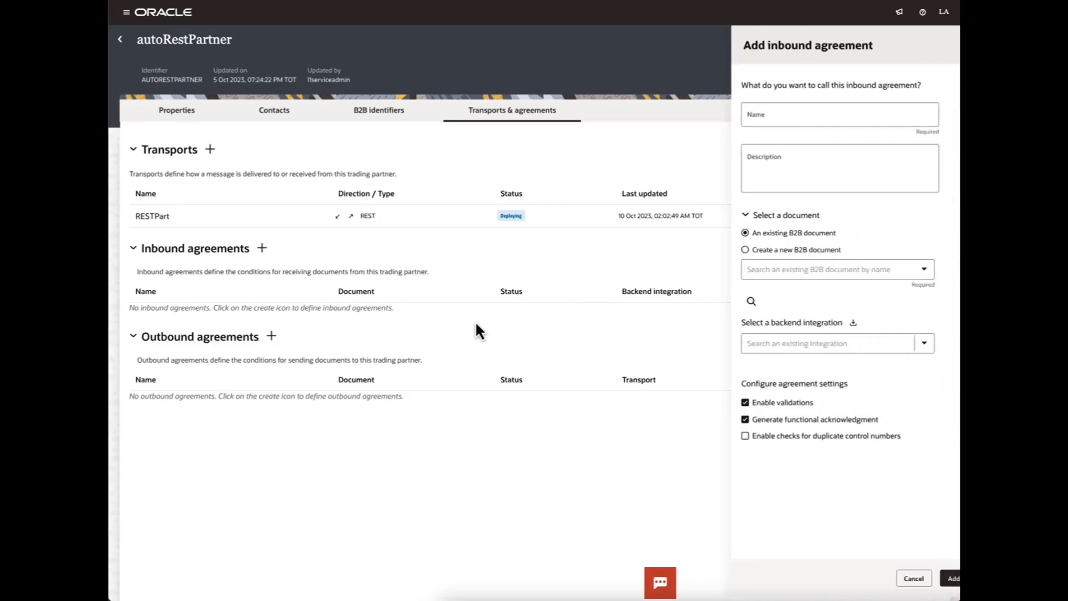
left_click(901, 579)
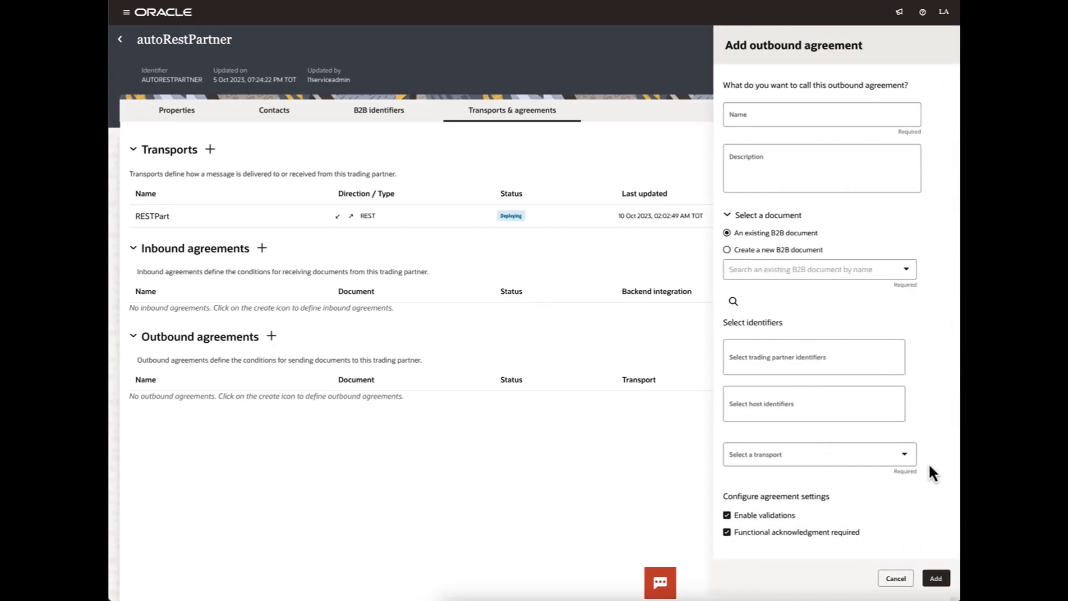
left_click(904, 459)
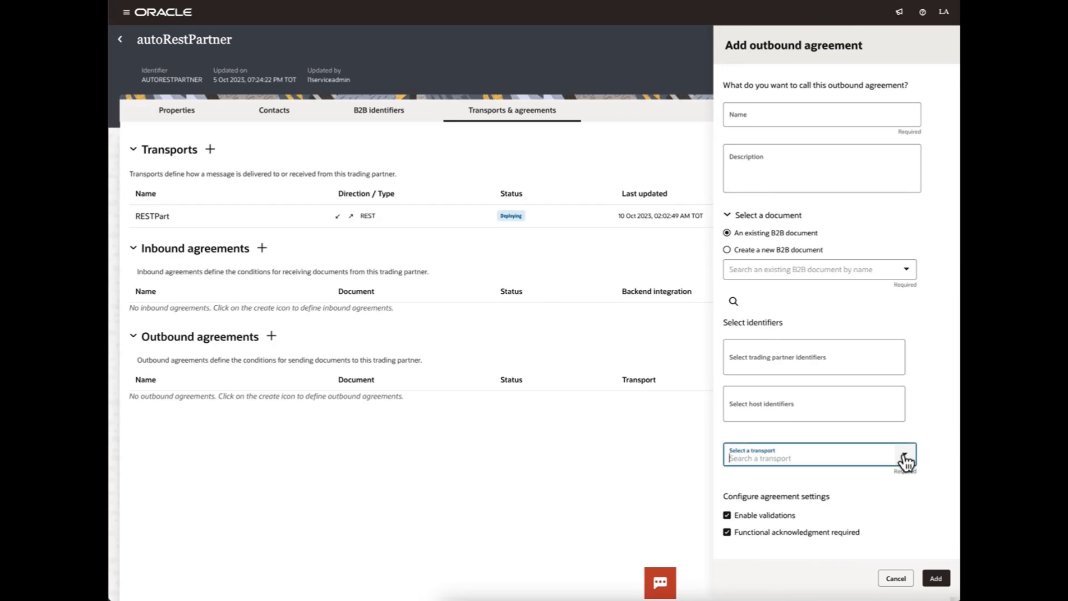
left_click(905, 459)
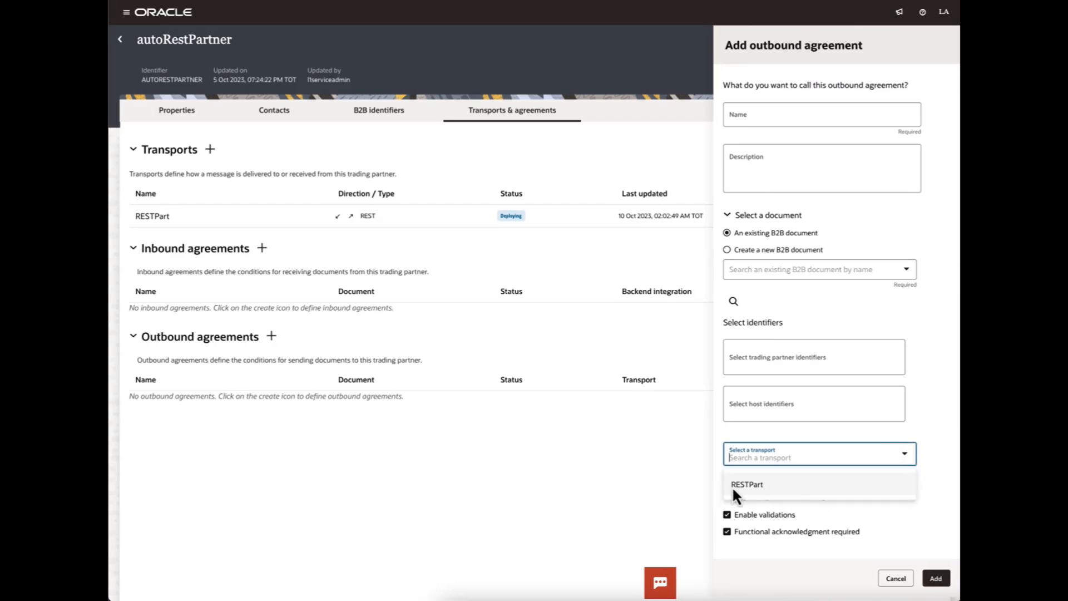
left_click(769, 484)
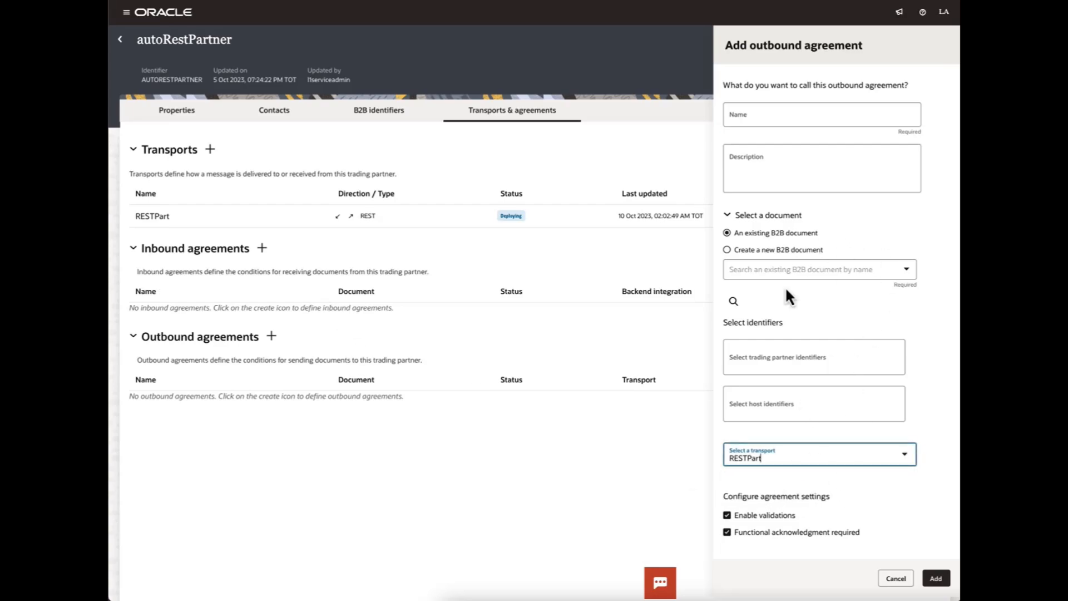
left_click(909, 581)
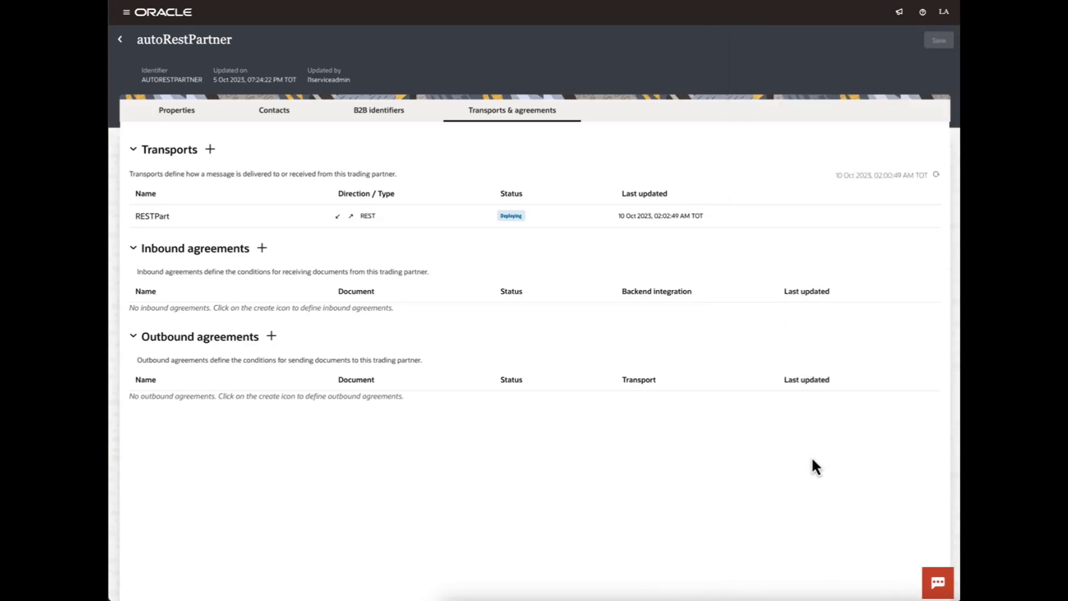
Review the transports and agreements of the E2E-B2B-REST-TP trading partner, then return to the trading partners list
left_click(121, 42)
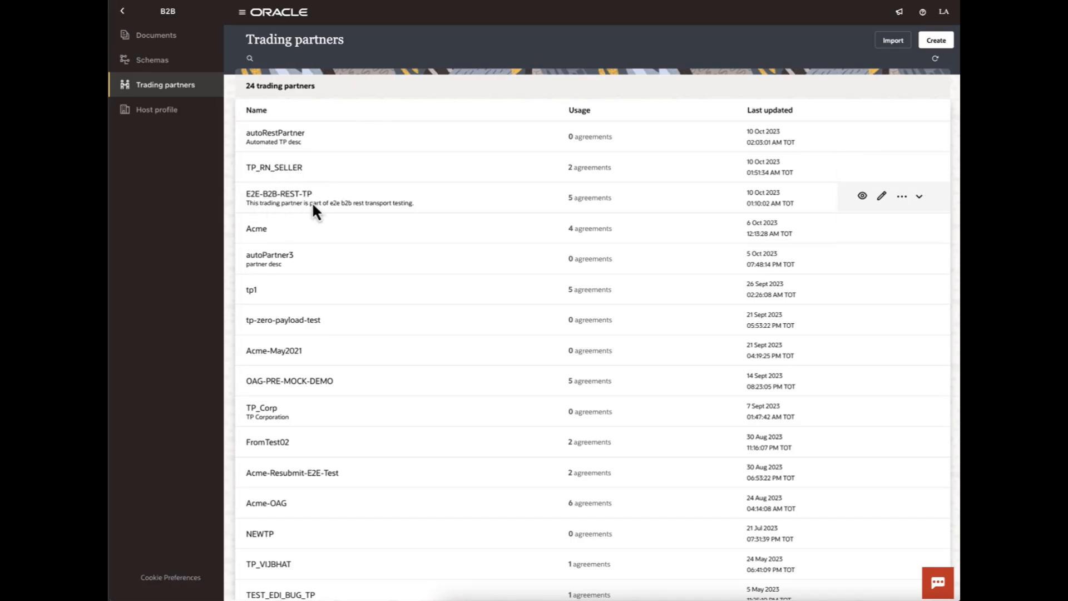
left_click(291, 203)
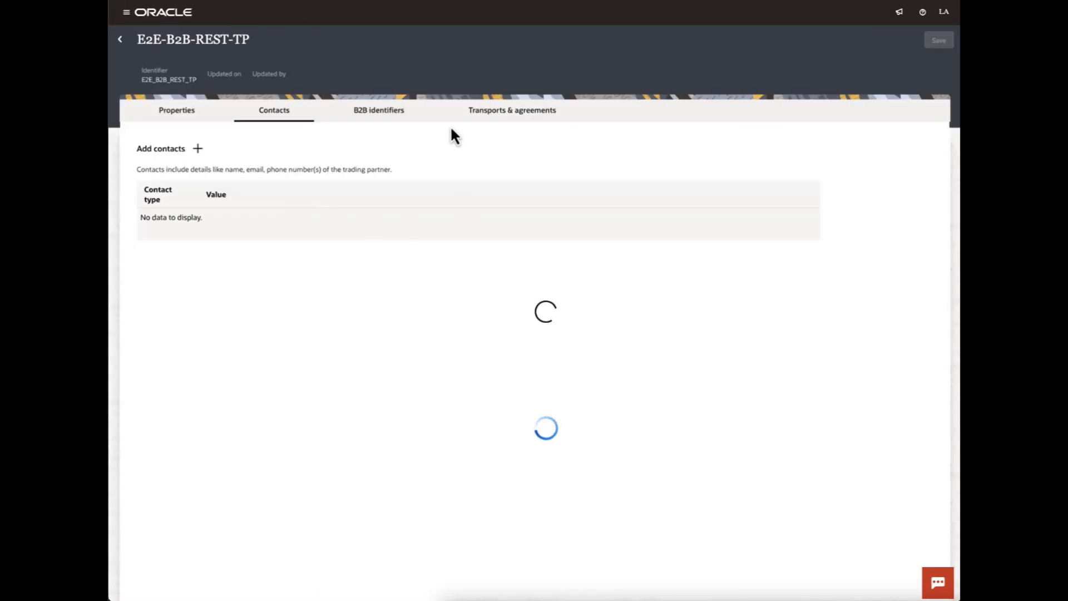
left_click(509, 111)
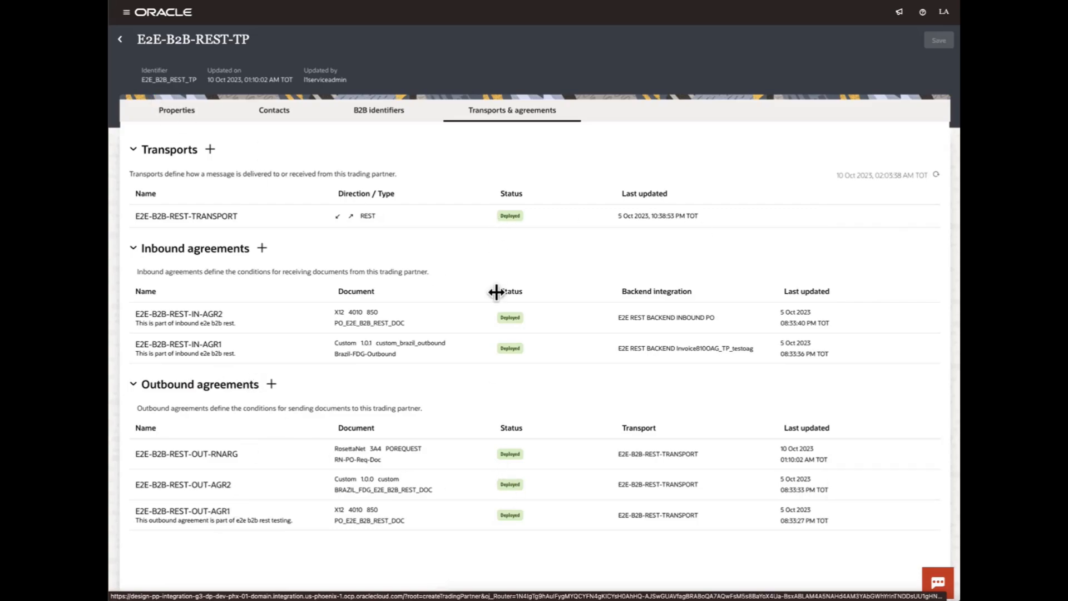
left_click(120, 39)
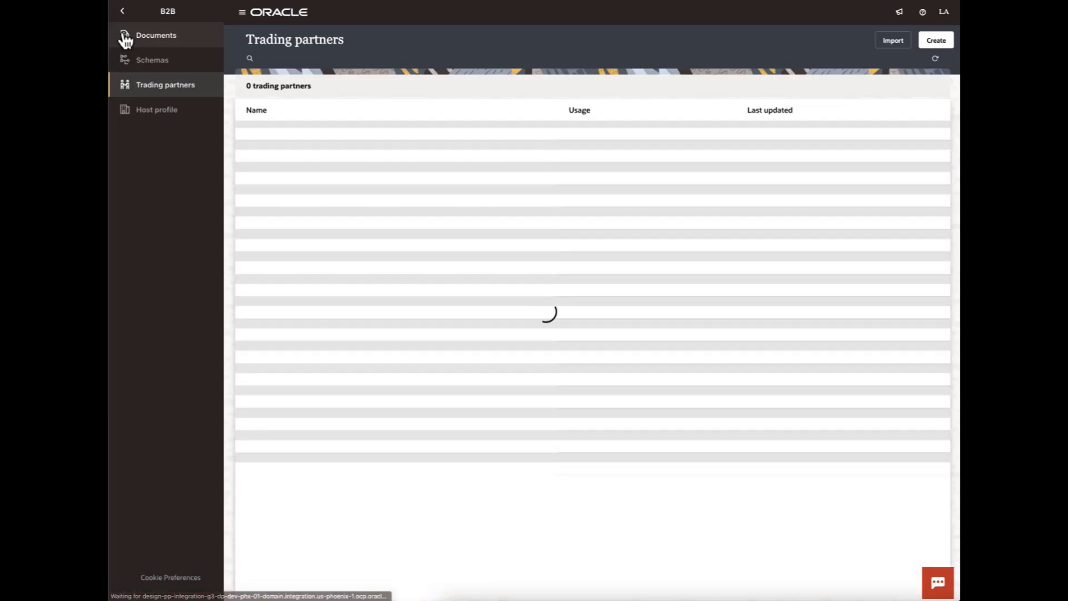
Open the E2E B2B REST PO Backend Outbound integration for a test run and show its request body
left_click(122, 18)
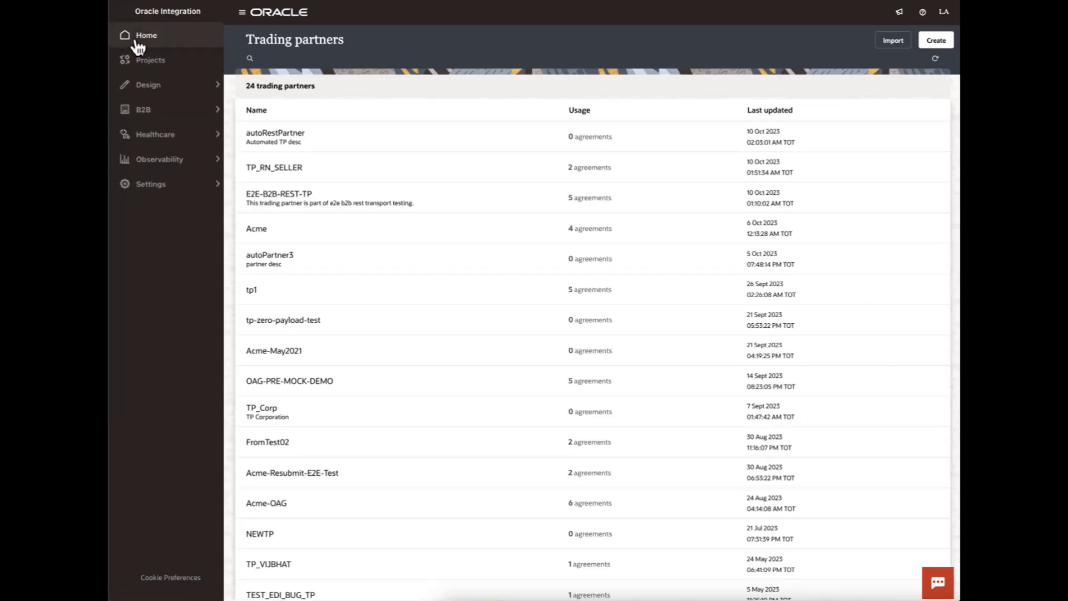
left_click(159, 88)
left_click(175, 47)
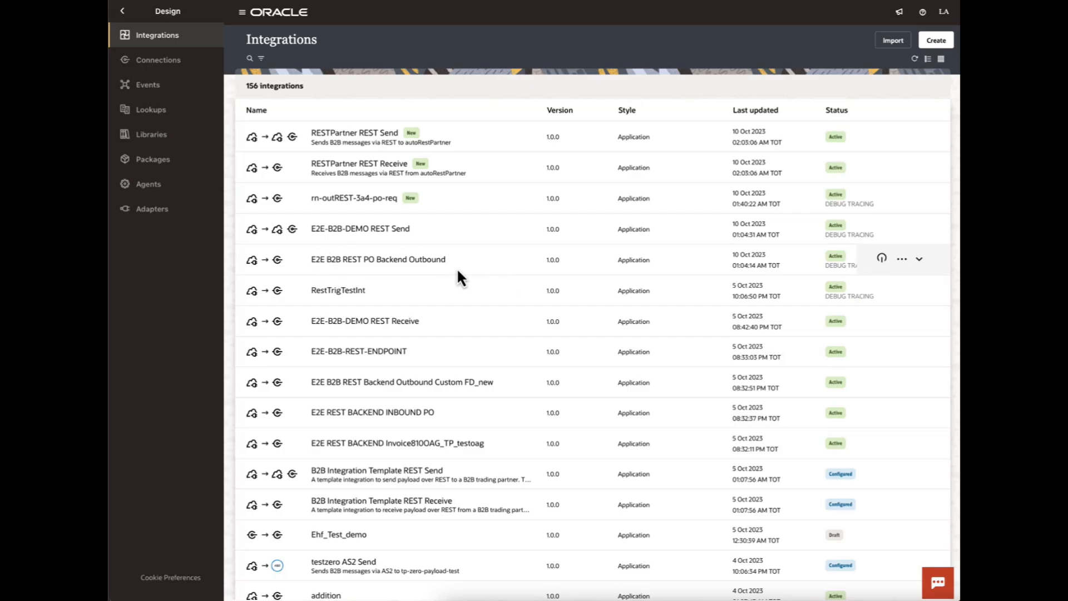
left_click(902, 259)
left_click(879, 354)
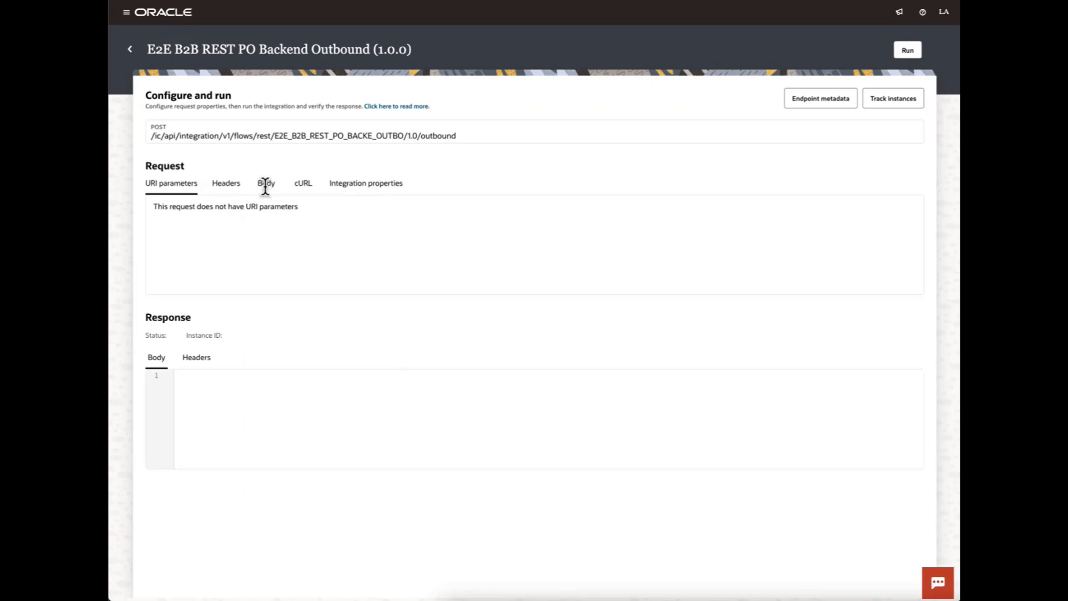
left_click(266, 190)
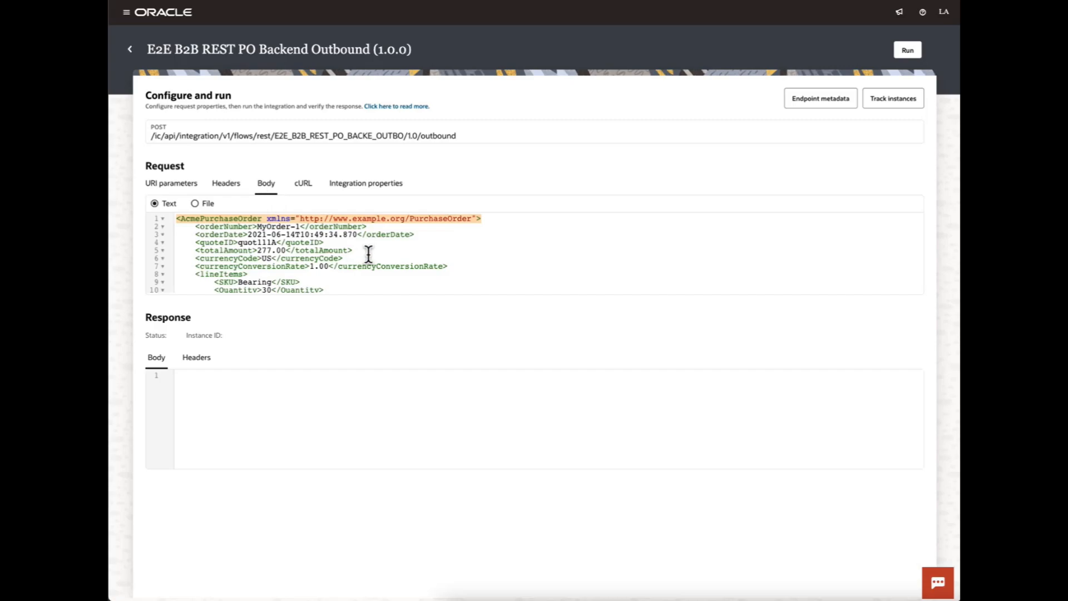
Change the order number in the request body to MRESTOrder-1 and run the integration
left_click(296, 226)
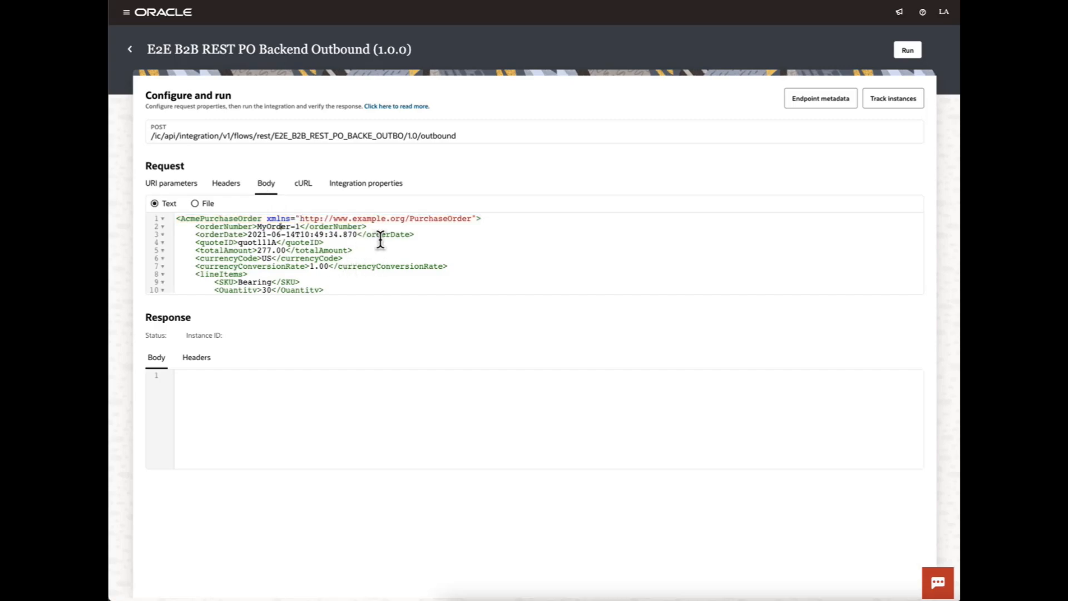
key("BackSpace")
type("REST")
left_click(909, 53)
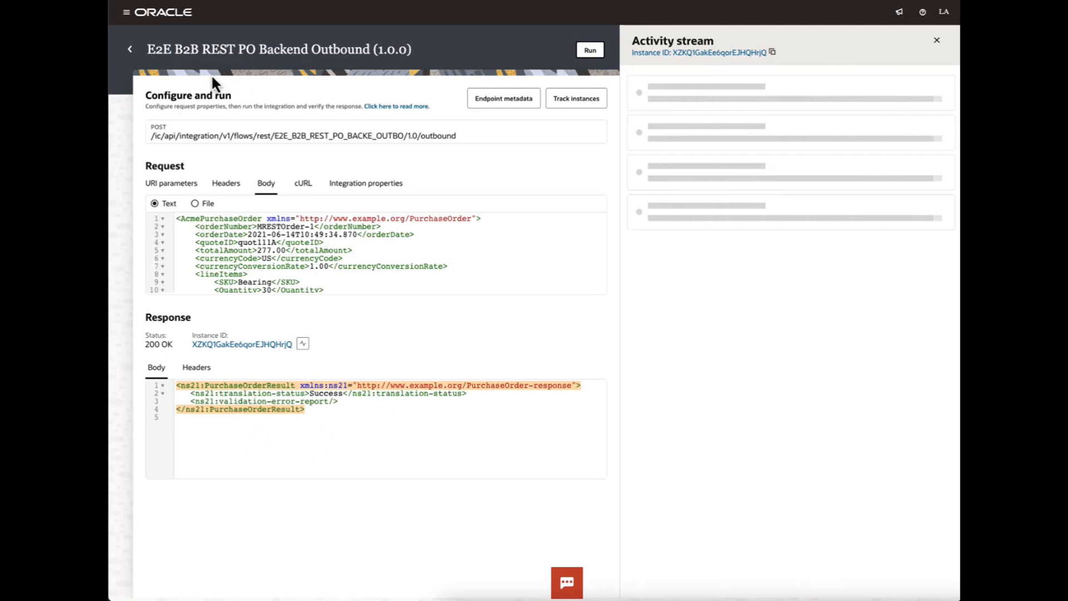
Go to B2B tracking under Observability to view the business messages
left_click(127, 12)
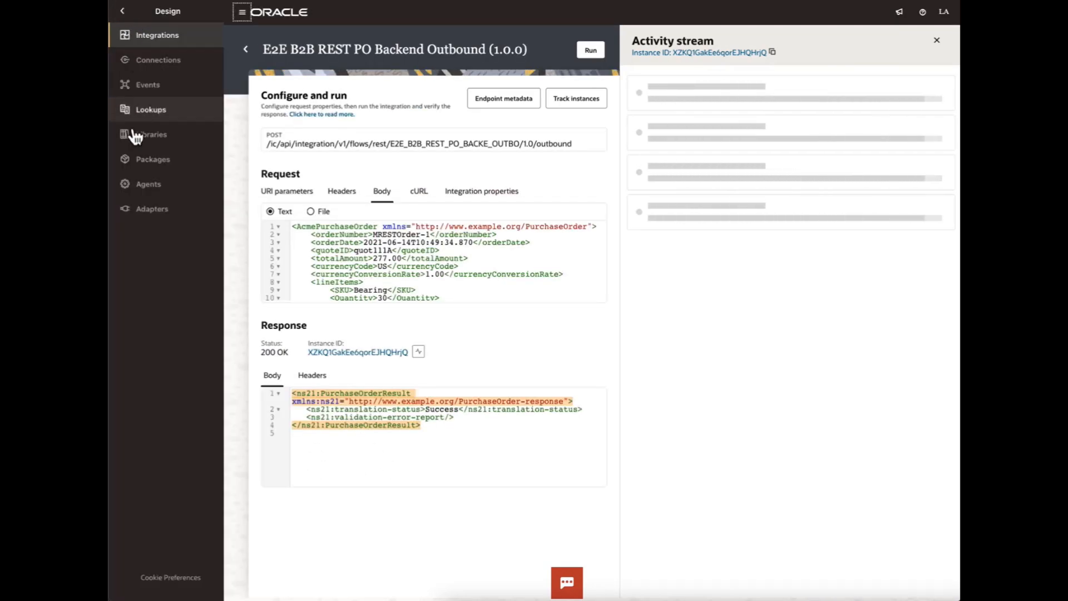
left_click(122, 12)
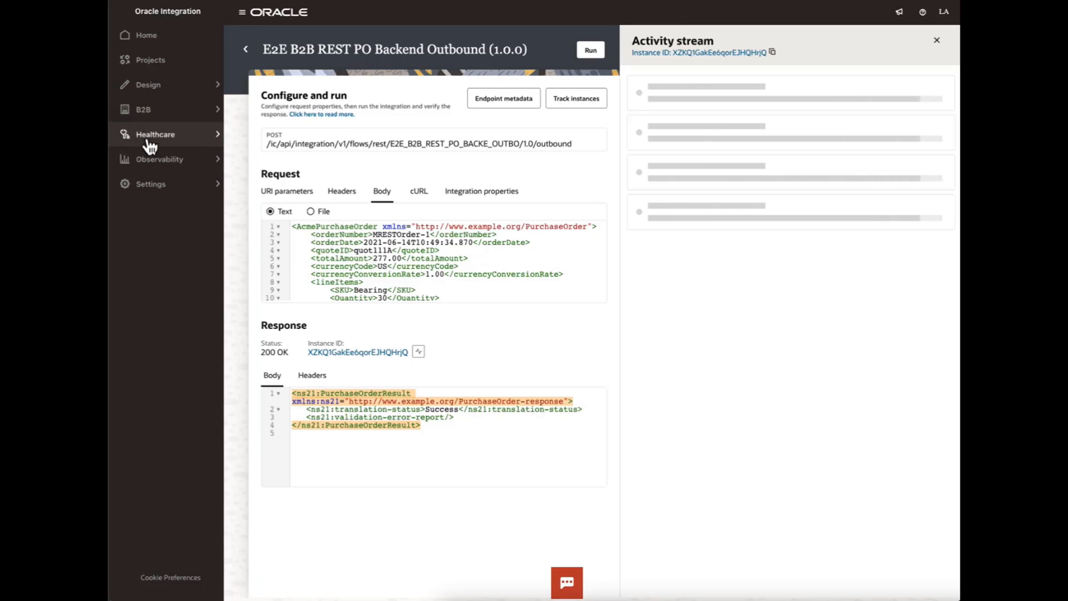
left_click(215, 160)
left_click(170, 210)
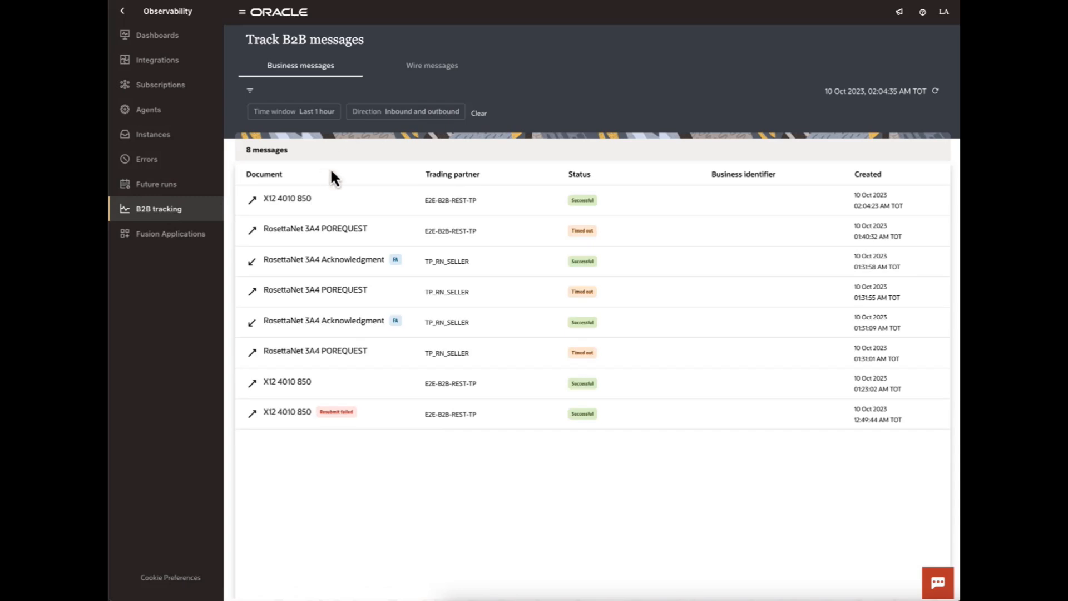
Inspect the message logs, payloads and correlations of the newest outbound X12 4010 850 message, and open its correlated wire message
mouse_move(439, 196)
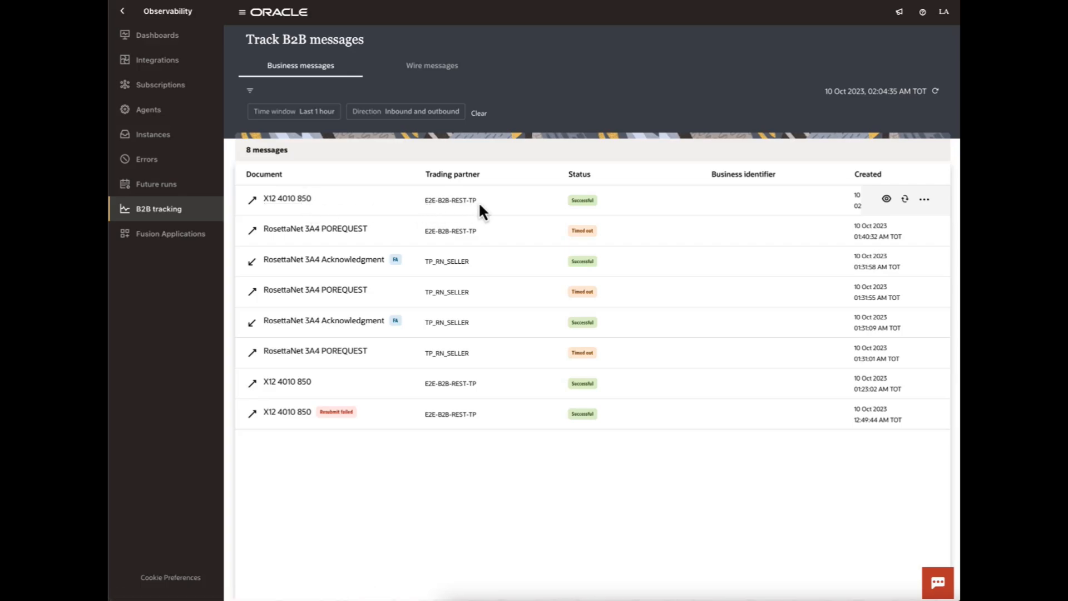
left_click(886, 199)
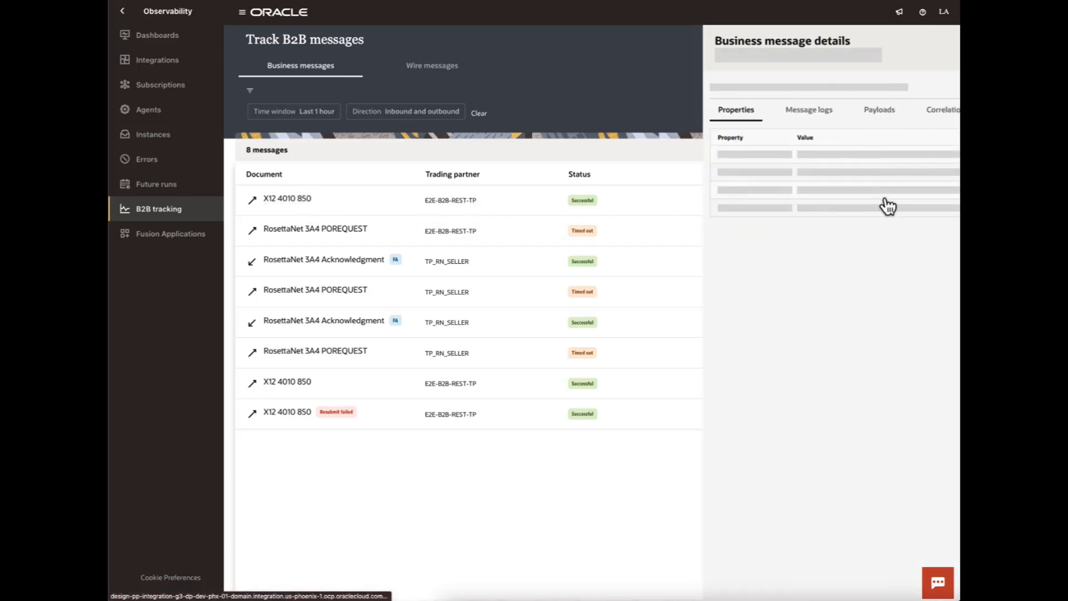
left_click(795, 113)
left_click(848, 117)
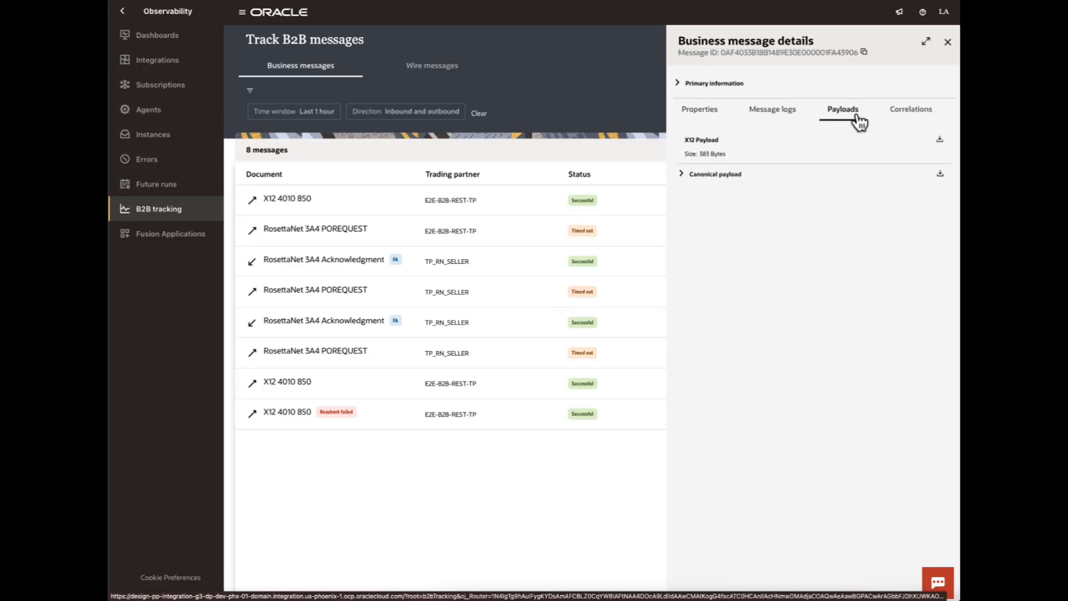
left_click(921, 116)
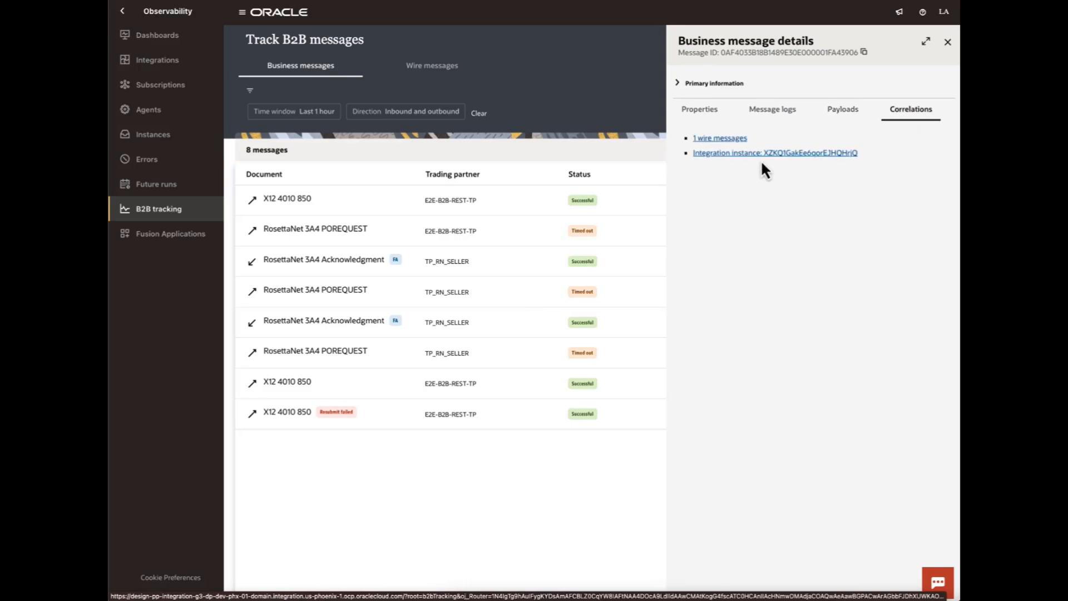
left_click(740, 139)
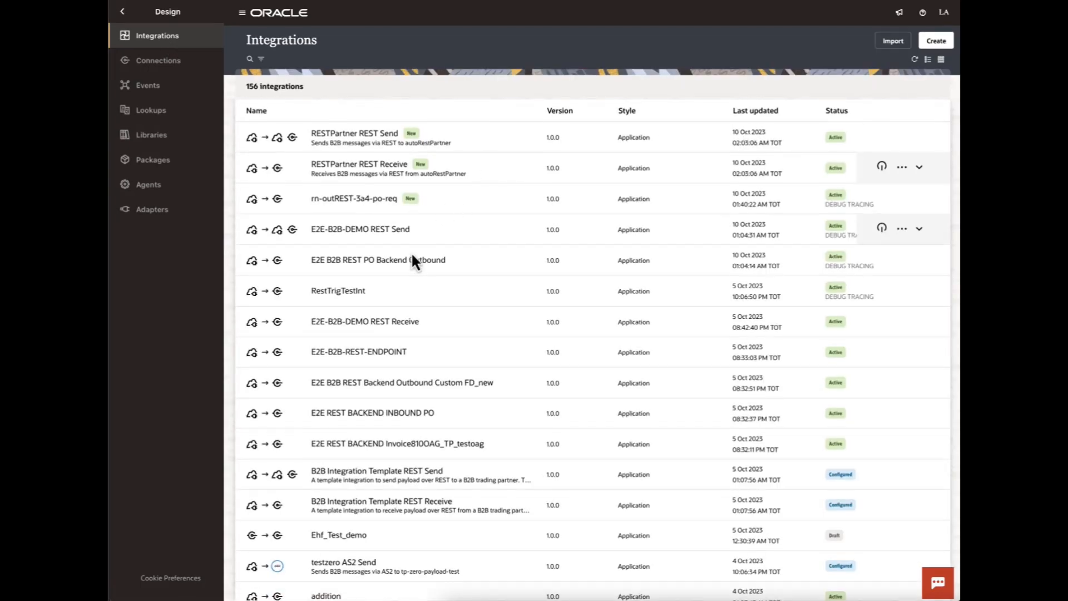
Run the E2E-B2B-DEMO REST Receive integration with the prefilled X12 850 request body and refresh its activity stream
mouse_move(894, 325)
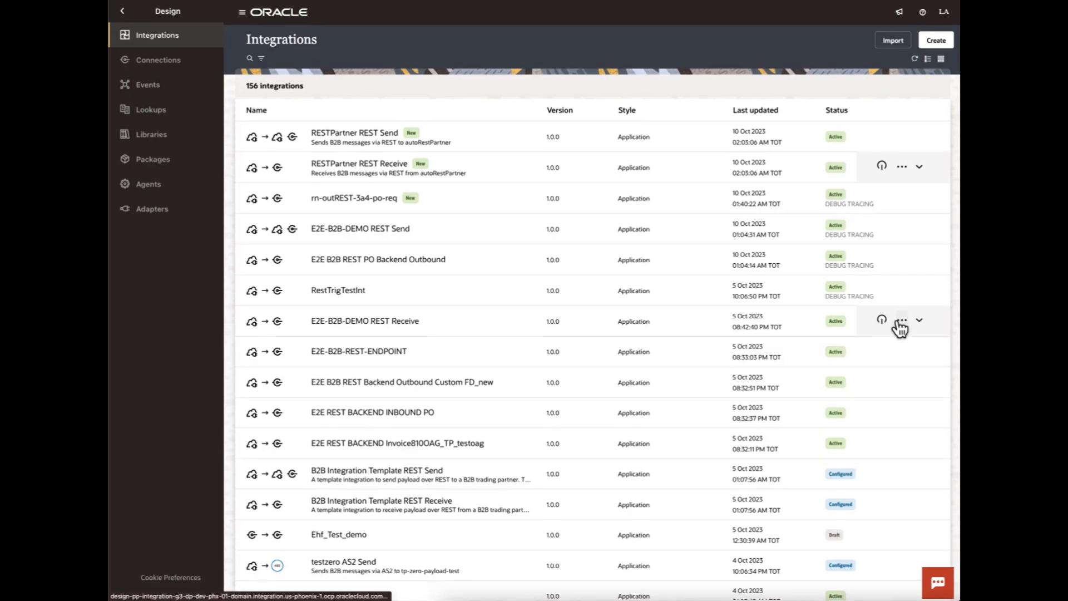
left_click(901, 321)
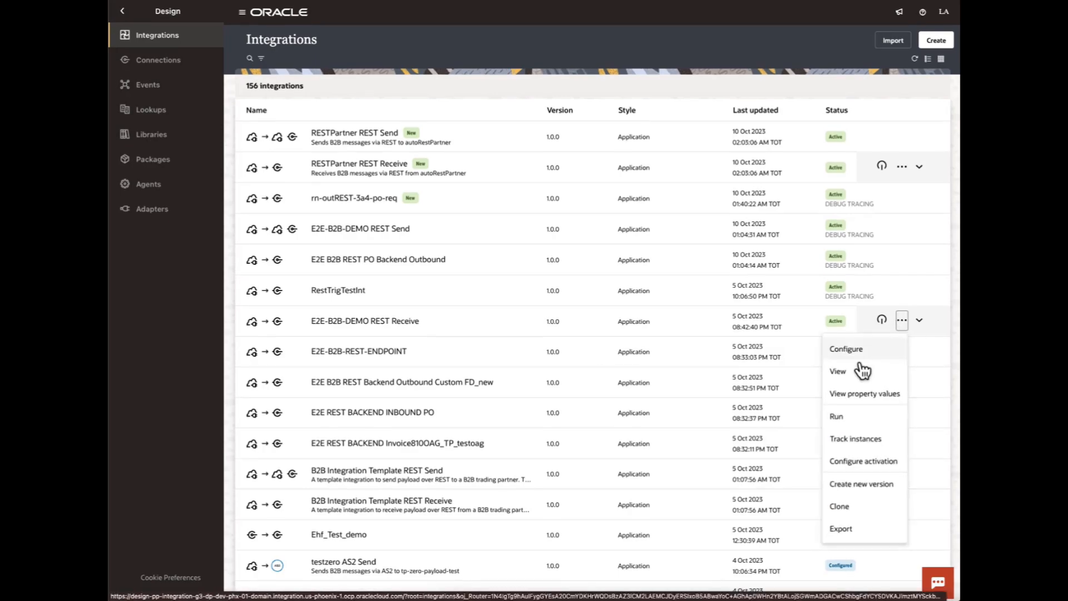
left_click(851, 412)
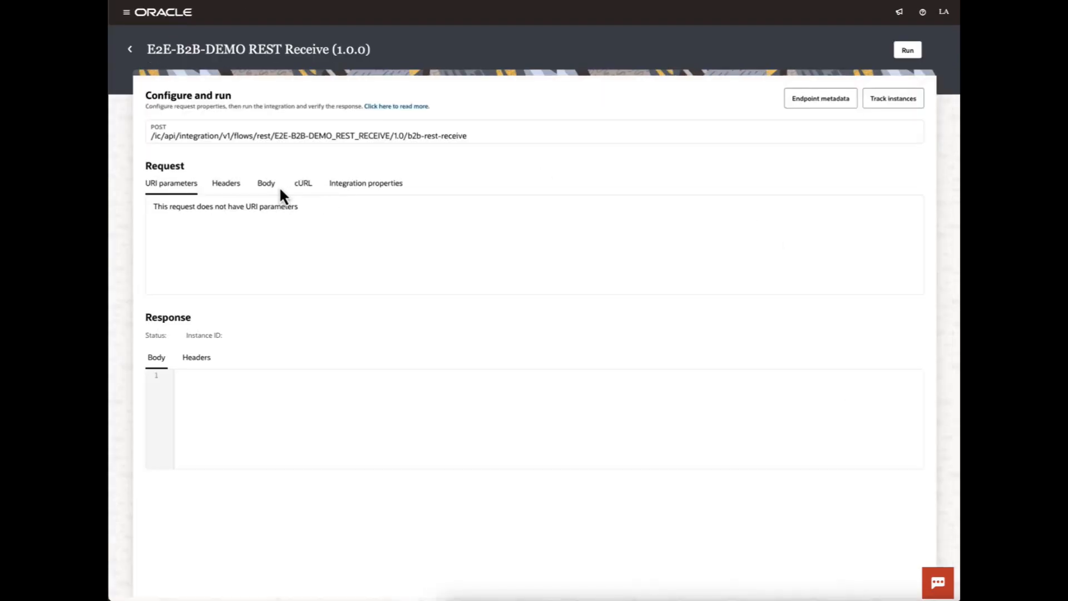
left_click(261, 183)
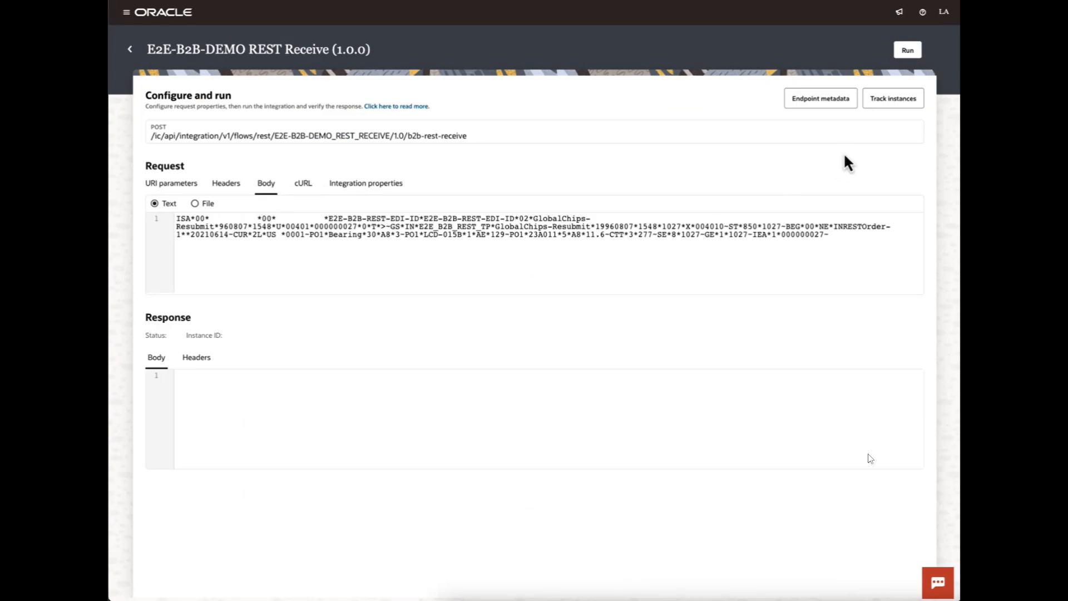
left_click(910, 51)
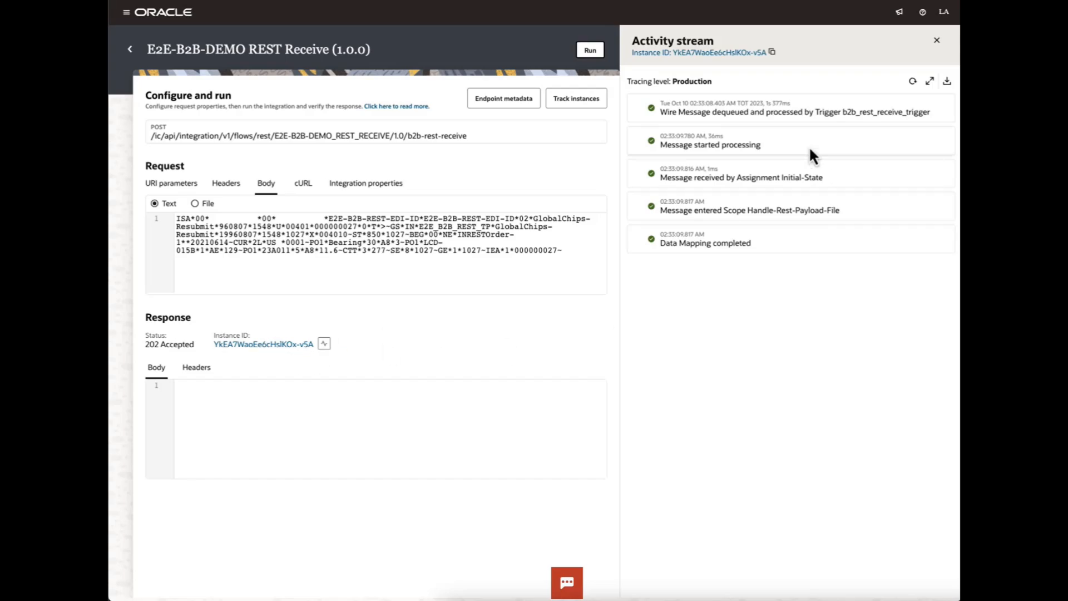
left_click(914, 83)
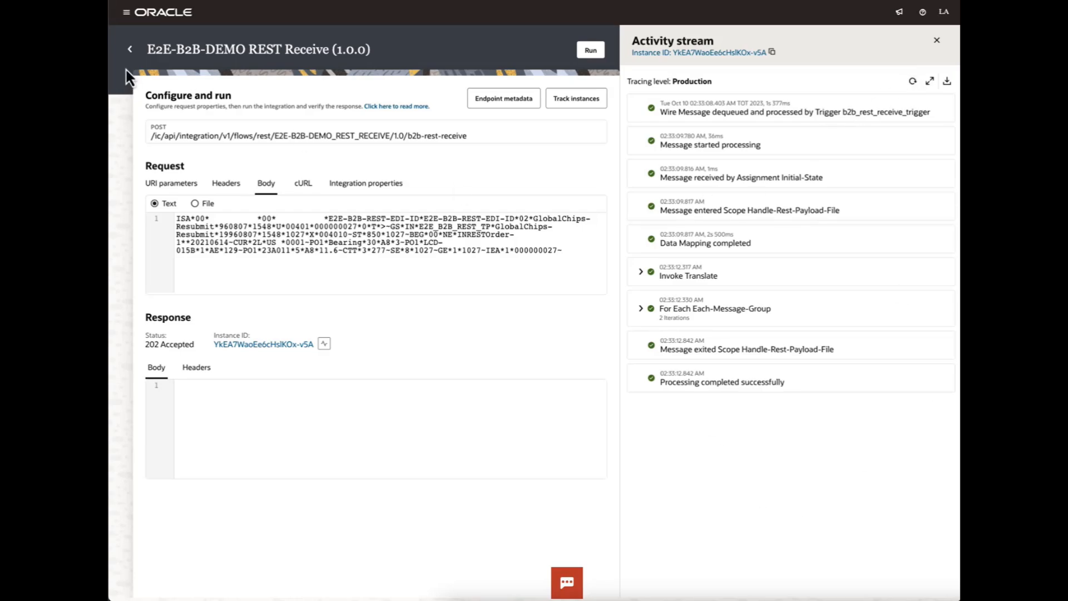
Return to B2B tracking and refresh the list of business messages
left_click(126, 12)
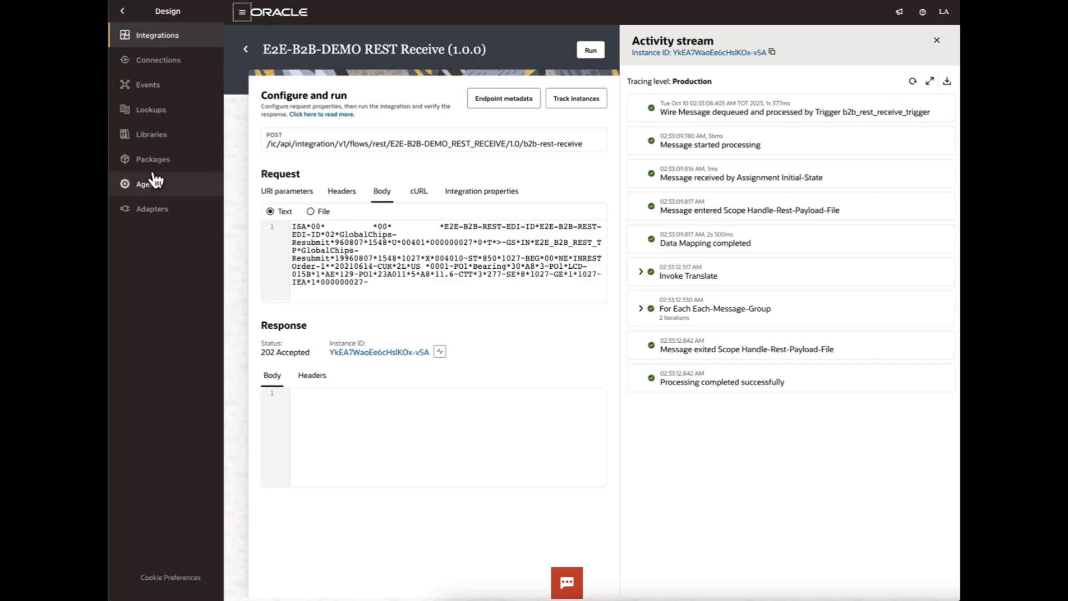
left_click(122, 13)
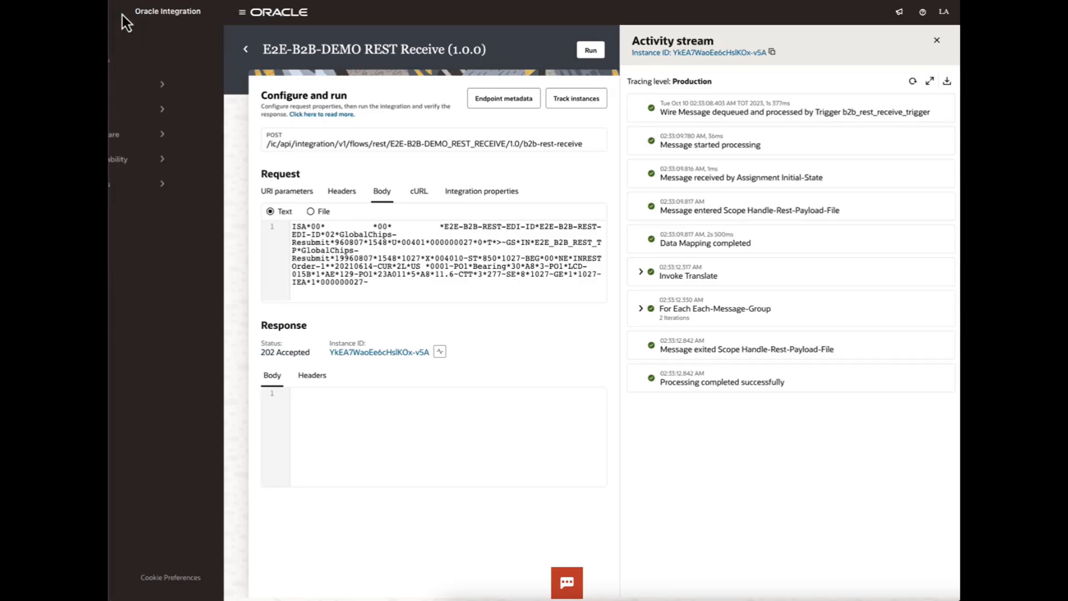
left_click(153, 158)
left_click(139, 210)
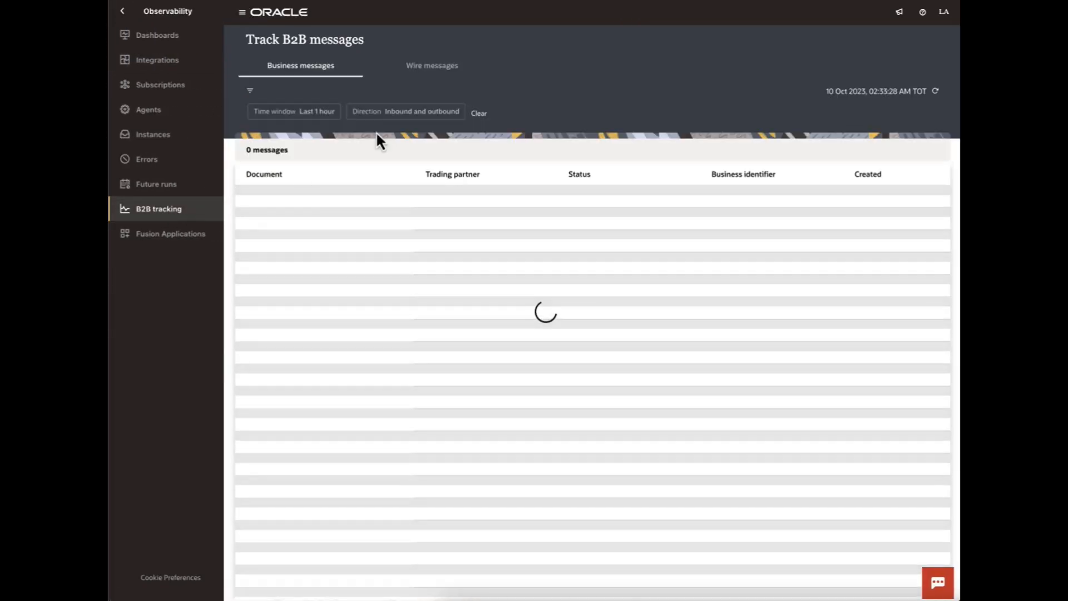
left_click(938, 94)
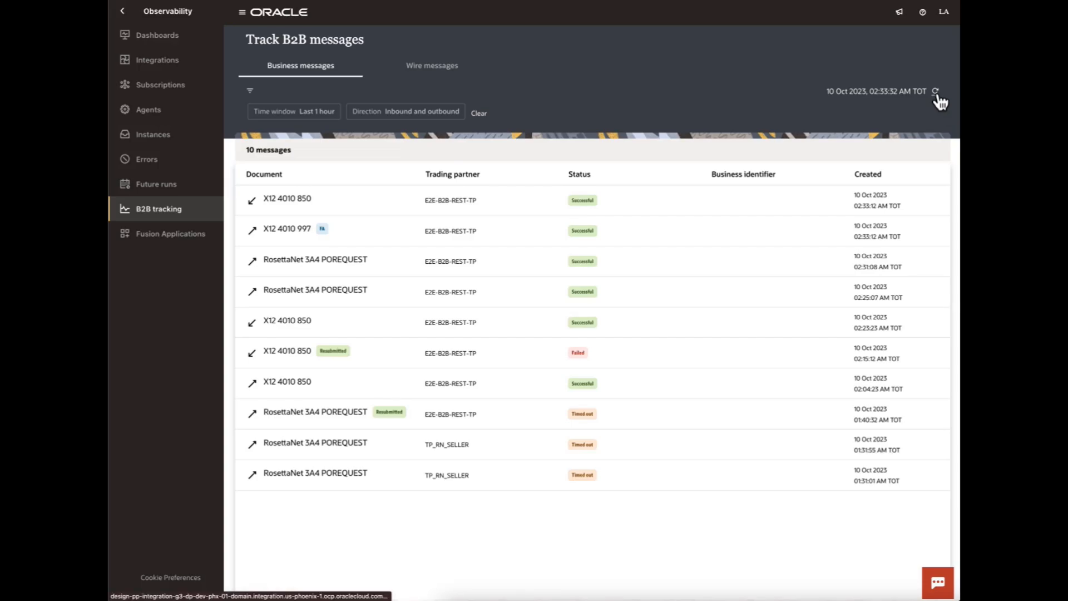
Check the correlations of the newest inbound X12 4010 850 message and open its correlated wire message
mouse_move(345, 209)
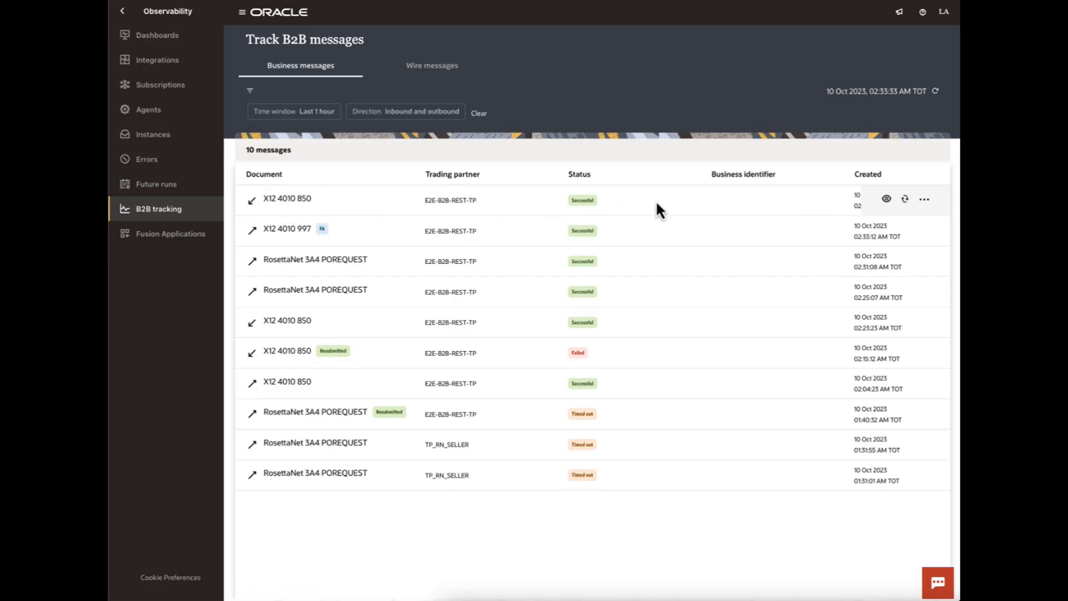
left_click(886, 199)
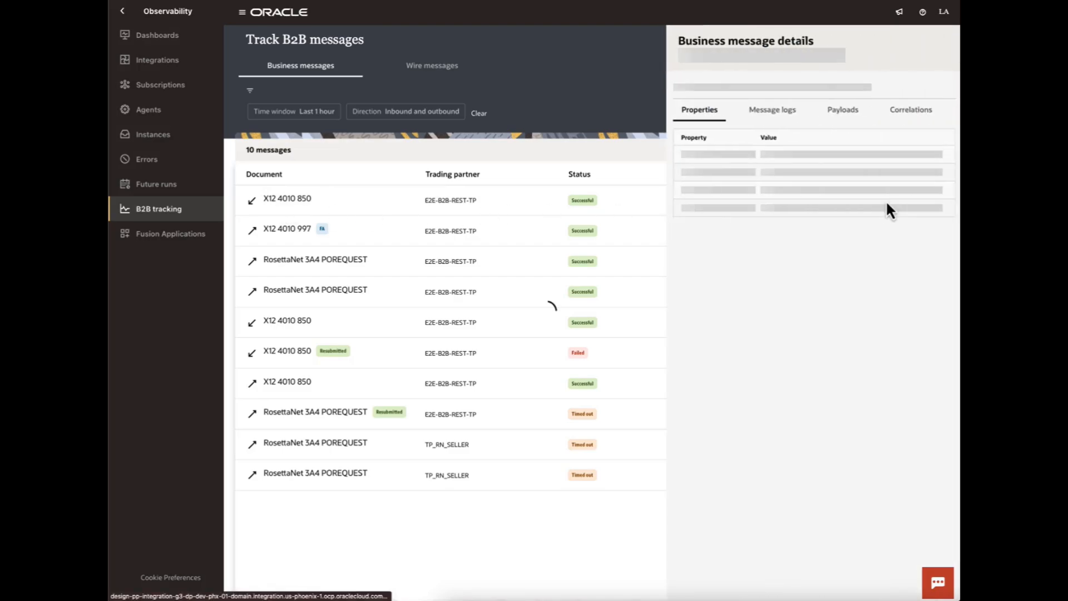
left_click(905, 117)
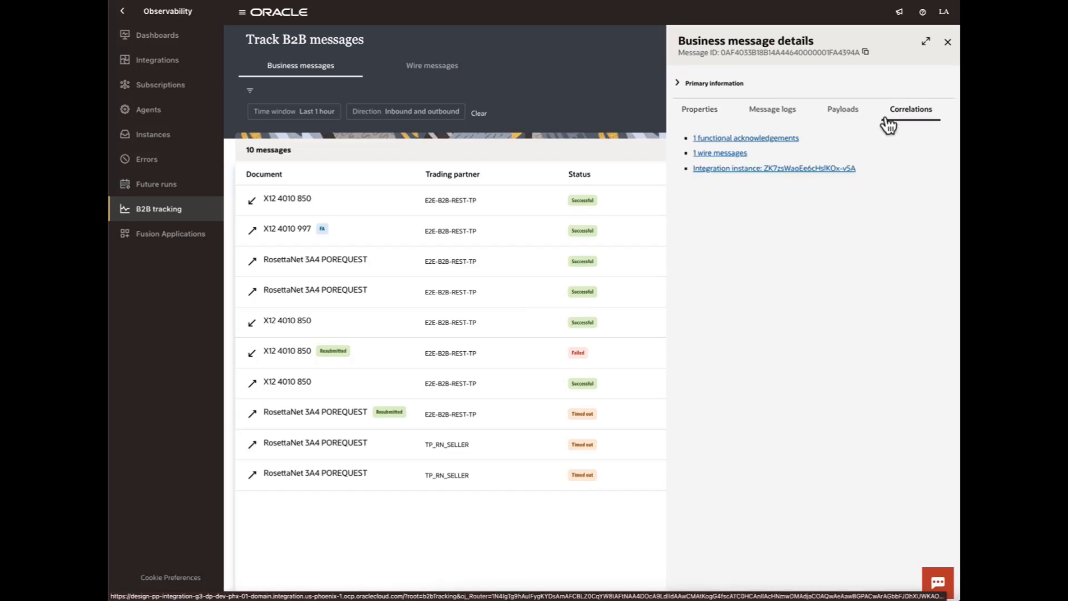
left_click(718, 156)
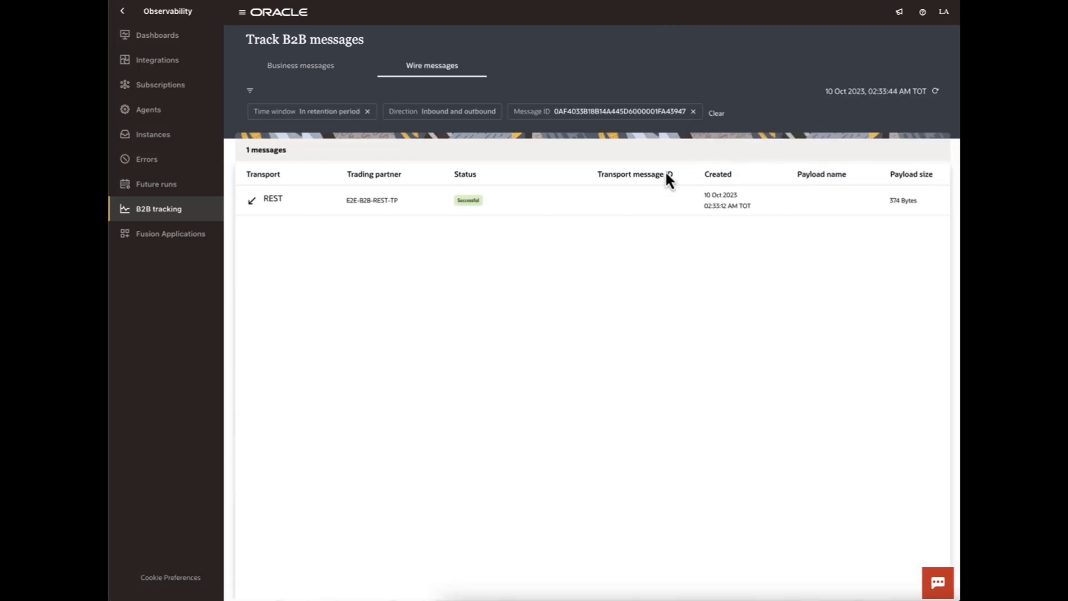
Inspect the payloads and correlations of the inbound REST wire message, then close its details
mouse_move(268, 209)
left_click(887, 199)
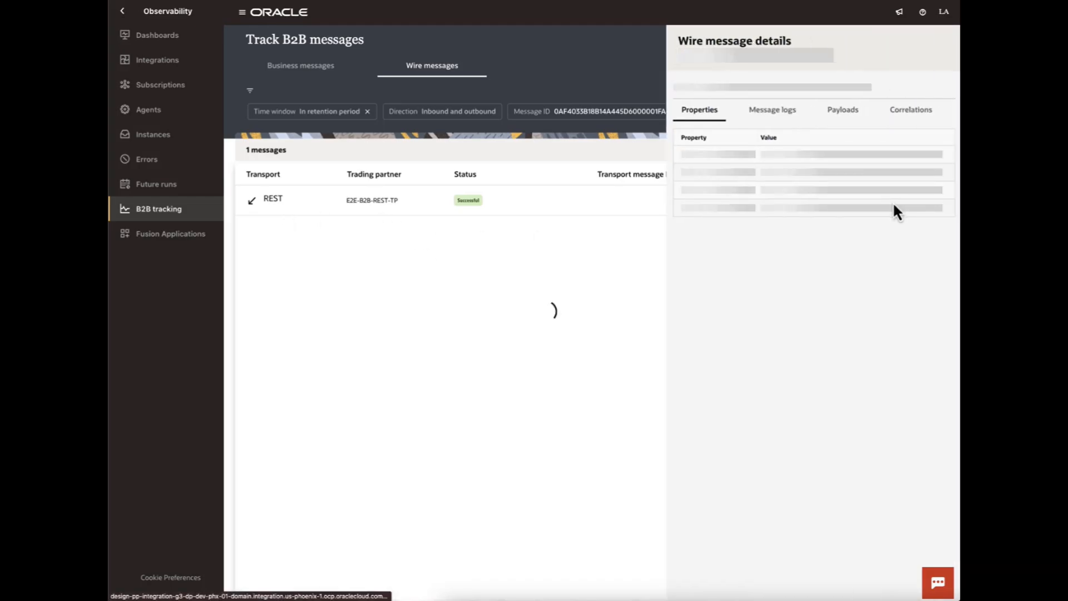
left_click(850, 112)
left_click(914, 109)
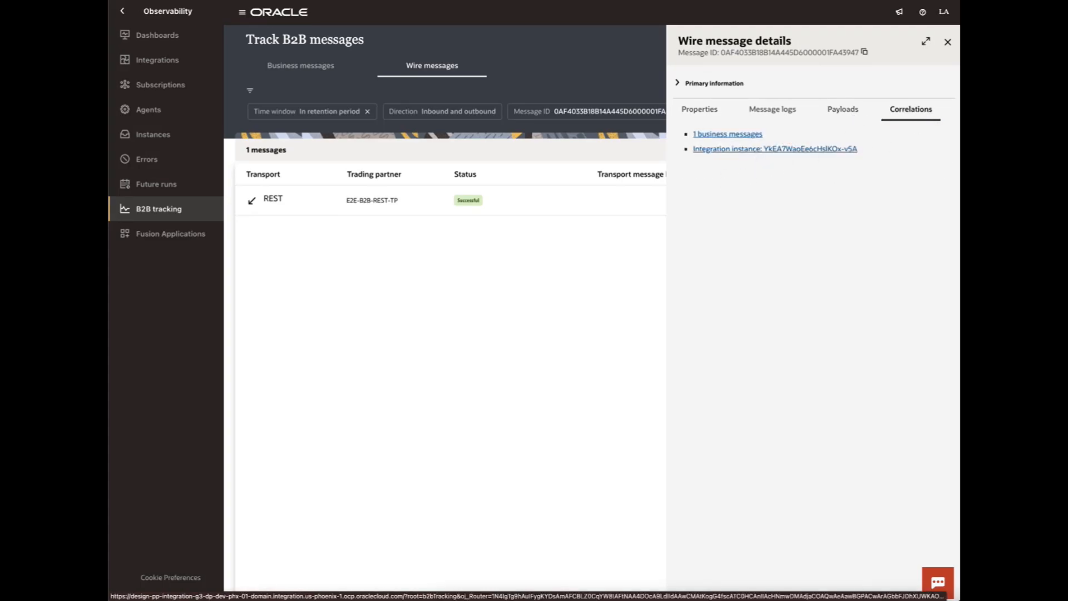
left_click(947, 43)
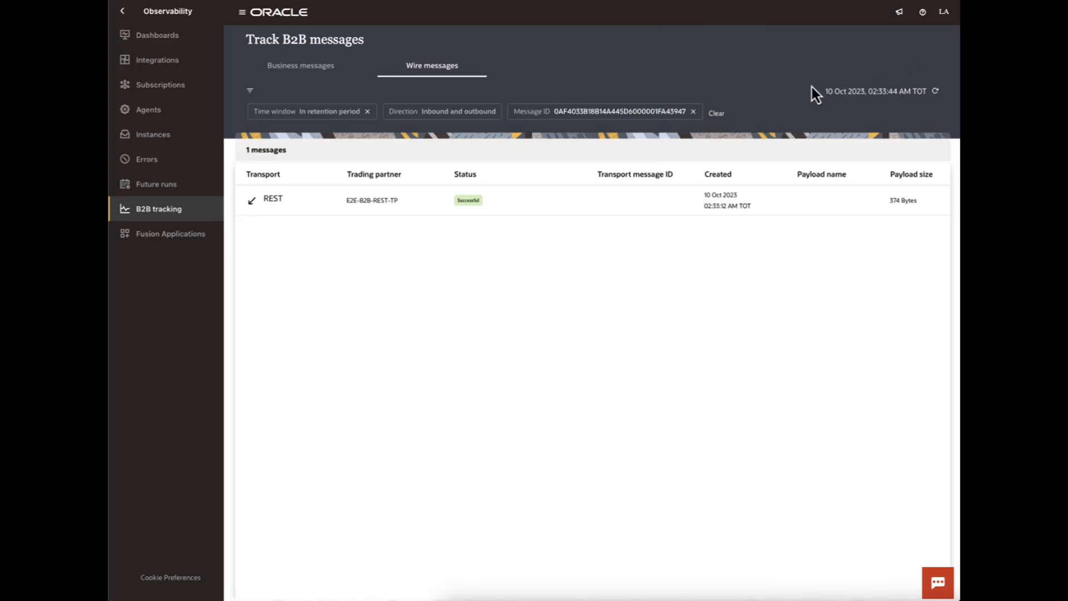